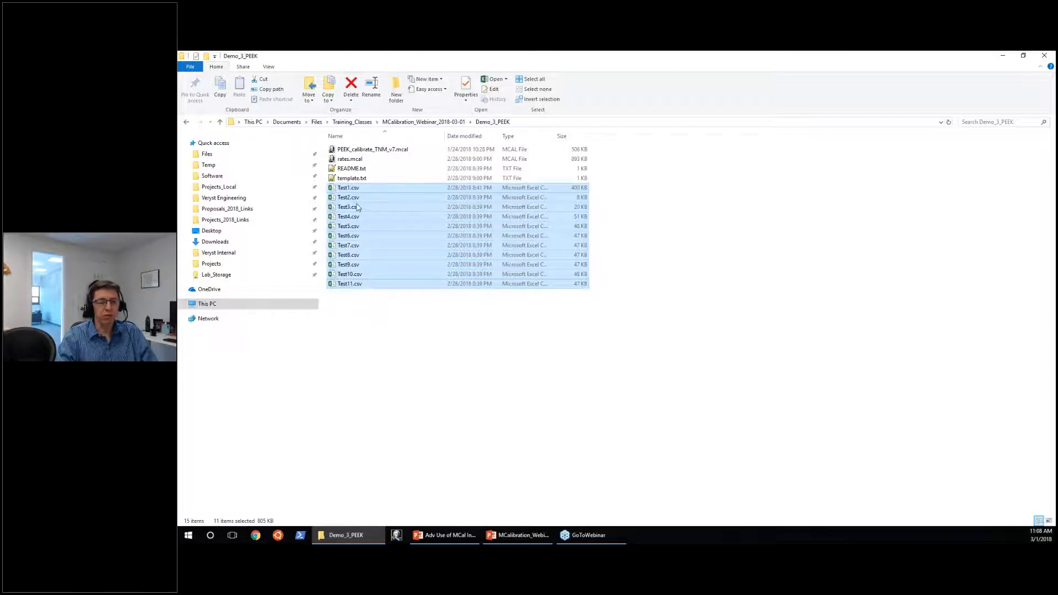
Open Test5.csv from the Demo_3_PEEK folder in Notepad++ and view its raw data in a maximized window.
left_click(363, 307)
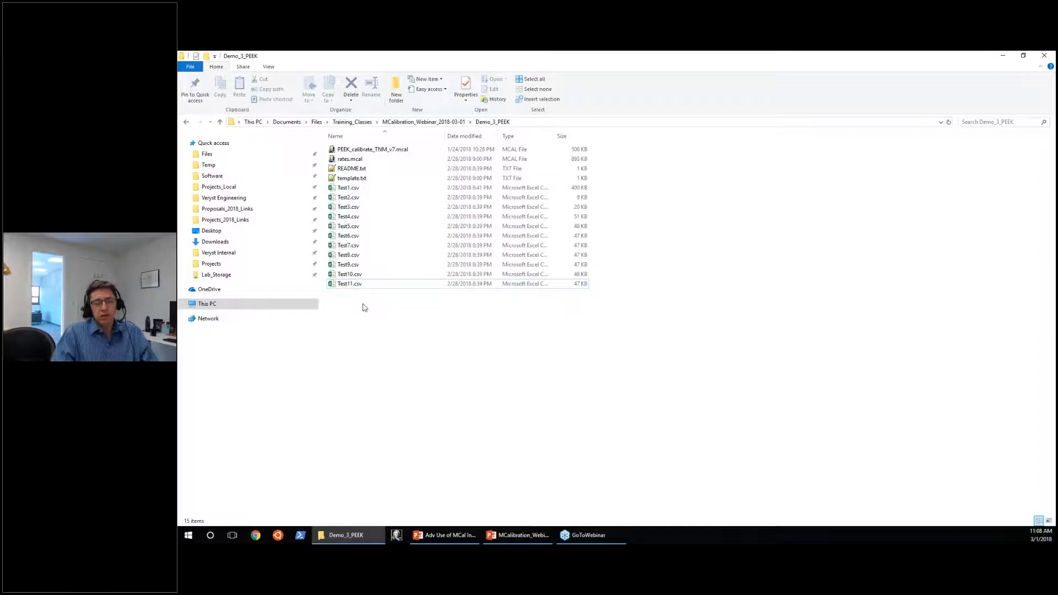
left_click(349, 268)
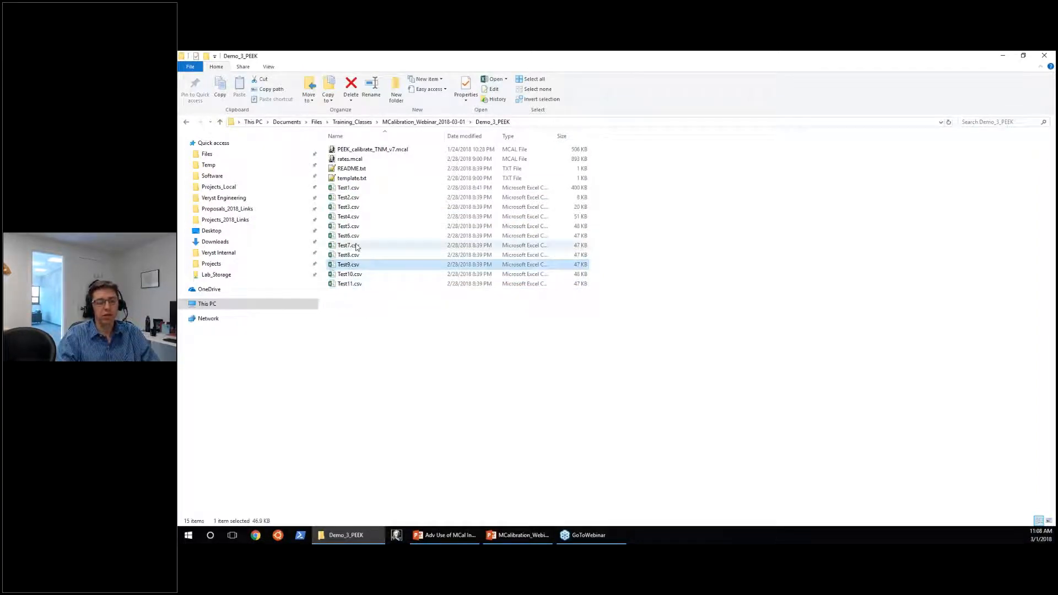
left_click(354, 229)
right_click(353, 230)
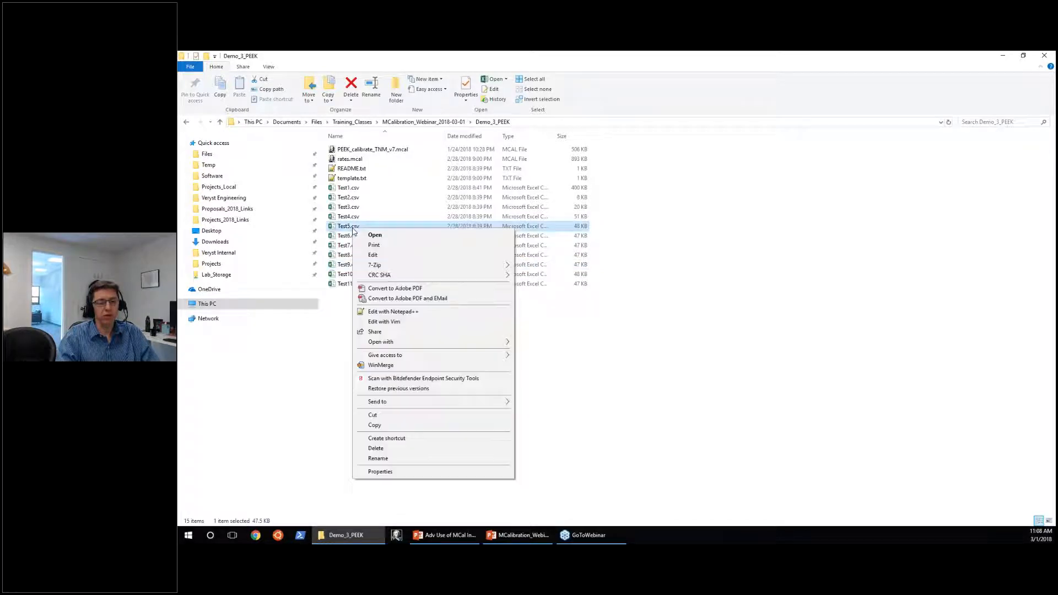
left_click(393, 311)
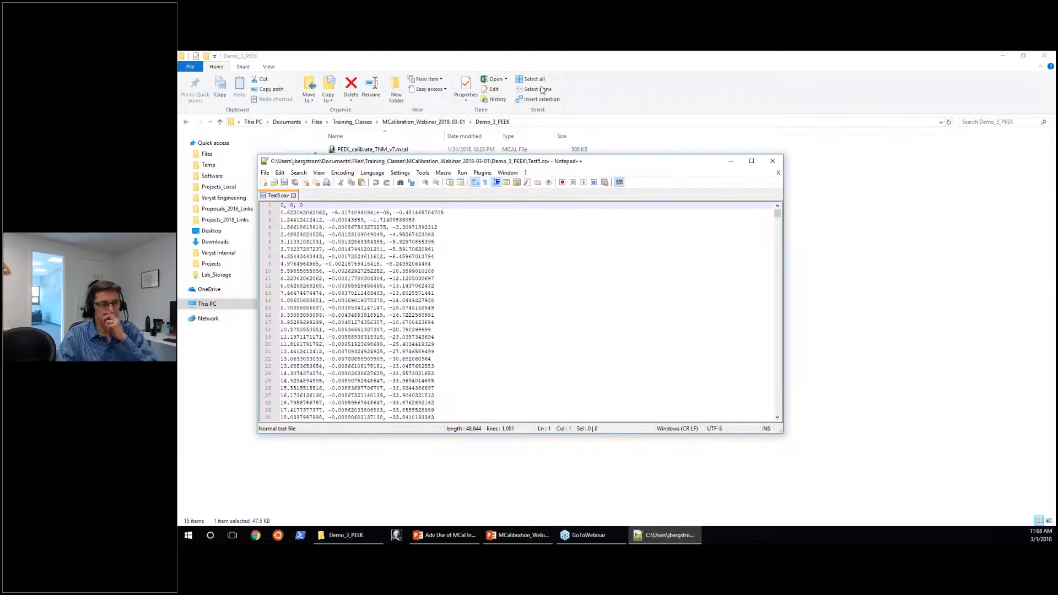
left_click_drag(541, 161, 541, 53)
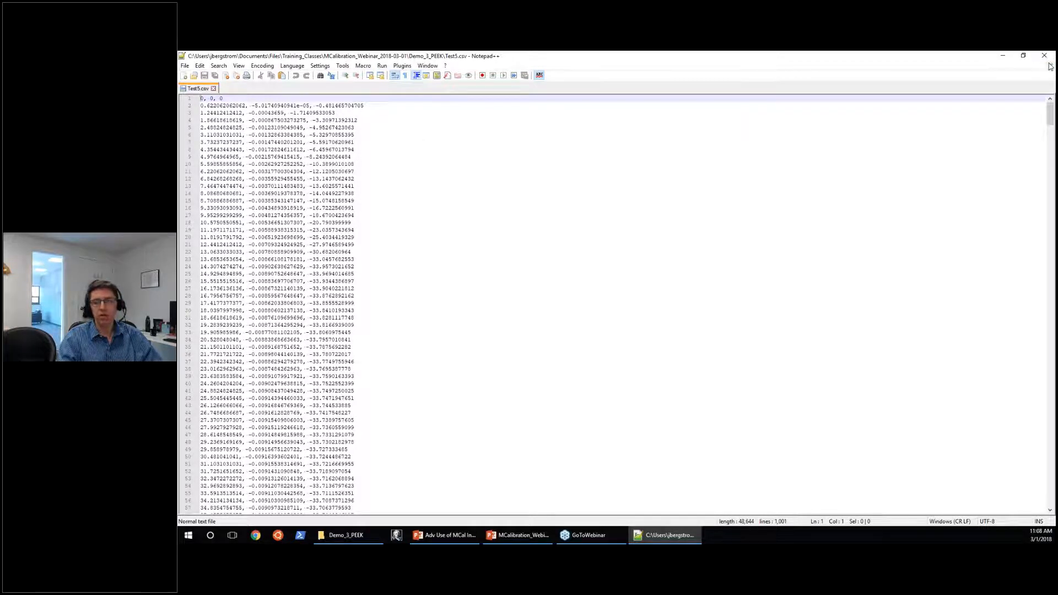
left_click(1002, 56)
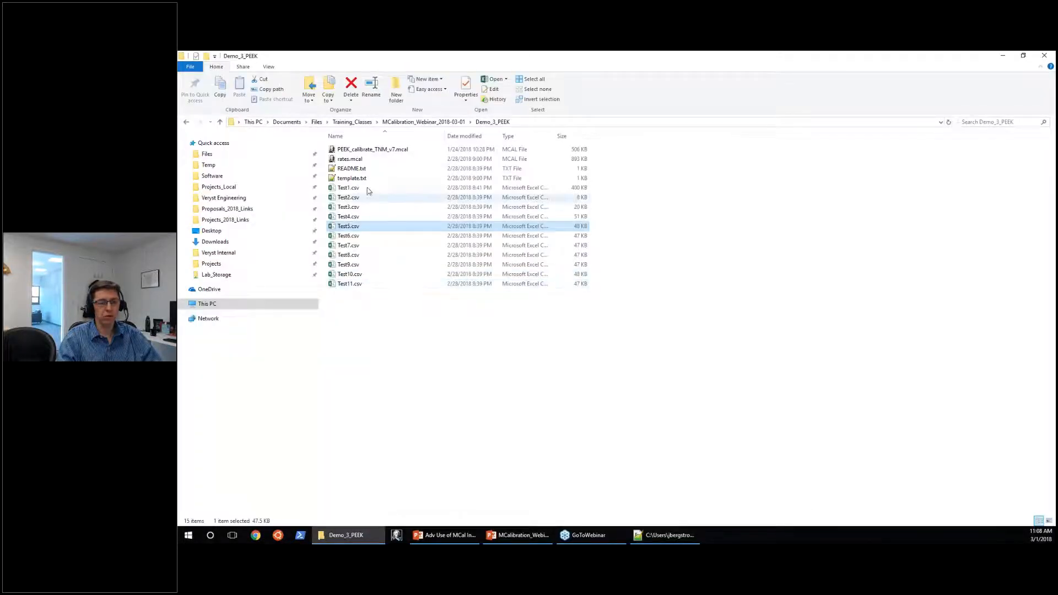
Check the test temperature and column definitions in README.txt, and close the open text files.
double_click(357, 169)
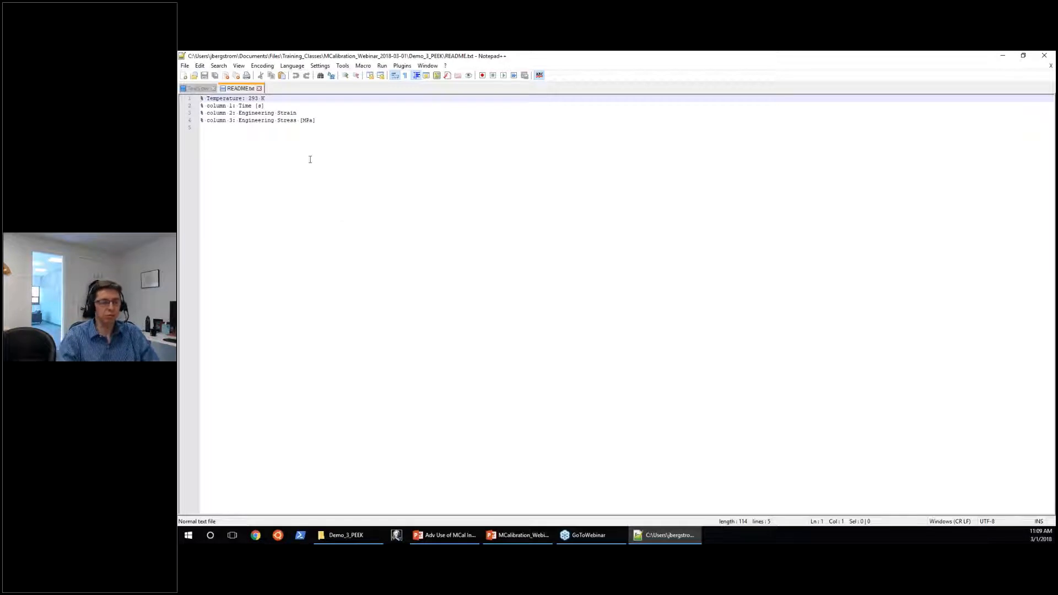
left_click_drag(248, 98, 266, 98)
left_click_drag(248, 113, 289, 120)
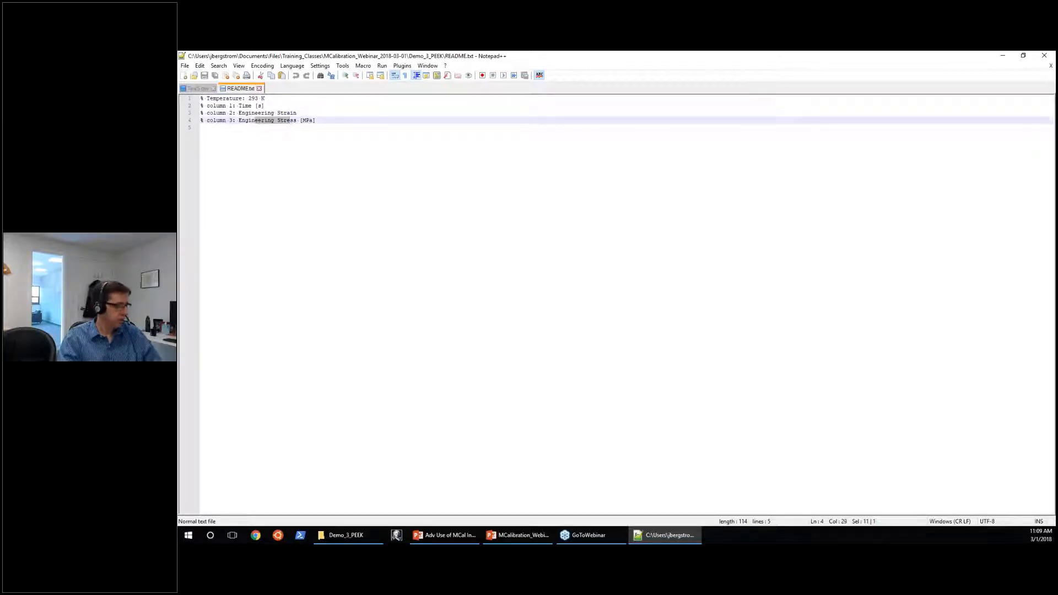
left_click(1051, 65)
left_click(1050, 65)
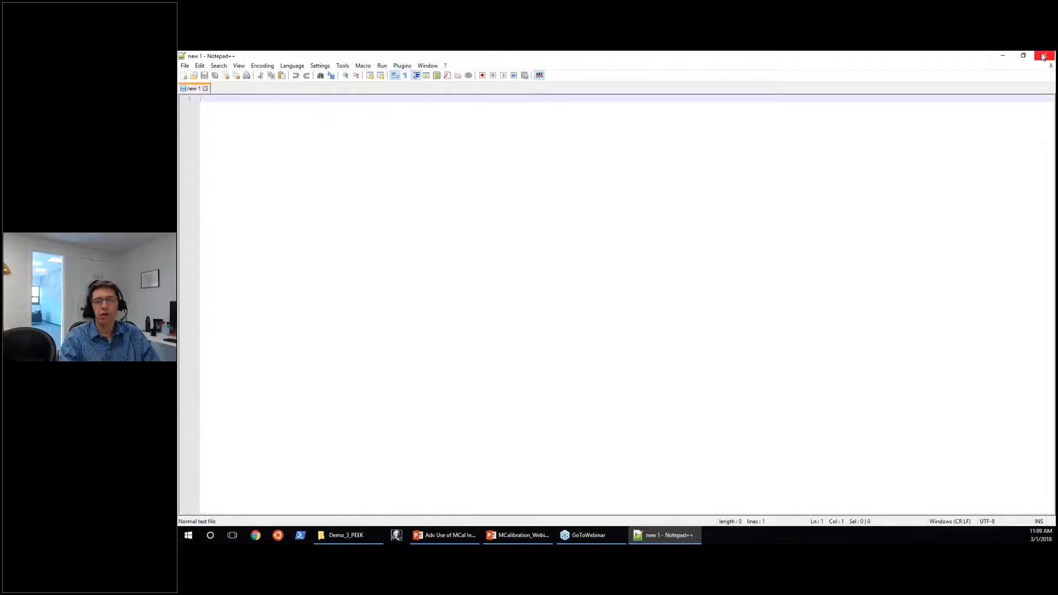
left_click(1050, 66)
left_click(421, 371)
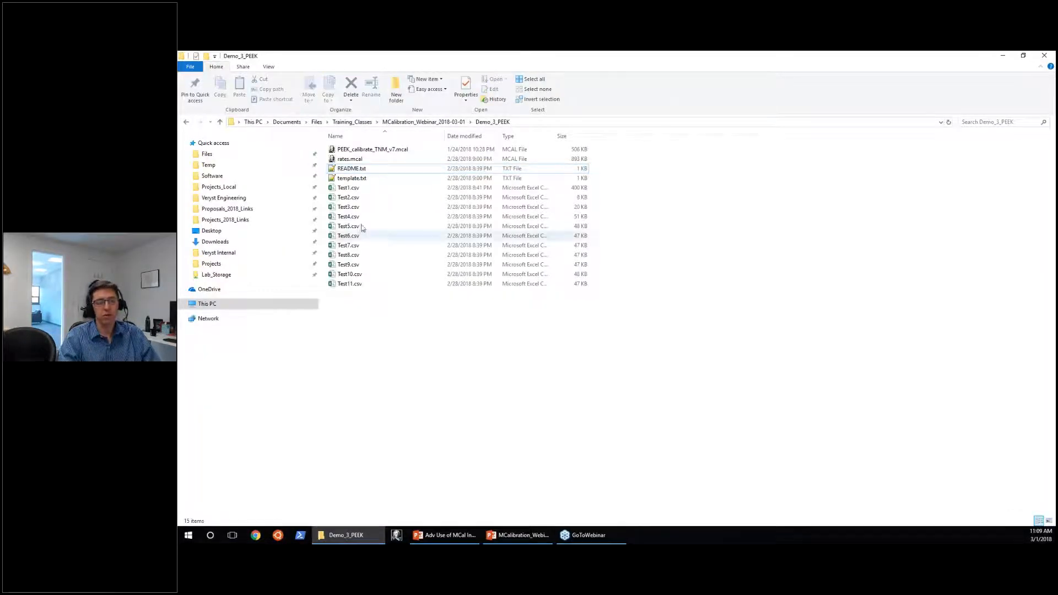
Fit the Demo_3_PEEK folder window to half the screen with the presentations minimized, and start MCalibration.
left_click(359, 189)
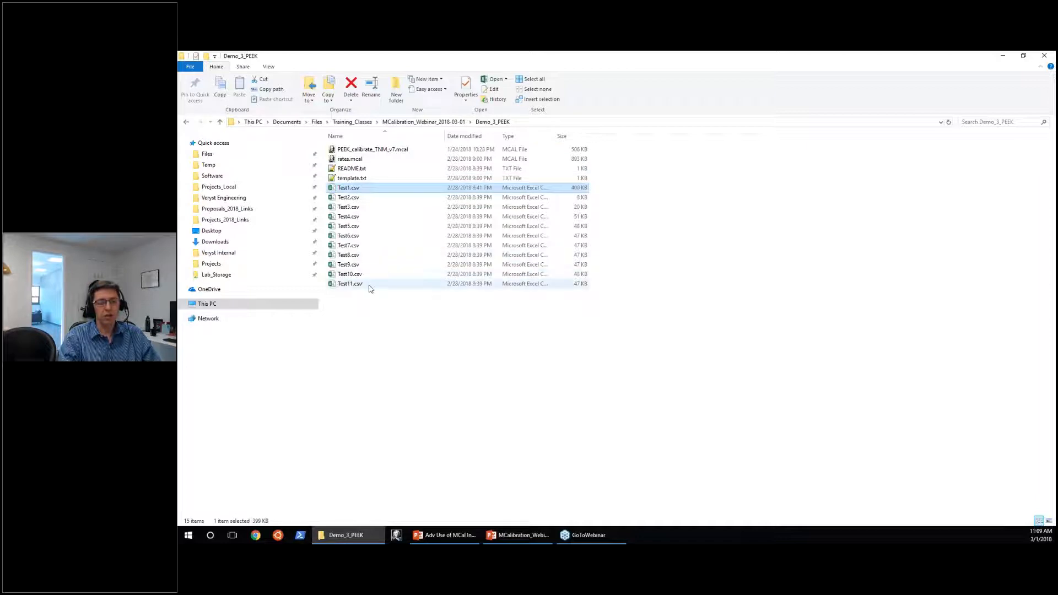
left_click(369, 285, "shift")
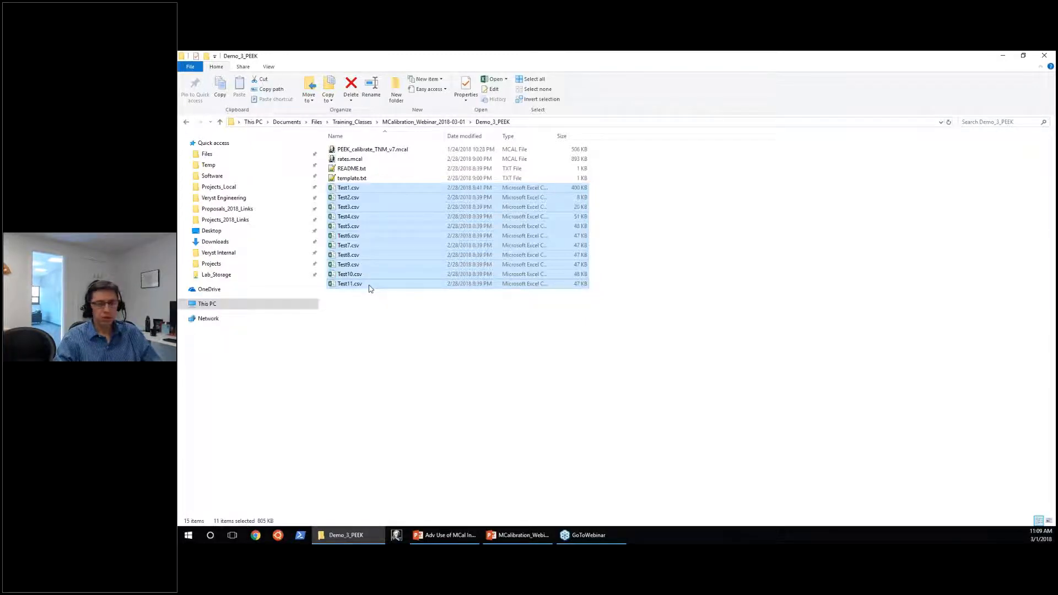
key("super+Left")
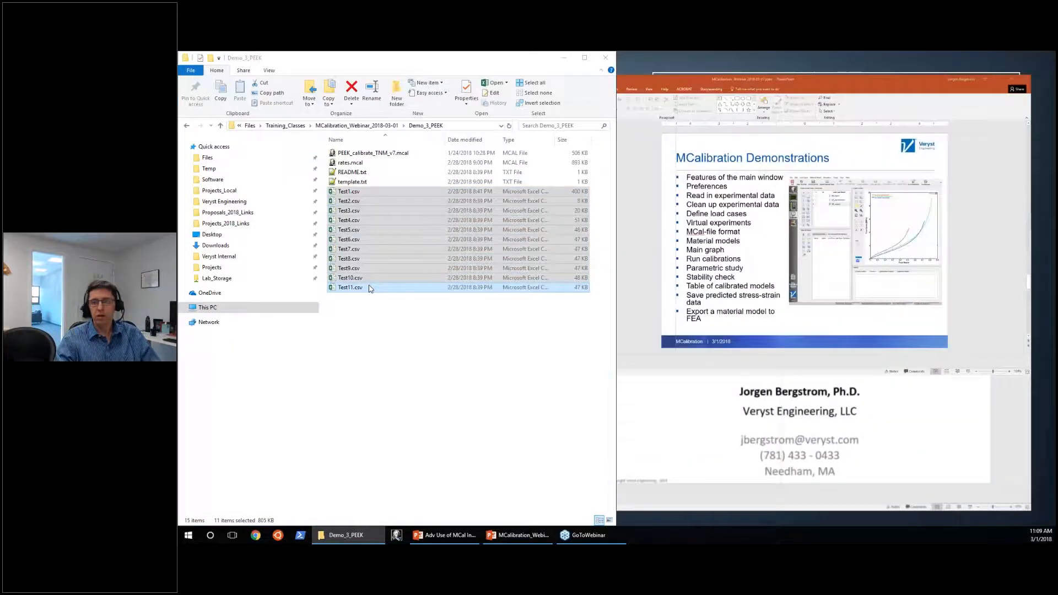
left_click(1006, 56)
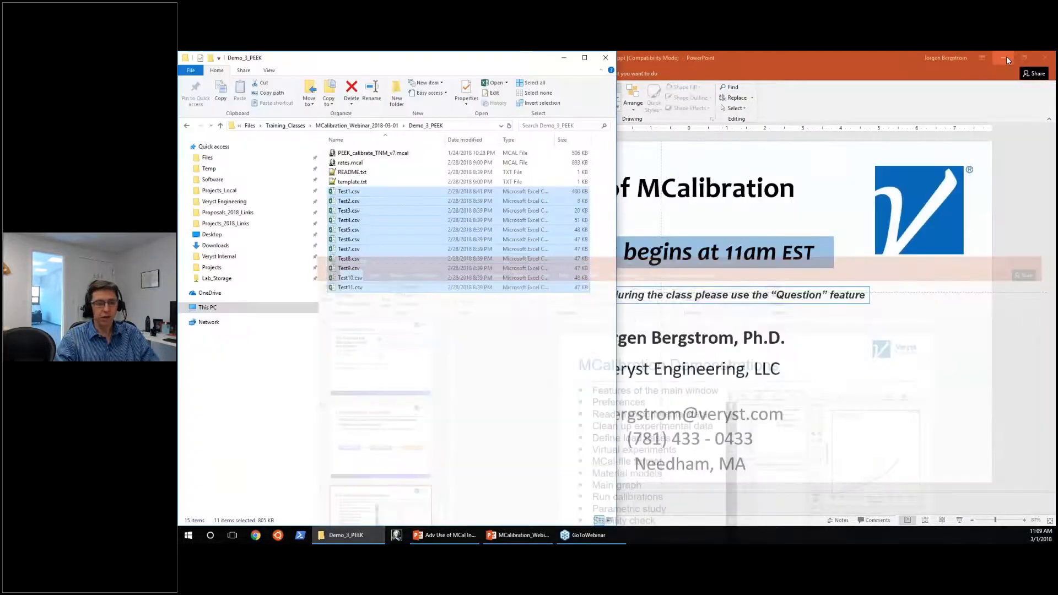
left_click(998, 58)
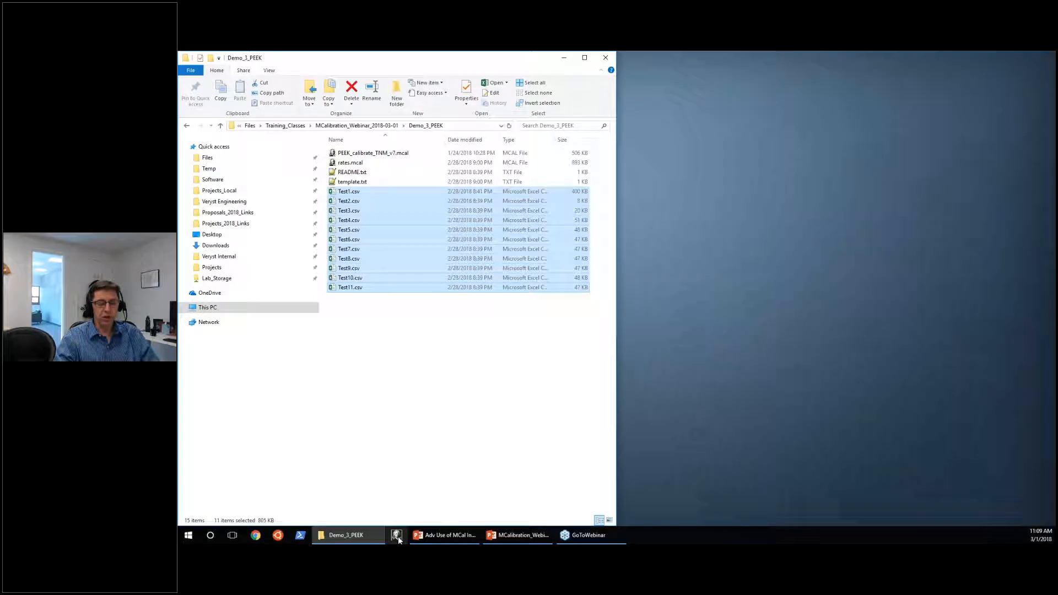
left_click(395, 468)
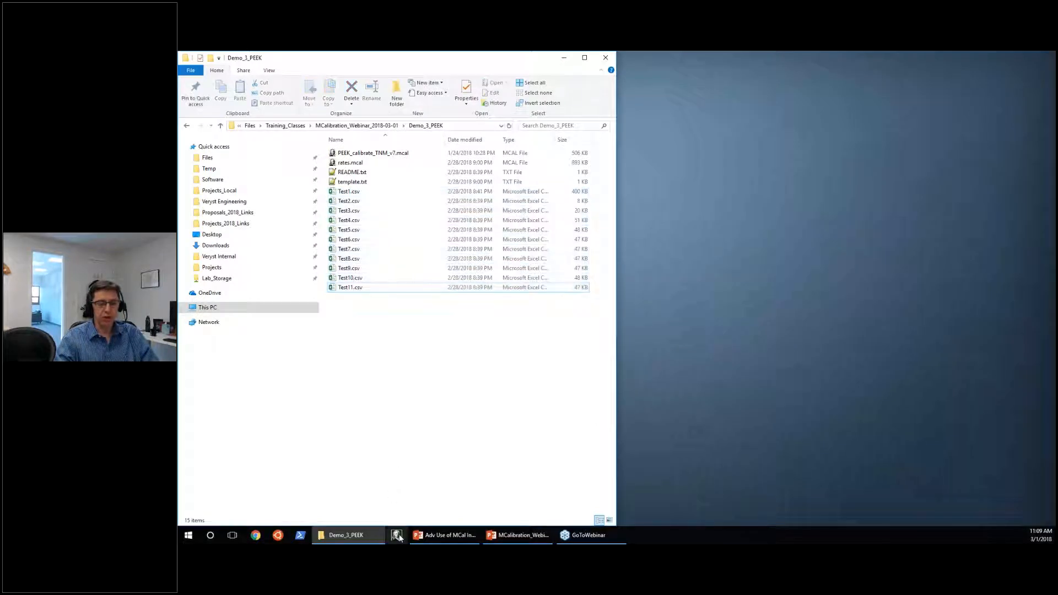
left_click(397, 535)
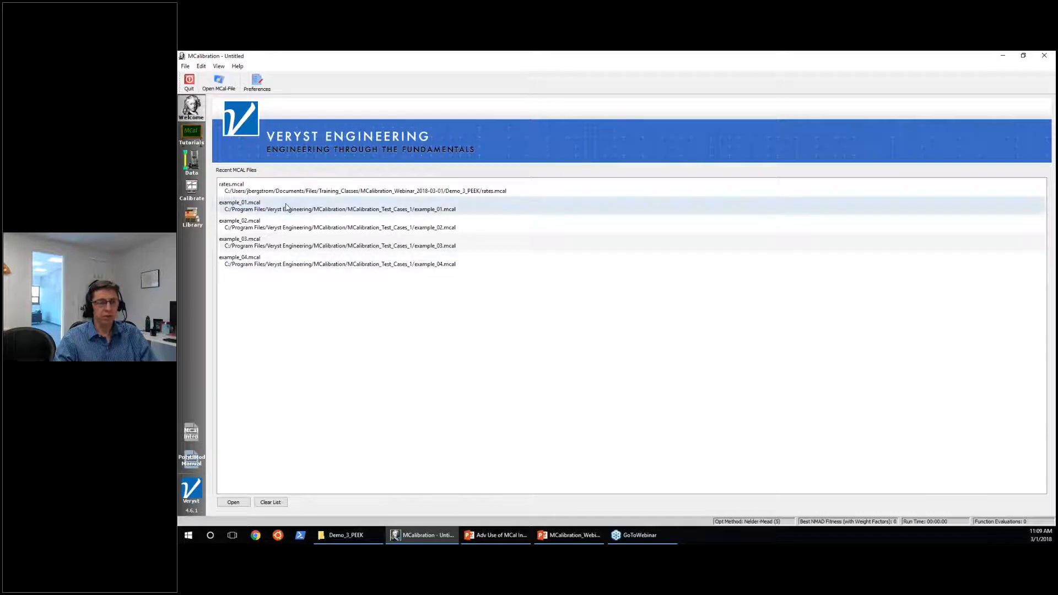
Look through the Tutorials, Data, Calibrate and Library sections, finishing in Calibrate.
left_click(191, 135)
left_click(192, 163)
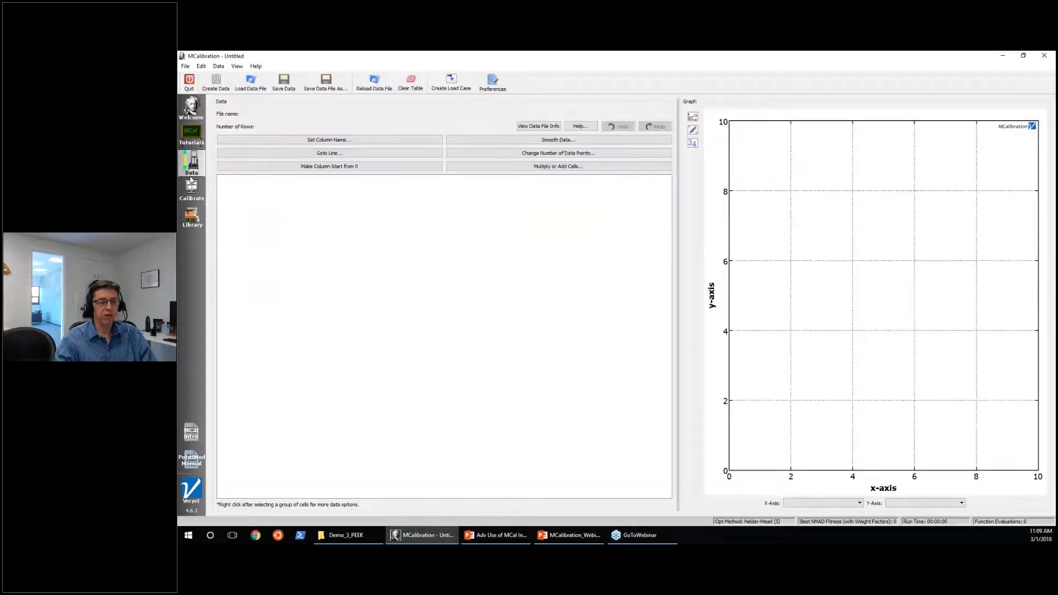
left_click(191, 189)
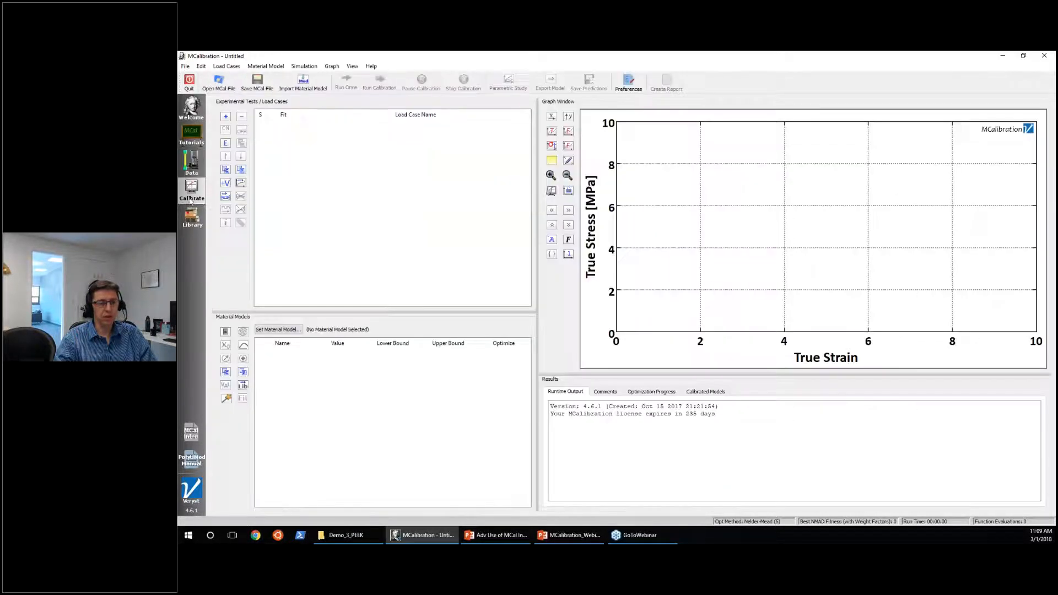
left_click(195, 140)
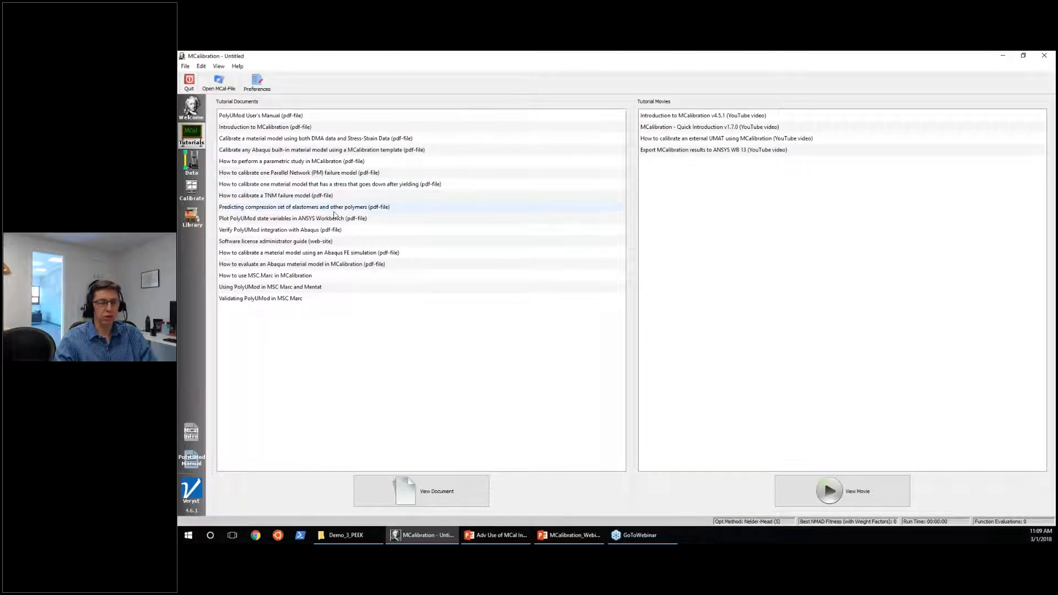
left_click(203, 167)
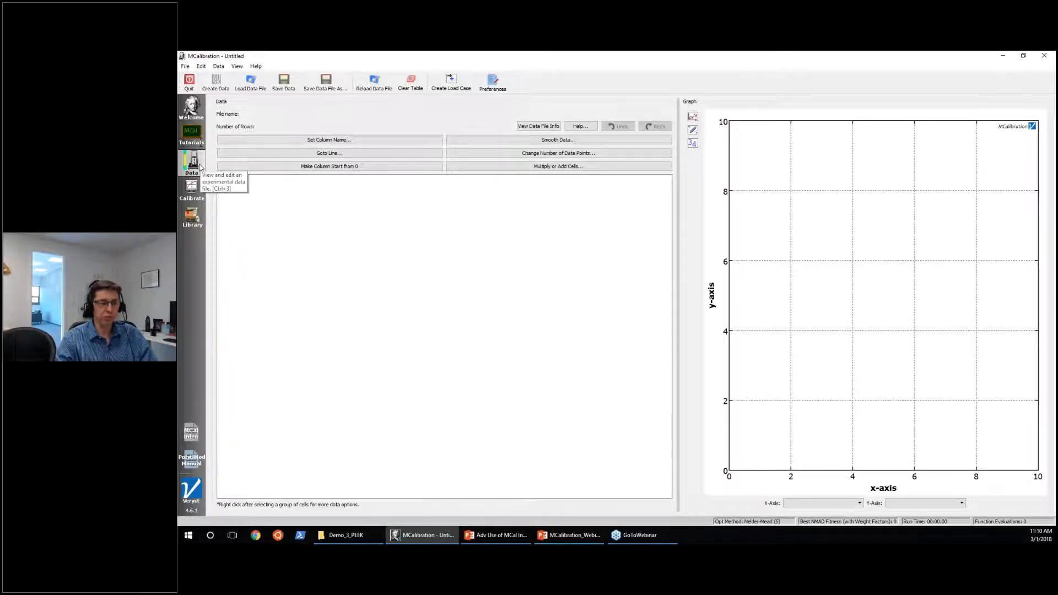
left_click(188, 193)
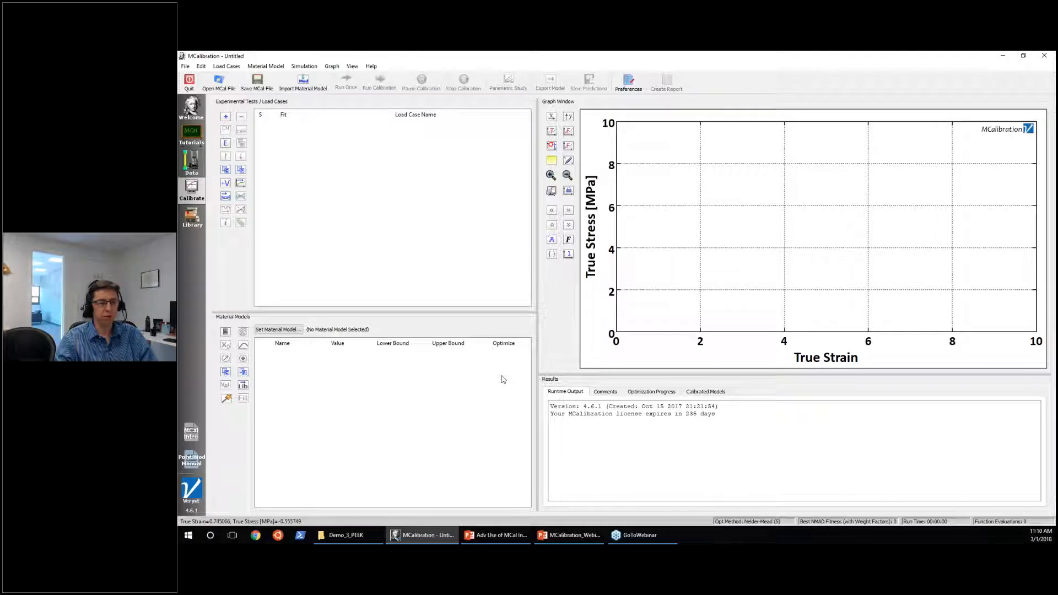
left_click(202, 223)
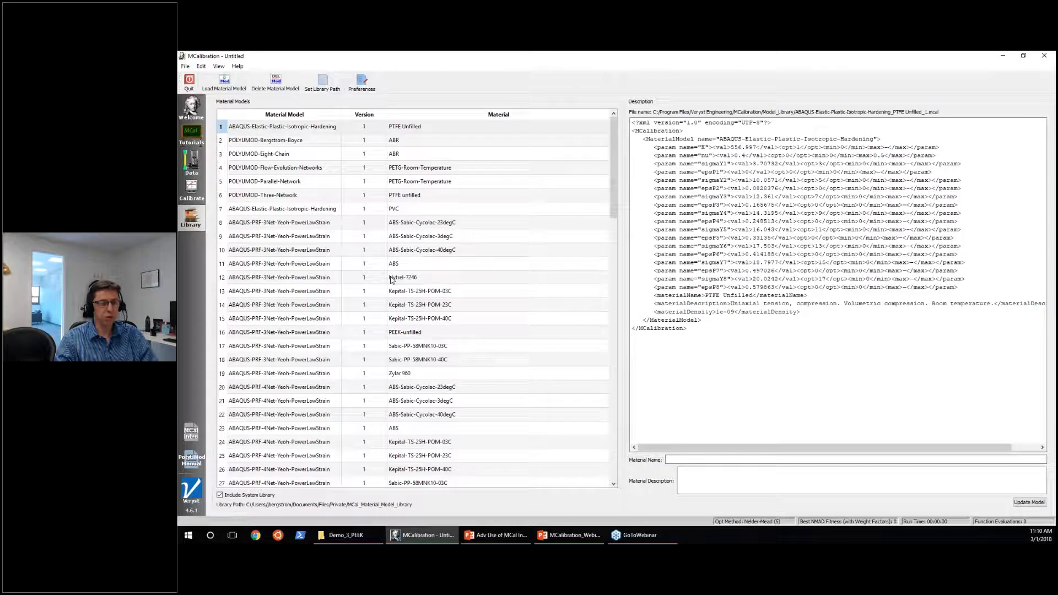
left_click(189, 144)
left_click(187, 170)
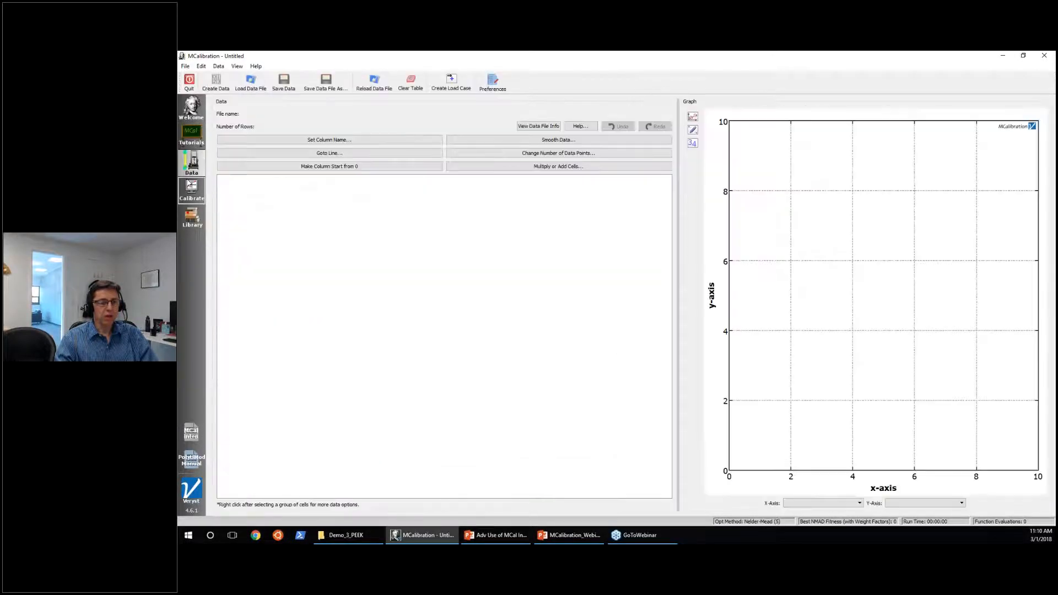
left_click(191, 190)
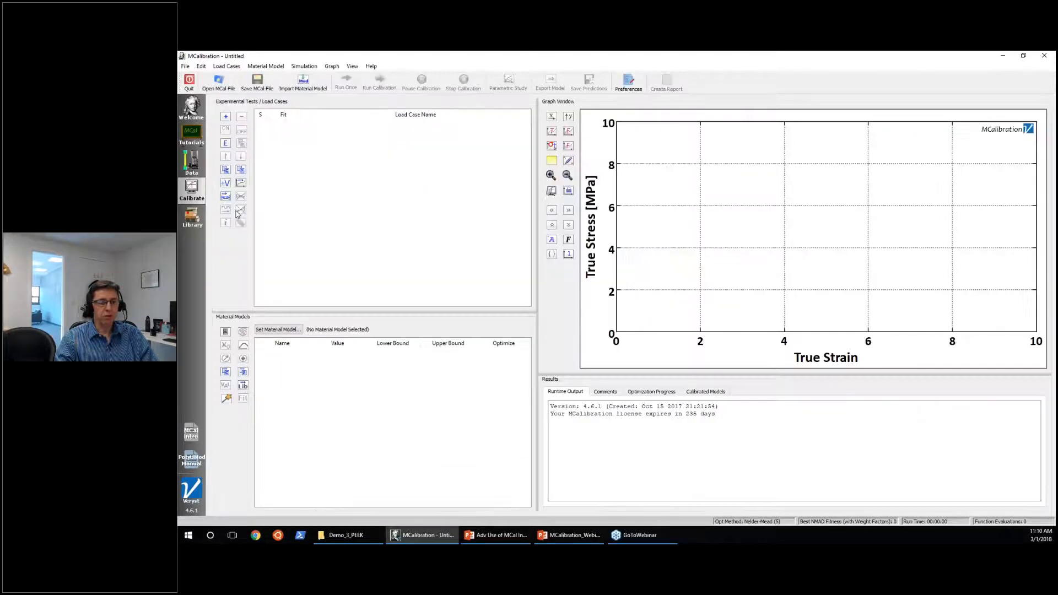
Import Test1.csv through Test11.csv from the folder window as load cases, and maximize MCalibration again.
double_click(560, 59)
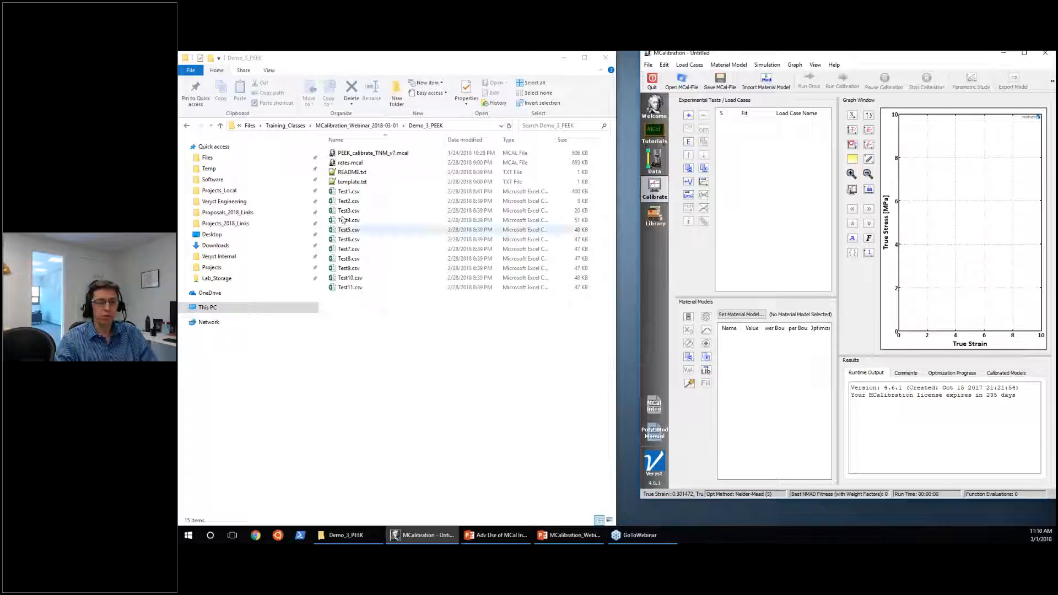
left_click(349, 191)
left_click(349, 288, "shift")
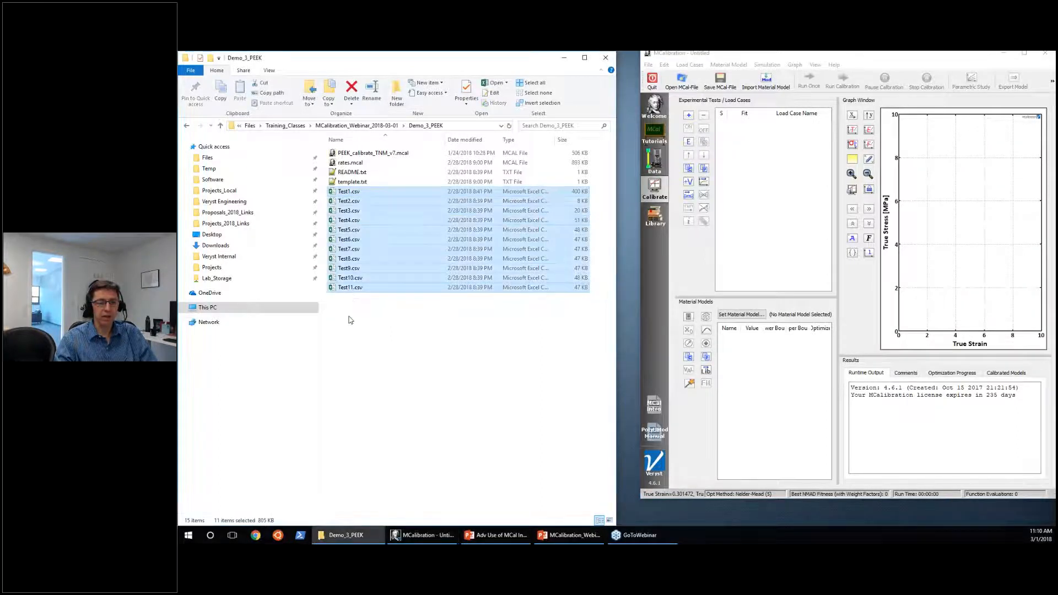
left_click_drag(347, 238, 765, 229)
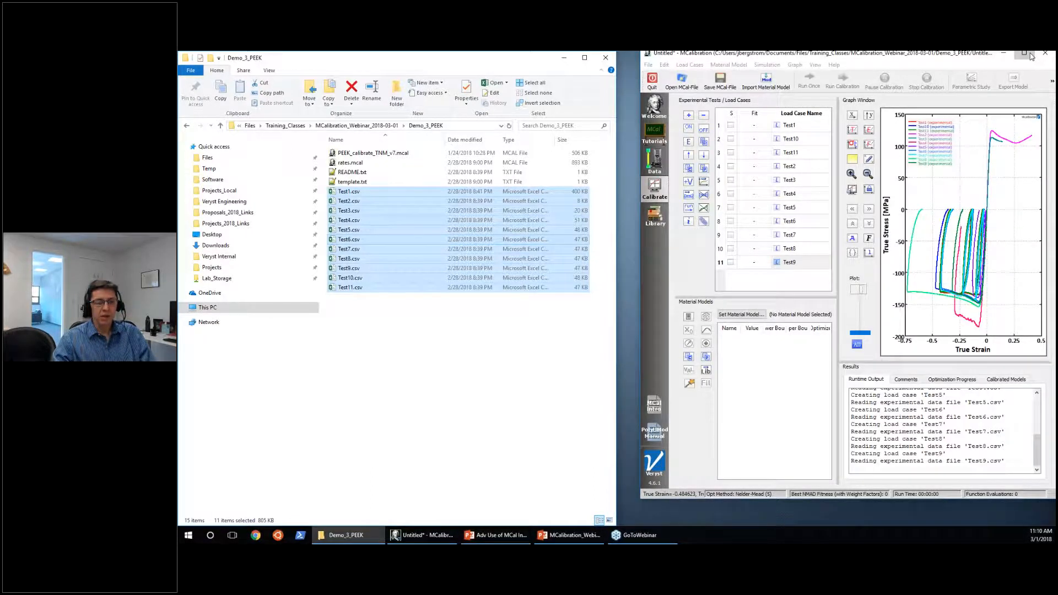
left_click(1025, 54)
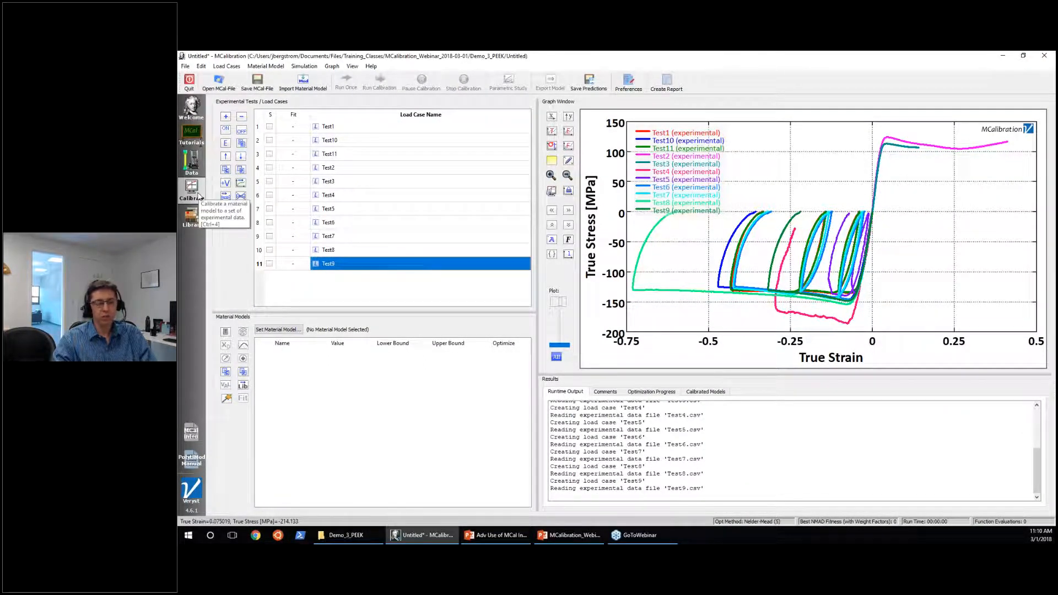
Highlight the curves of load cases Test1, Test10, Test11 and Test2, and inspect the settings of Test9.
left_click(365, 131)
key("shift+Down")
key("shift+Down")
key("shift+Down")
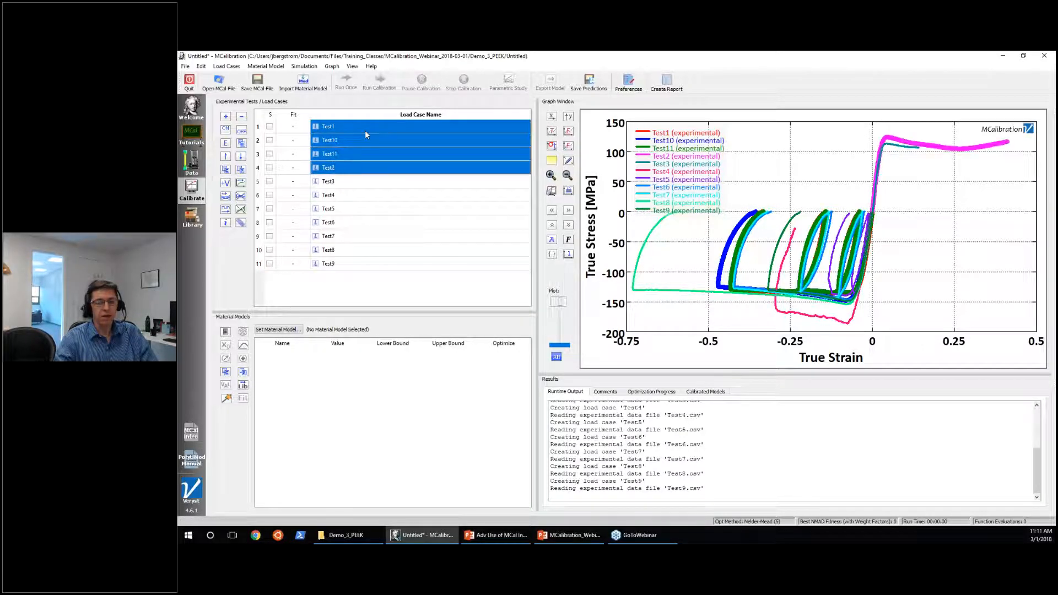
left_click(361, 266)
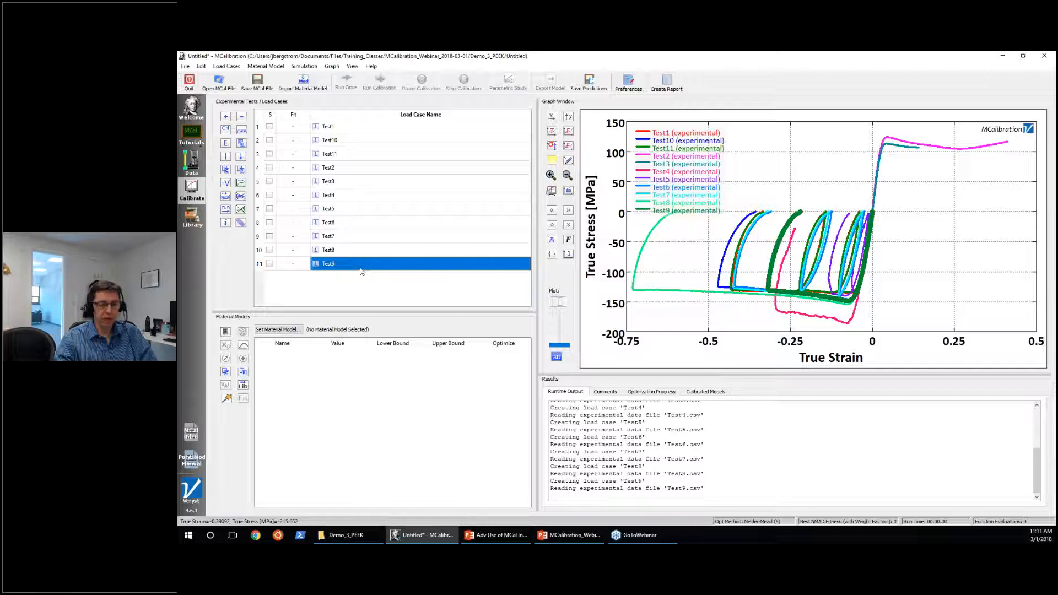
mouse_move(361, 270)
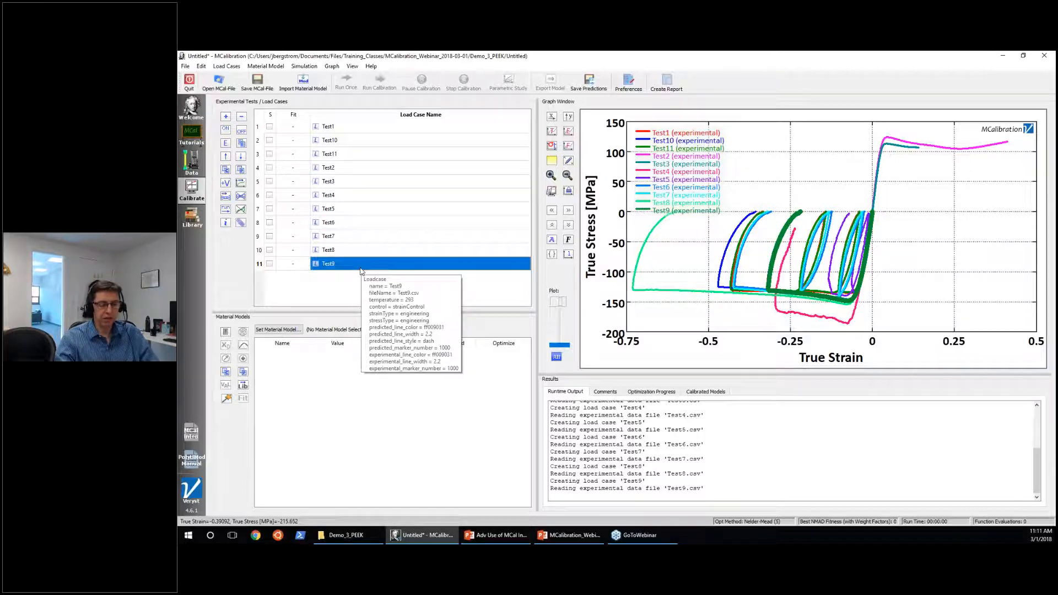
left_click(341, 293)
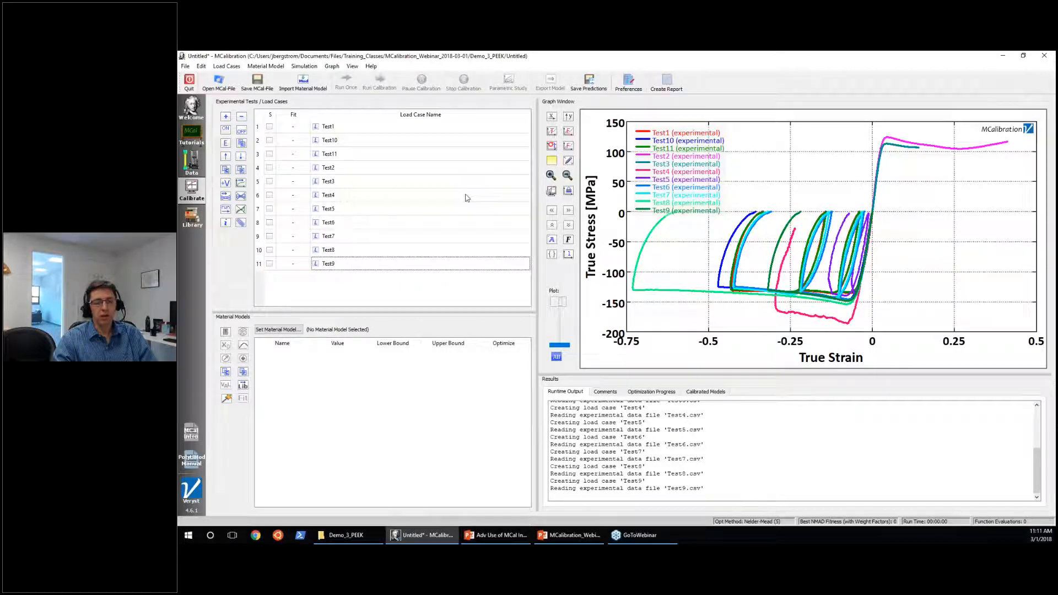
View the load cases as engineering stress versus engineering strain, and return the graph to true stress versus true strain.
left_click(567, 133)
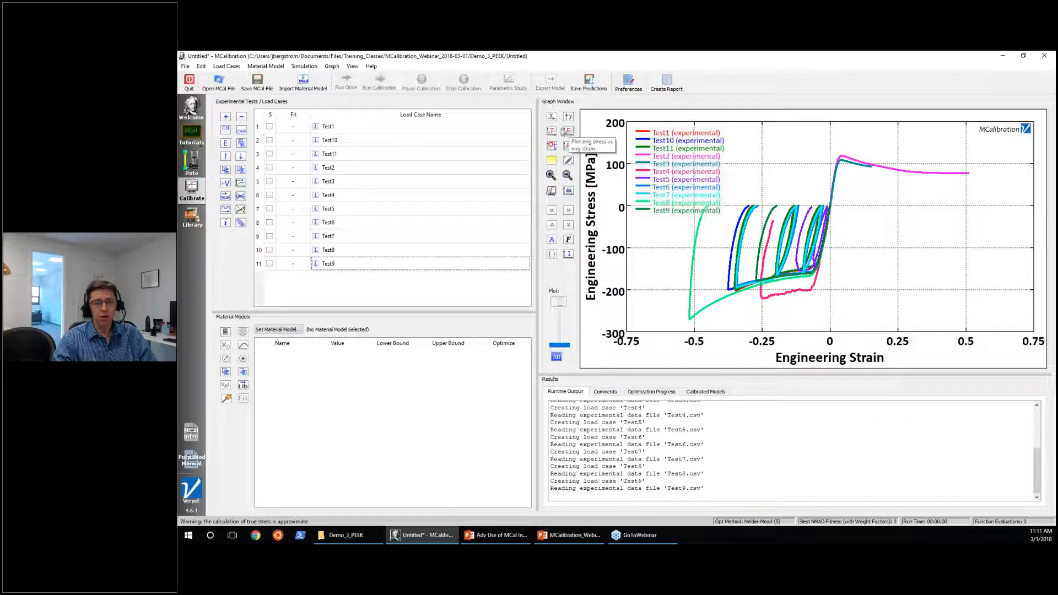
left_click(552, 132)
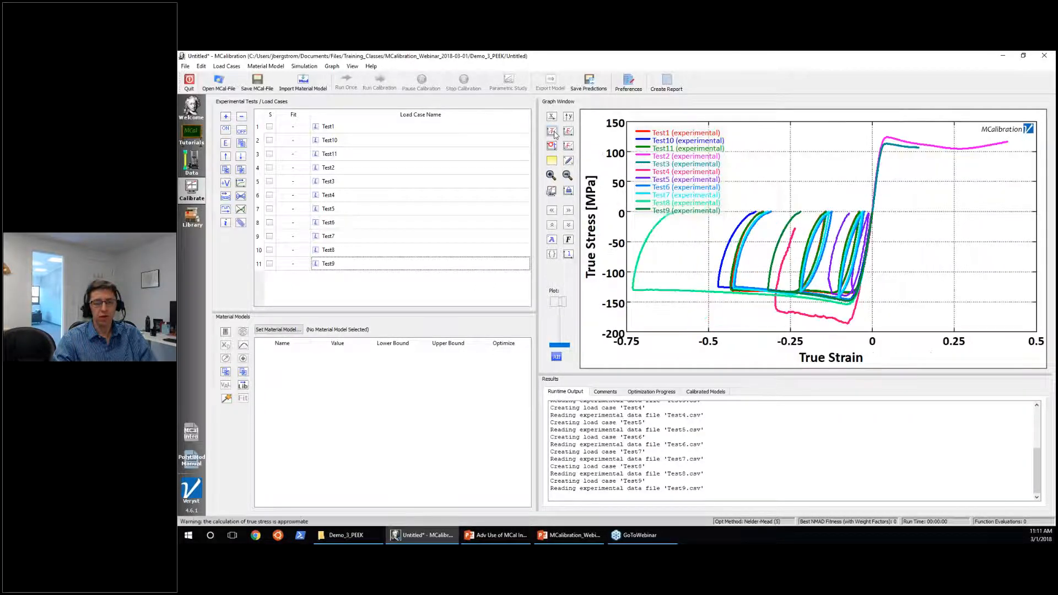
Plot the load cases as engineering stress versus engineering strain.
left_click(567, 132)
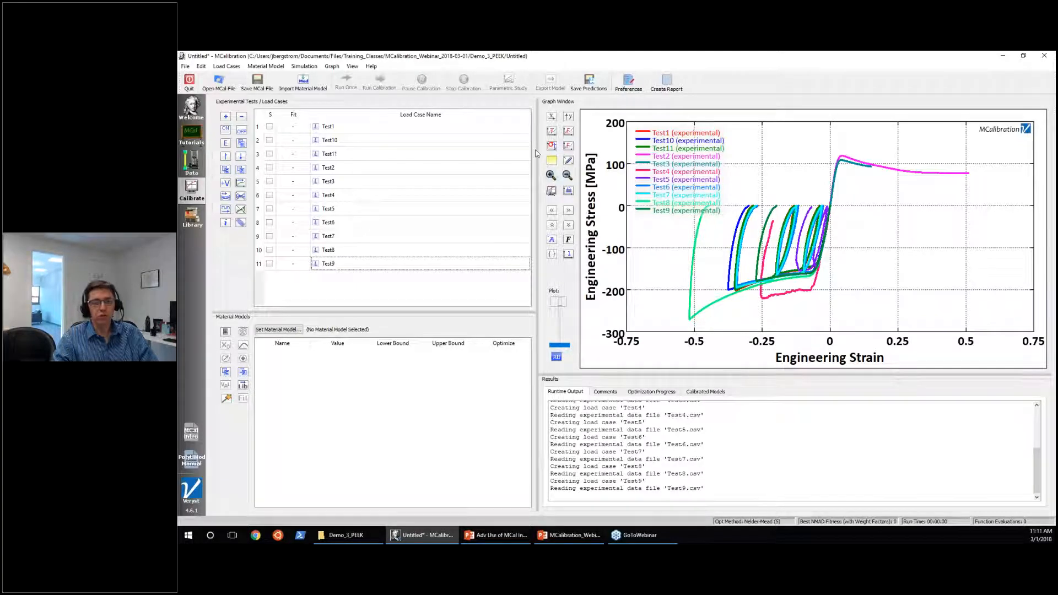
mouse_move(527, 147)
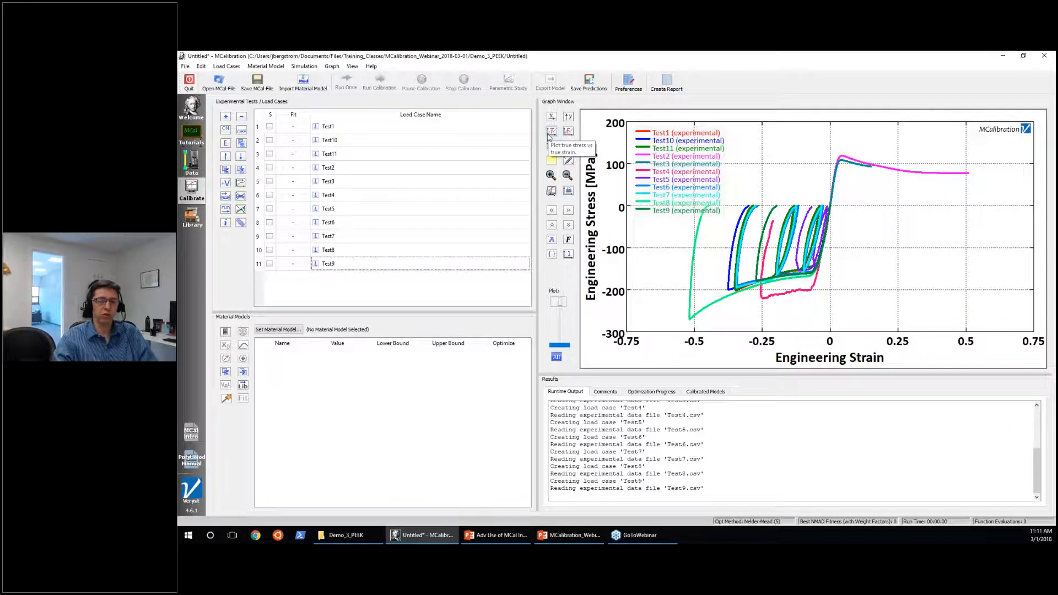
left_click(551, 131)
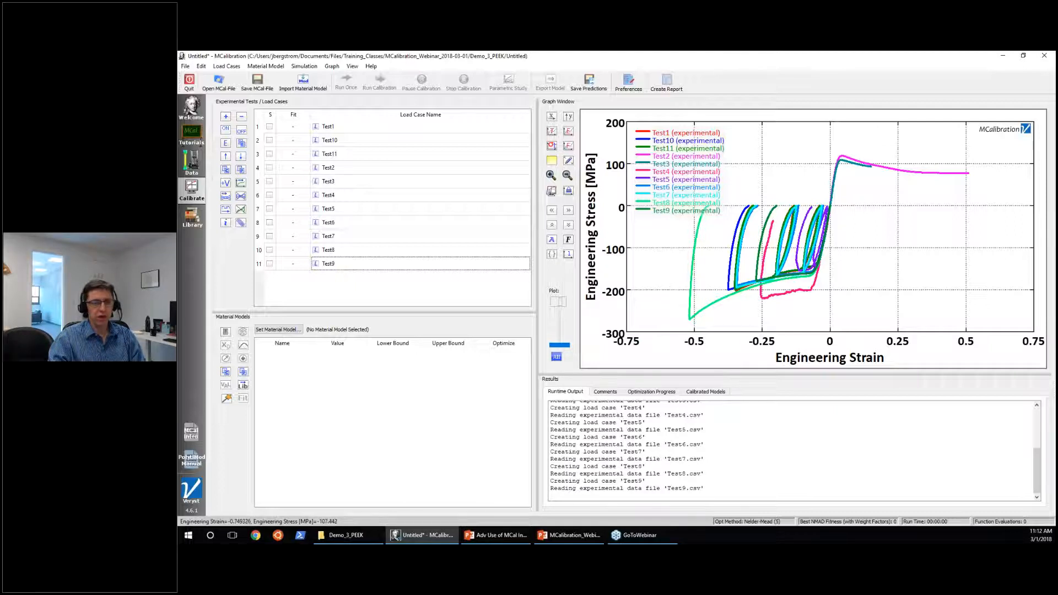
Highlight the curves of Test11, Test8 and Test3 from the load case list, and clear the selection.
left_click(349, 158)
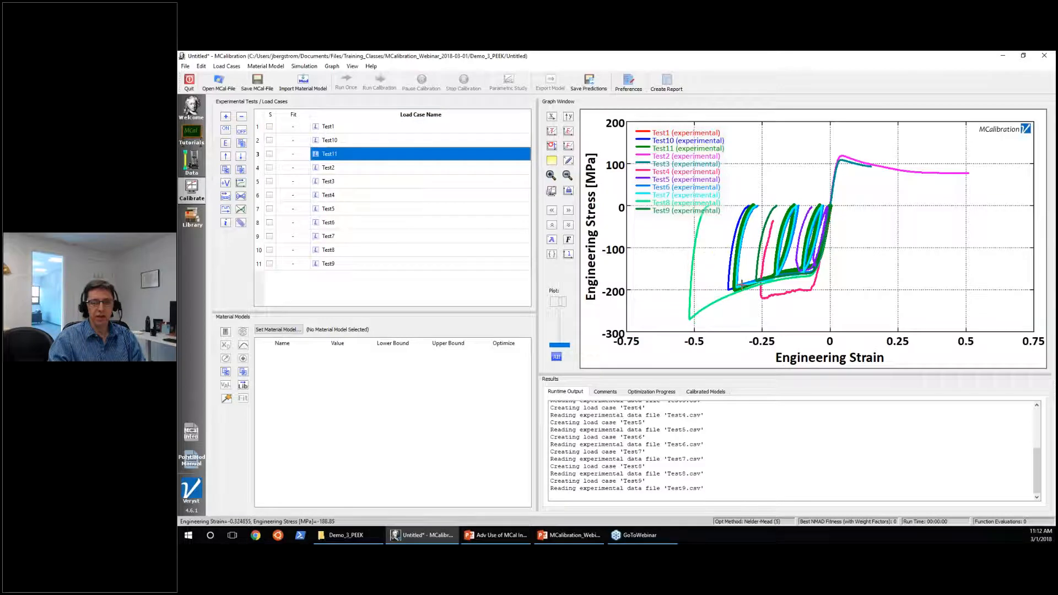
left_click(386, 227)
left_click(357, 250)
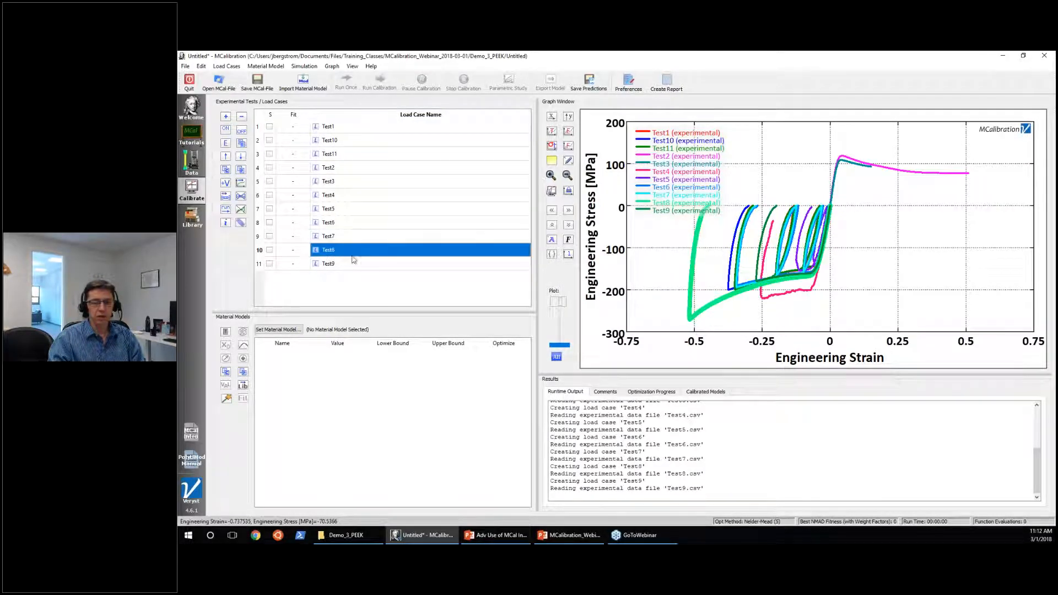
left_click(349, 183)
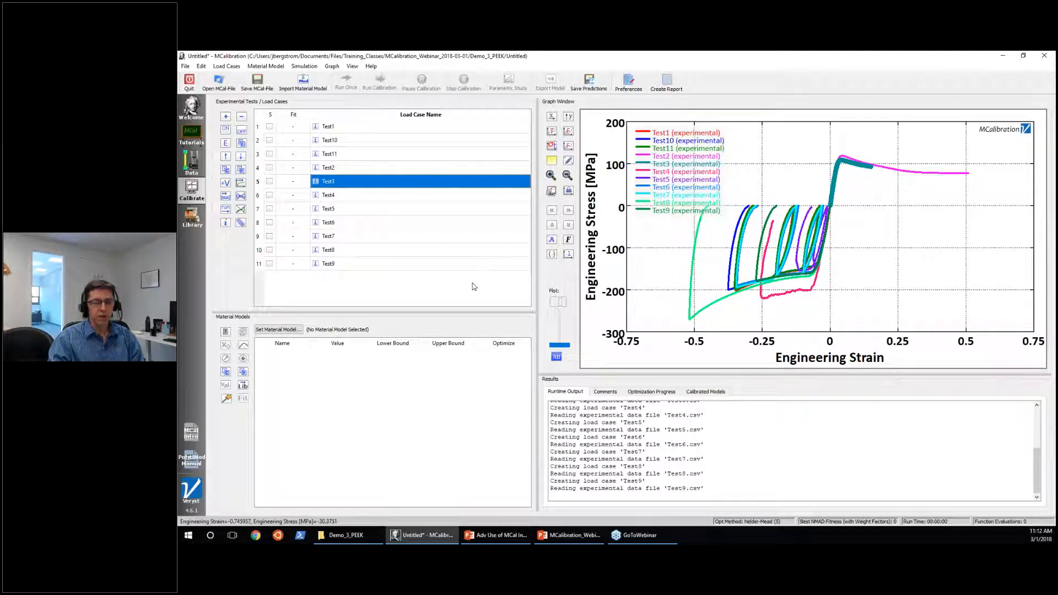
left_click(374, 275)
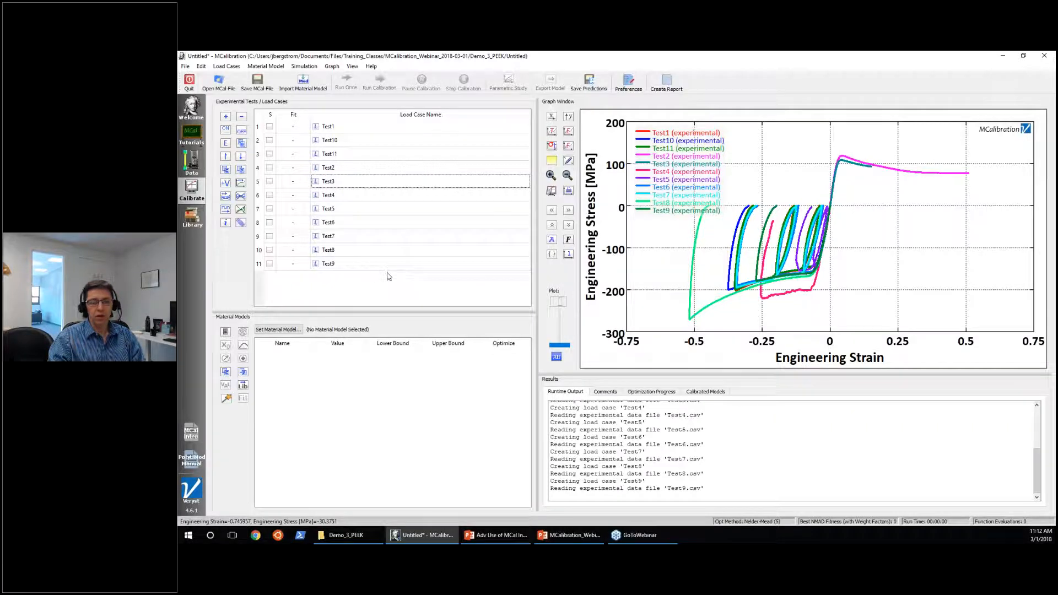
Pick the Test3, Test10 and Test8 curves directly in the graph to identify their load cases, and clear the selection.
left_click(854, 164)
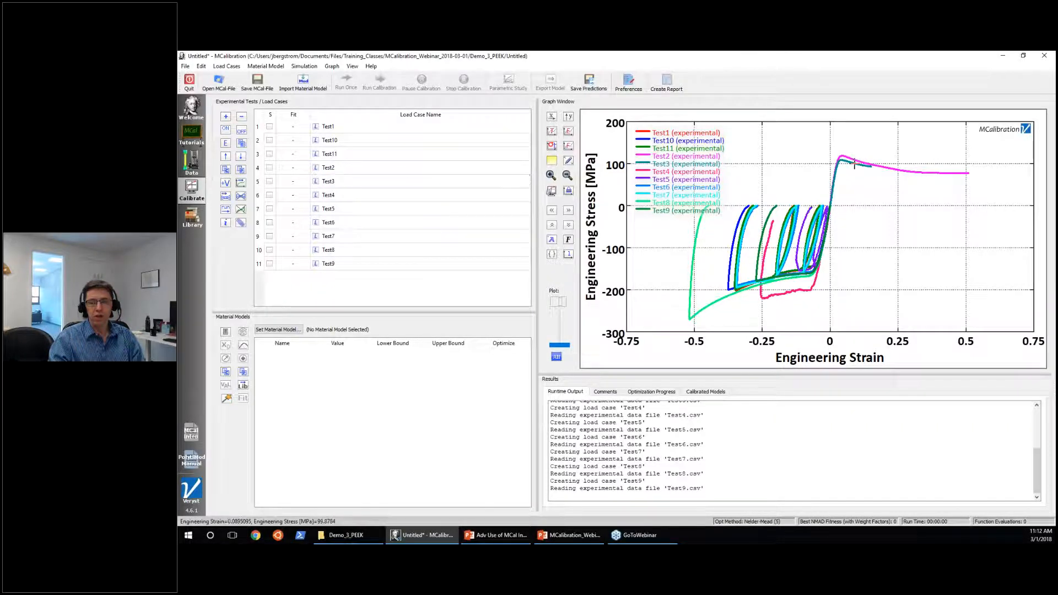
left_click(854, 164)
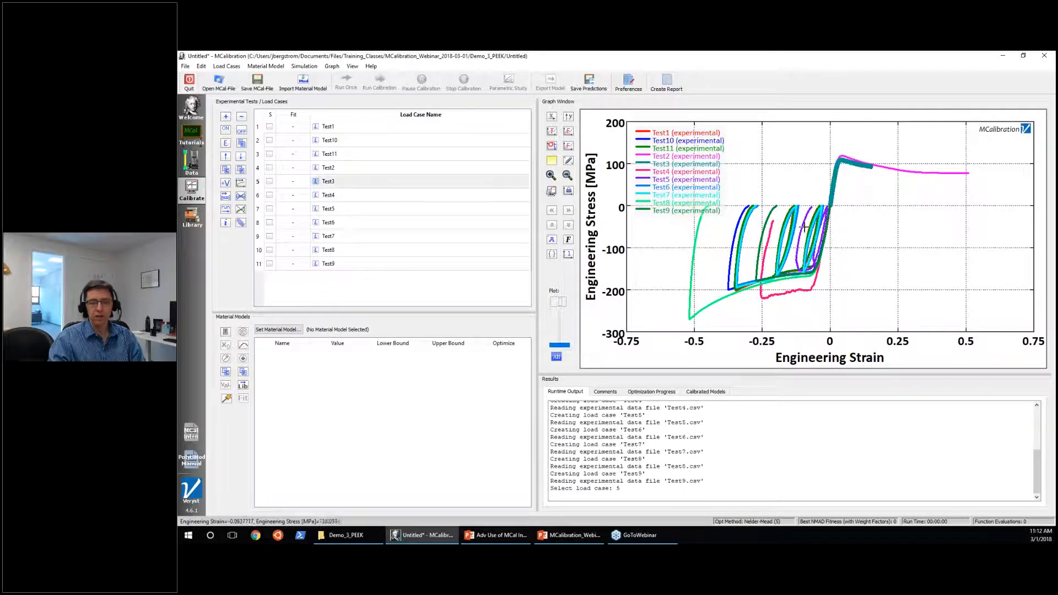
left_click(729, 259)
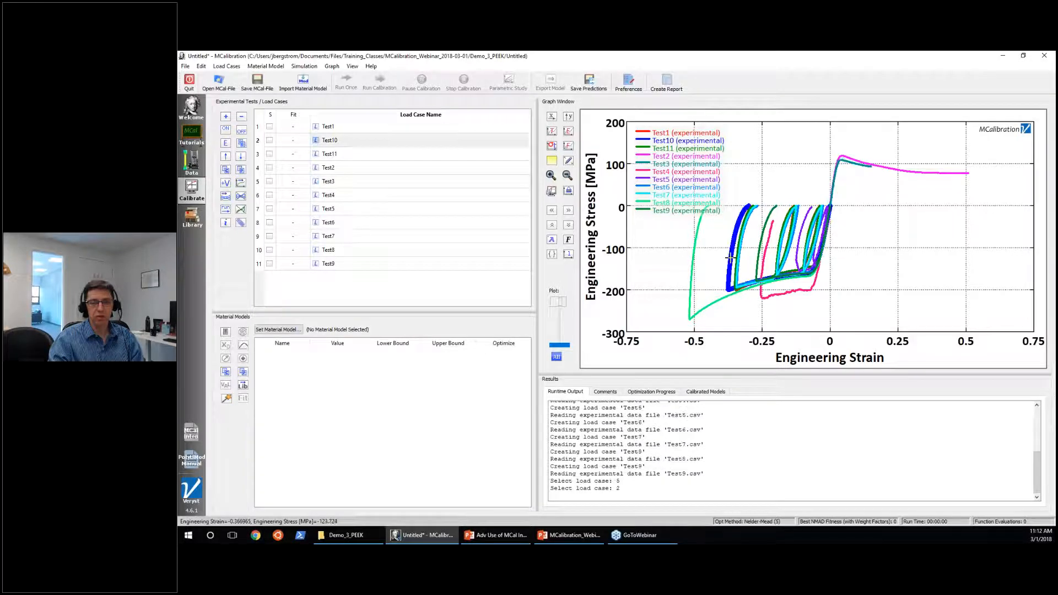
left_click(718, 299)
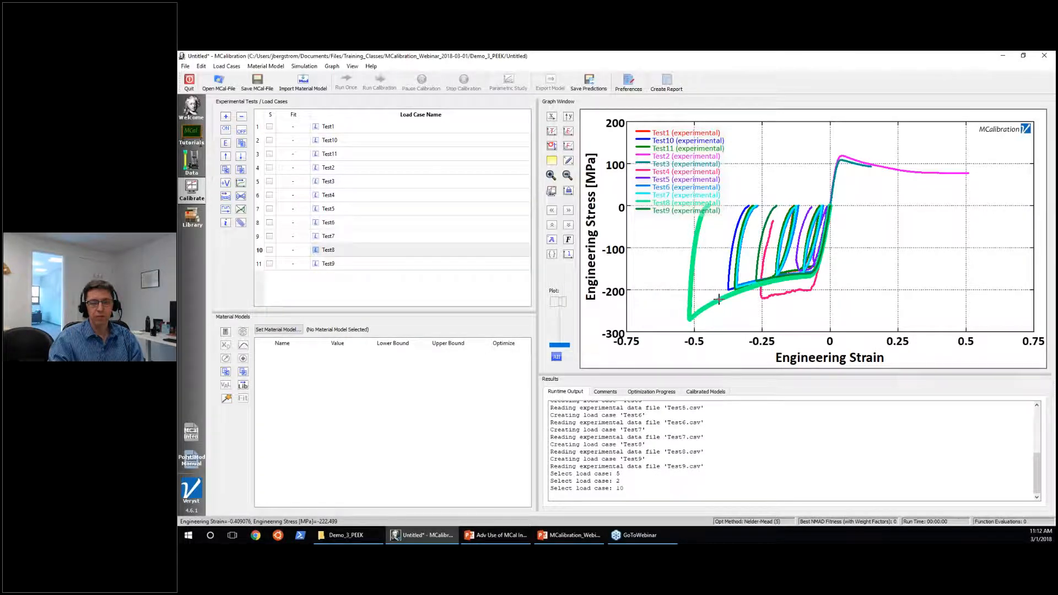
left_click(401, 282)
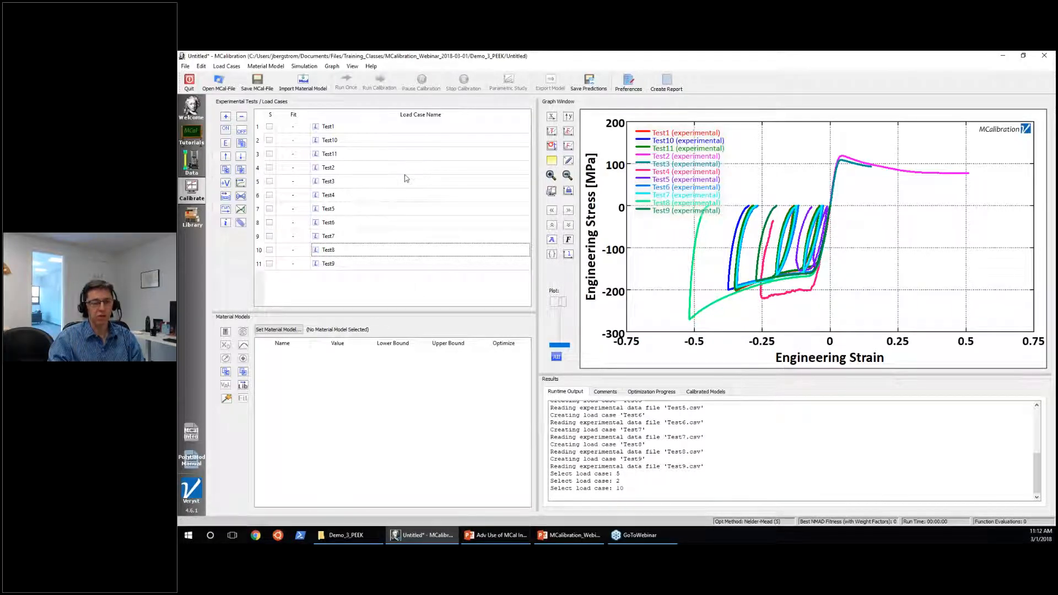
Inspect Test3's setup, covering load case types, loading mode, time stepping, plot styles, fitness weights and miscellaneous settings, and close it without saving.
left_click(361, 184)
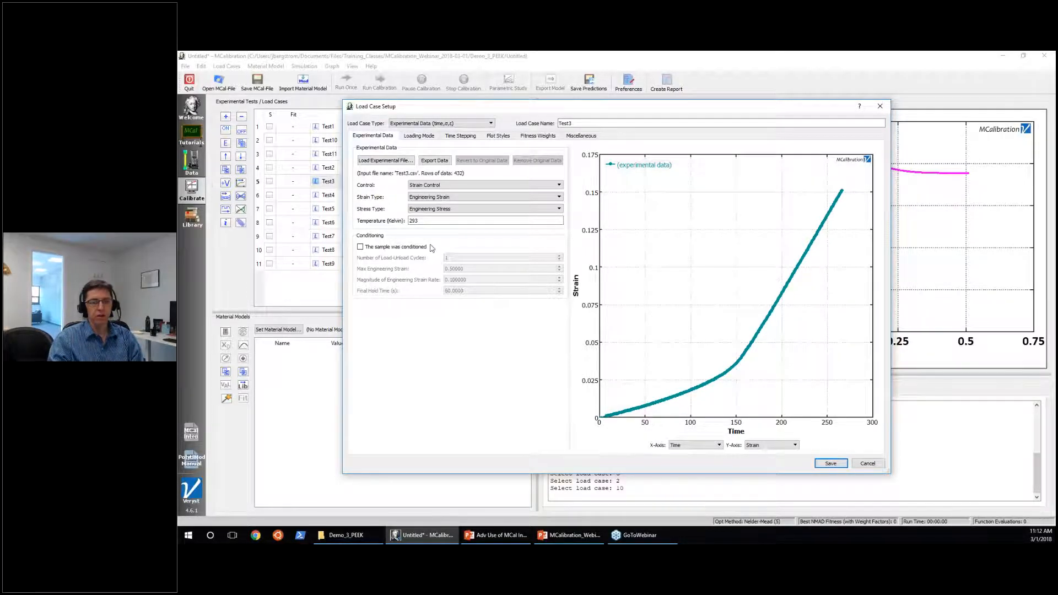
left_click(433, 124)
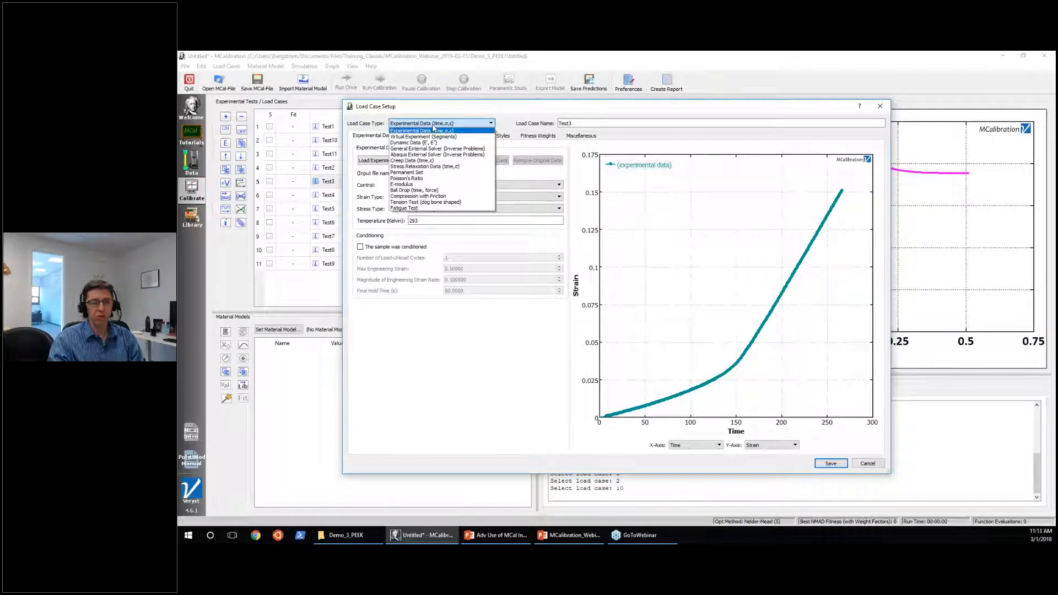
left_click(438, 117)
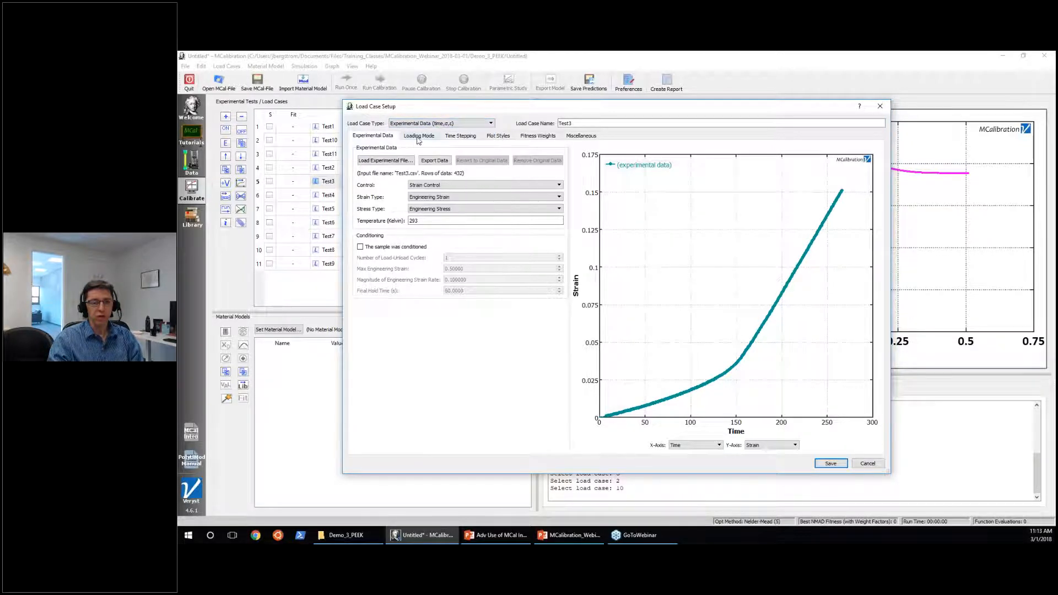
left_click(418, 136)
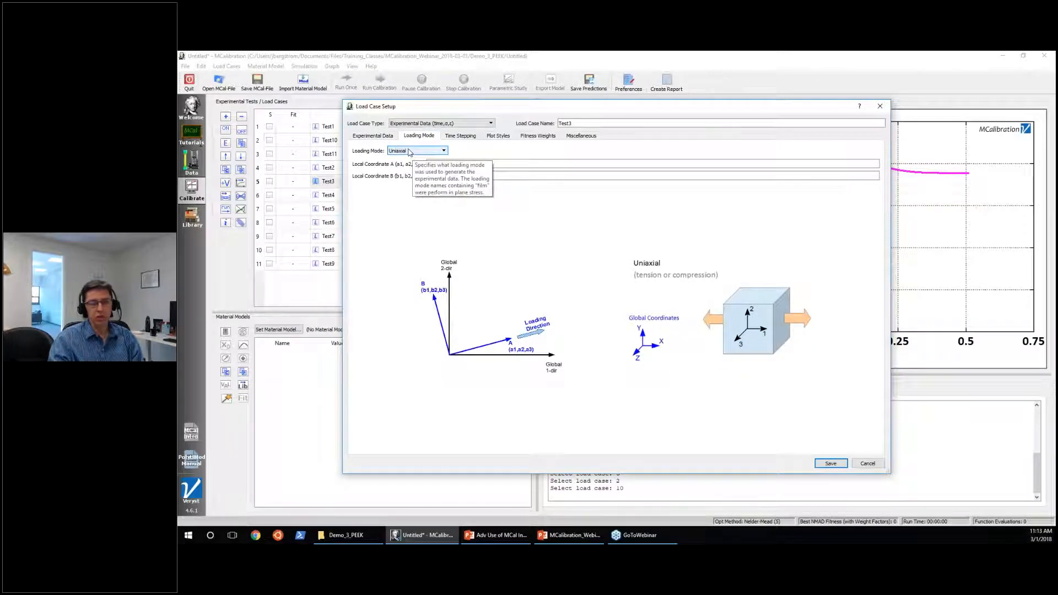
left_click(458, 136)
left_click(498, 136)
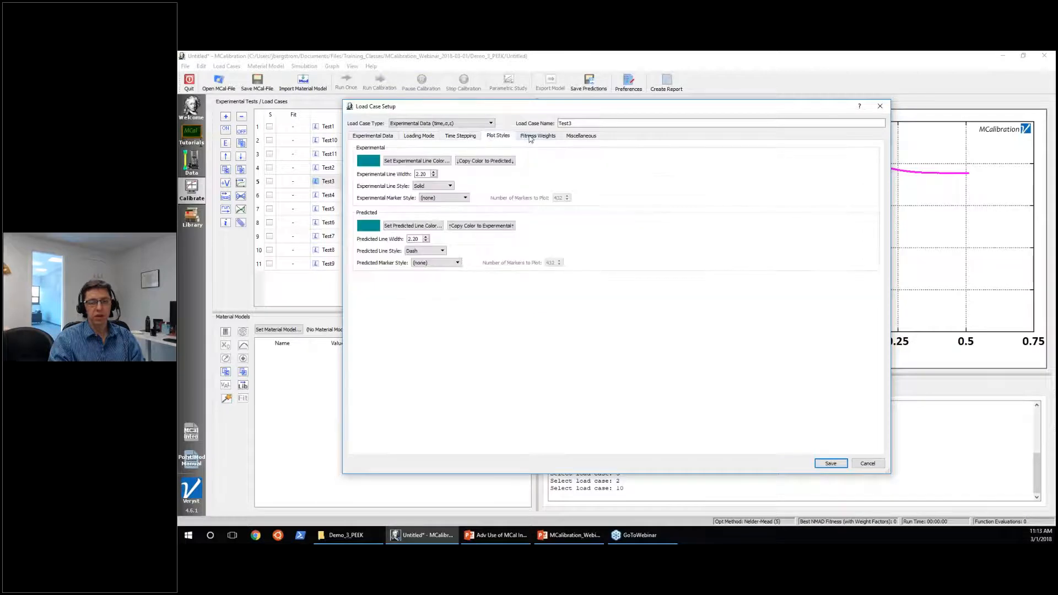
left_click(530, 136)
left_click(581, 136)
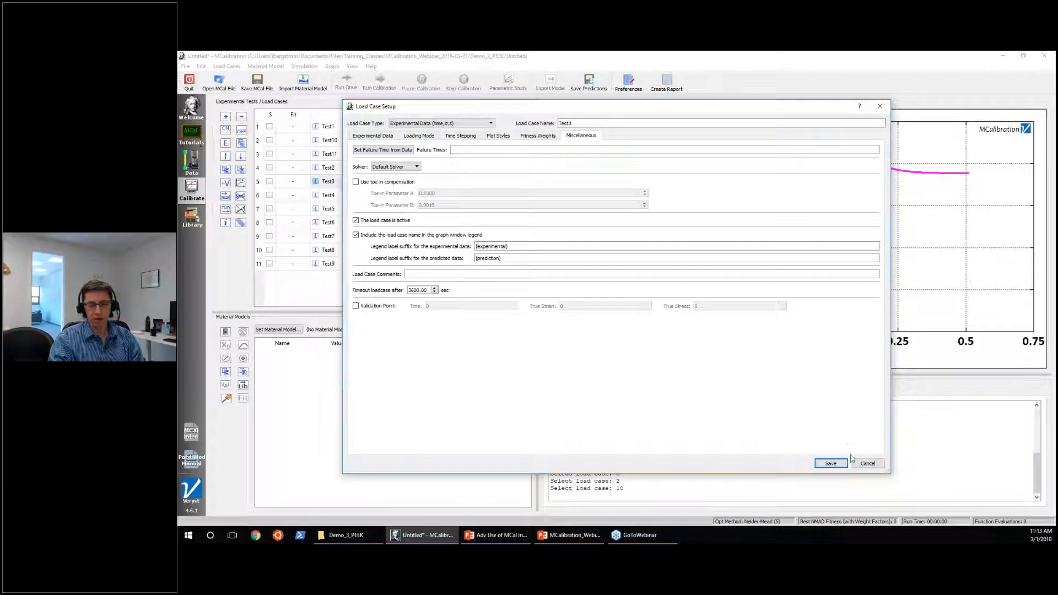
left_click(867, 463)
left_click(439, 298)
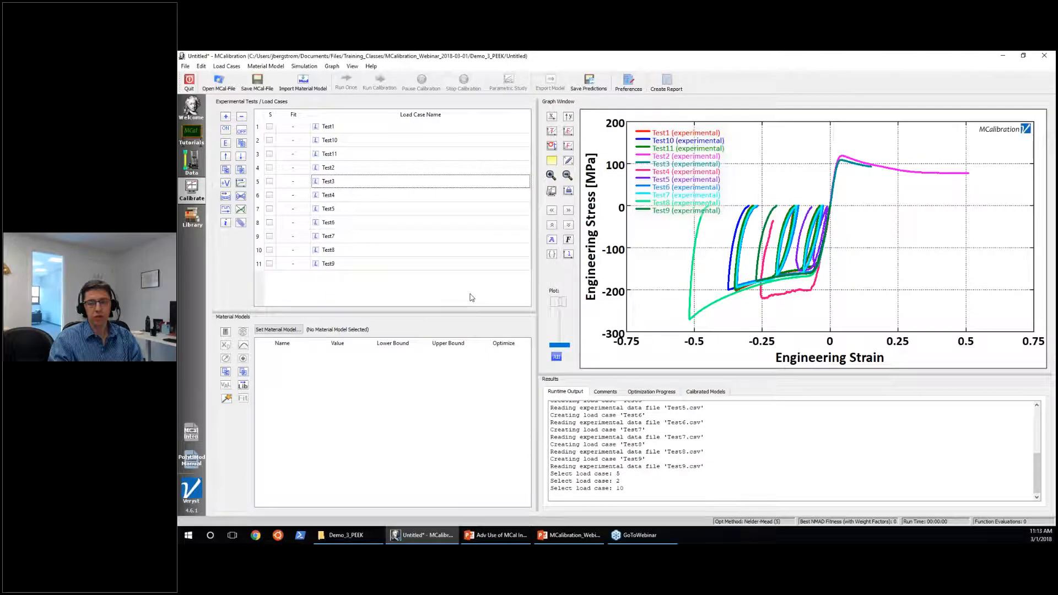
Open the setup of Test9 from its curve in the graph, close it without saving, and clear the selection.
left_click(756, 267)
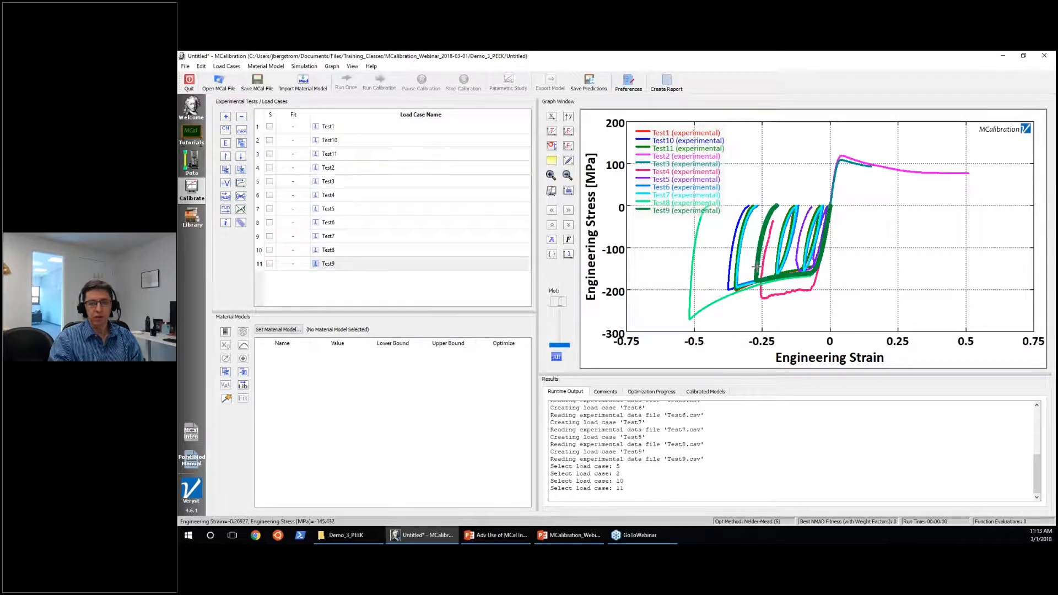
double_click(755, 266)
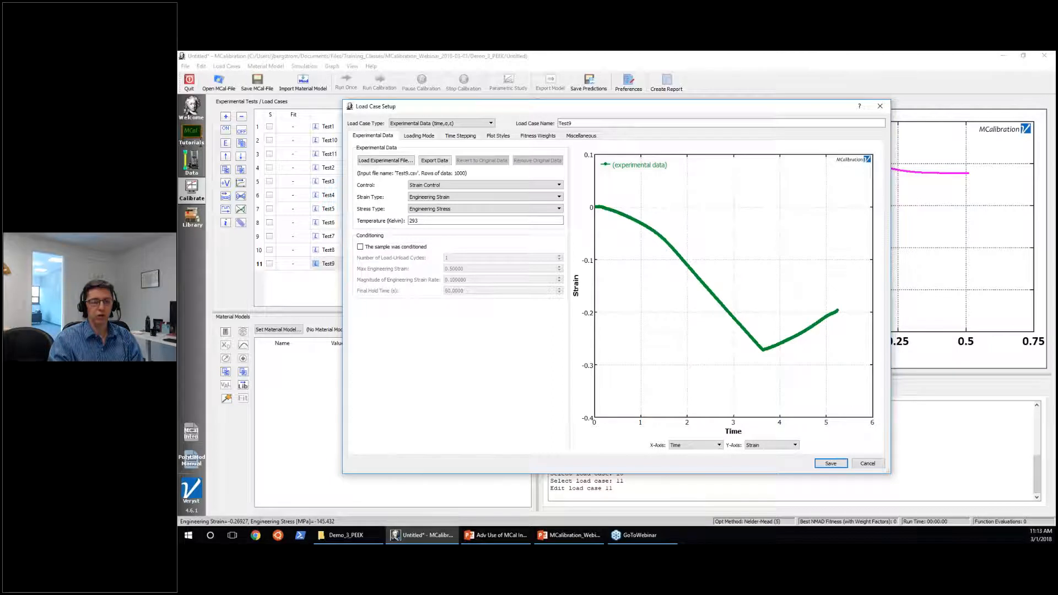
left_click(868, 463)
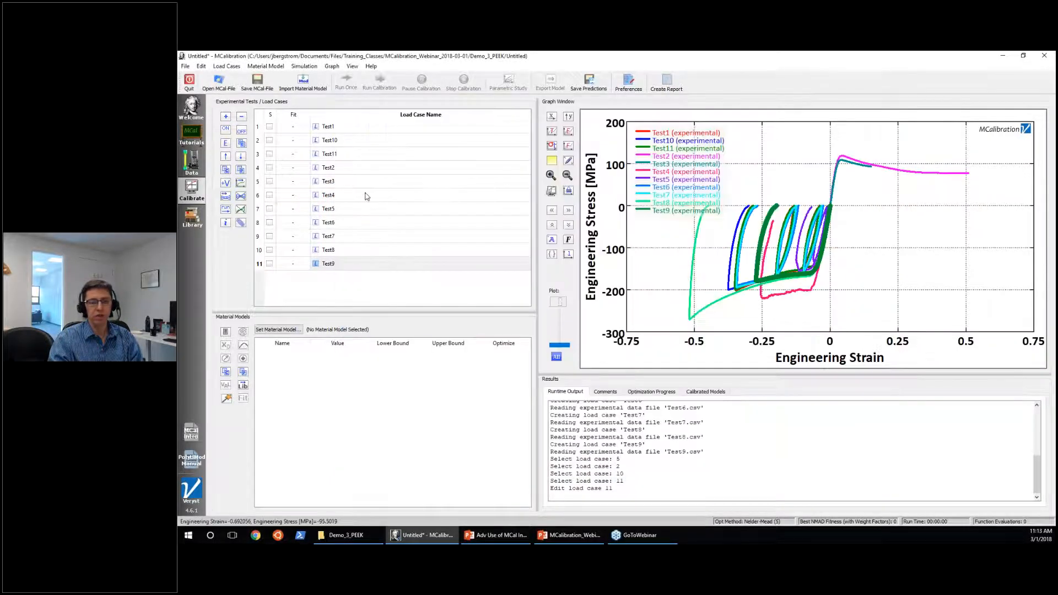
left_click(451, 303)
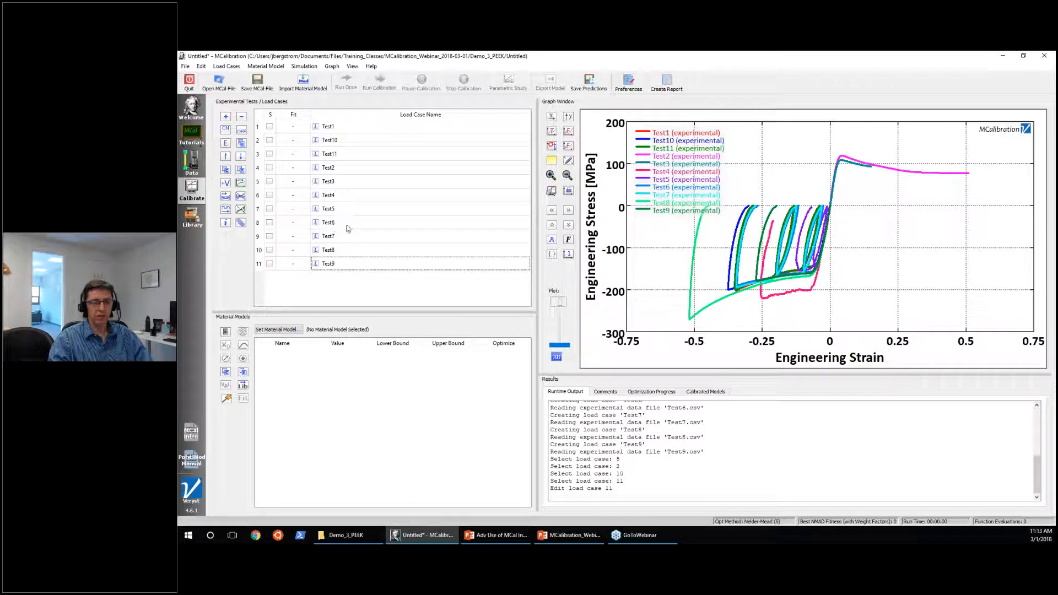
Rename all load cases from Test1 to Test9 in the list based on their type, and clear the selection.
mouse_move(348, 230)
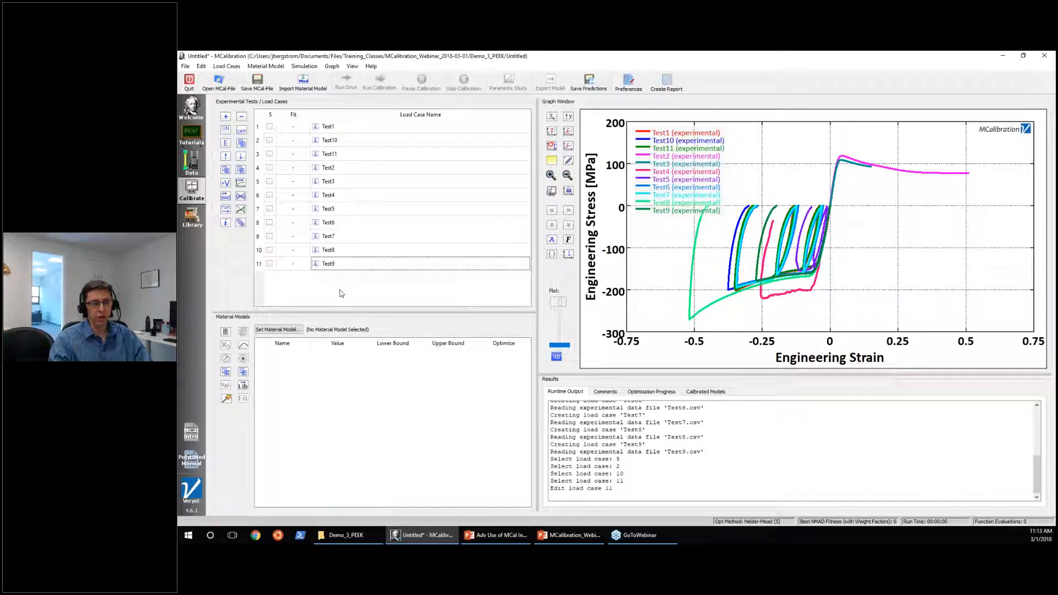
left_click(338, 128)
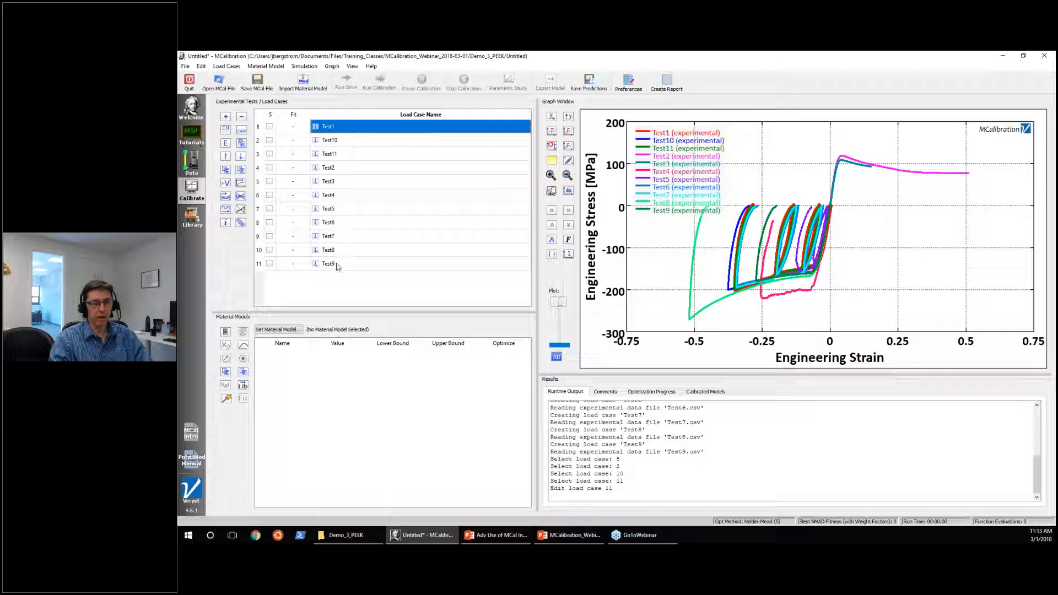
left_click(338, 265, "shift")
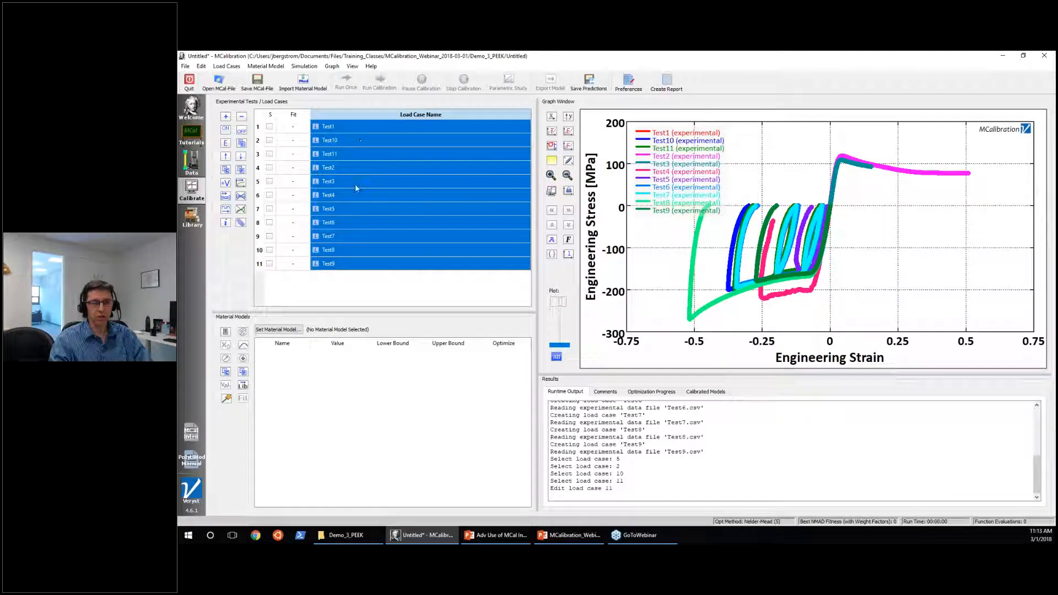
left_click(232, 67)
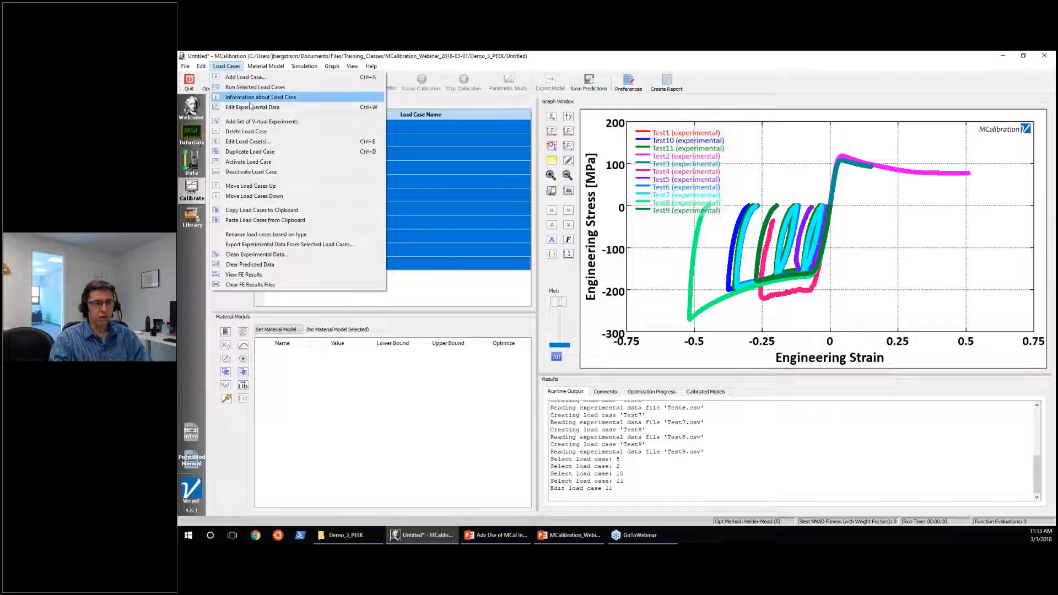
left_click(270, 236)
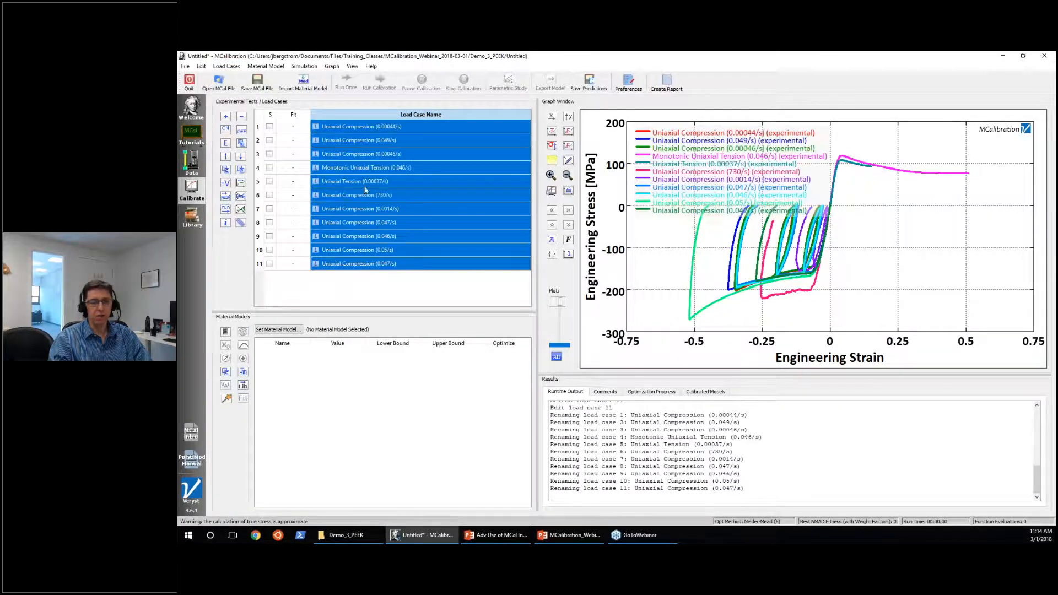
mouse_move(379, 268)
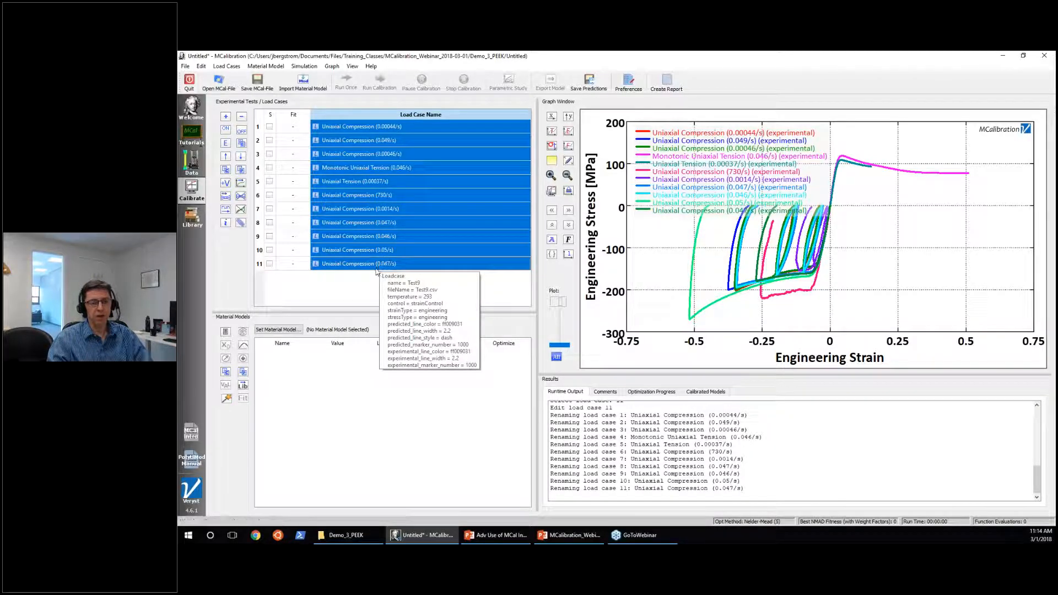
left_click(364, 284)
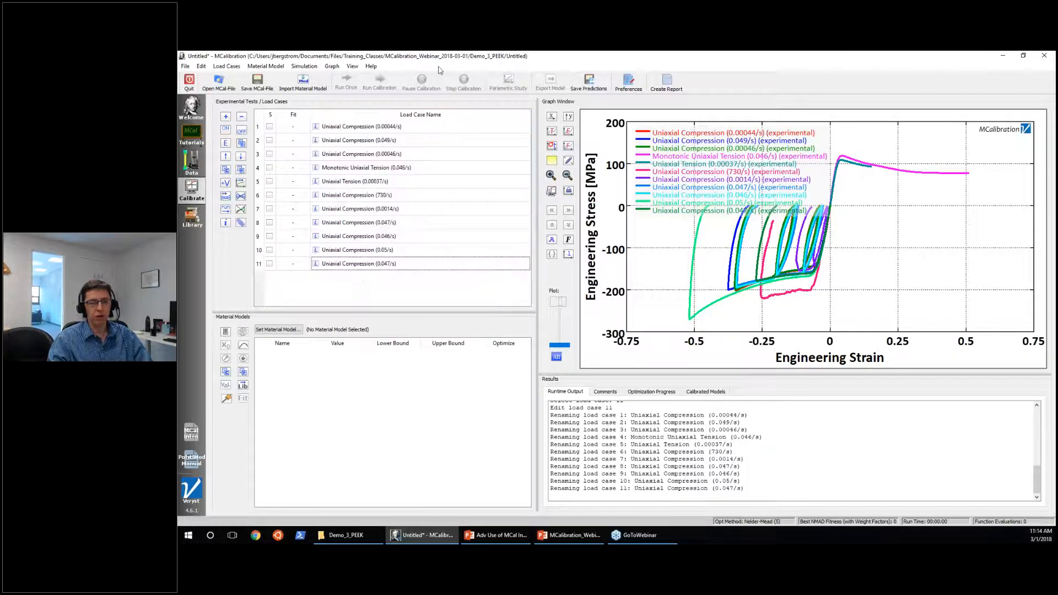
Highlight the curves of Uniaxial Compression (0.00044/s) and (0.049/s), view the load case details, and clear the selection.
left_click(369, 129)
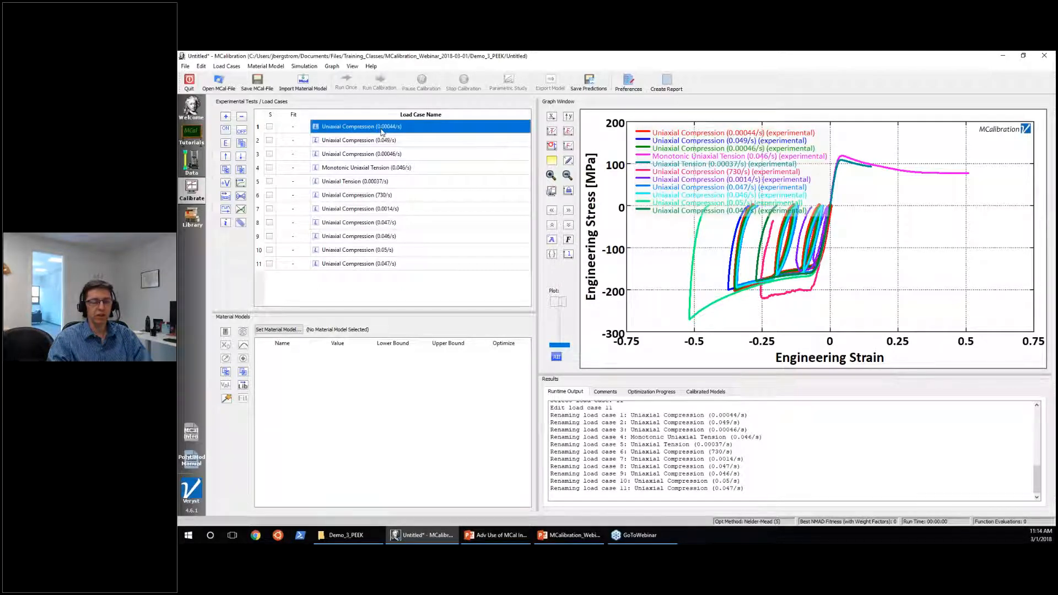
mouse_move(381, 132)
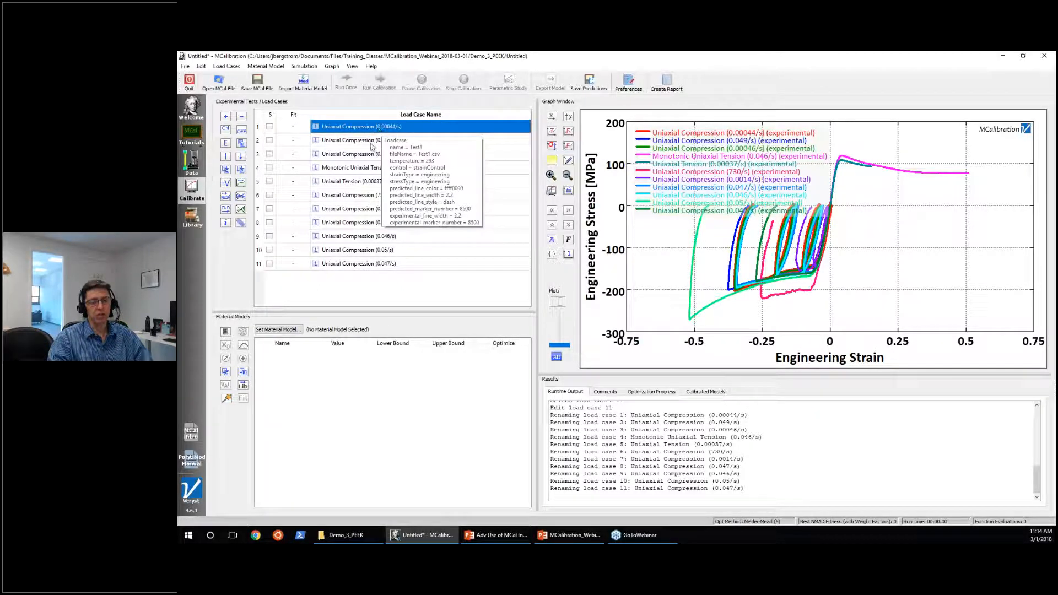
left_click(372, 142)
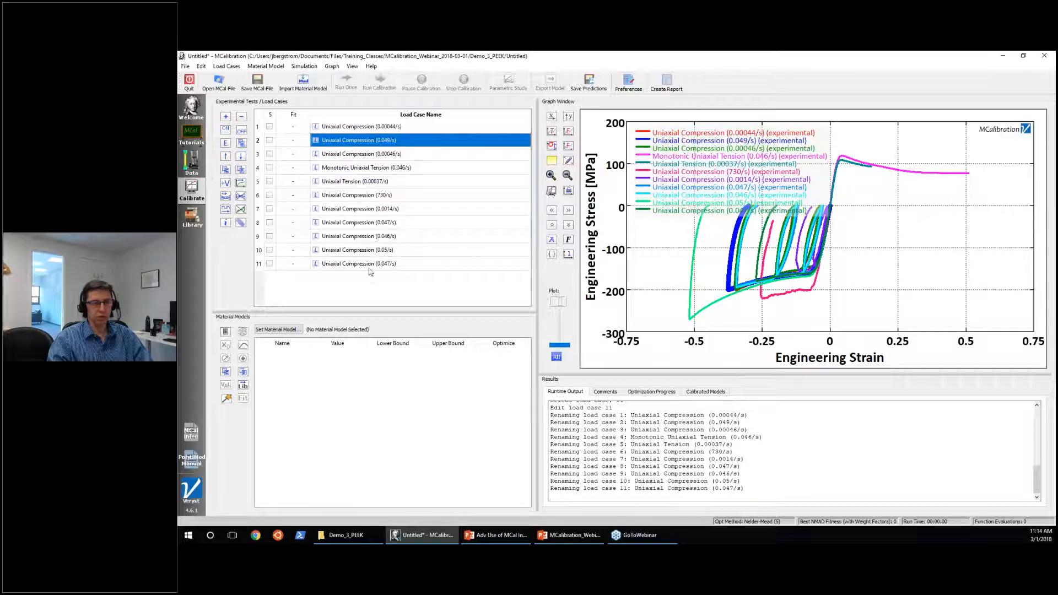
mouse_move(394, 252)
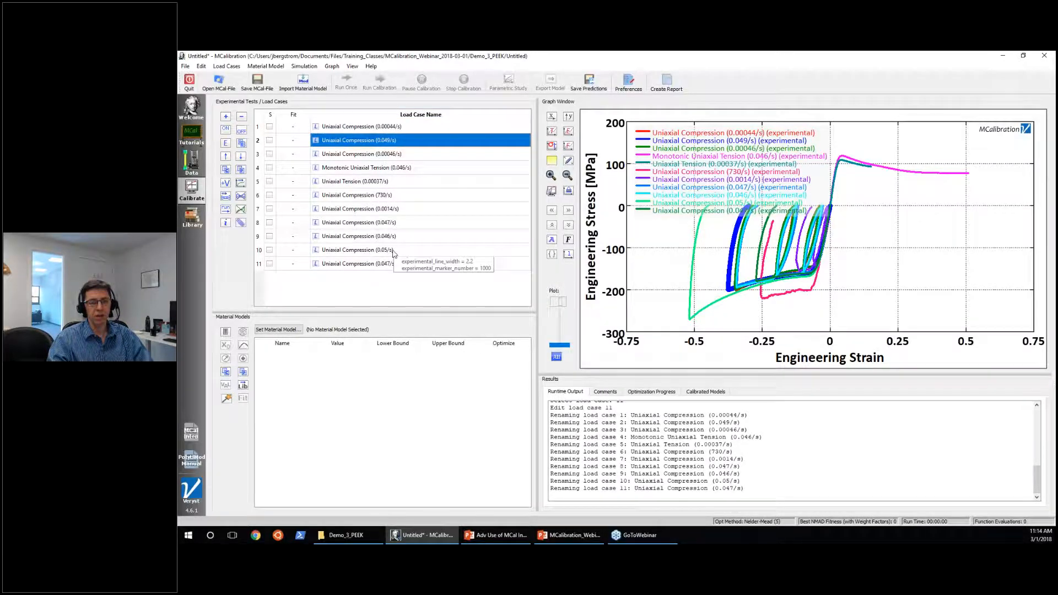
left_click(379, 287)
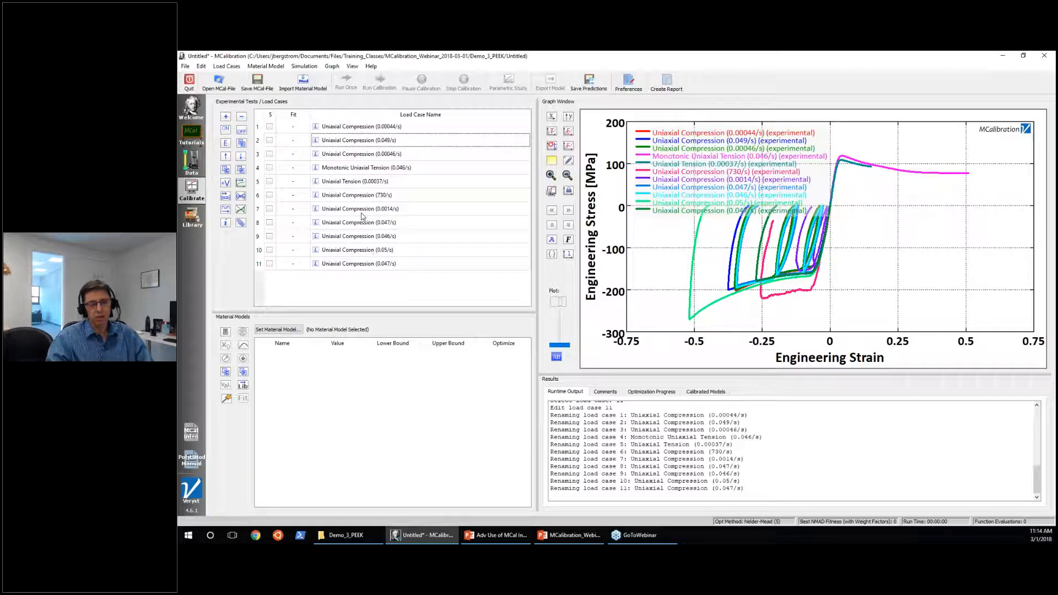
Save the calibration project as simulation.mcal in the Demo_3_PEEK folder.
mouse_move(363, 217)
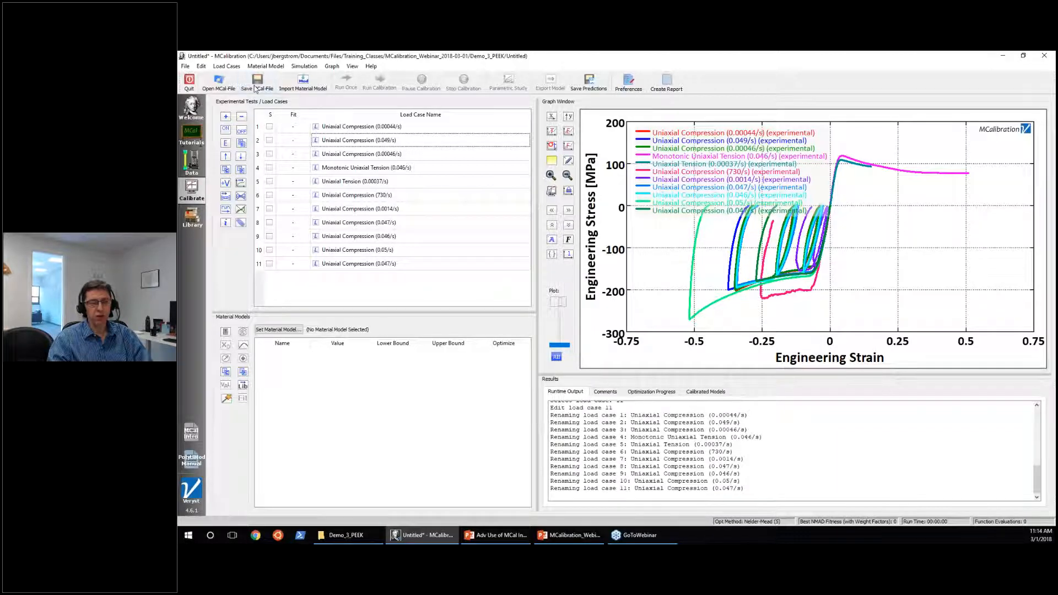
left_click(256, 83)
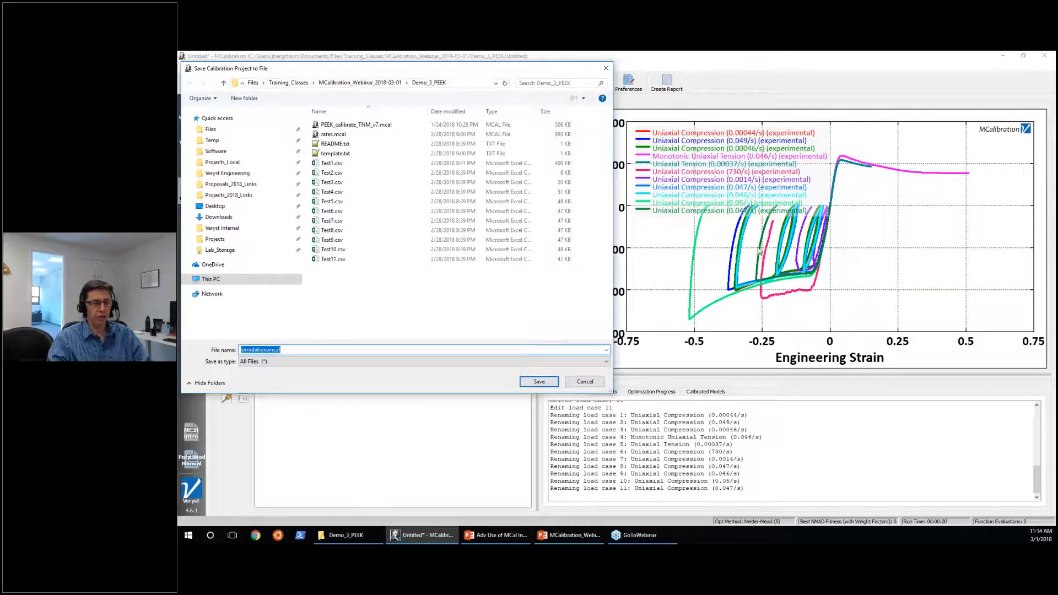
key("Right")
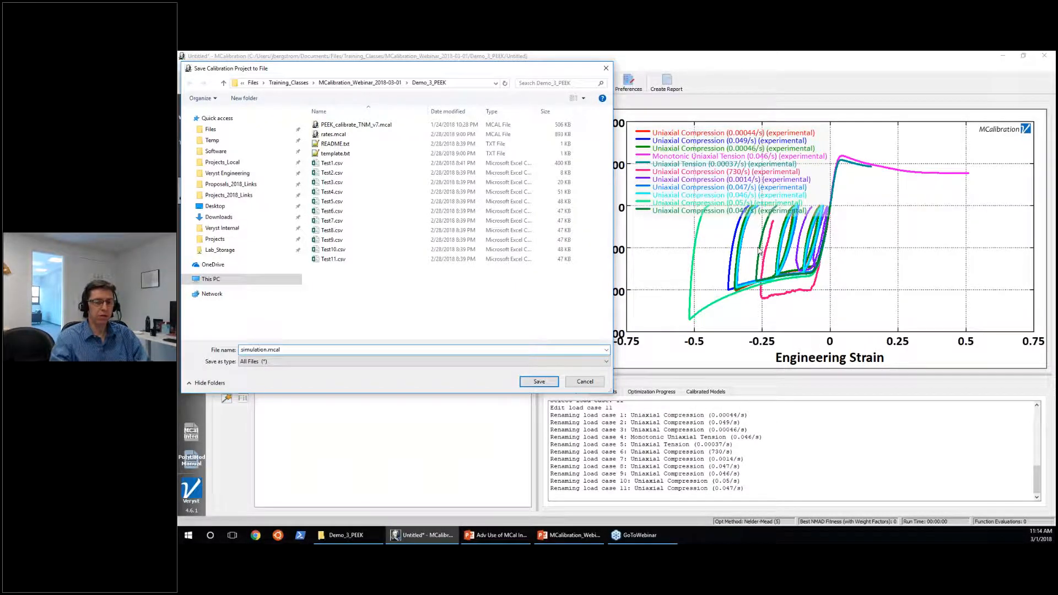
key("Return")
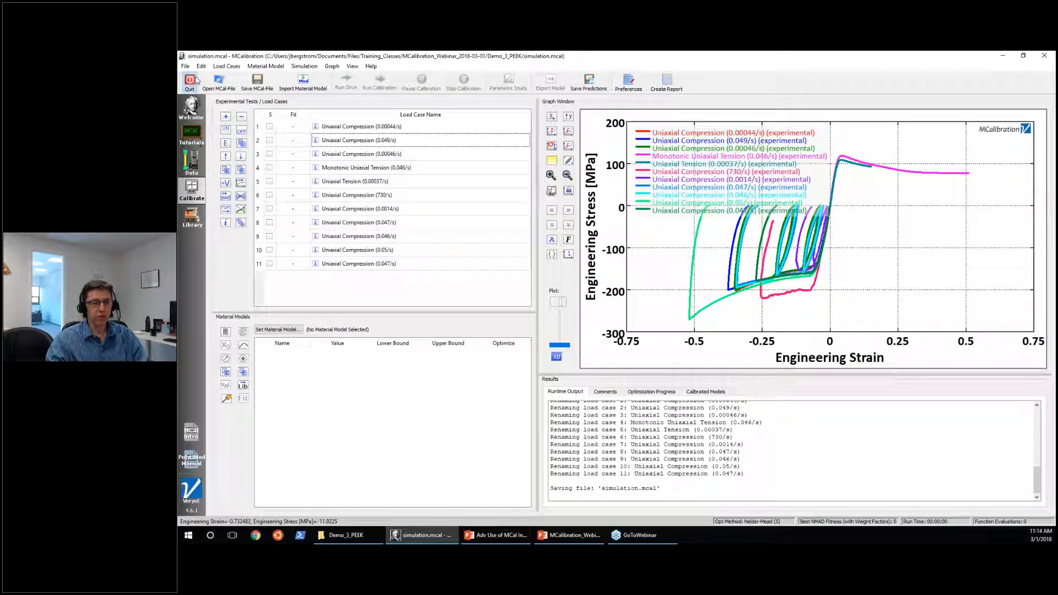
Quit MCalibration and reopen the project from simulation.mcal in the Demo_3_PEEK folder.
left_click(196, 80)
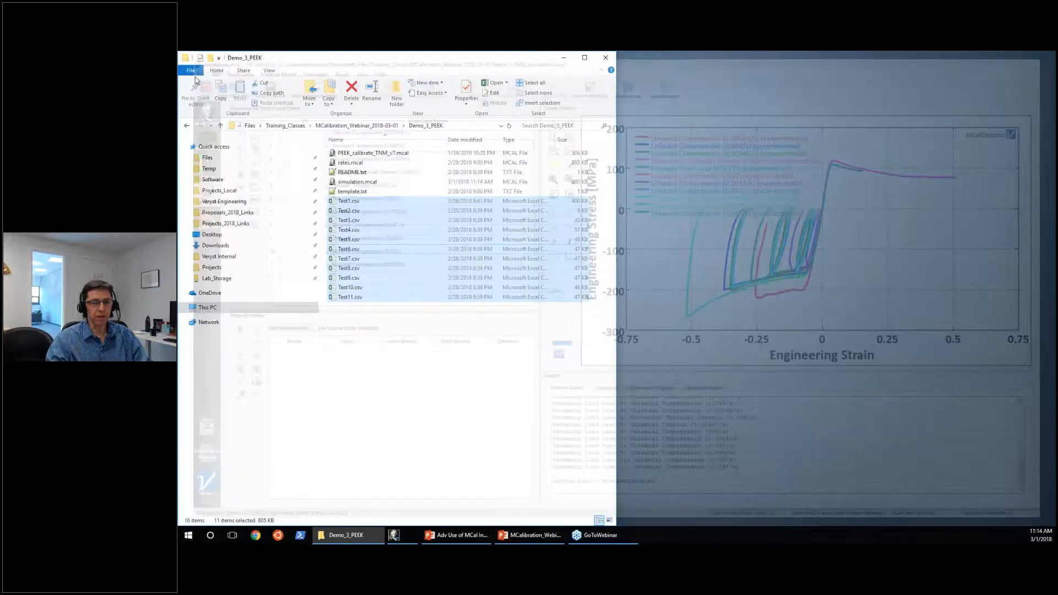
left_click(361, 183)
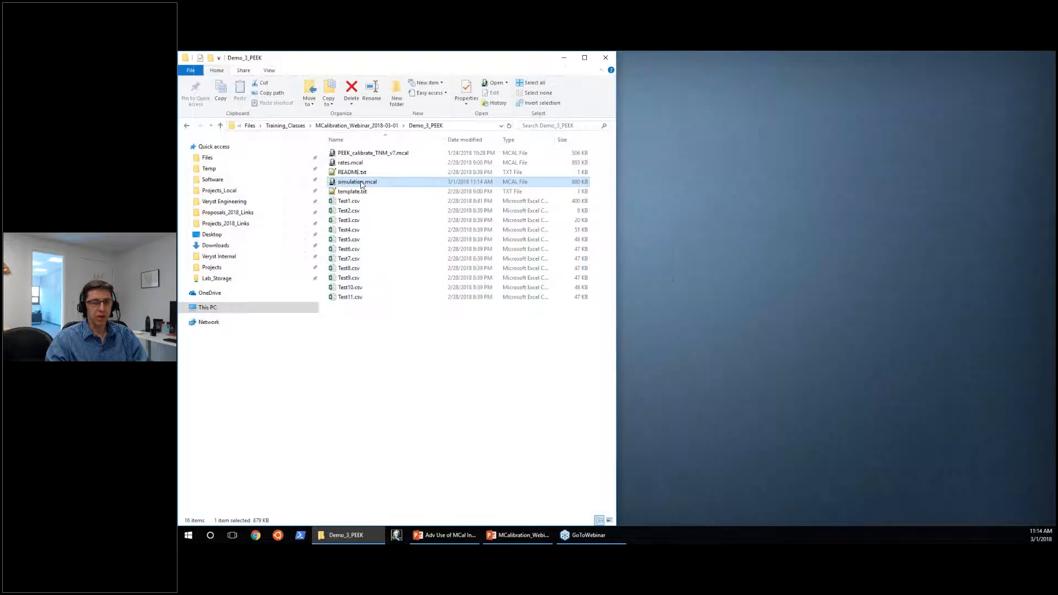
double_click(361, 184)
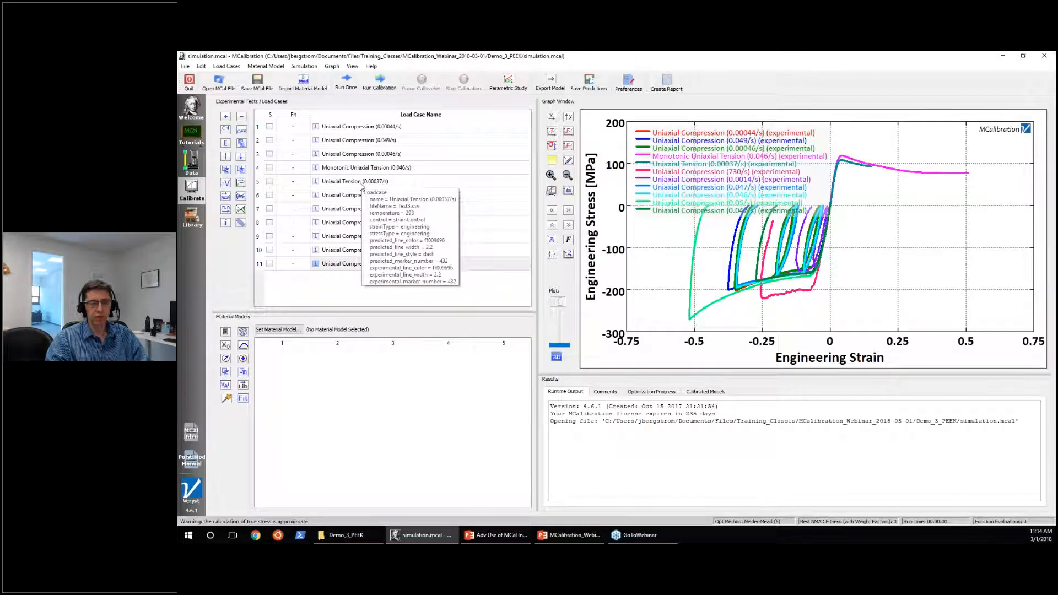
Highlight the curves of Uniaxial Compression (0.00044/s), Uniaxial Compression (0.00046/s) and Uniaxial Tension (0.00037/s) in the graph.
mouse_move(375, 129)
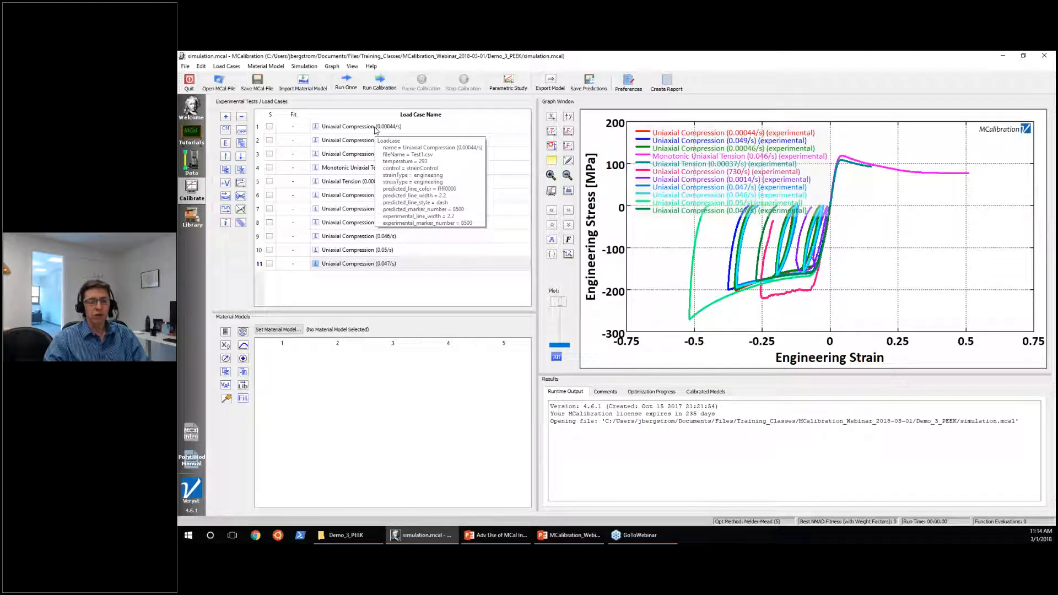
left_click(375, 128)
left_click(371, 157)
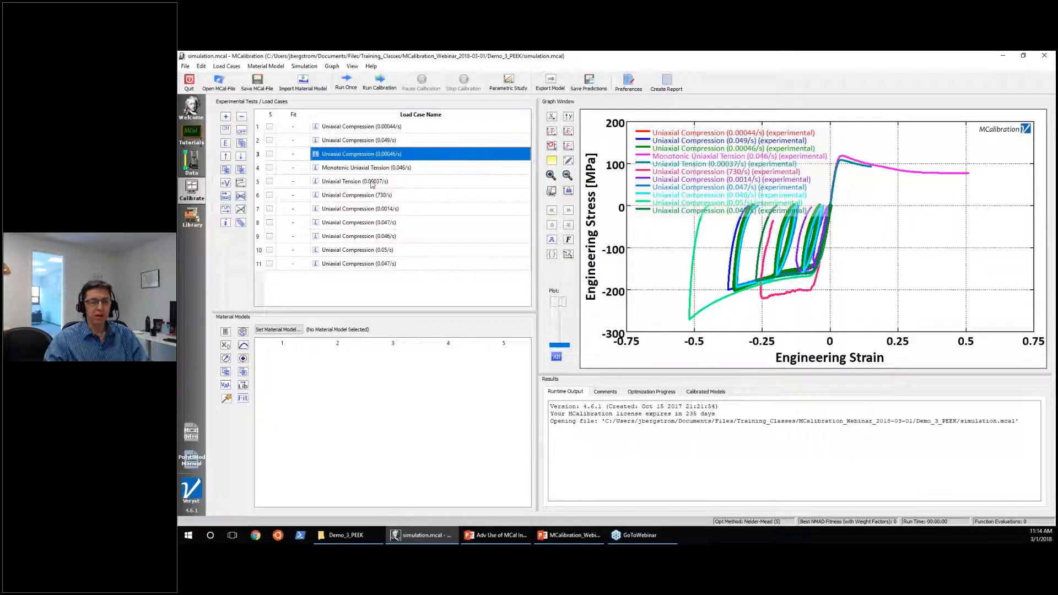
left_click(372, 183)
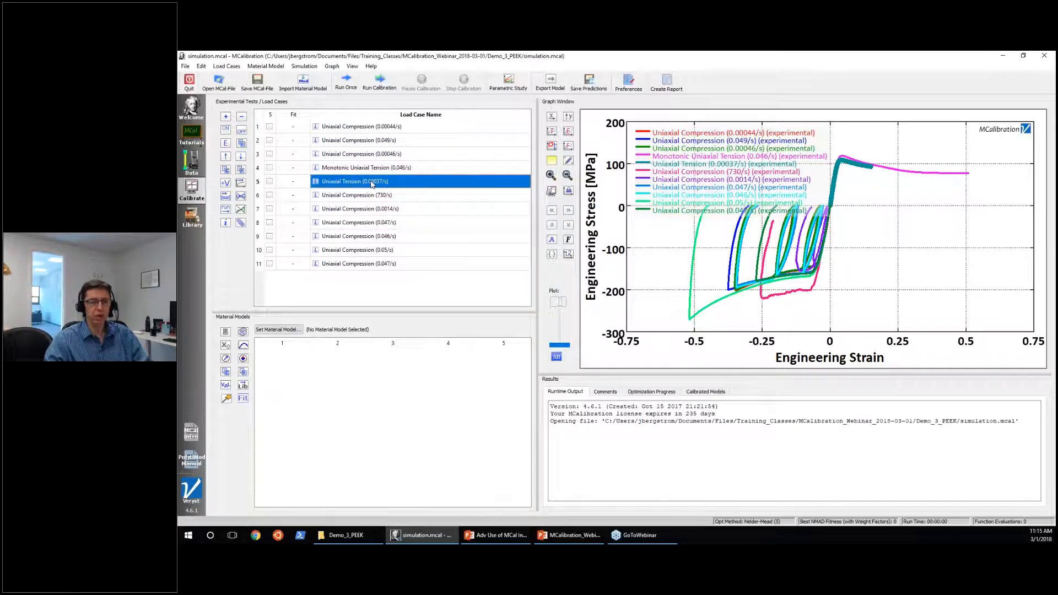
mouse_move(372, 264)
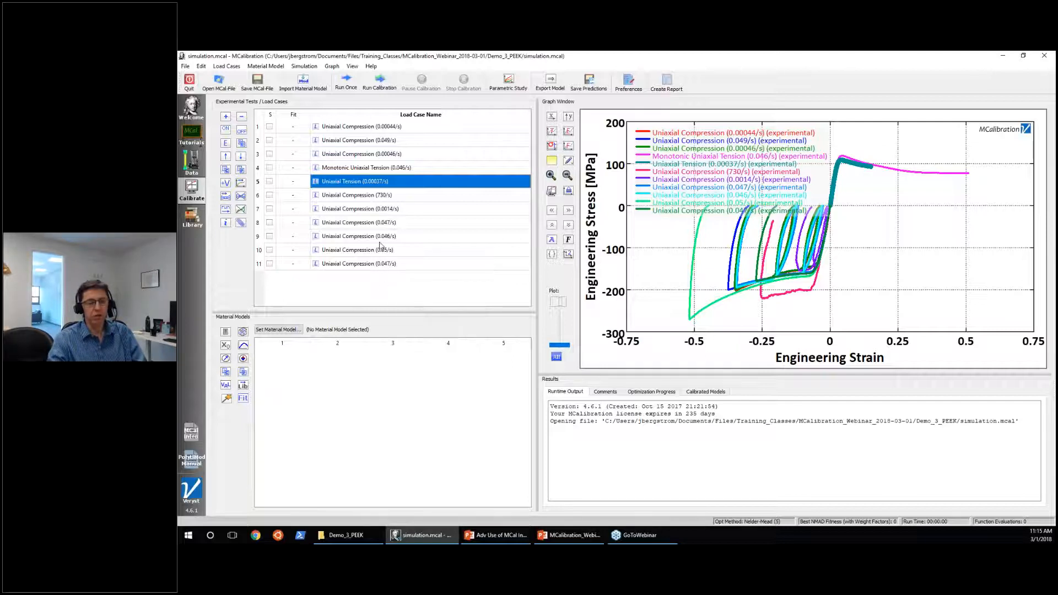
Open the experimental data of Uniaxial Compression (0.00044/s) for editing, check the calibration view, and return to the data table.
left_click(387, 130)
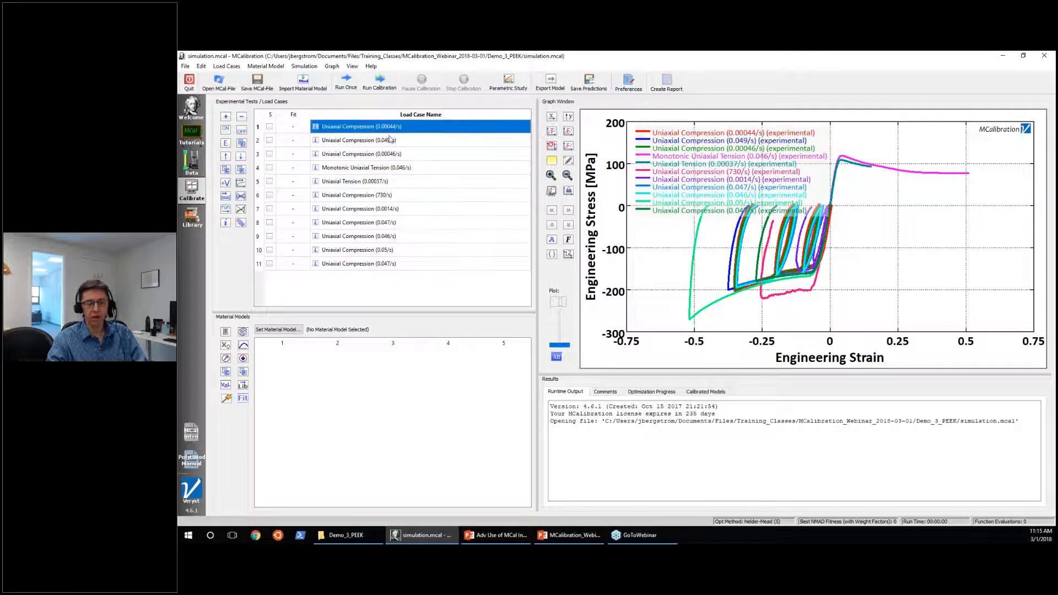
mouse_move(389, 138)
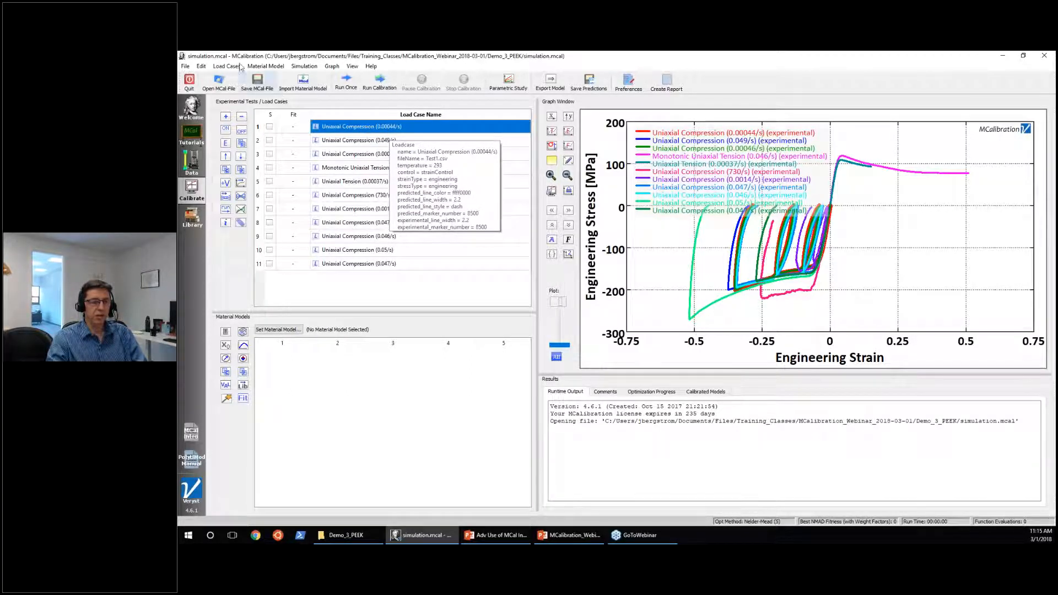
left_click(218, 66)
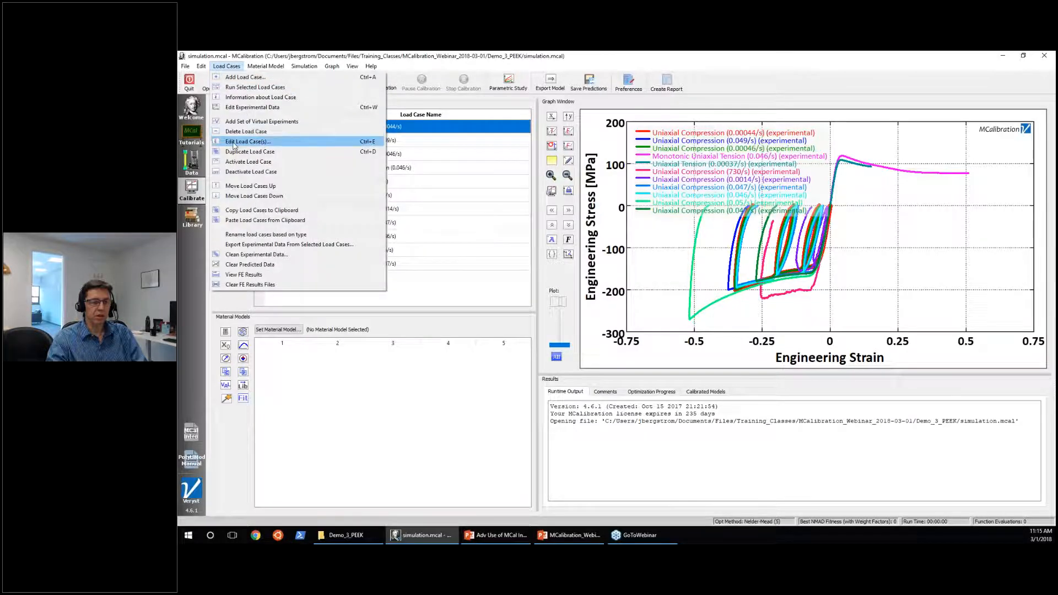
left_click(238, 107)
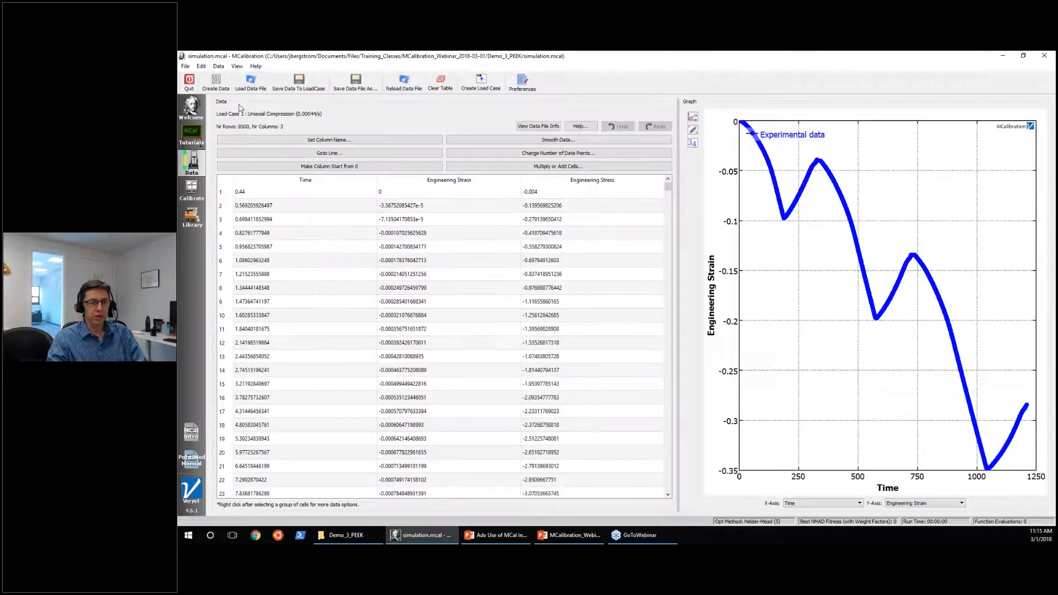
left_click(191, 190)
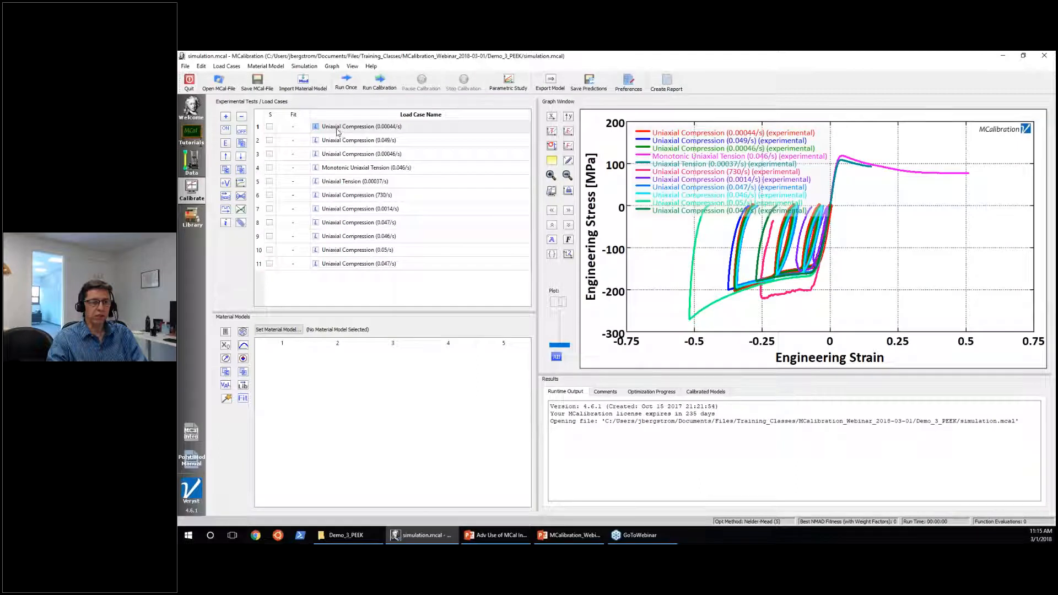
left_click(192, 163)
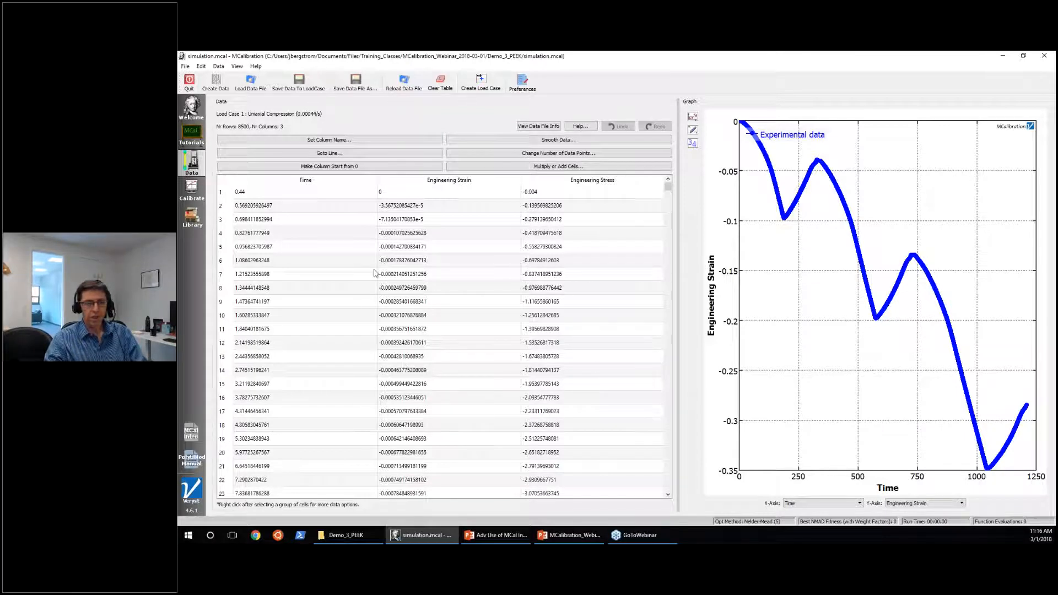
Look over the available data-editing operations and the graph's X-axis choices without applying any.
left_click(218, 67)
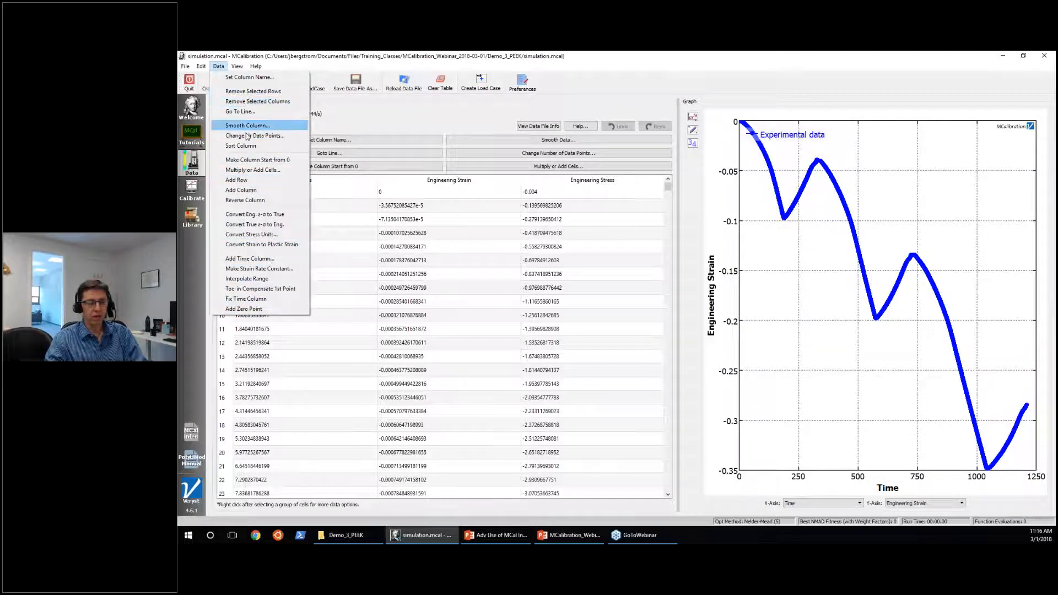
left_click(499, 174)
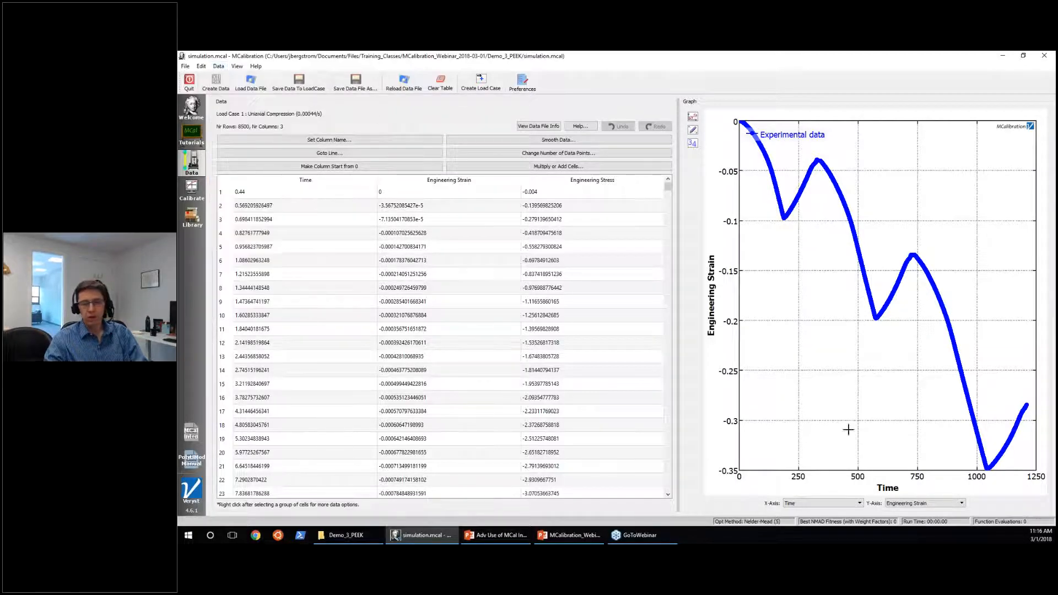
left_click(847, 503)
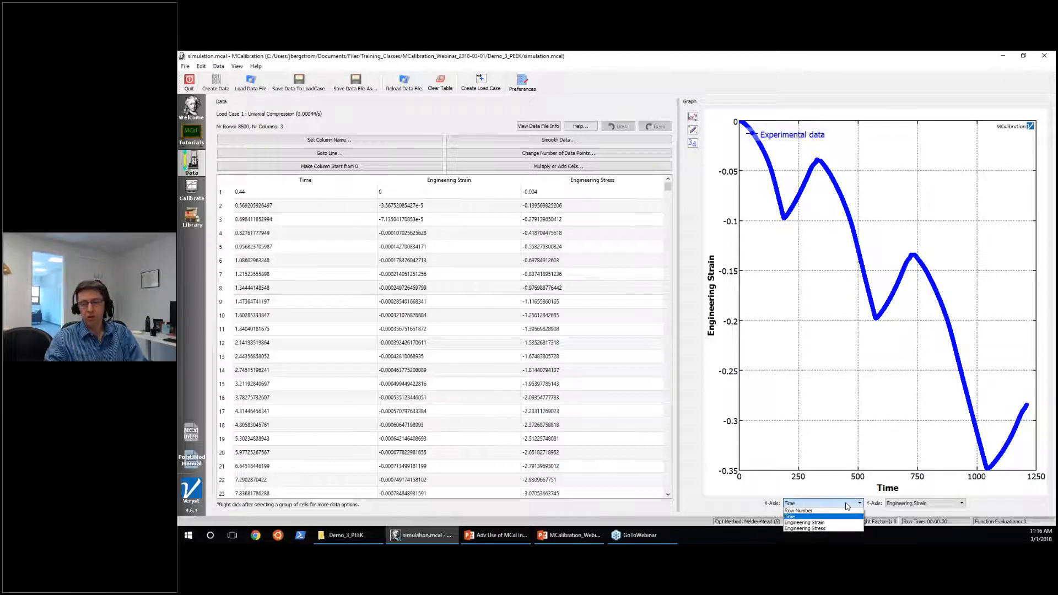
left_click(744, 510)
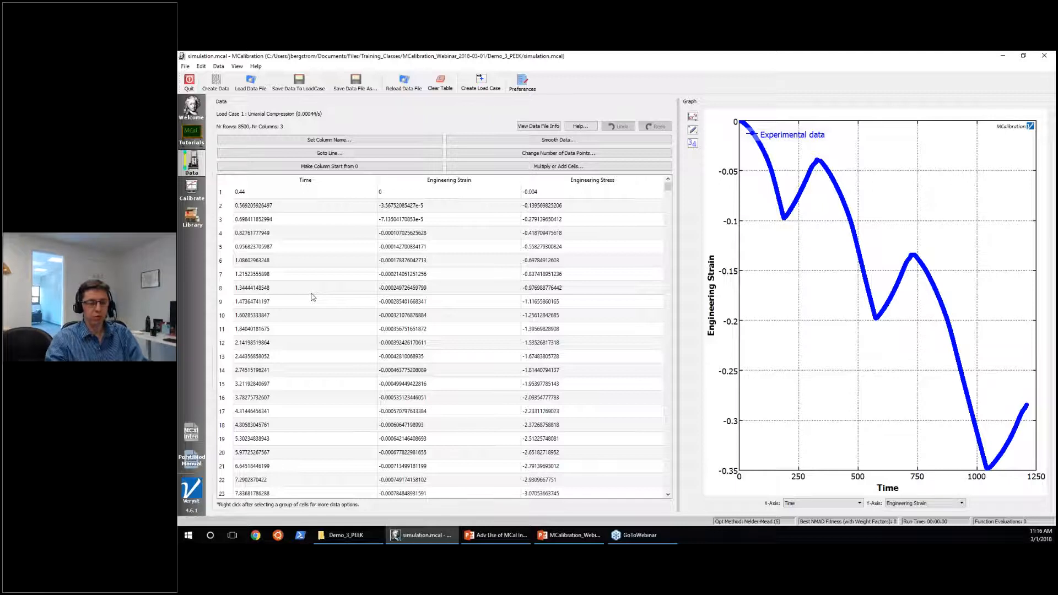
Examine the first rows of the Time column to check the starting time of the experimental data.
left_click(316, 196)
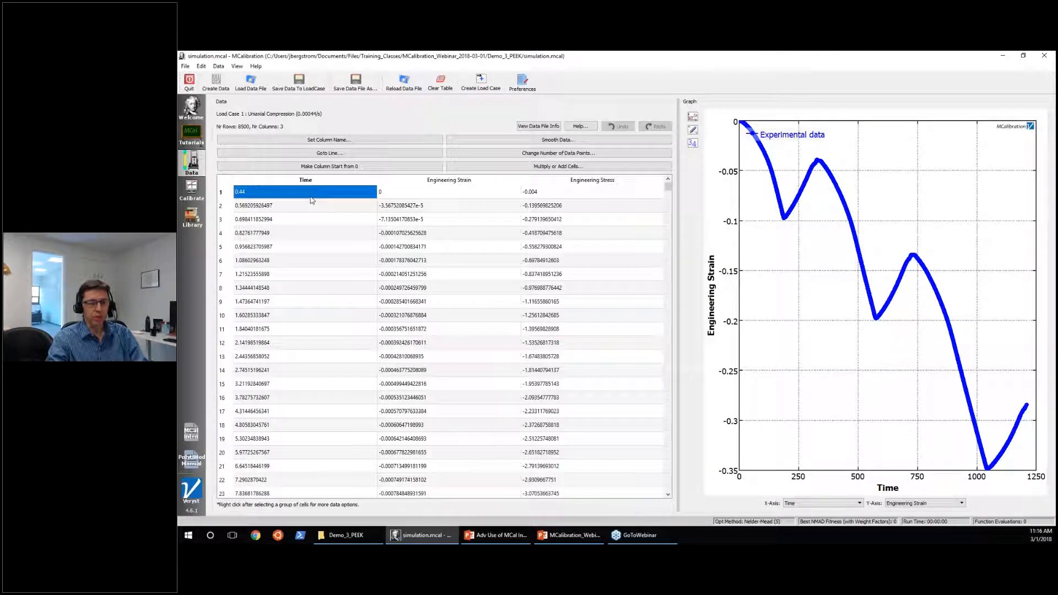
key("Down")
key("Down")
key("Down")
key("Down")
key("Down")
key("Down")
key("Down")
key("Down")
key("Up")
key("Up")
key("Up")
key("Up")
key("Up")
key("Up")
key("Up")
key("Up")
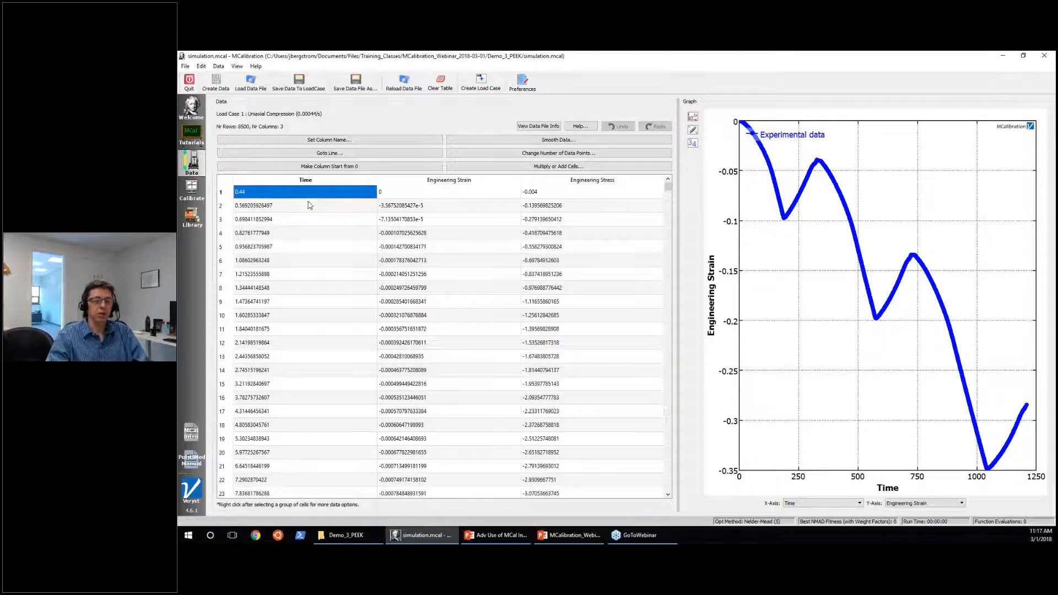
left_click(310, 206)
left_click(307, 194)
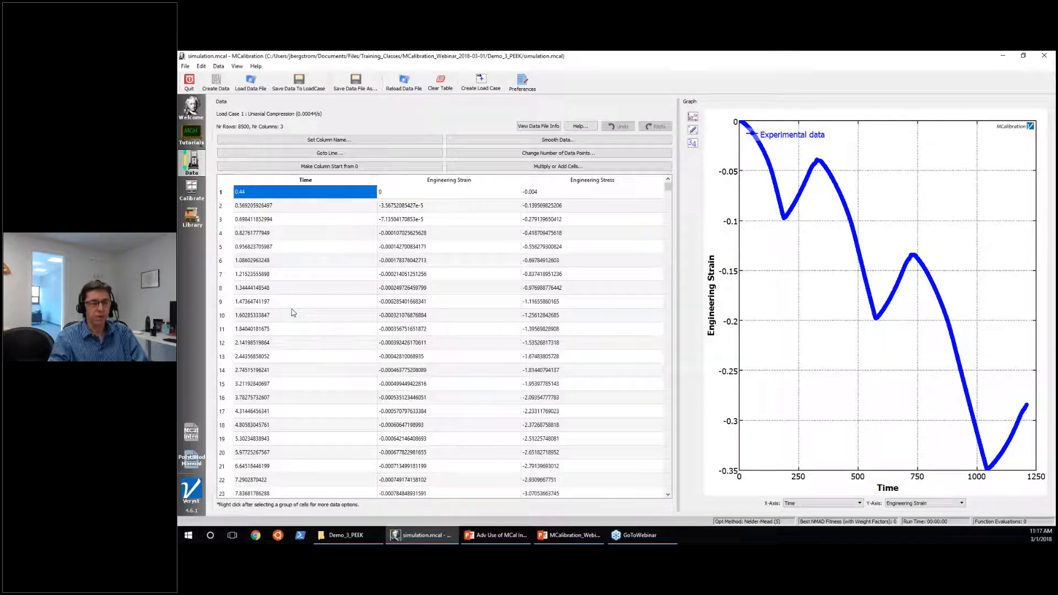
Shift the whole Time column so it starts from 0, and clear the column selection.
left_click(300, 184)
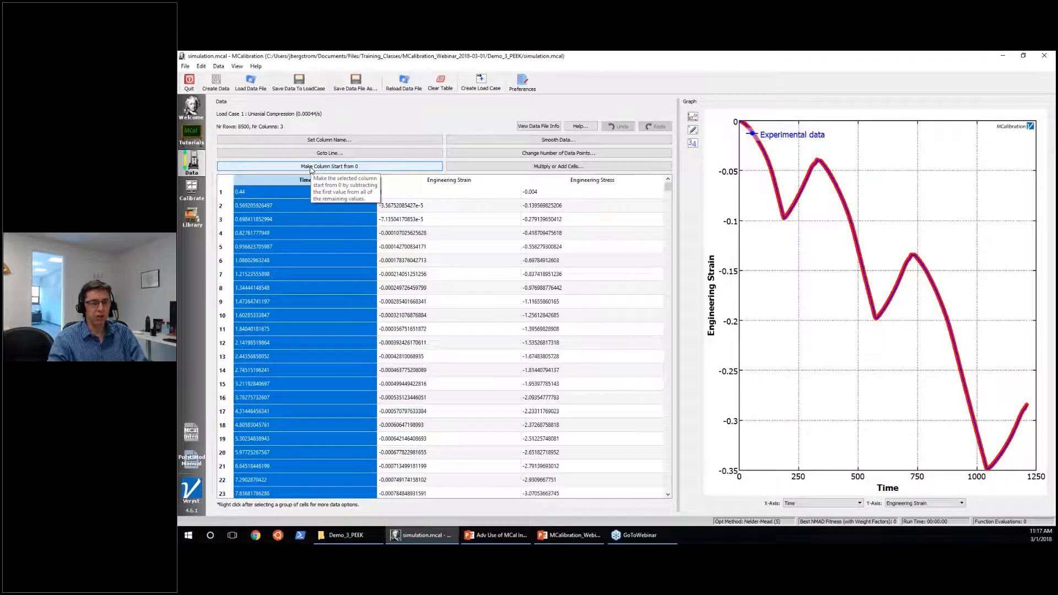
left_click(311, 168)
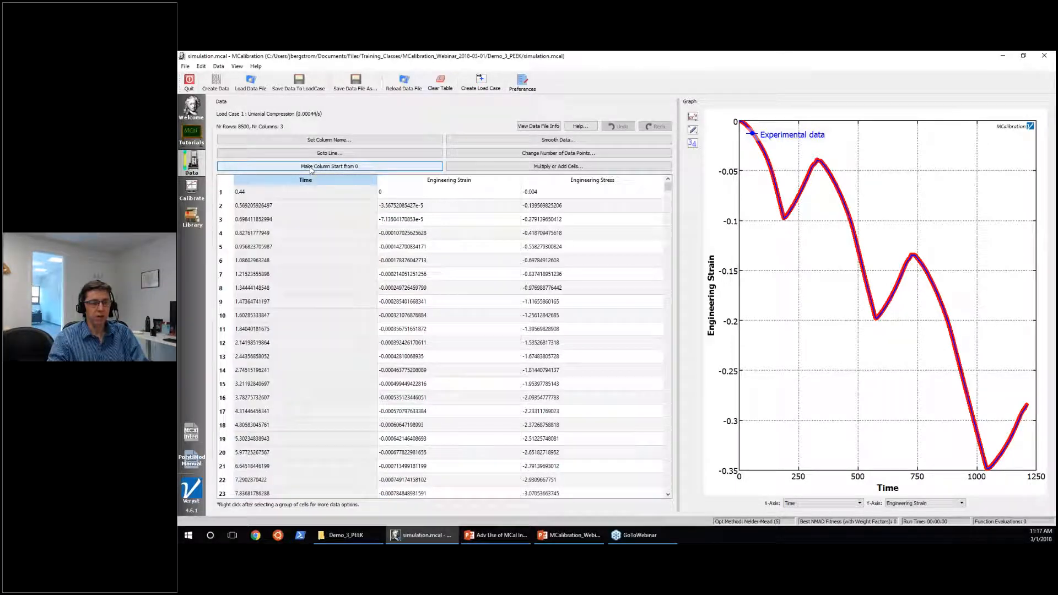
left_click(301, 365)
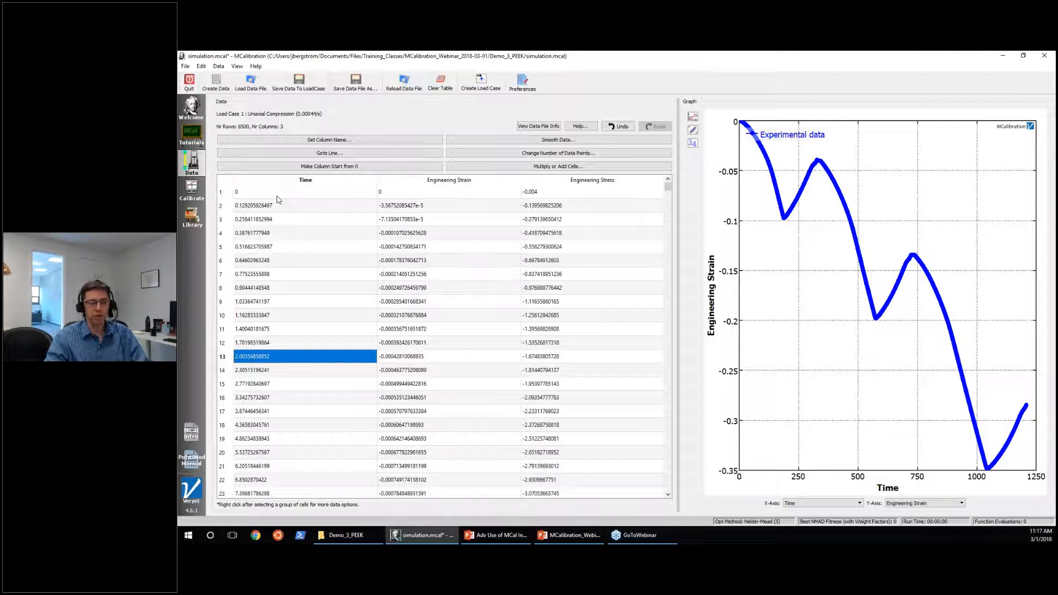
Check the first strain and stress values, and shift the Engineering Stress column so it starts from 0.
left_click(435, 194)
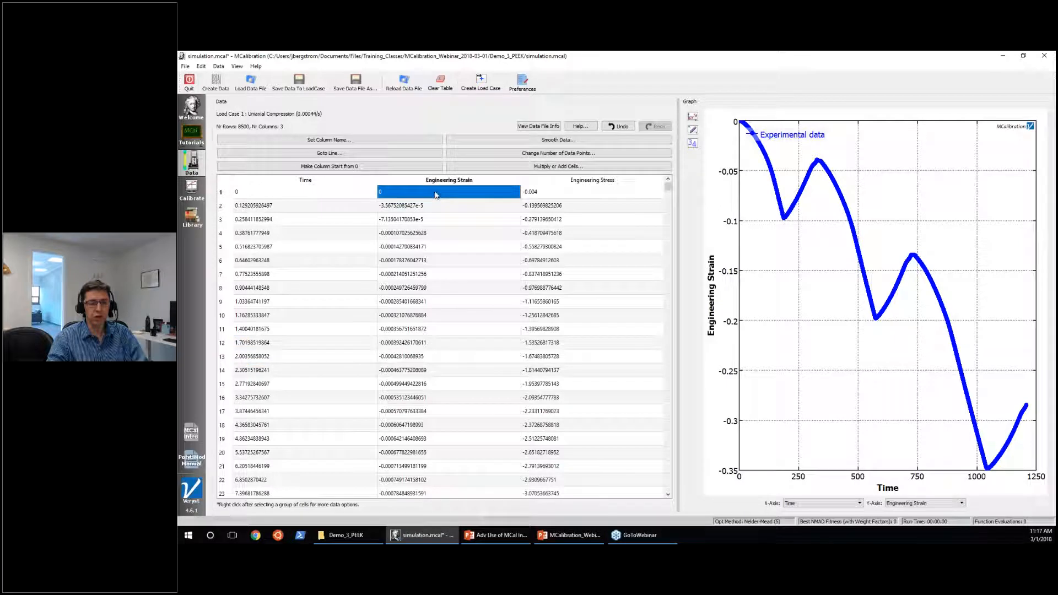
left_click(548, 194)
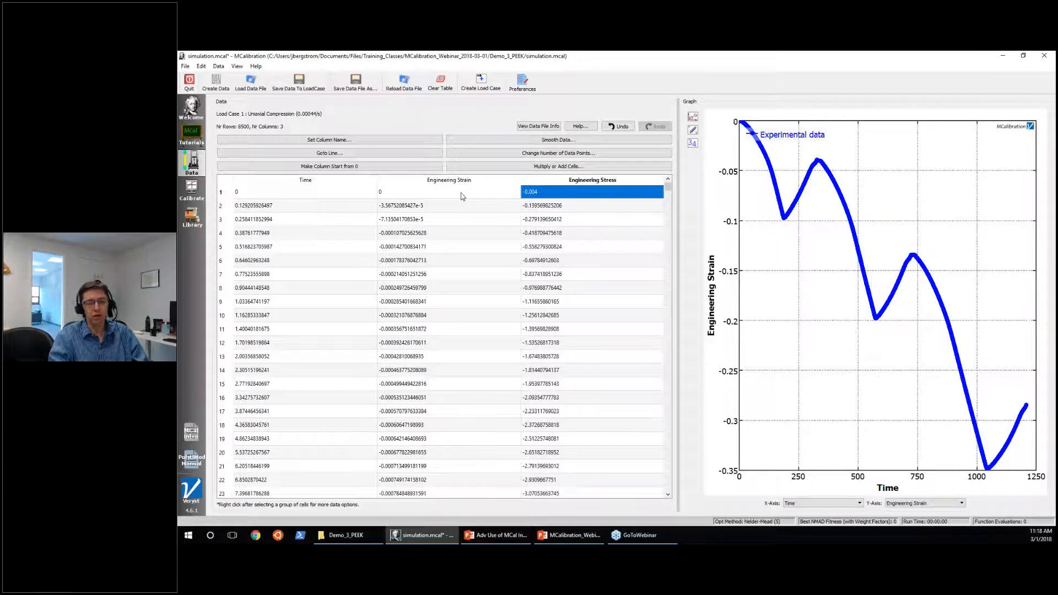
double_click(589, 196)
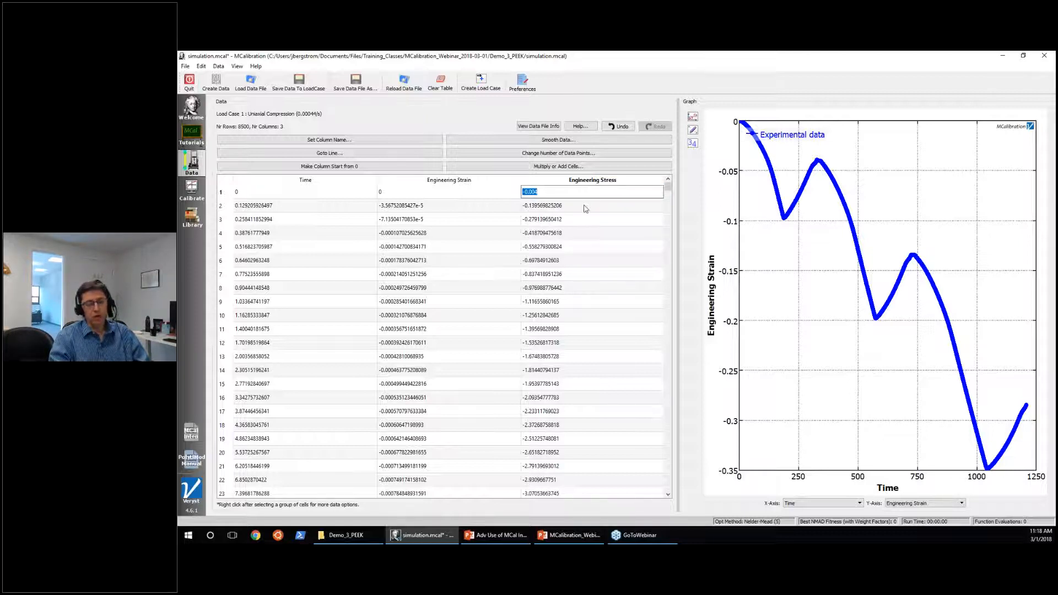
key("Return")
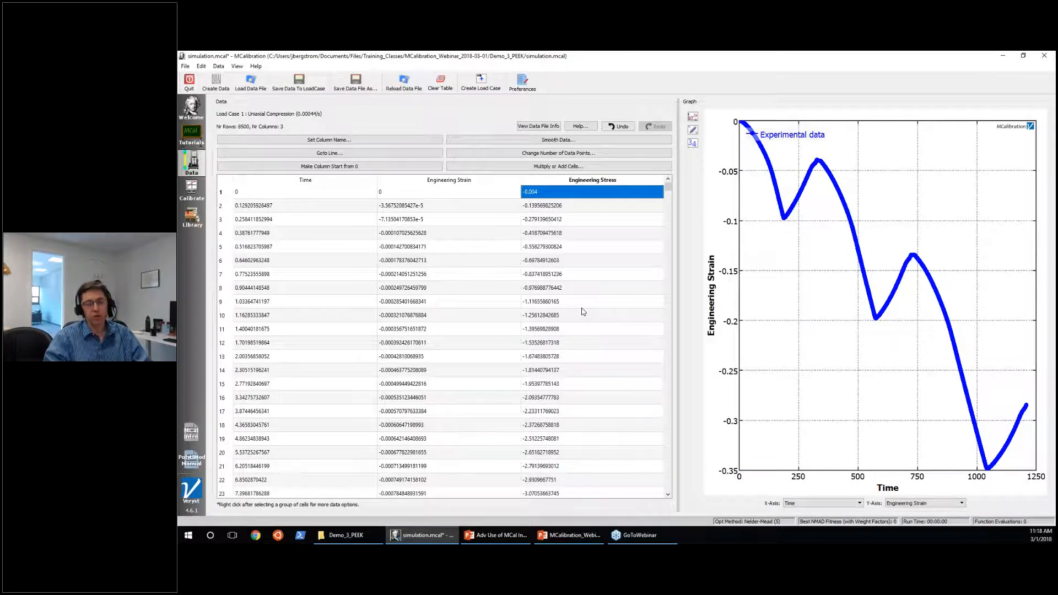
left_click(396, 166)
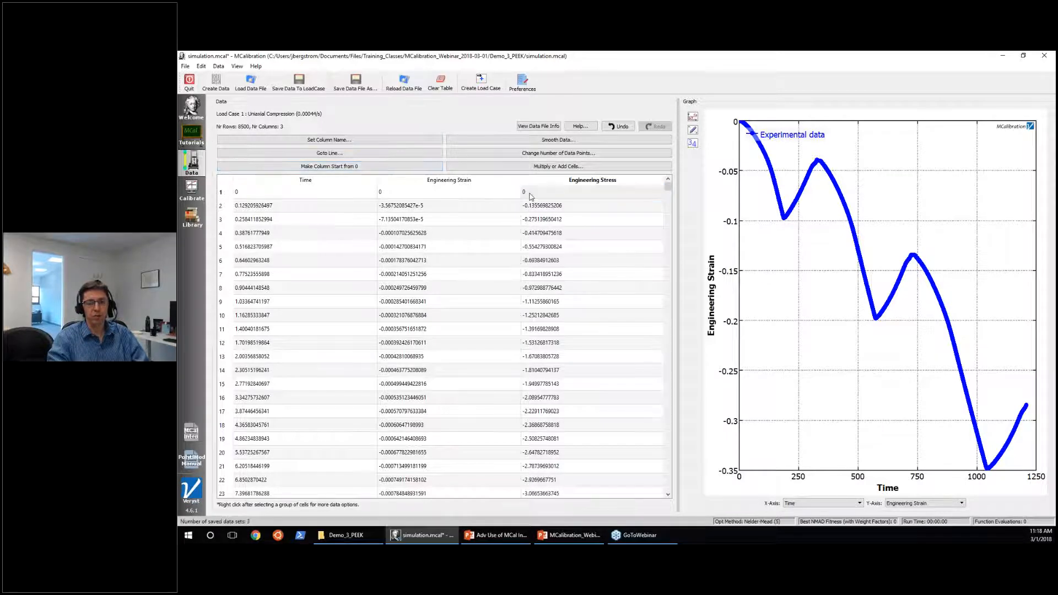
left_click(444, 347)
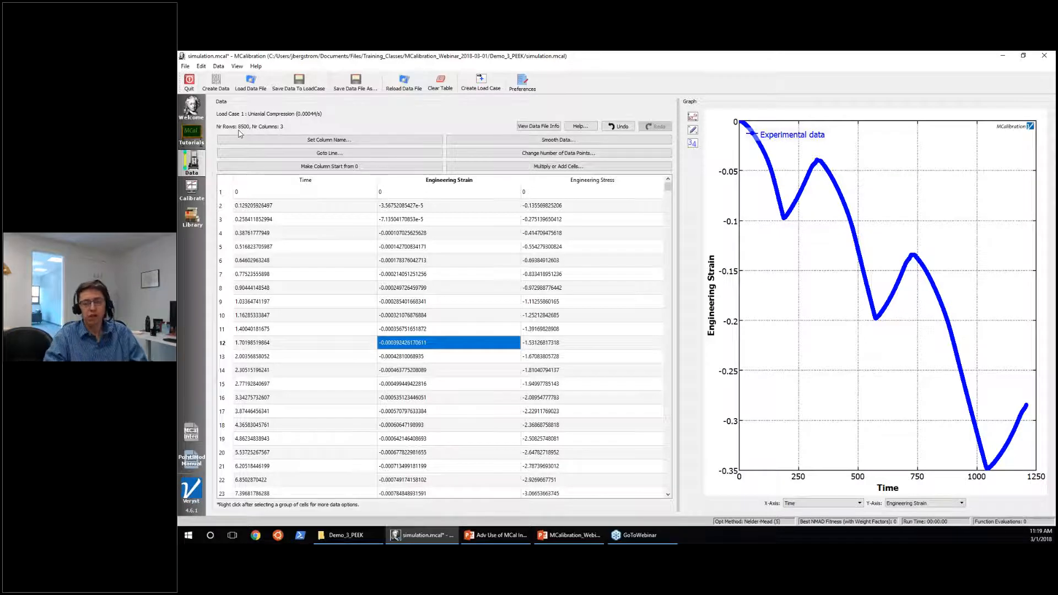
Plot the experimental data with Engineering Strain on the X-axis and Engineering Stress on the Y-axis.
left_click(821, 503)
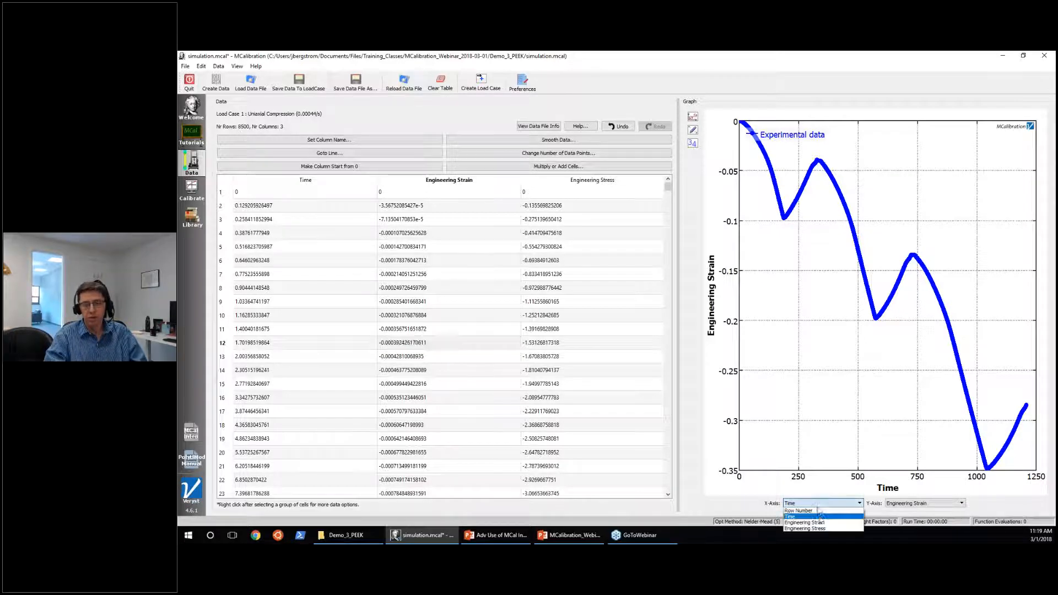
left_click(821, 523)
left_click(915, 503)
left_click(895, 528)
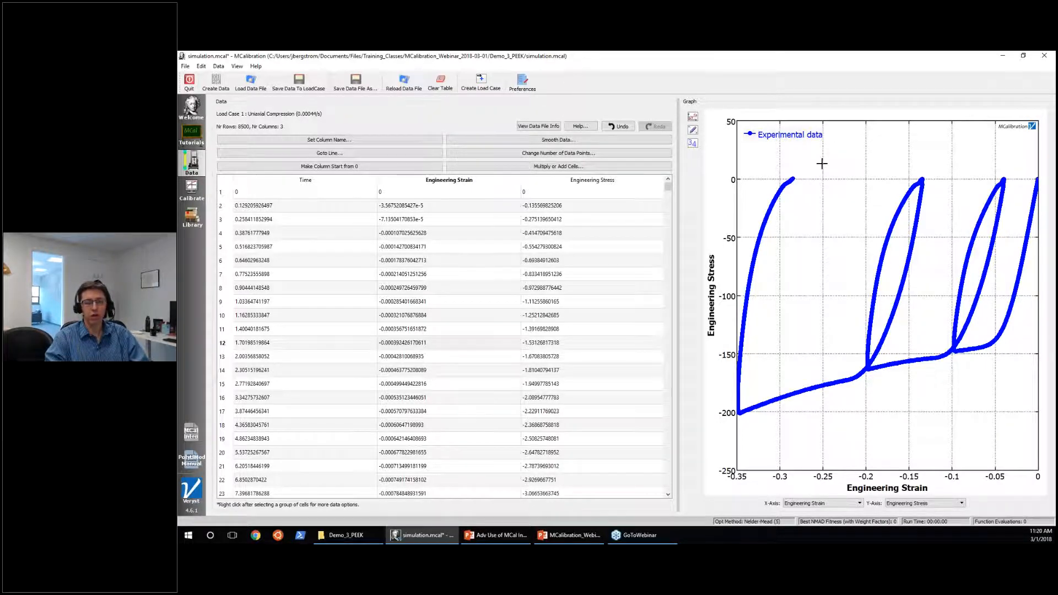
Reduce the experimental data of the current load case to 500 data points and save the data to the load case.
left_click(625, 154)
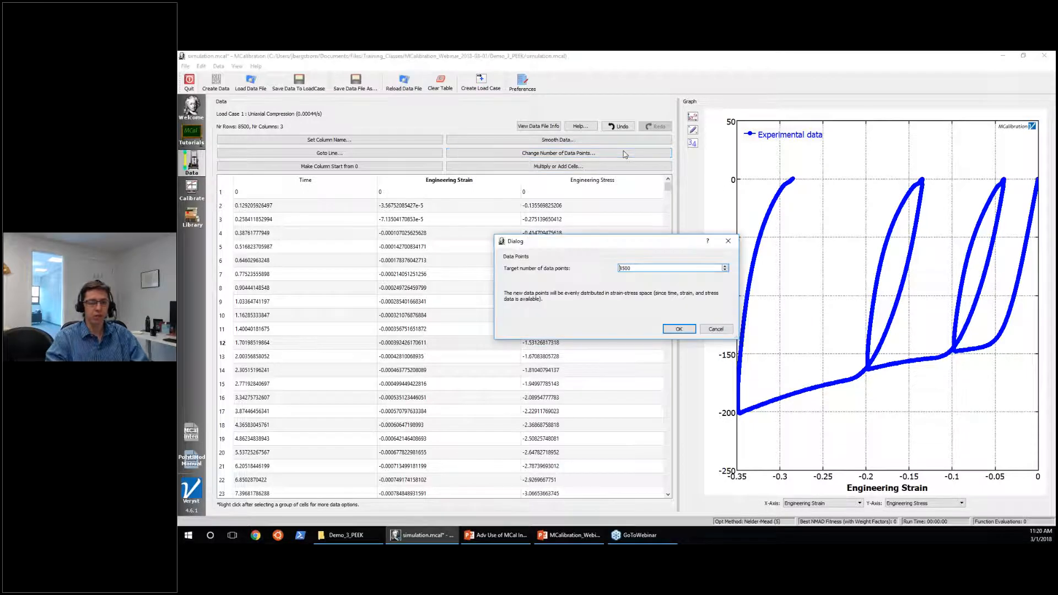
key("ctrl+a")
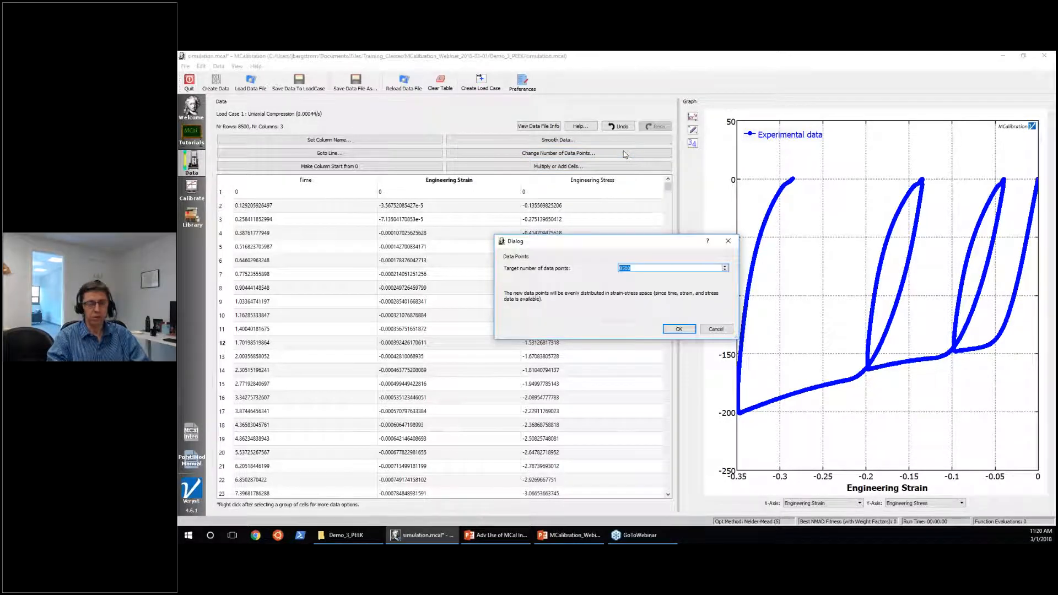
type("500")
left_click(671, 330)
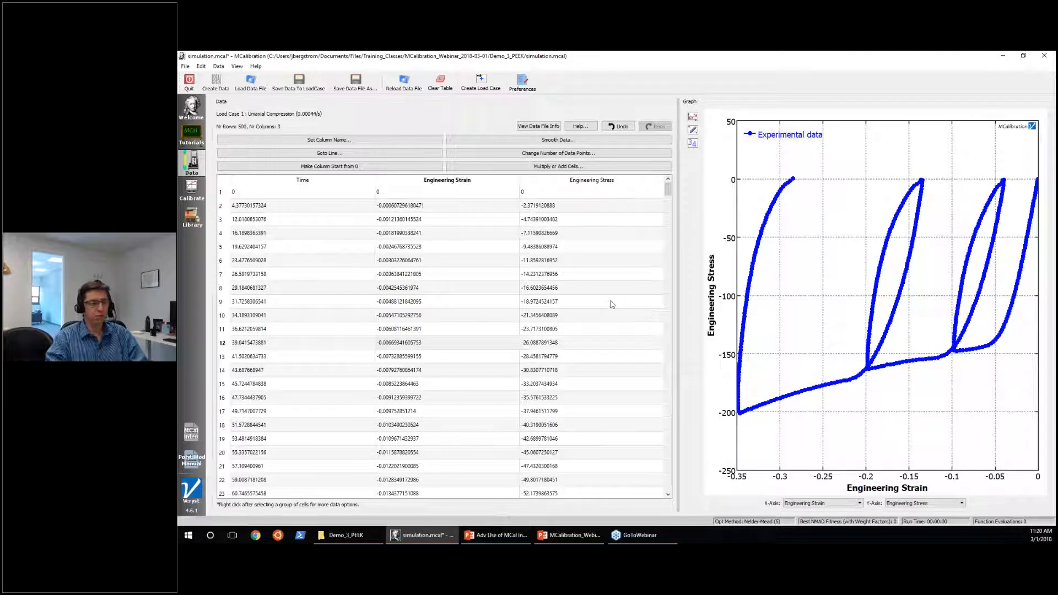
left_click(295, 84)
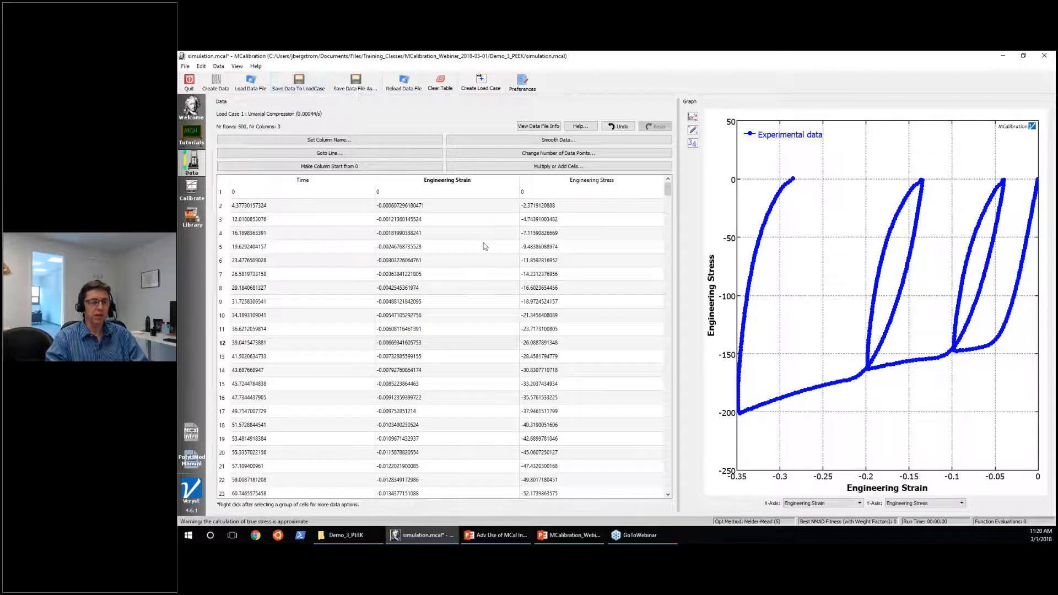
Return to the calibration view and check the number of data rows in the setup of load case Uniaxial Compression (0.00044/s).
left_click(192, 189)
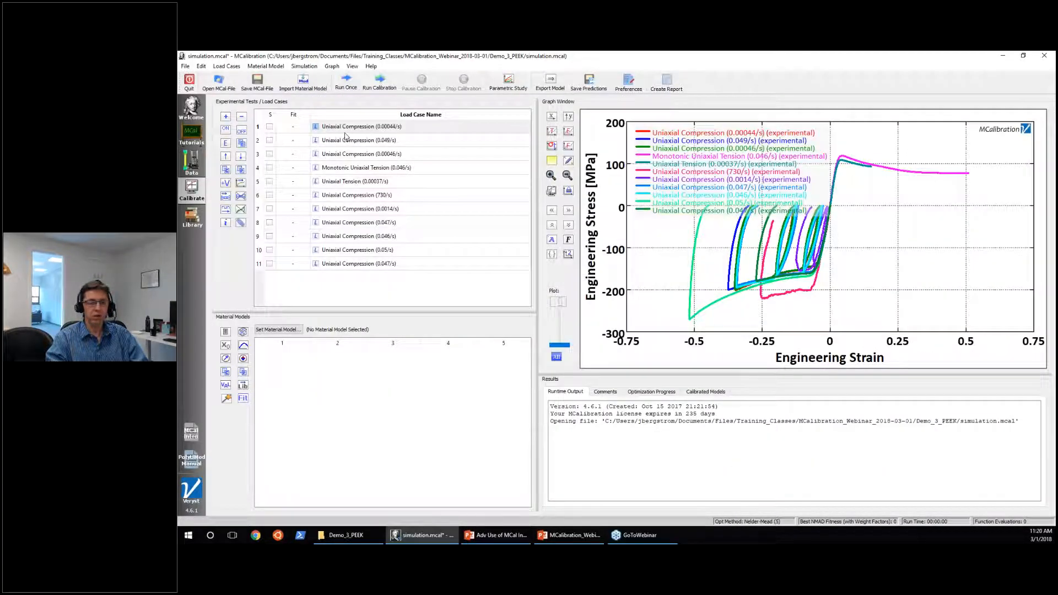
left_click(346, 132)
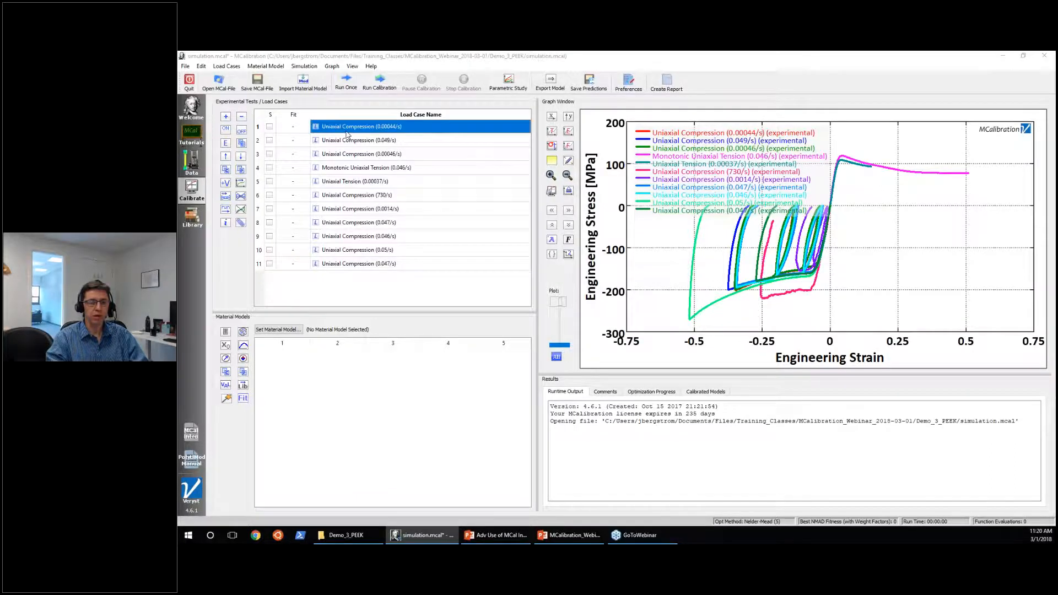
double_click(347, 133)
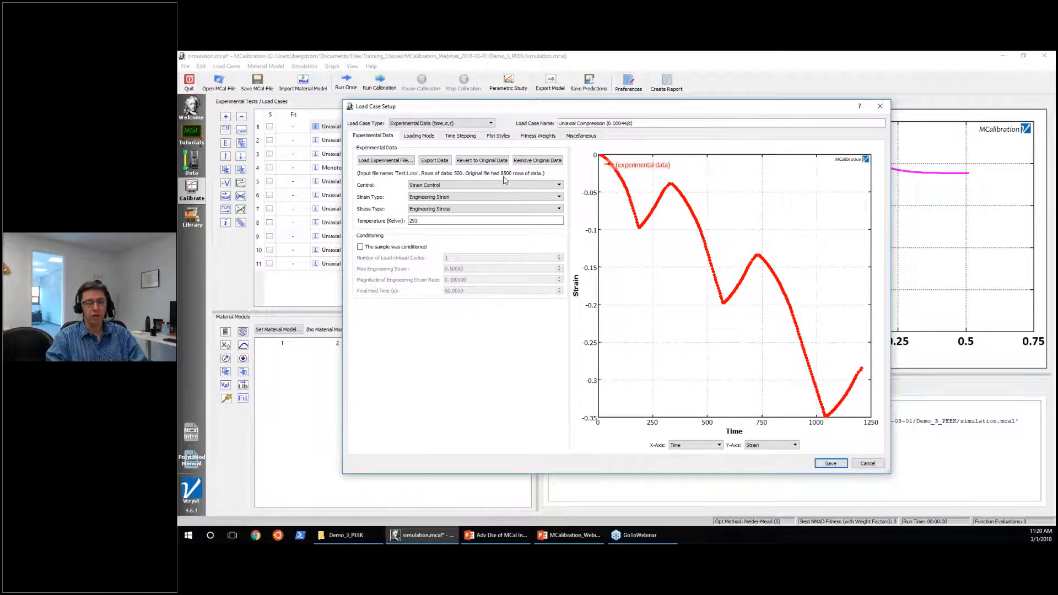
left_click(869, 464)
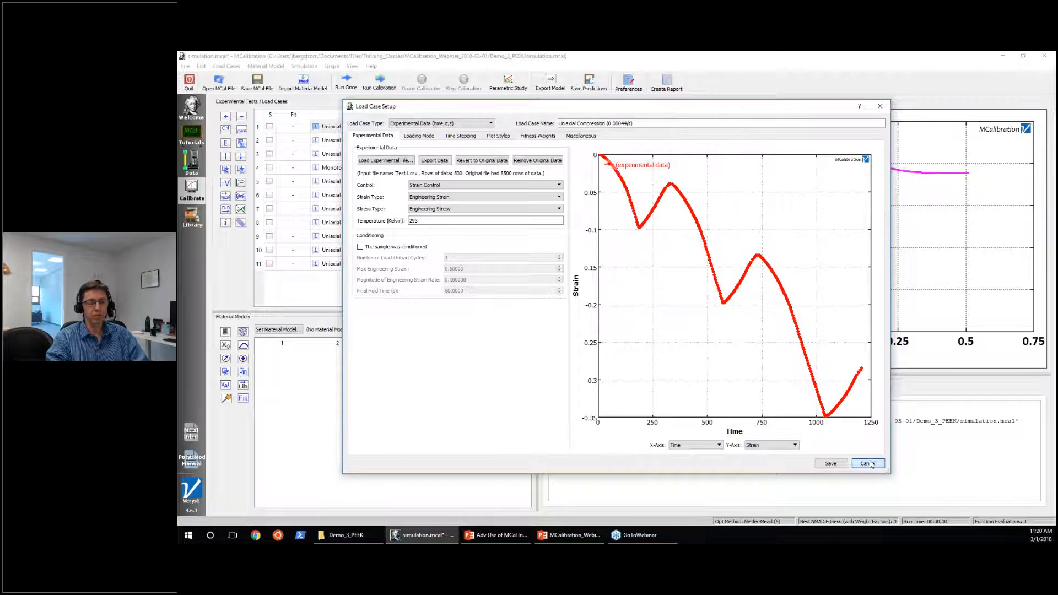
left_click(869, 464)
Examine the experimental data table of load case Uniaxial Compression (730/s), and return to the calibration view.
left_click(355, 168)
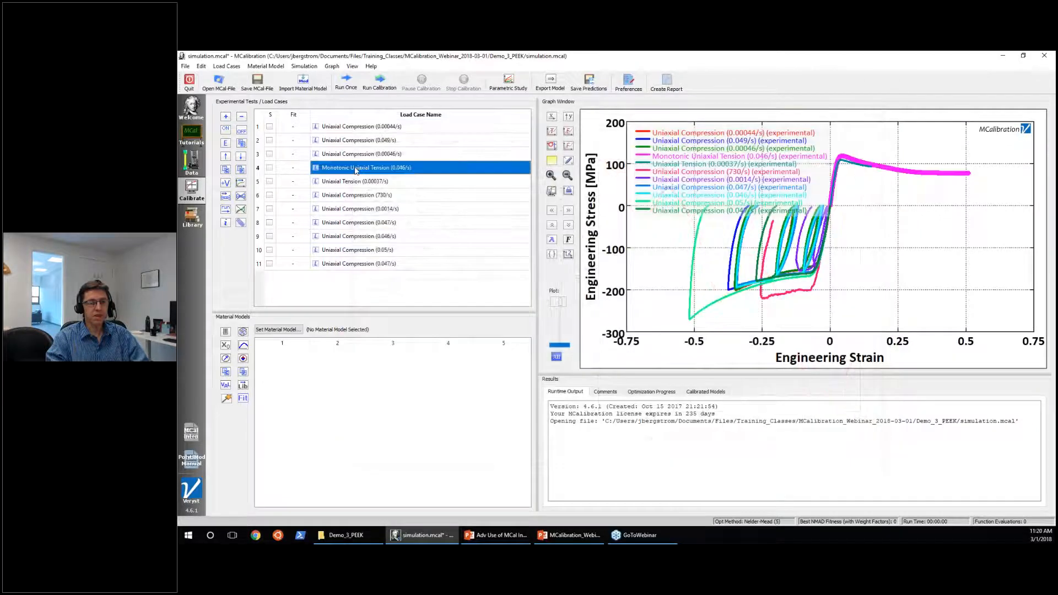
left_click(352, 196)
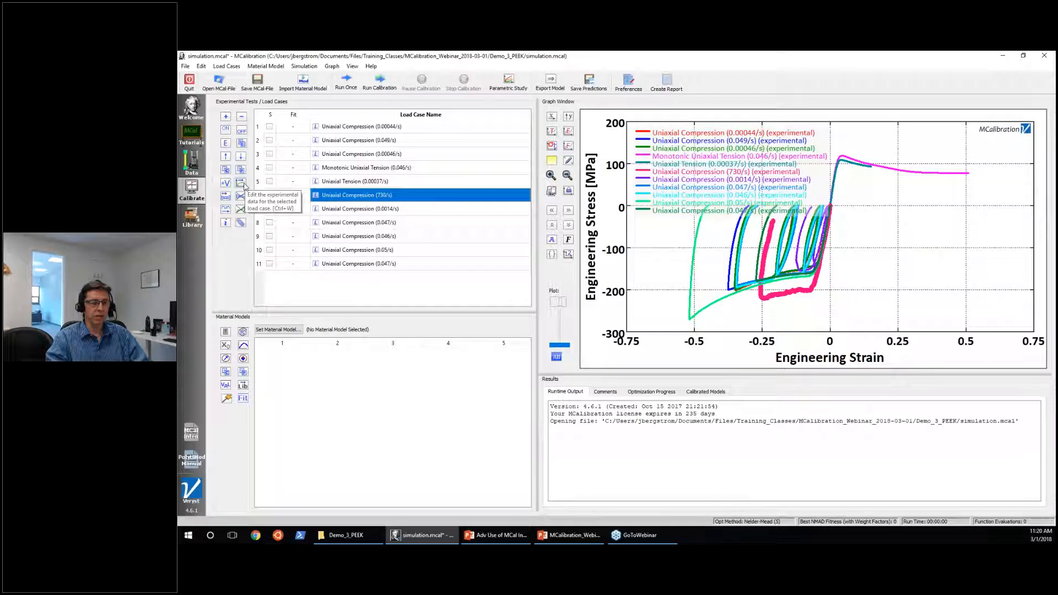
left_click(245, 186)
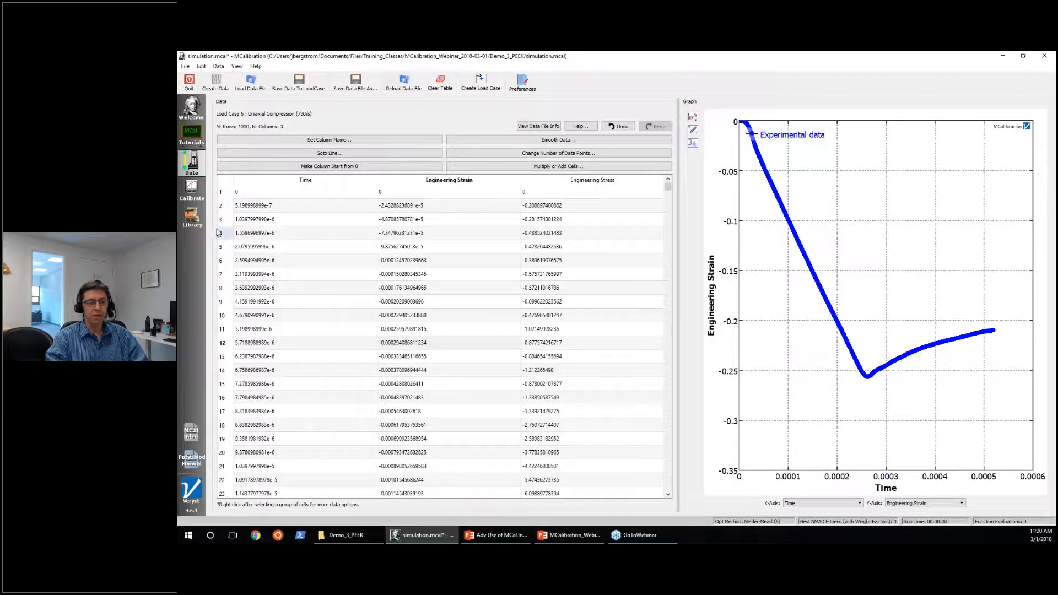
left_click(196, 202)
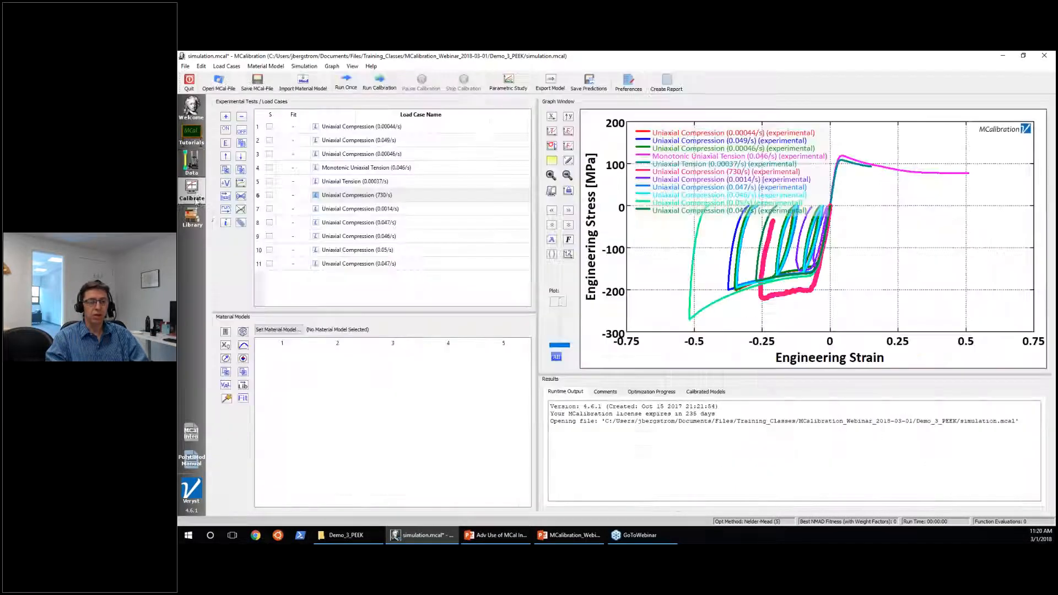
Clean up the experimental data of all load cases with a maximum of 500 rows and no minimum row limit, and save the MCal file.
left_click(366, 128)
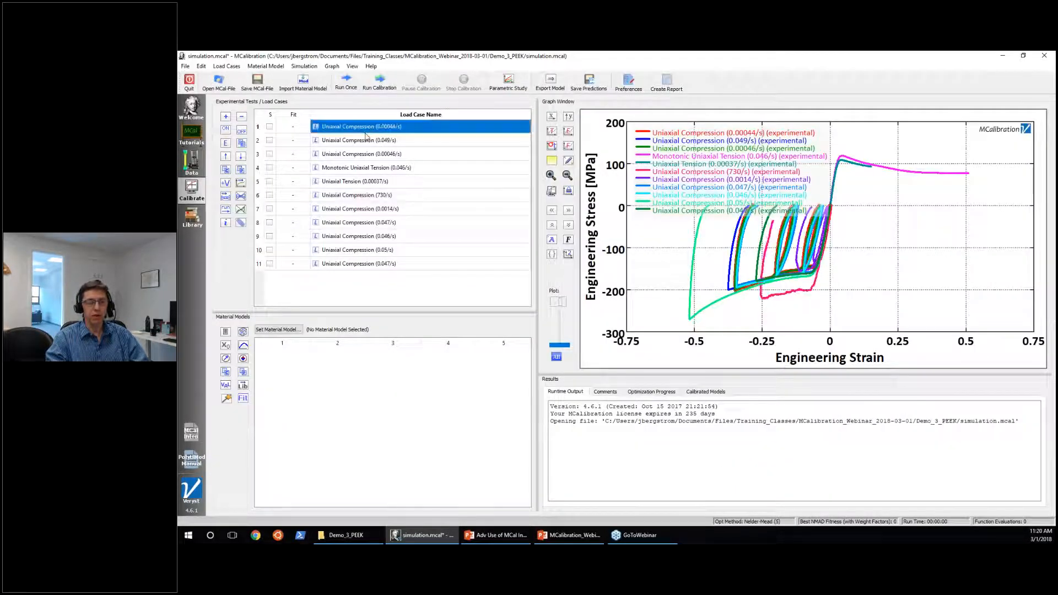
left_click(369, 265, "shift")
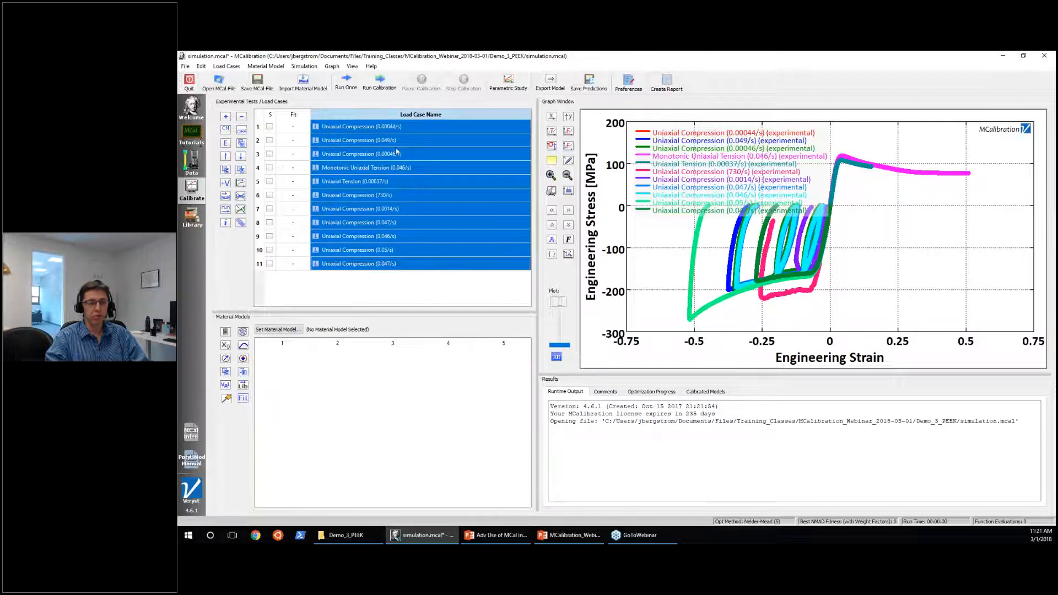
mouse_move(368, 209)
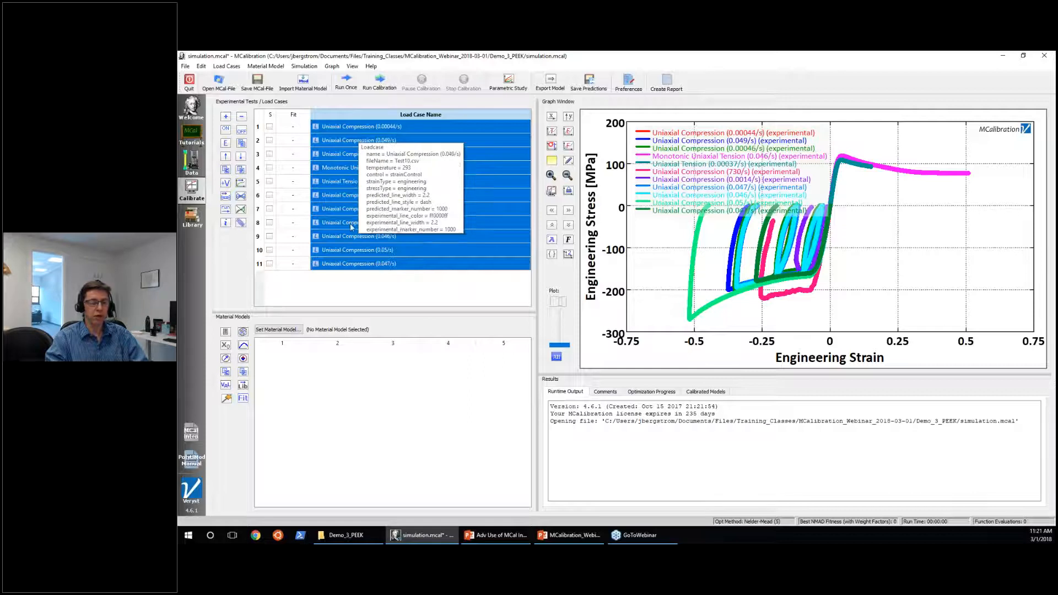
left_click(240, 225)
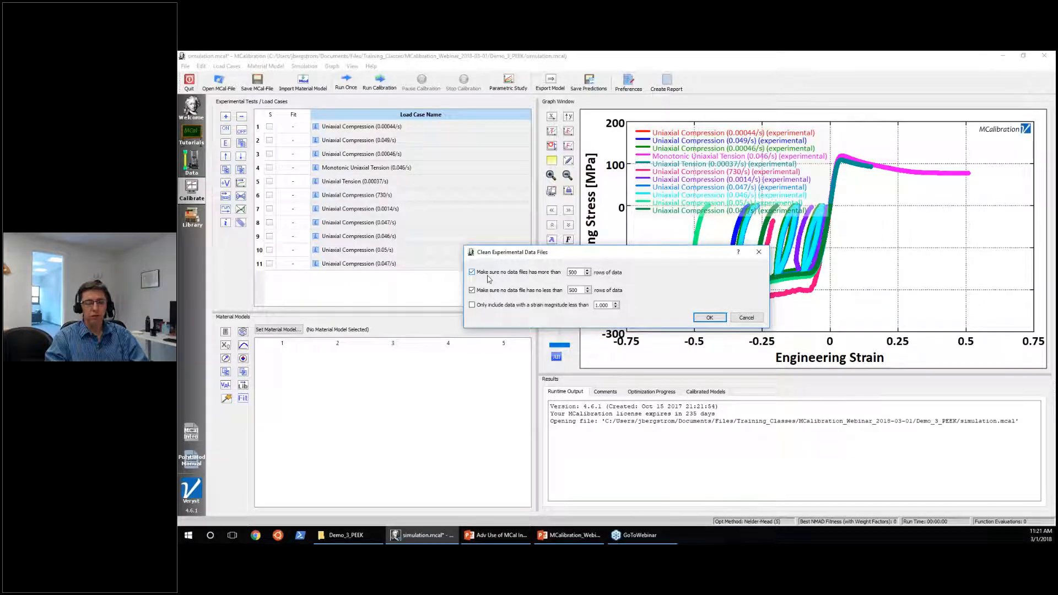
mouse_move(488, 279)
left_click(707, 318)
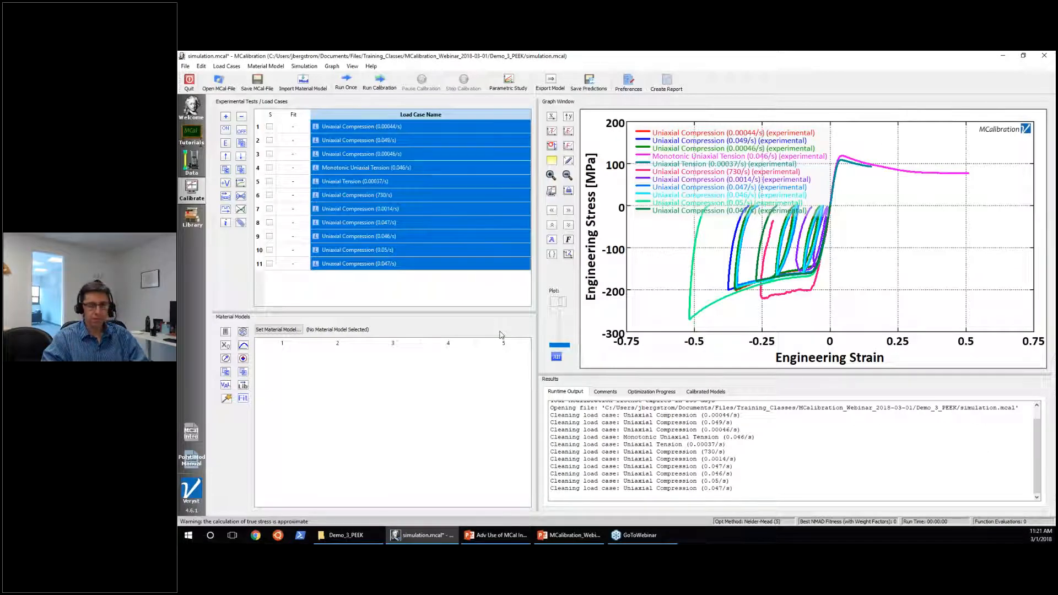
left_click(441, 290)
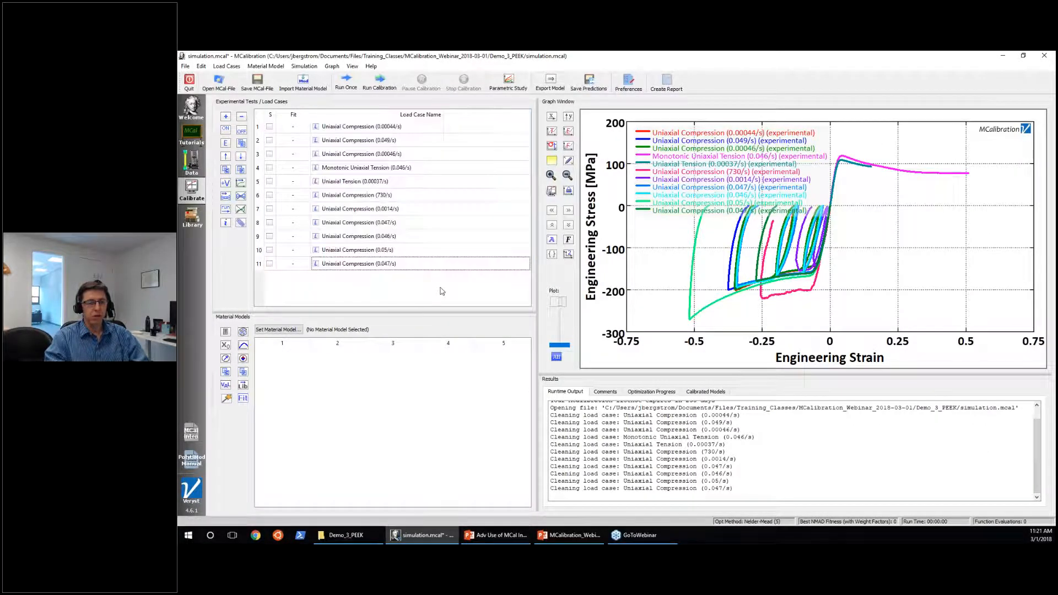
left_click(259, 82)
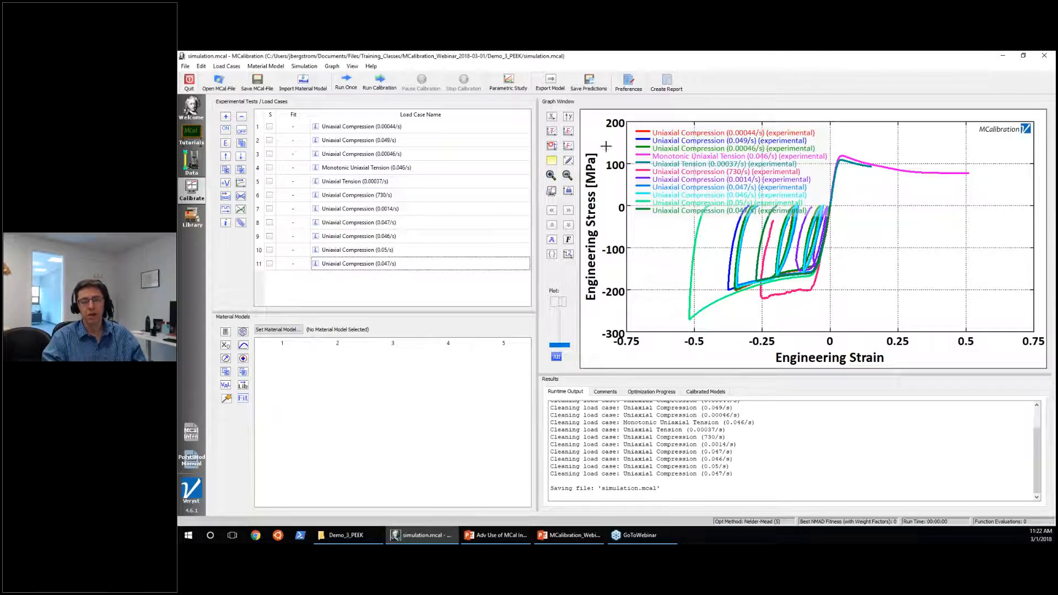
Check the base units for length, force, time and temperature in the program preferences, leaving them as they are.
left_click(631, 86)
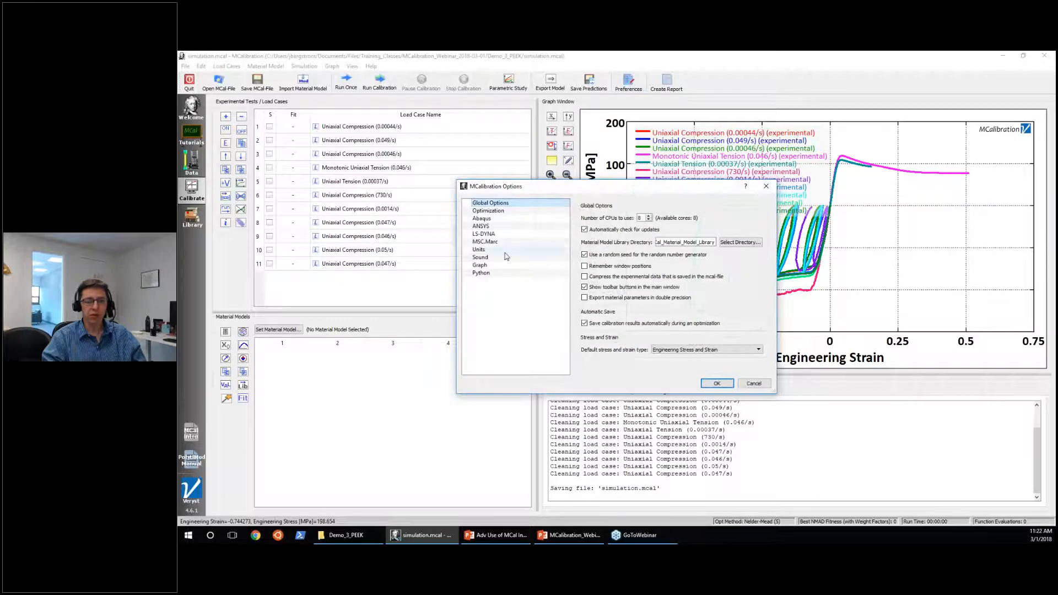
left_click(505, 250)
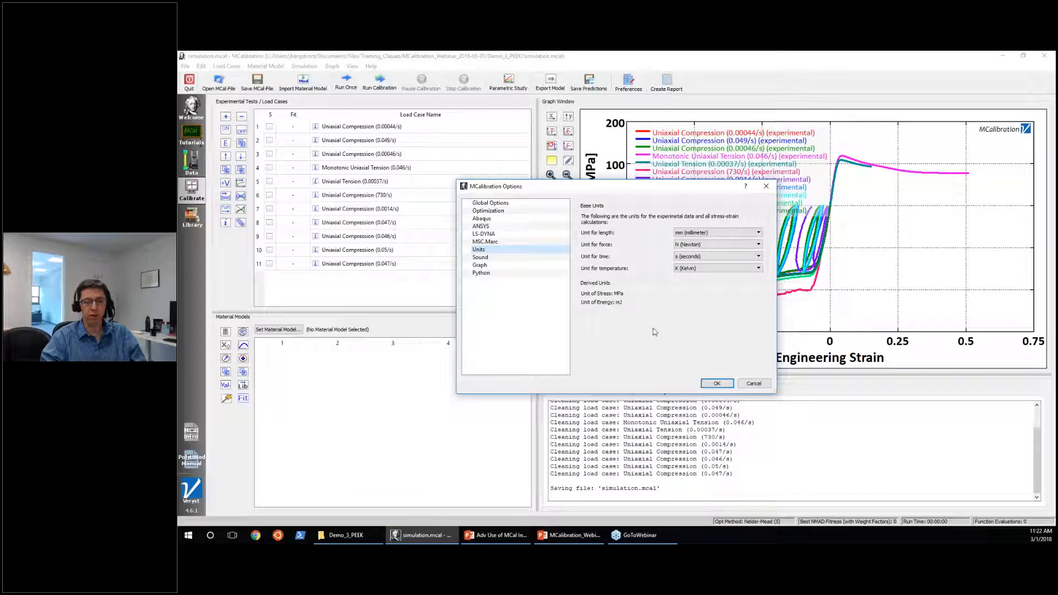
left_click(753, 383)
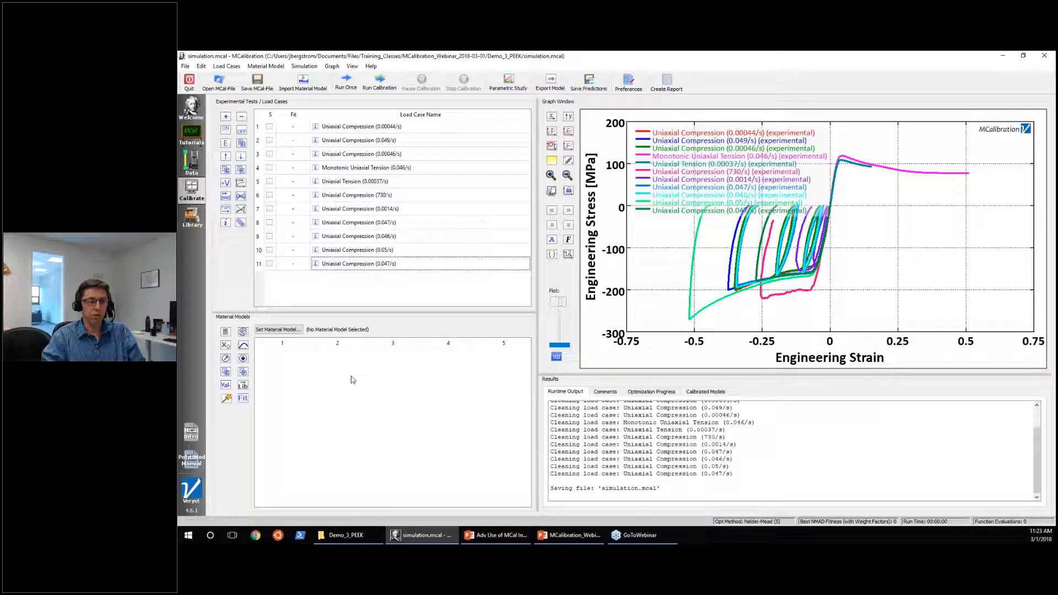
Set the material model to POLYUMOD-Three-Network.
left_click(288, 332)
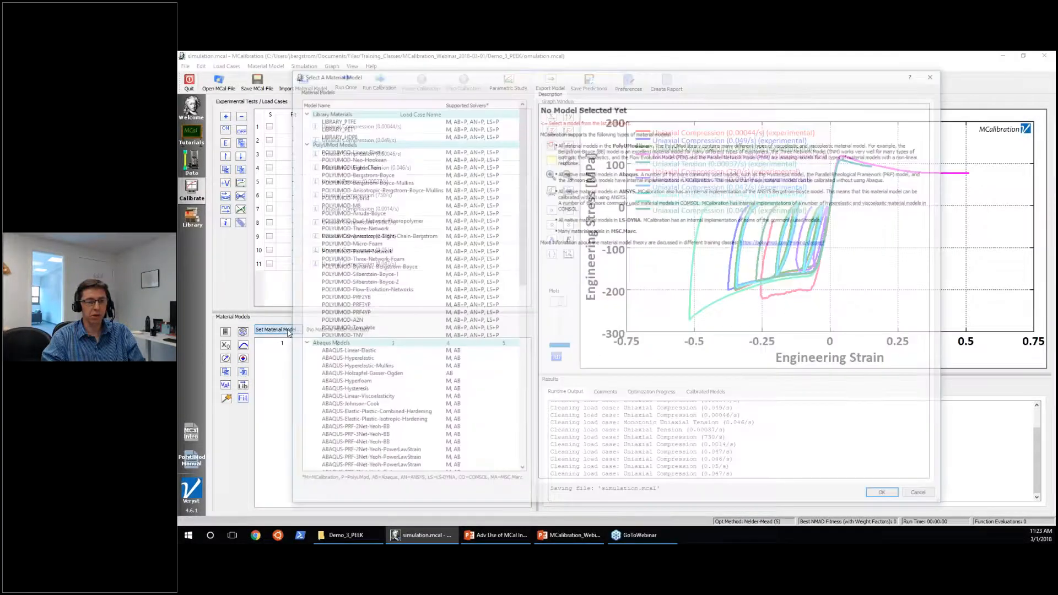
left_click(340, 228)
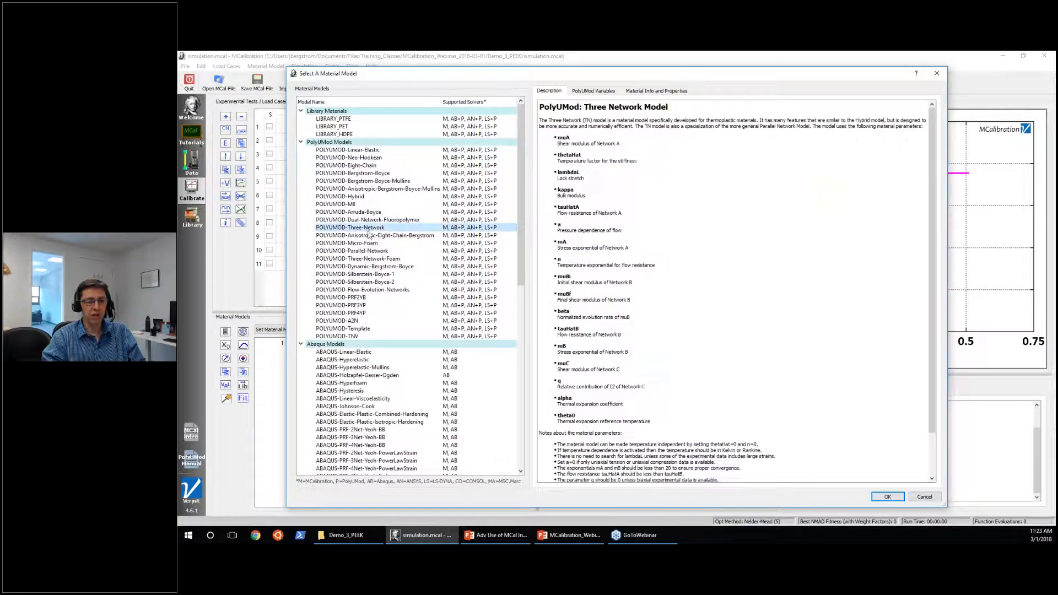
left_click(888, 497)
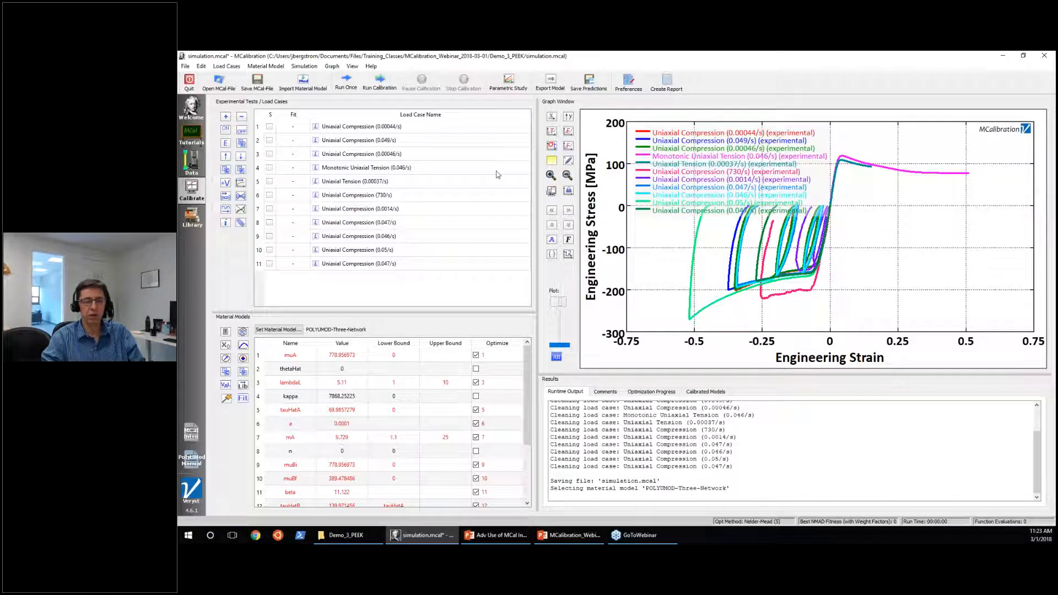
Examine the formats and unit options offered for exporting the material parameters, without exporting.
left_click(549, 82)
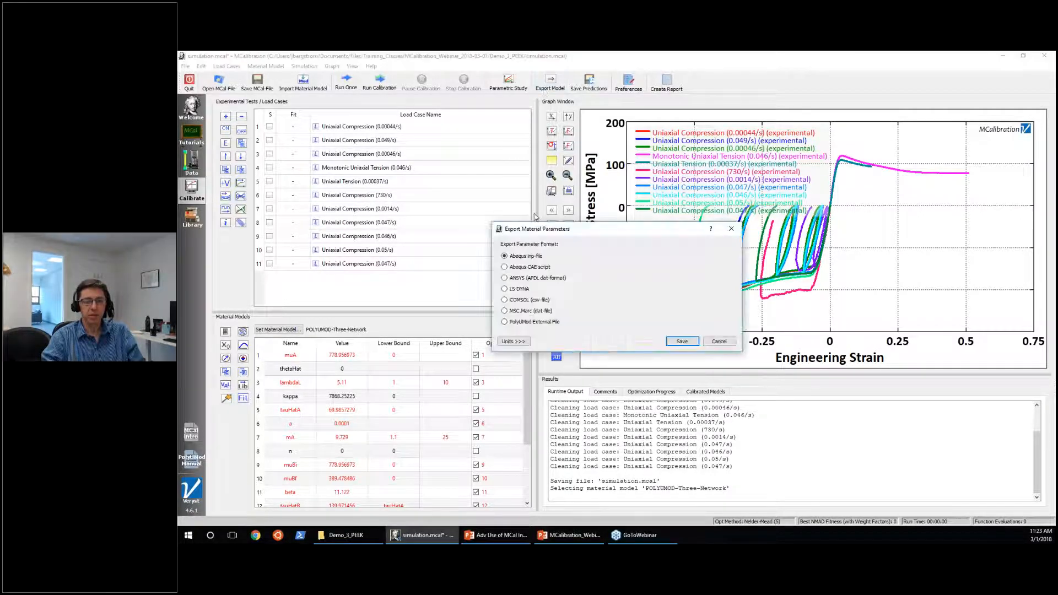
left_click(517, 342)
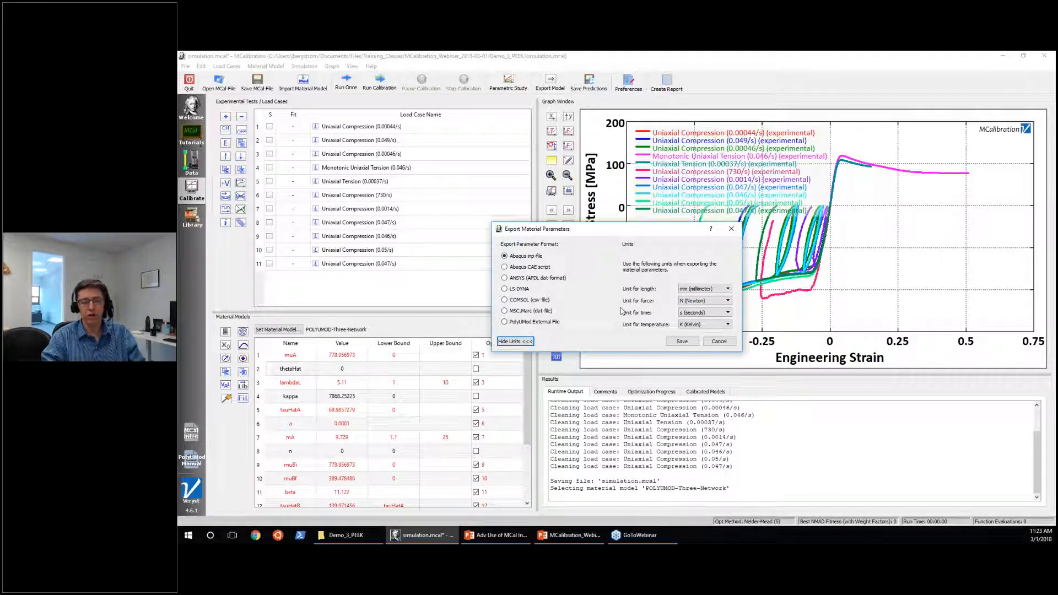
left_click(719, 341)
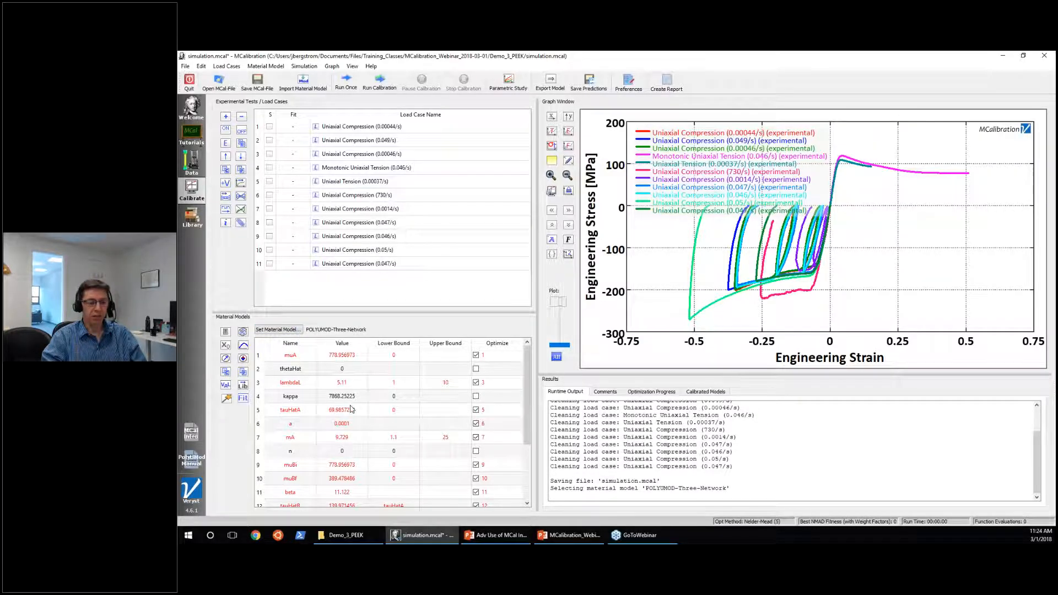
Review the initial parameter values of the Three-Network model and save the MCal file.
scroll(363, 487, "down", 2)
scroll(364, 487, "up", 2)
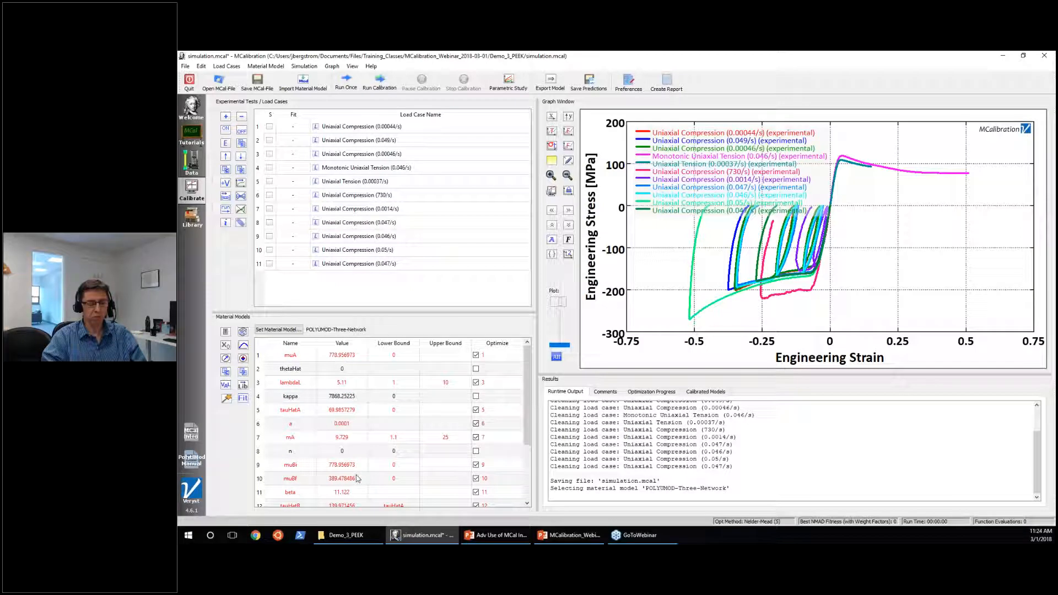
left_click(344, 358)
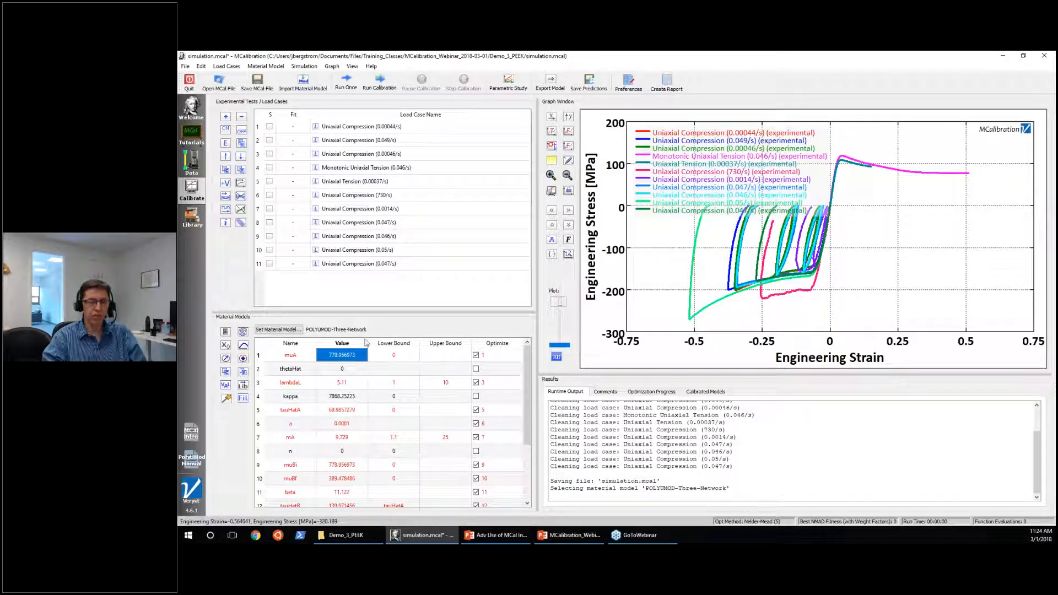
left_click(258, 82)
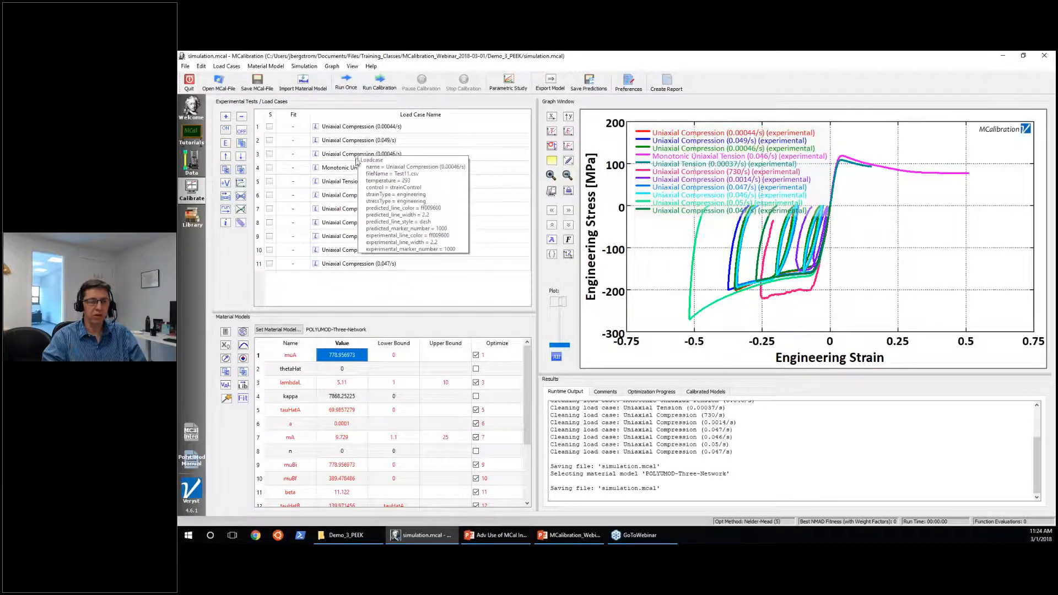
Run the simulation once with the current material parameters, and hide the legend in the stress-strain graph.
left_click(346, 85)
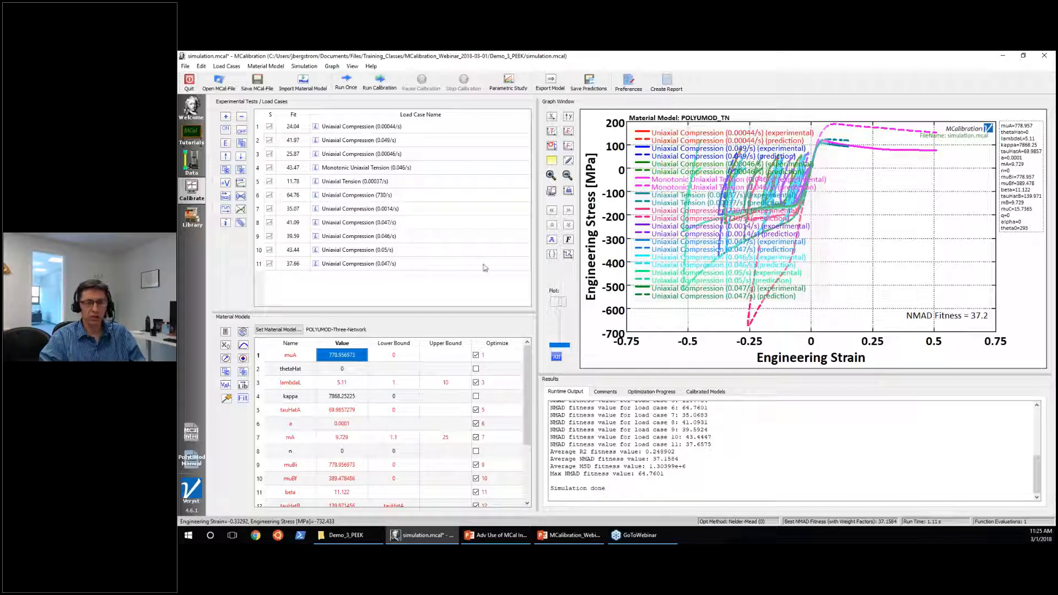
left_click(650, 249)
right_click(650, 249)
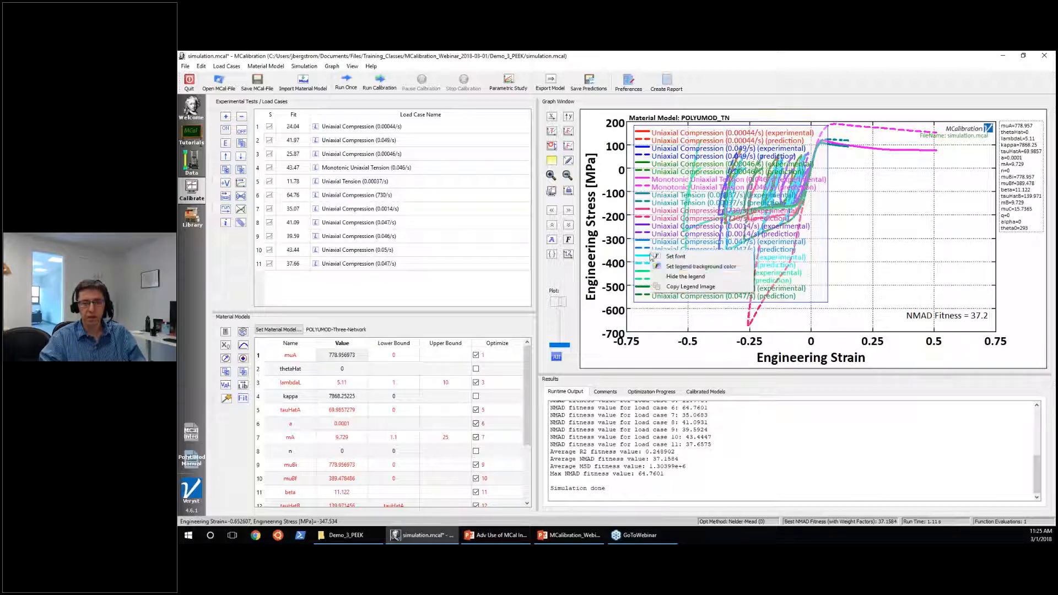
left_click(668, 278)
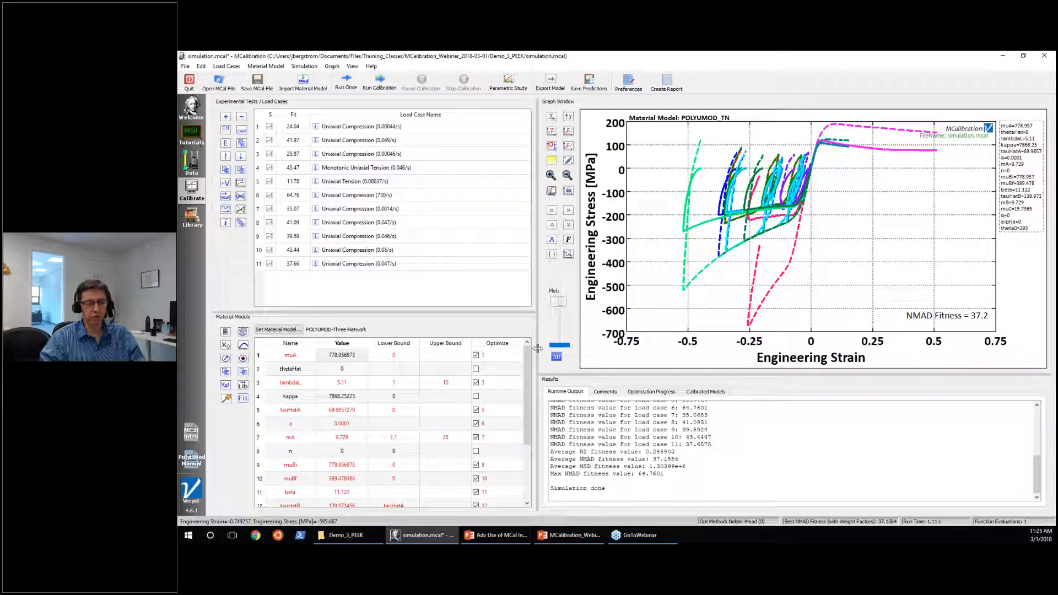
Clear the load case selection and save the simulation.mcal file.
left_click(415, 299)
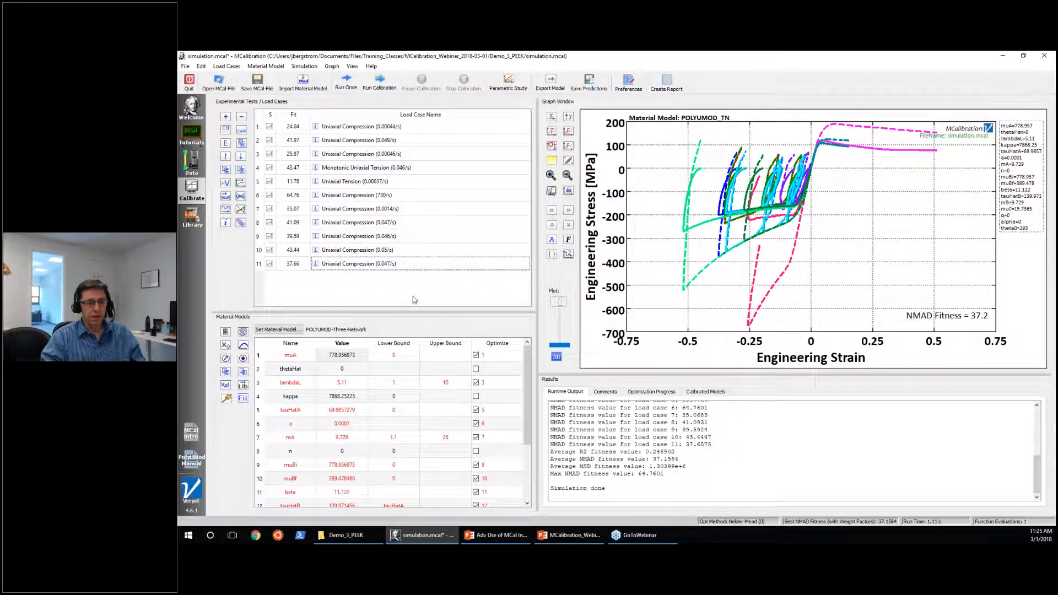
left_click(258, 82)
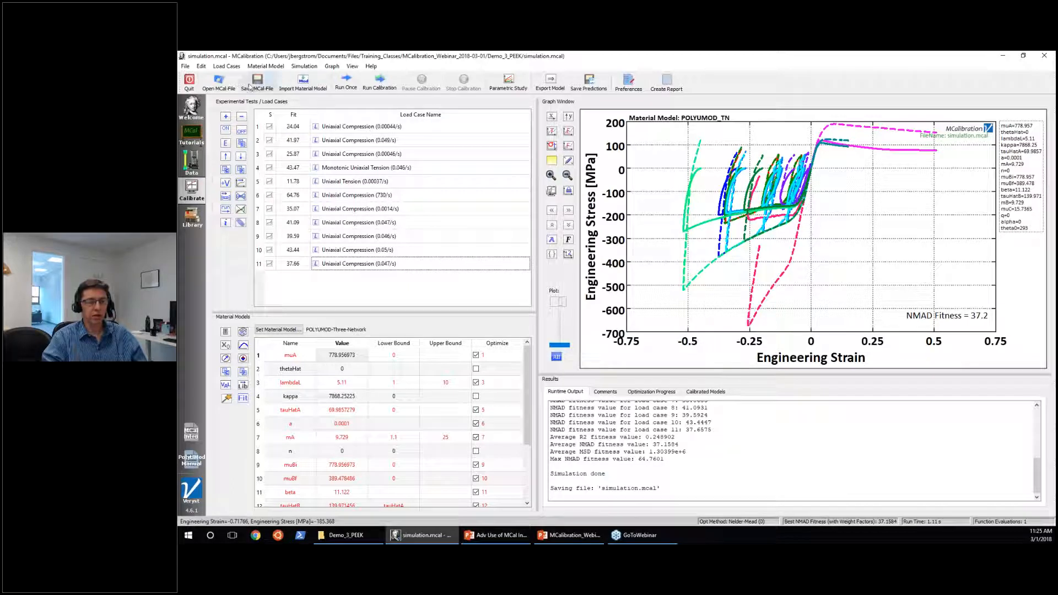
Open a new calibration window side by side with simulation.mcal and show its empty Calibrate page.
left_click(185, 66)
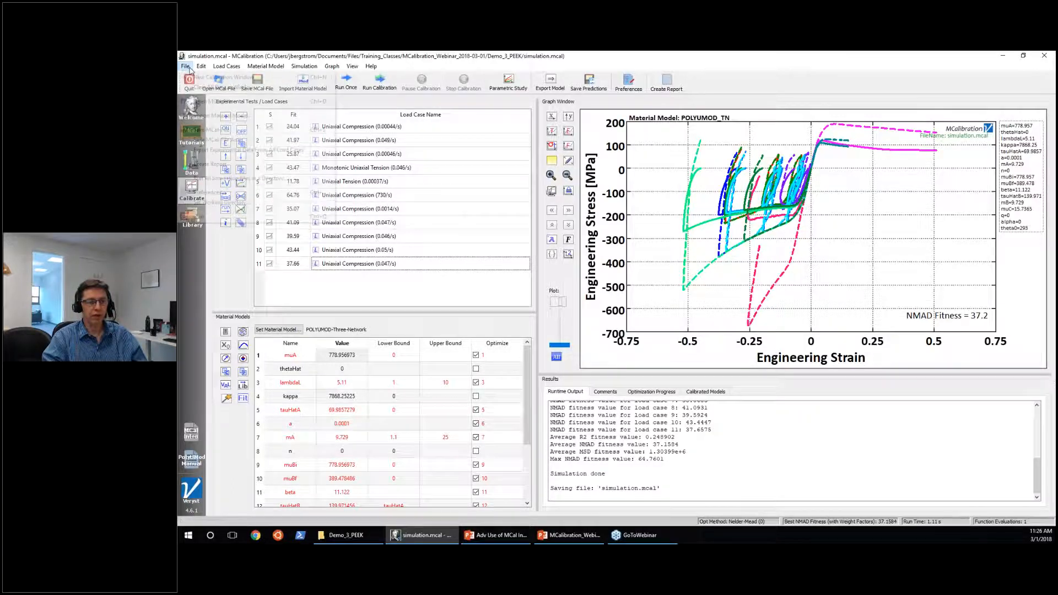
key("Escape")
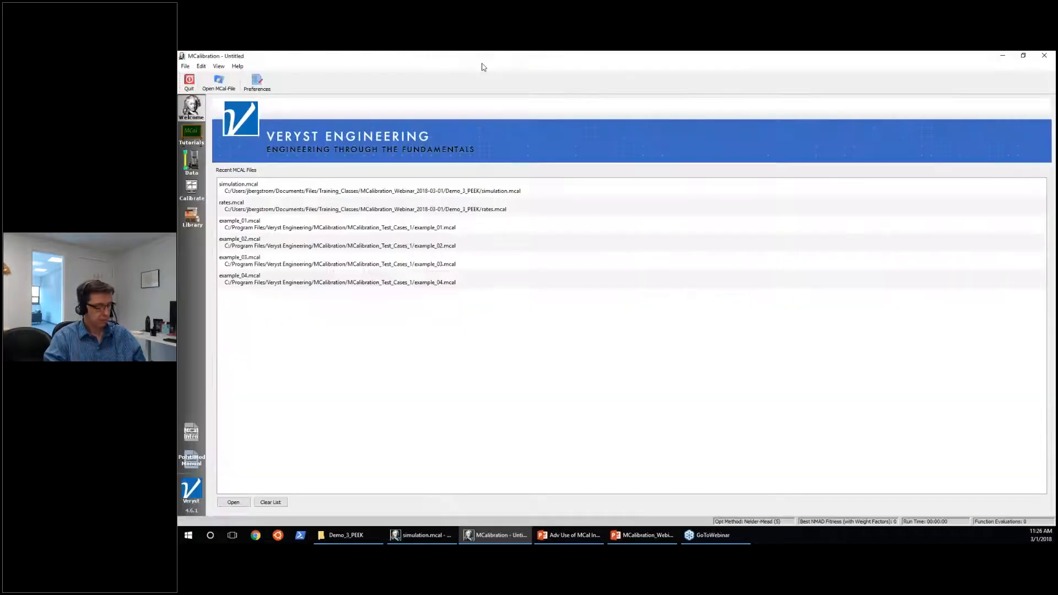
key("super+Right")
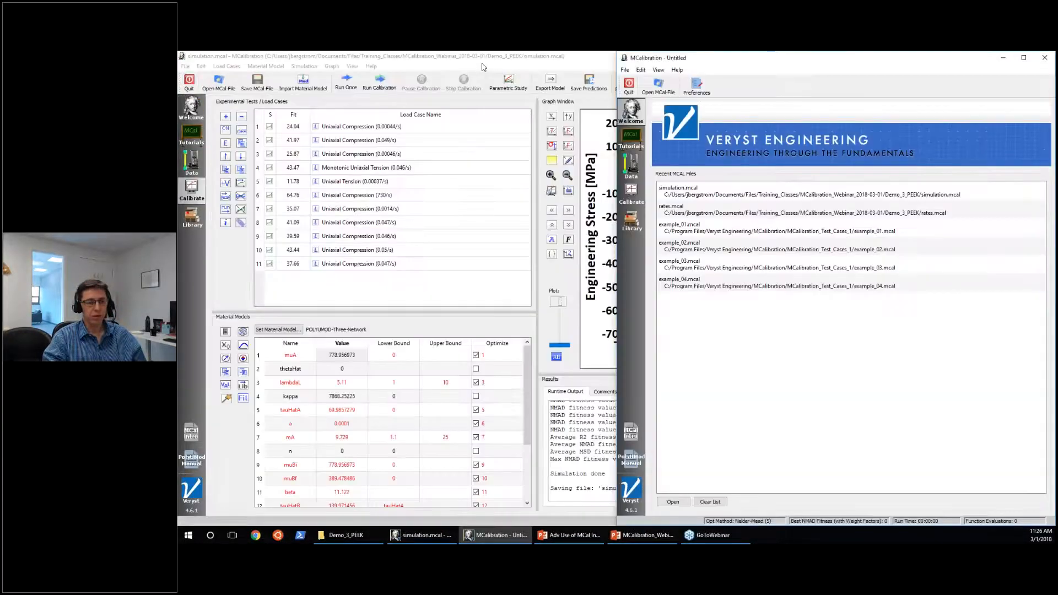
left_click(400, 184)
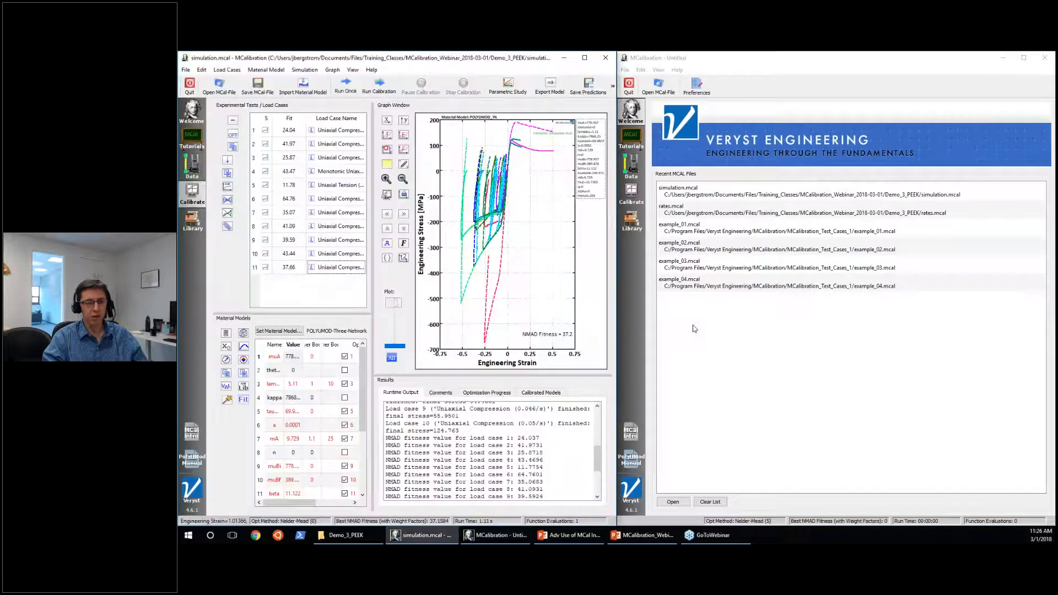
left_click(631, 192)
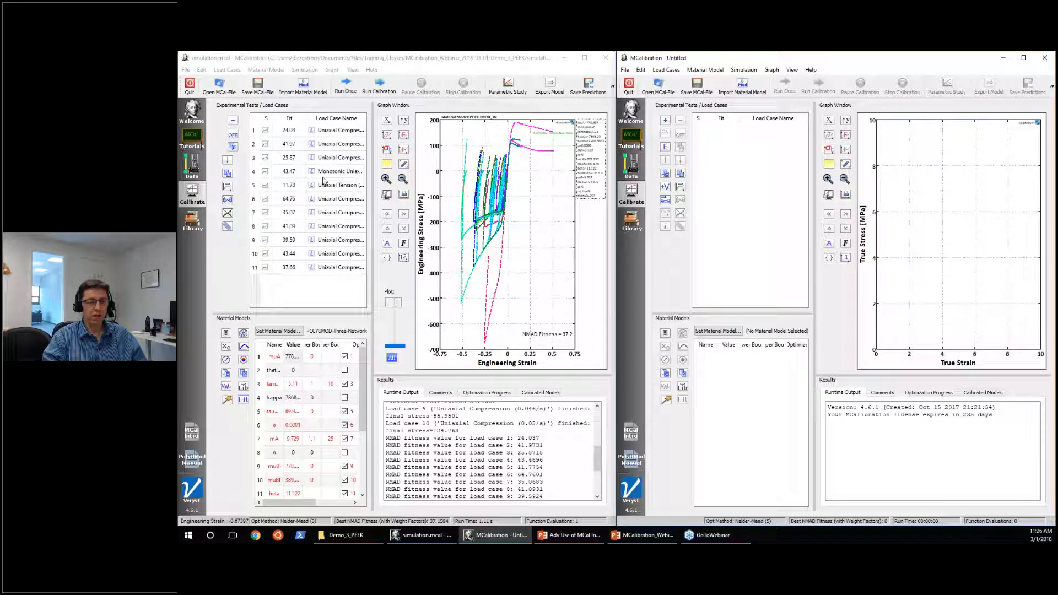
Copy load cases 9 to 11 from simulation.mcal and paste them into the new untitled calibration.
left_click(334, 267)
left_click(336, 246, "shift")
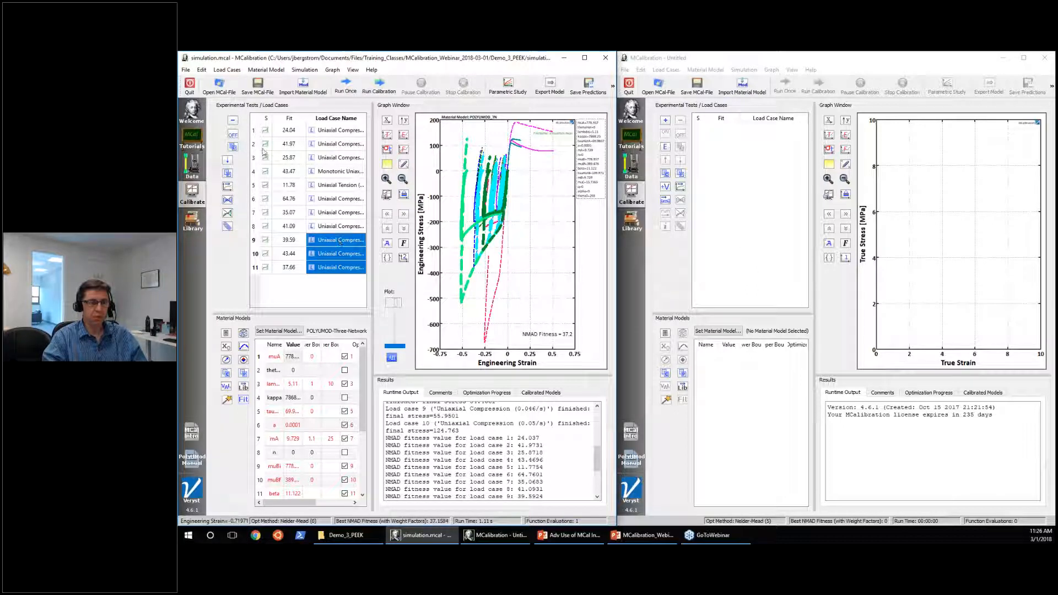
left_click(584, 58)
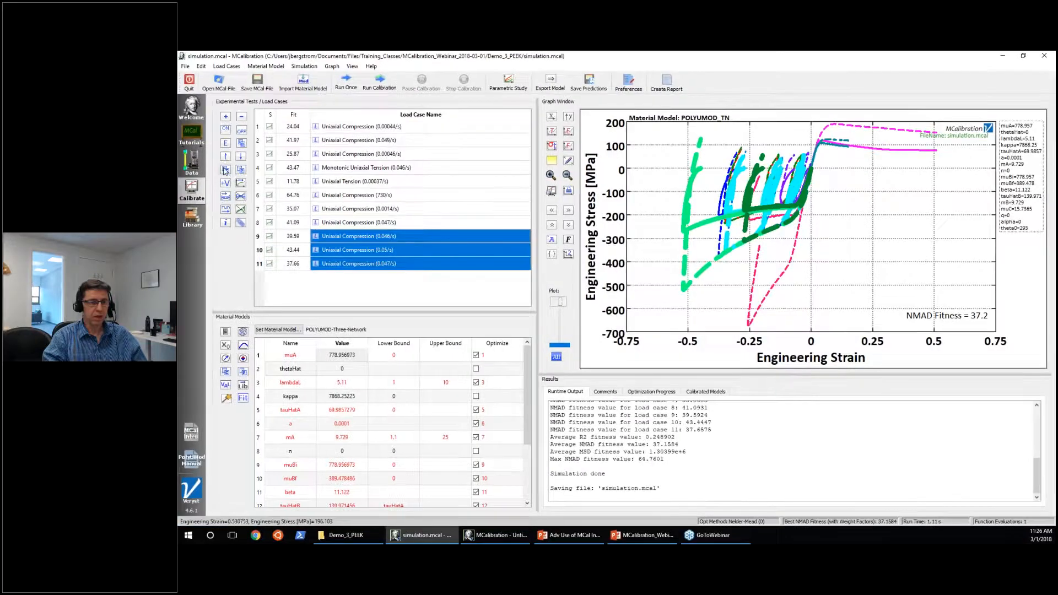
left_click(225, 169)
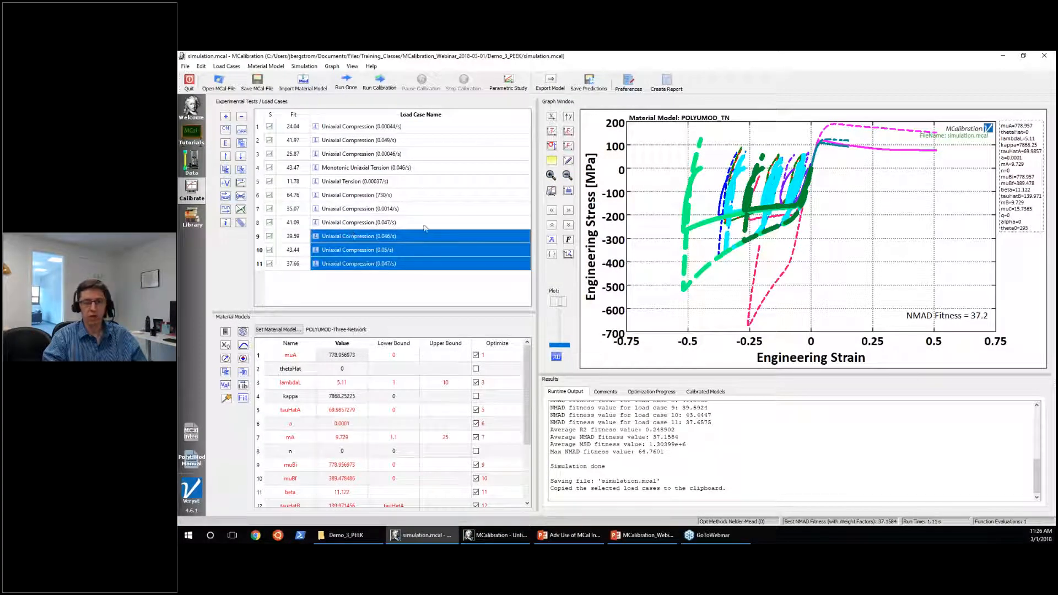
left_click(496, 535)
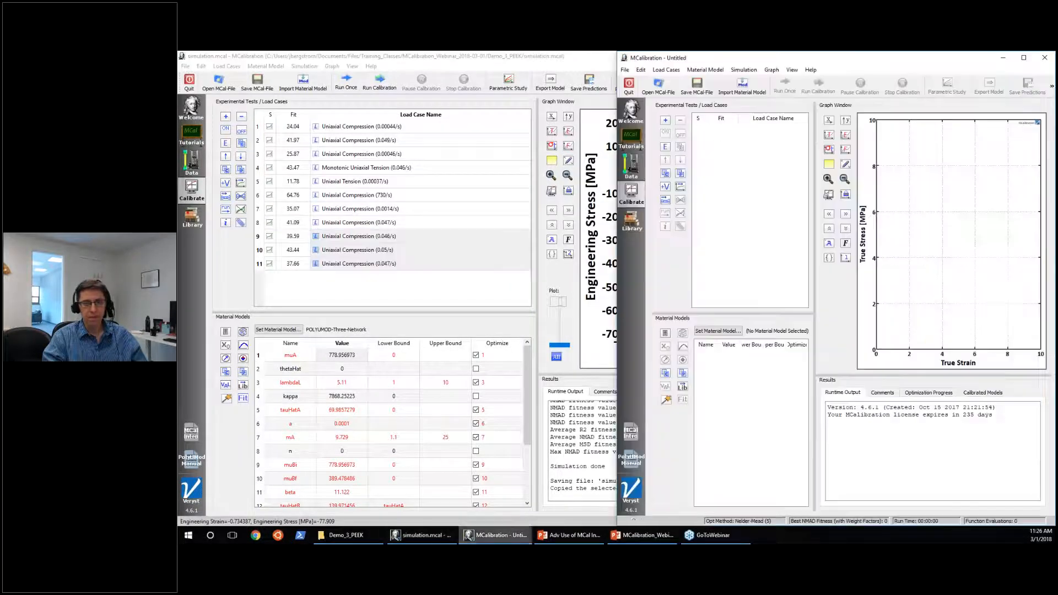
left_click(1023, 58)
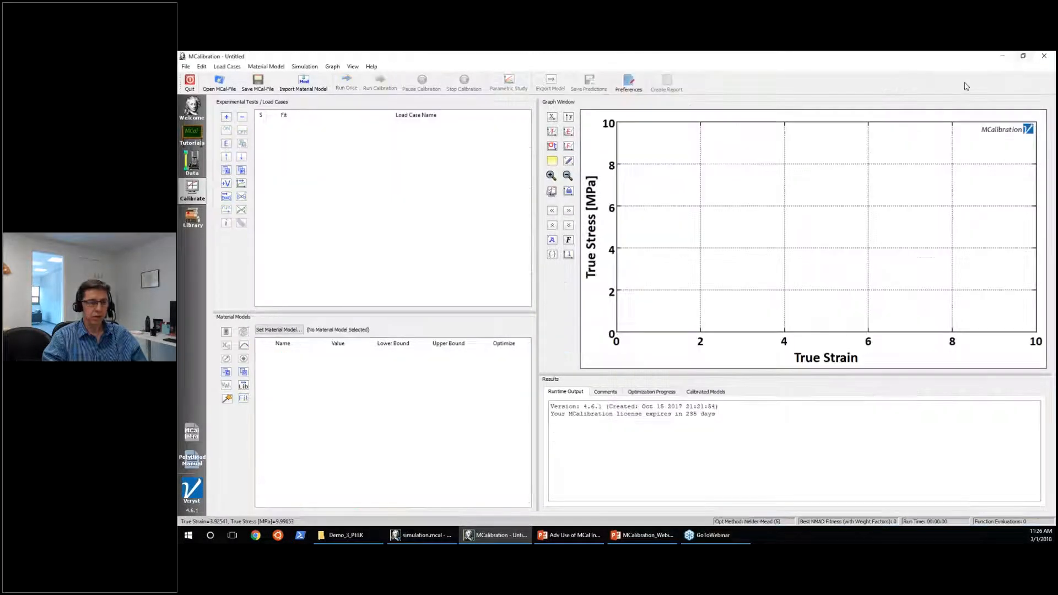
left_click(241, 171)
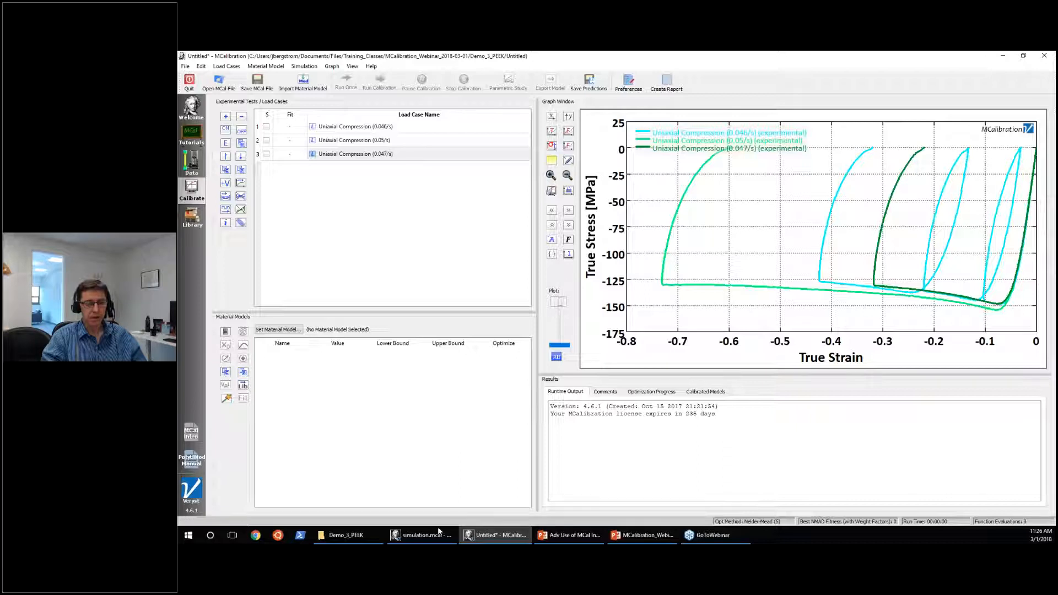
Copy the Three-Network material model from simulation.mcal into the untitled calibration and run the simulation once.
mouse_move(429, 539)
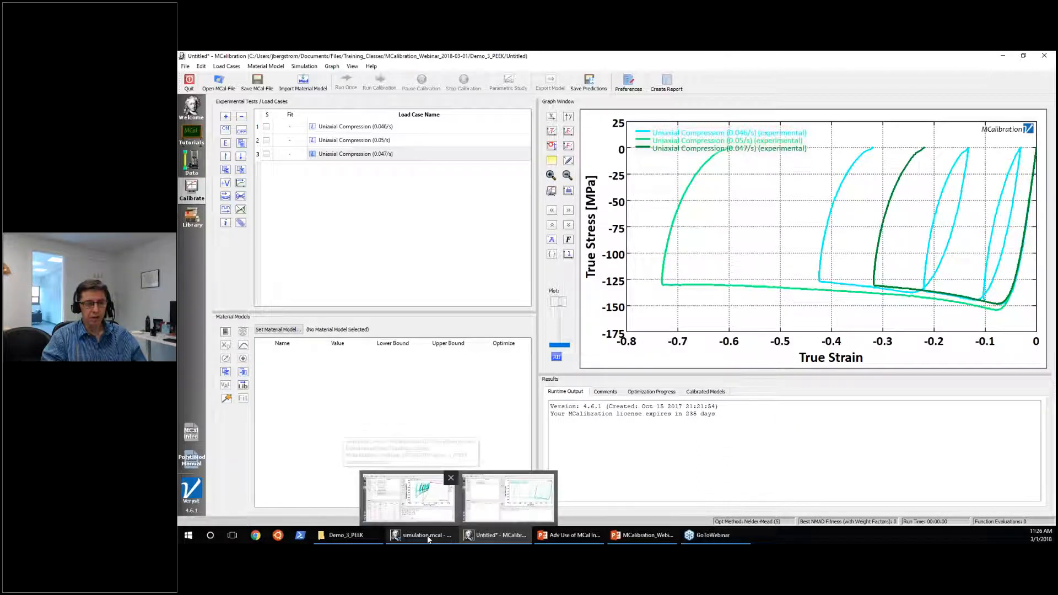
left_click(413, 499)
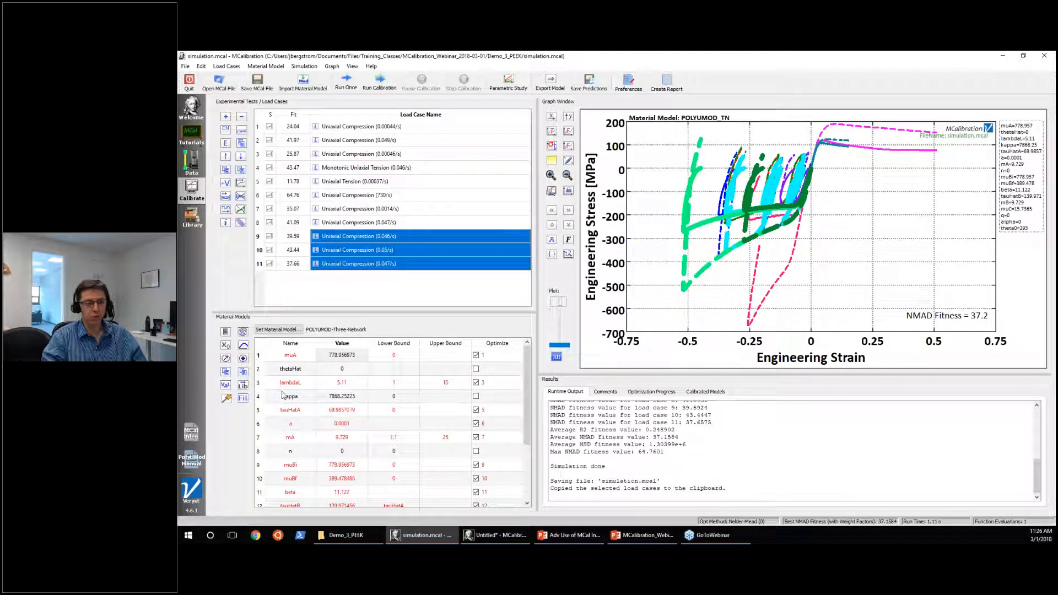
left_click(225, 372)
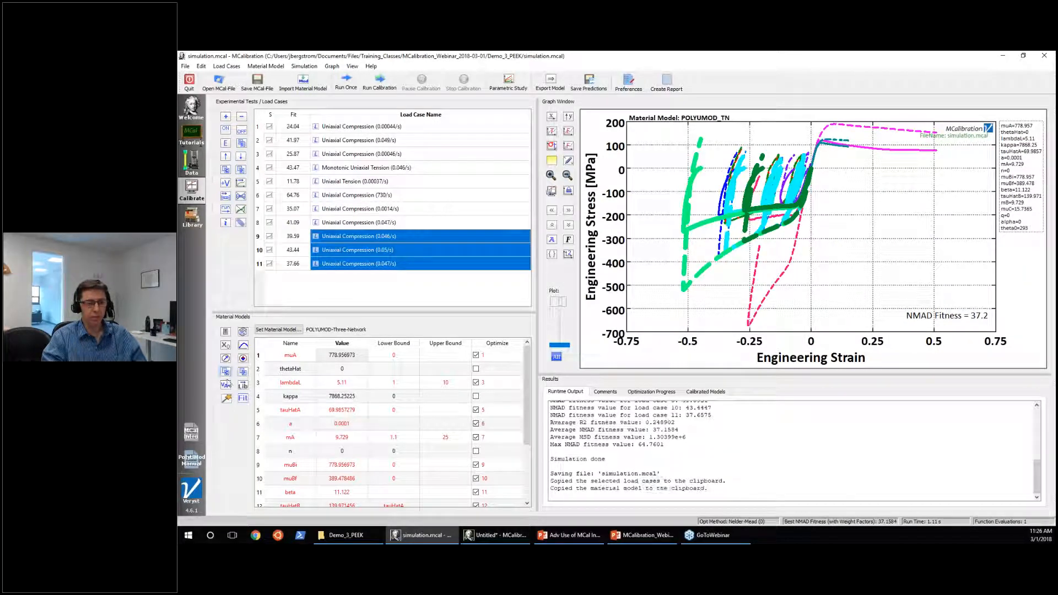
left_click(478, 534)
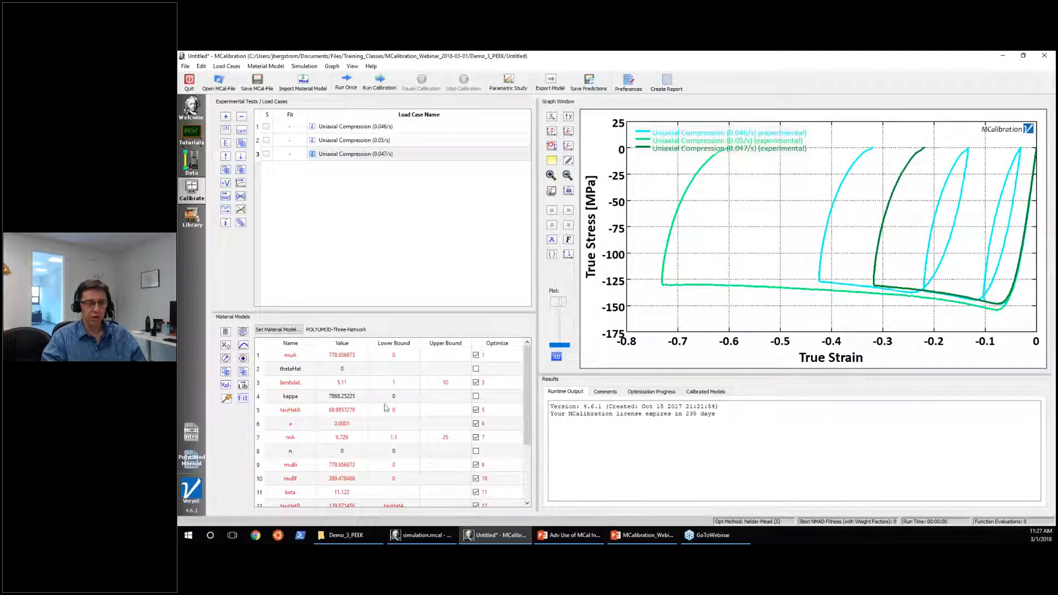
left_click(346, 82)
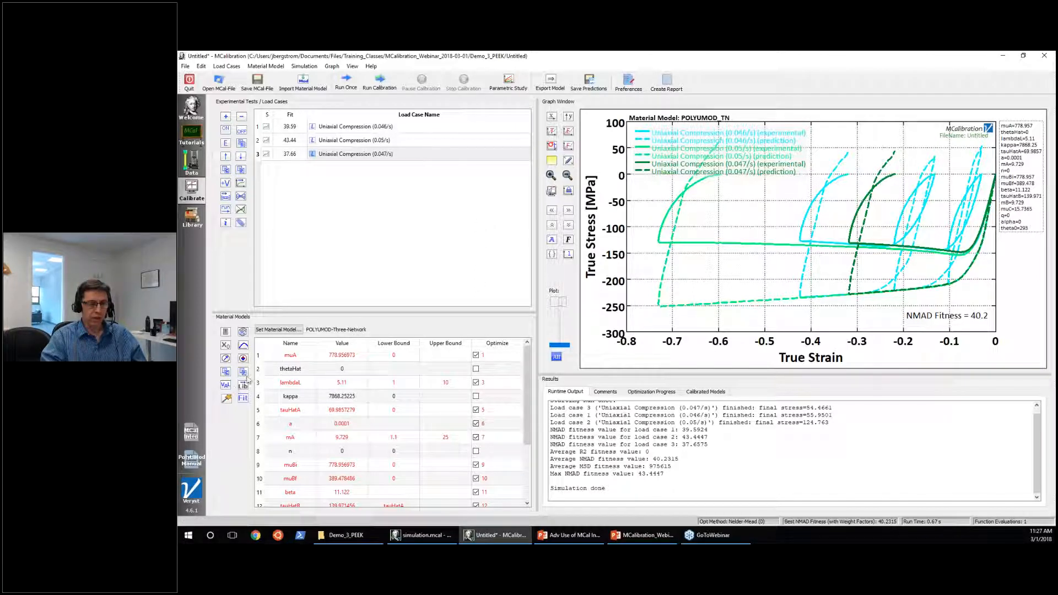
Write "Calibrating PEEK" in the untitled calibration's comments and paste a copy of the material model below it.
left_click(225, 374)
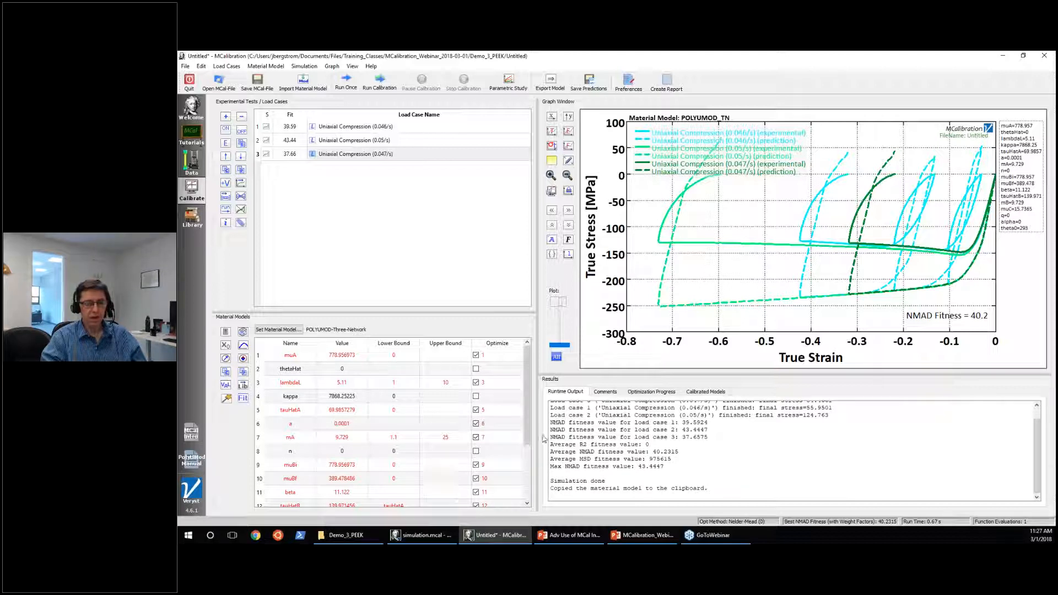
left_click(605, 391)
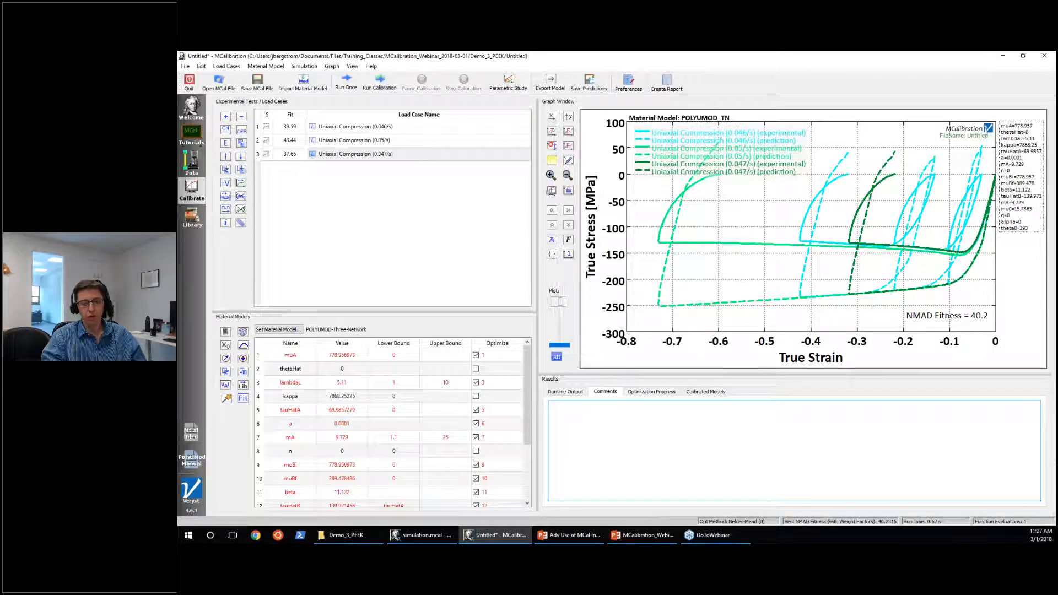
left_click(564, 392)
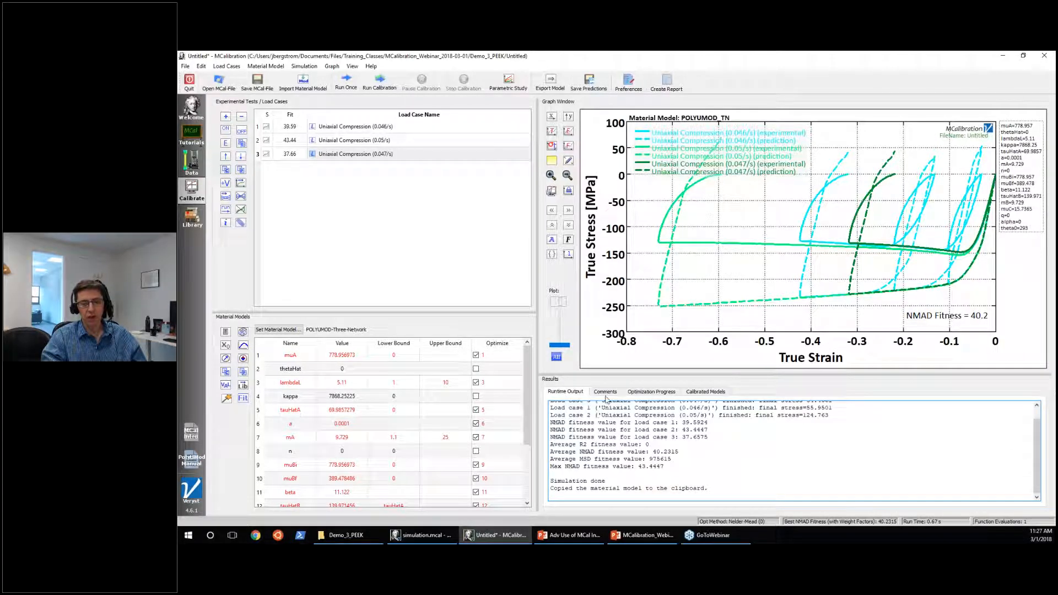
left_click(605, 392)
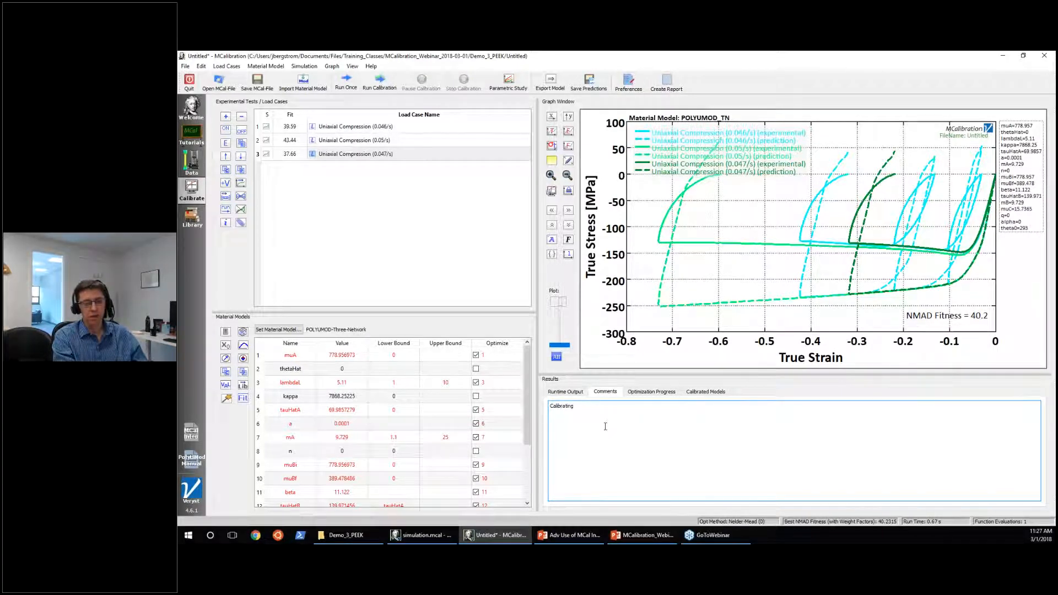
type("Calibrating PEEK")
key("Return")
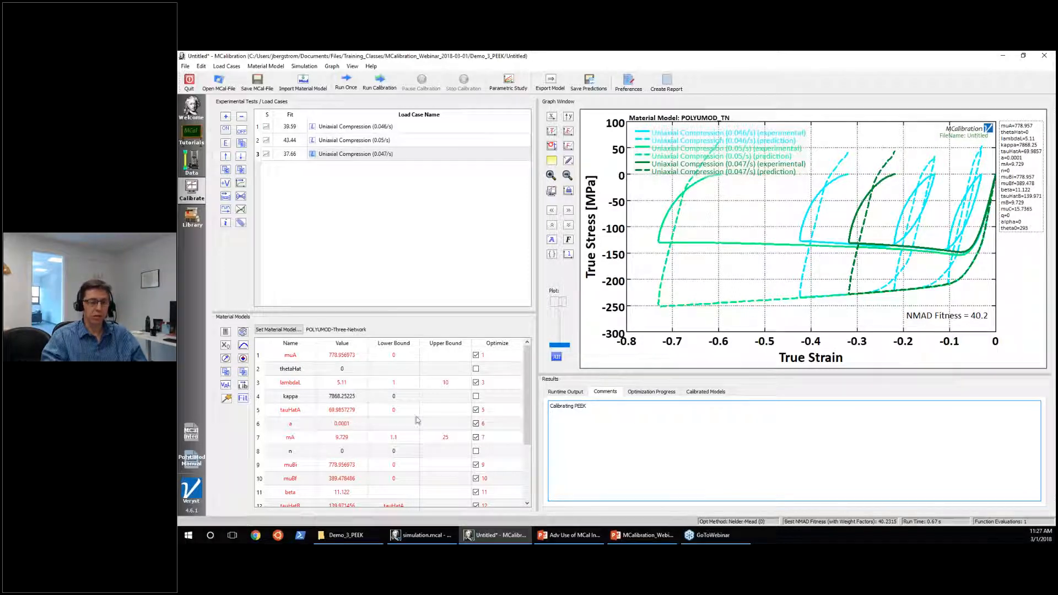
key("ctrl+v")
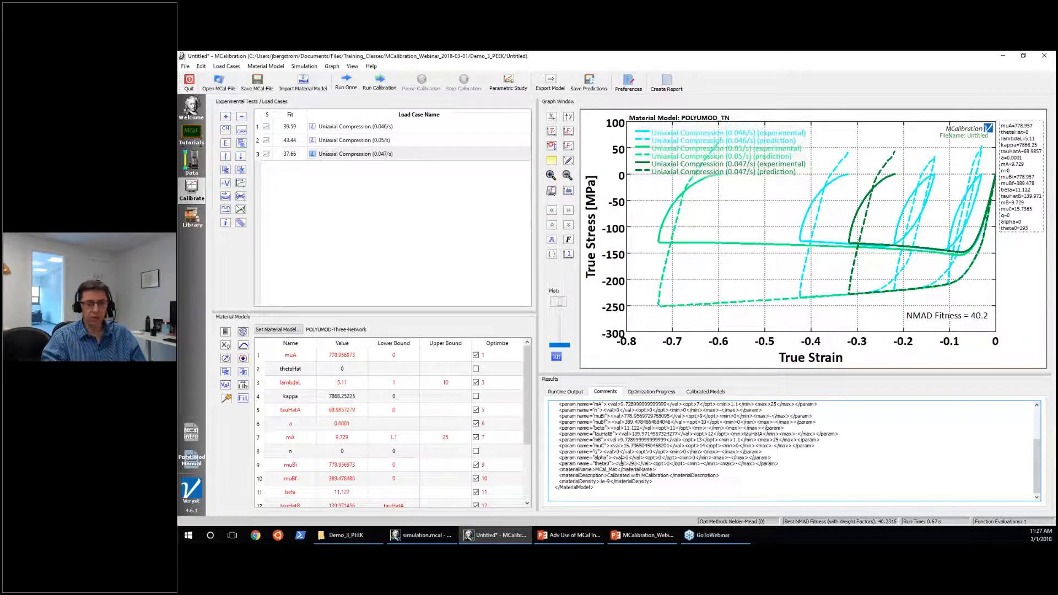
Review the material model parameter definitions pasted into the comments.
scroll(673, 473, "up", 5)
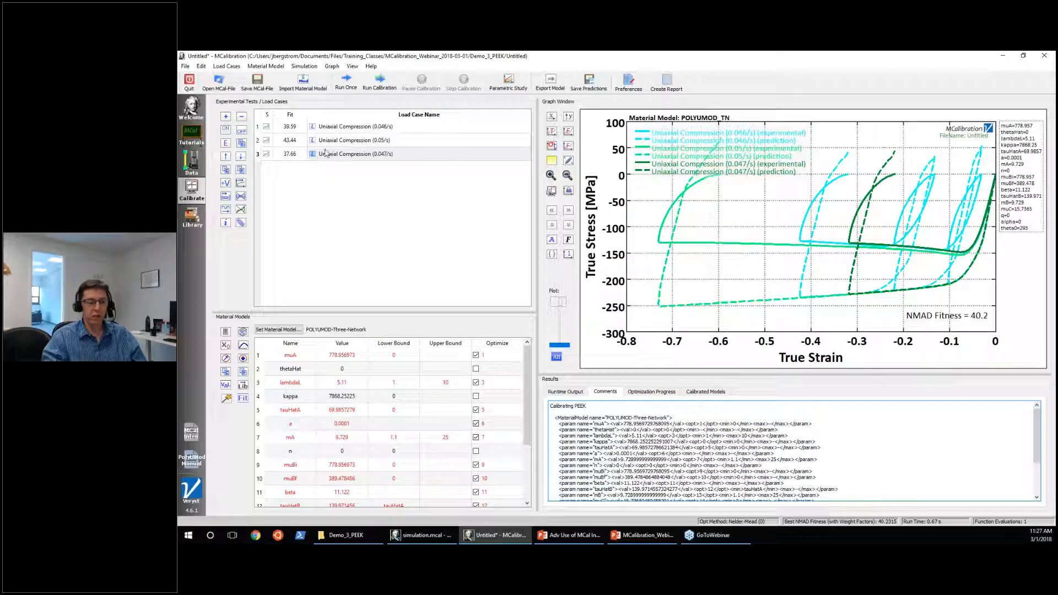
left_click_drag(567, 414, 821, 457)
left_click(800, 450)
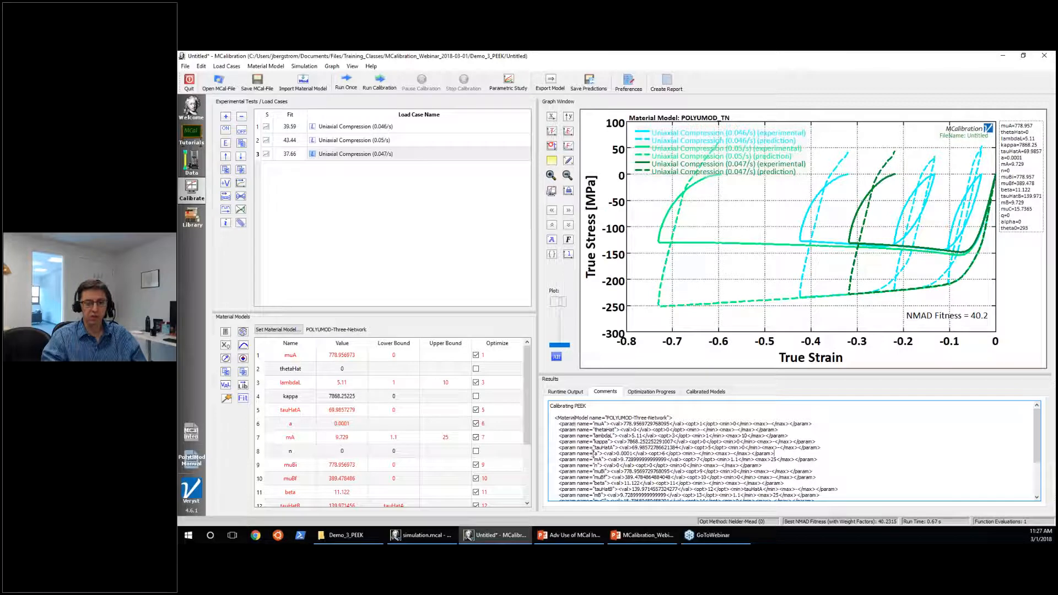
scroll(653, 460, "down", 3)
scroll(650, 460, "up", 3)
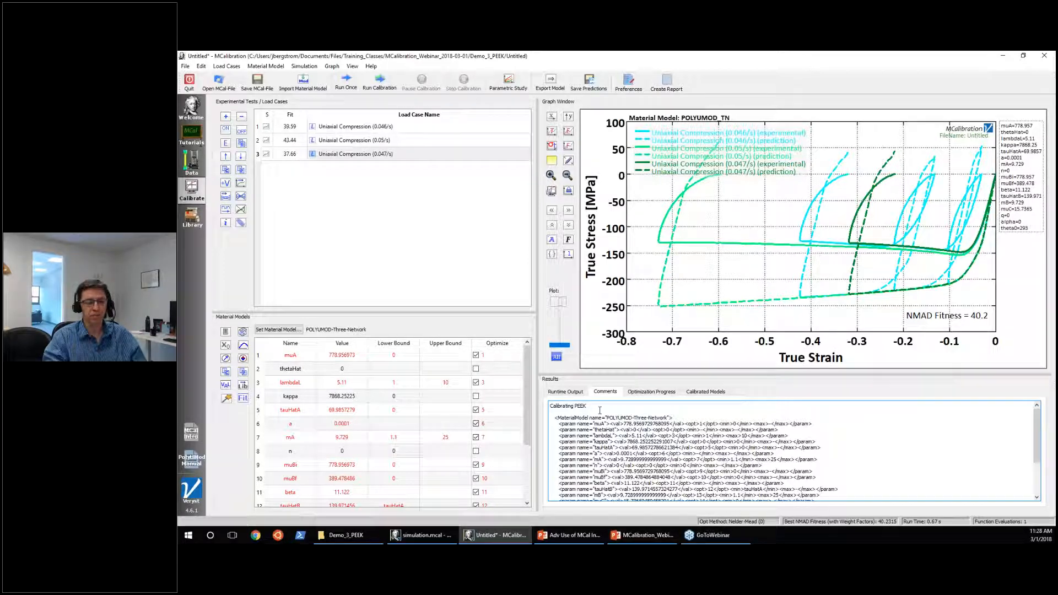
Return to the runtime output and quit the untitled calibration without saving it.
left_click(564, 393)
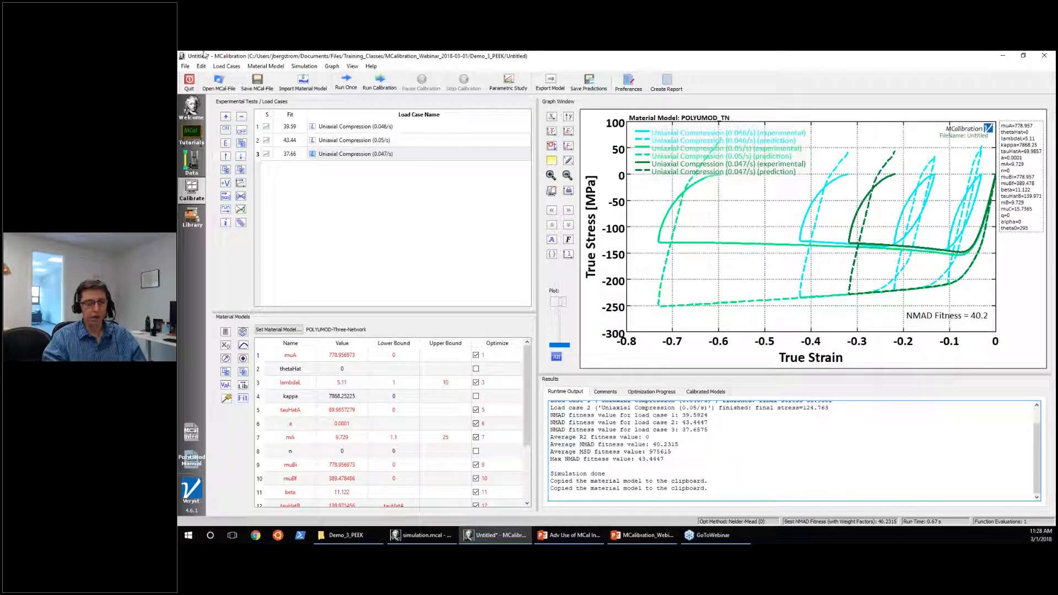
left_click(188, 82)
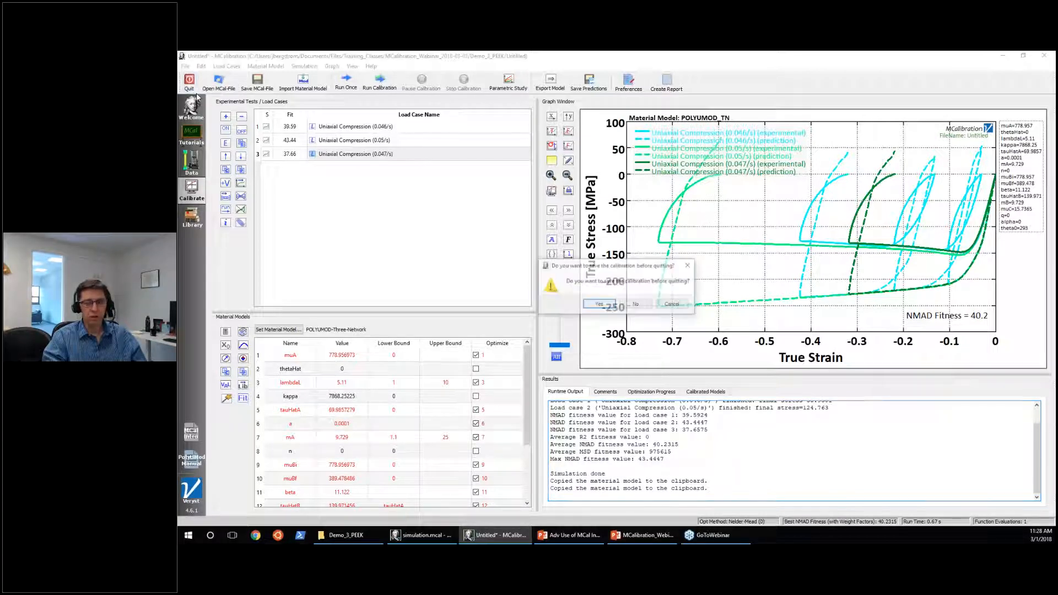
left_click(636, 305)
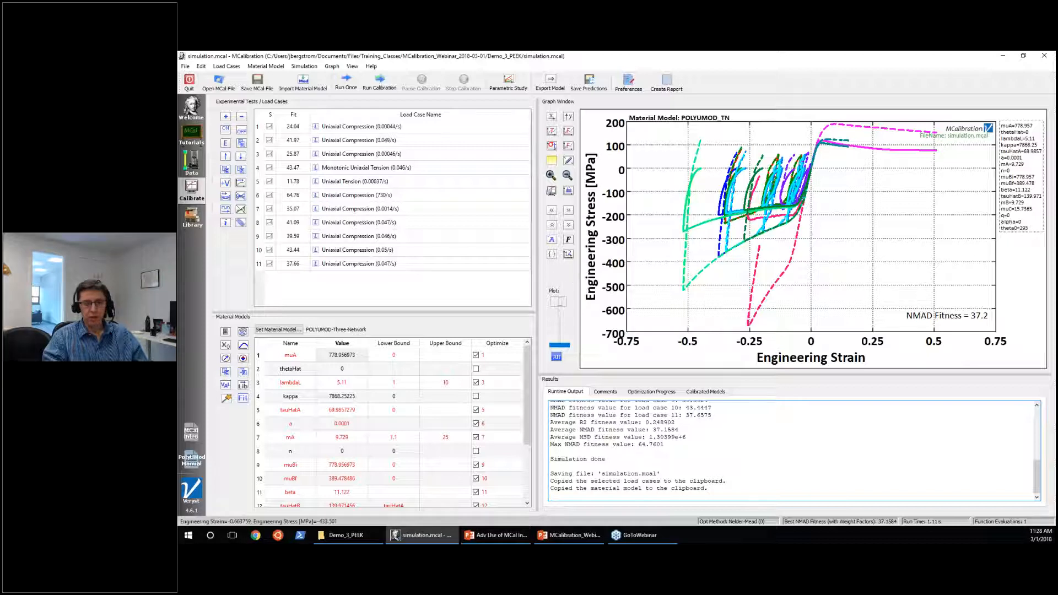
Show a second graph of true stress versus true strain beside the engineering stress-strain graph, and pick a point in it.
left_click(568, 255)
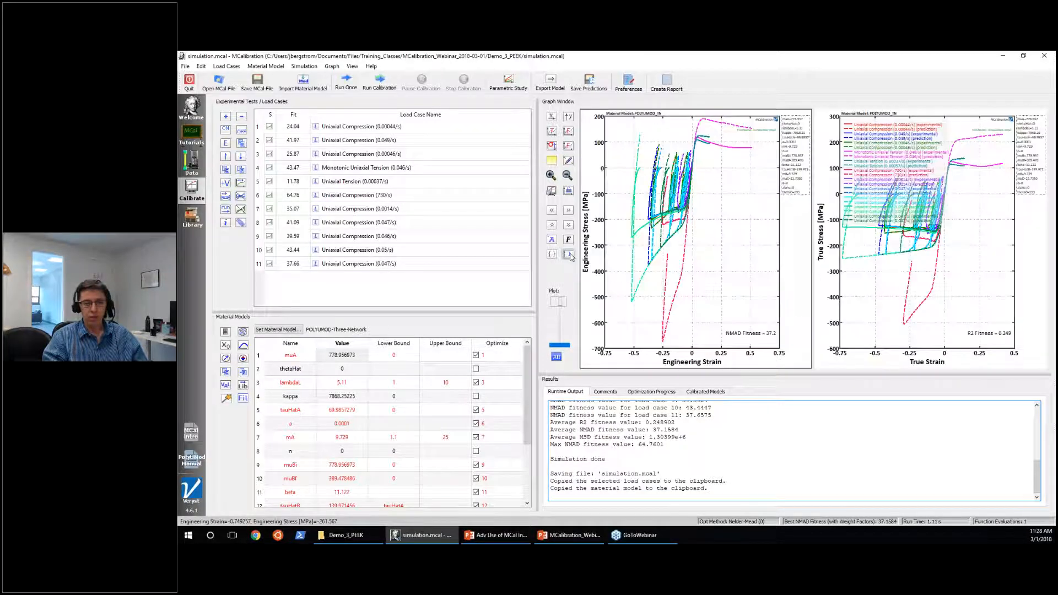
left_click(568, 255)
left_click(568, 254)
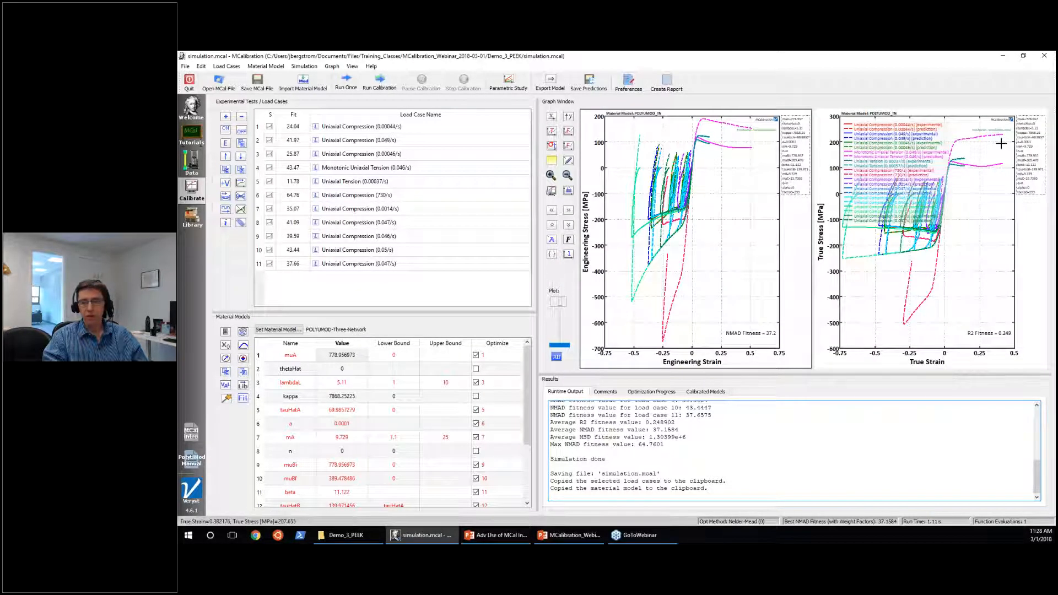
left_click(569, 255)
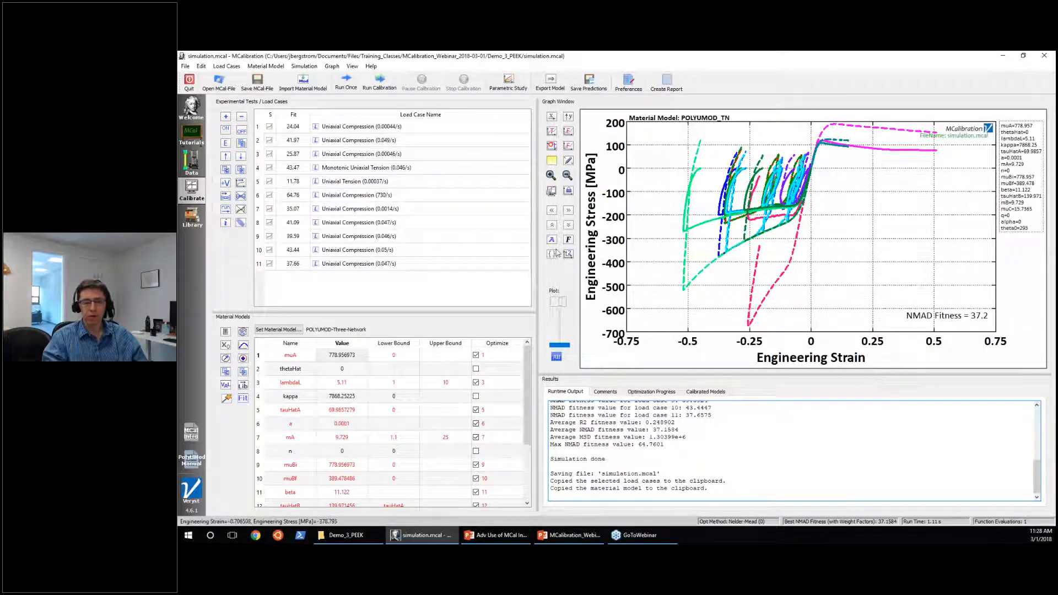
left_click(567, 254)
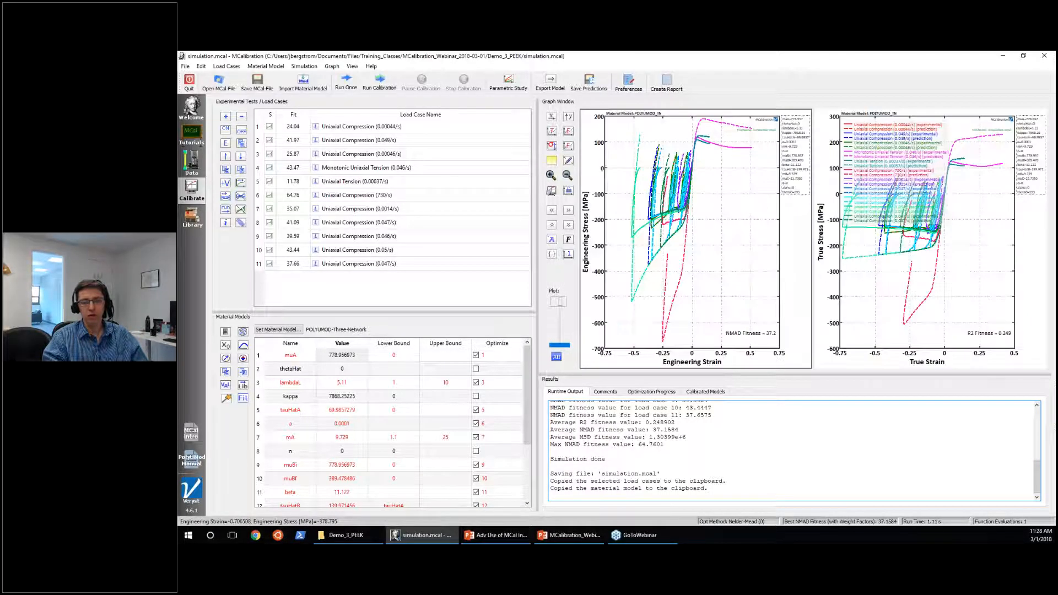
left_click(880, 307)
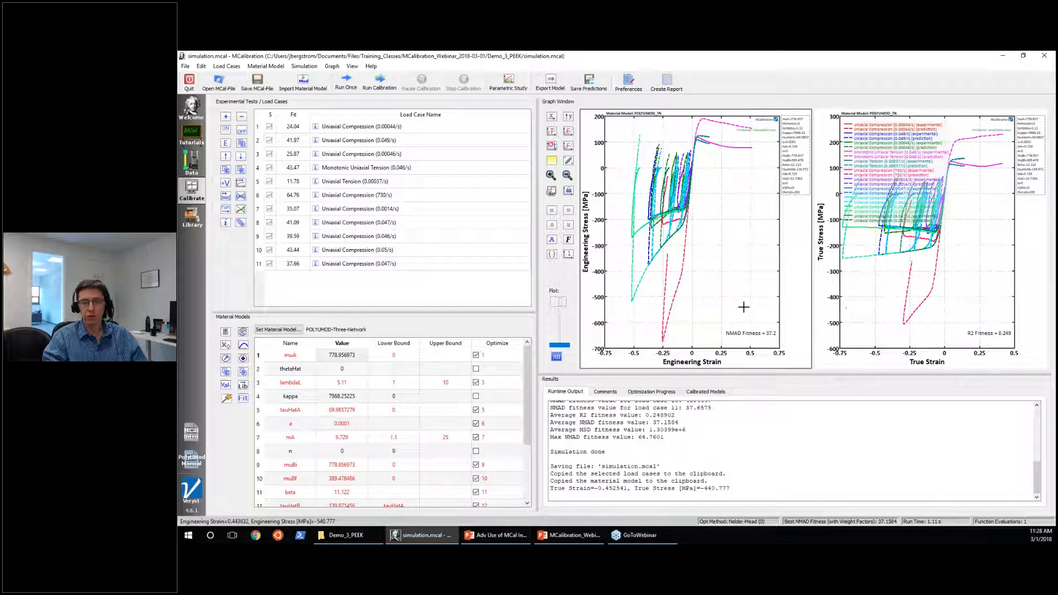
Pick points alternately in the engineering stress-strain graph and the true stress-strain graph to read their coordinates.
left_click(745, 307)
left_click(852, 308)
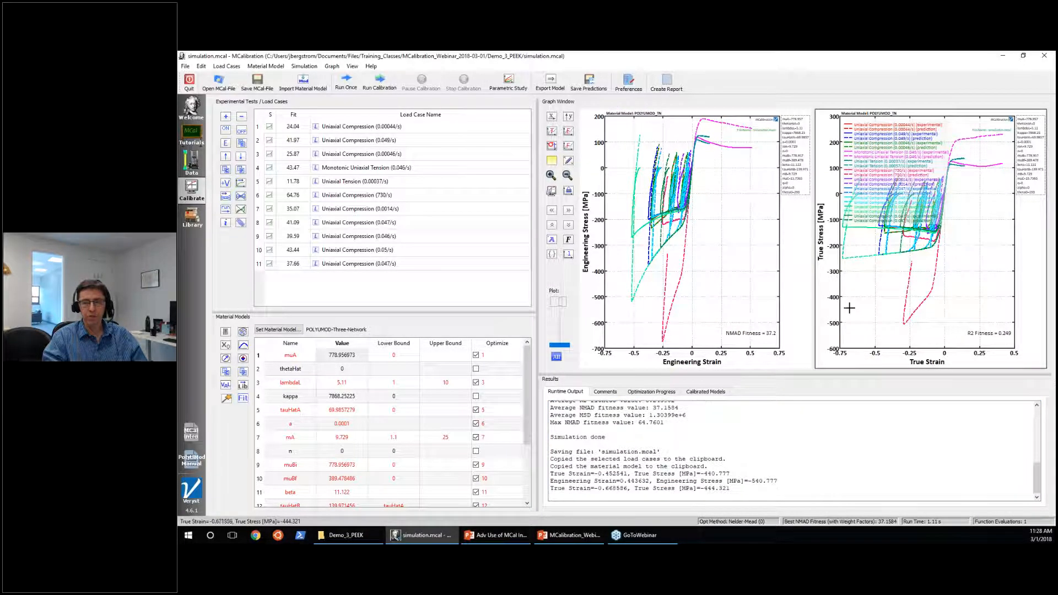
left_click(758, 307)
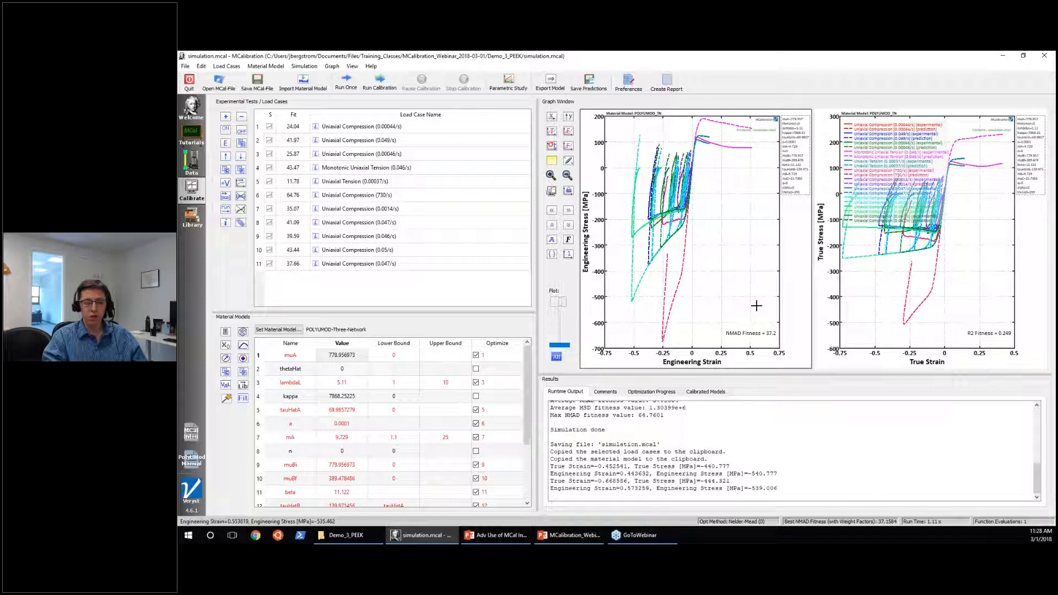
left_click(926, 324)
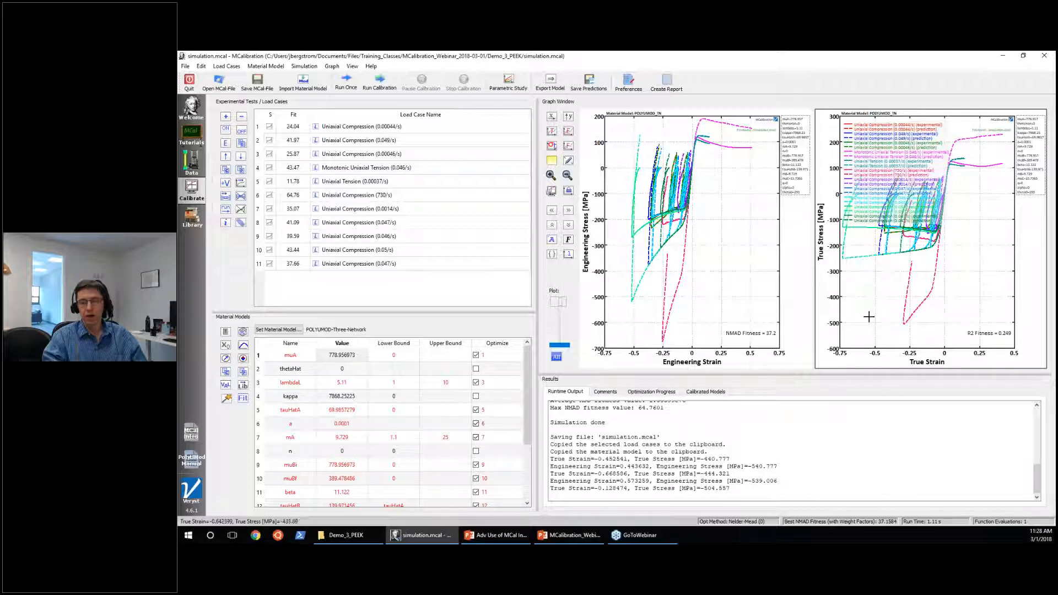
left_click(740, 276)
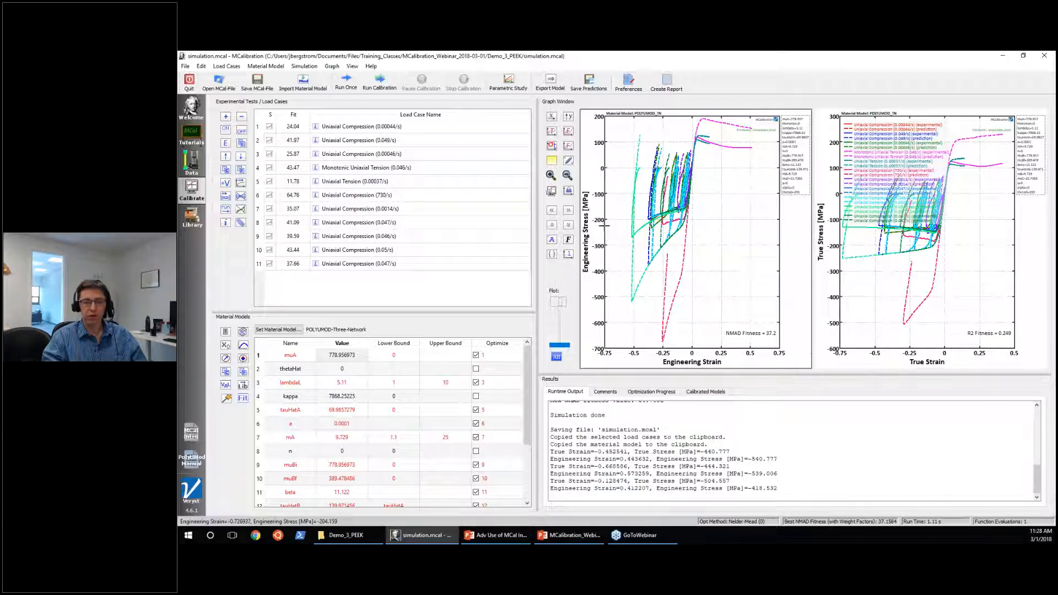
left_click(903, 280)
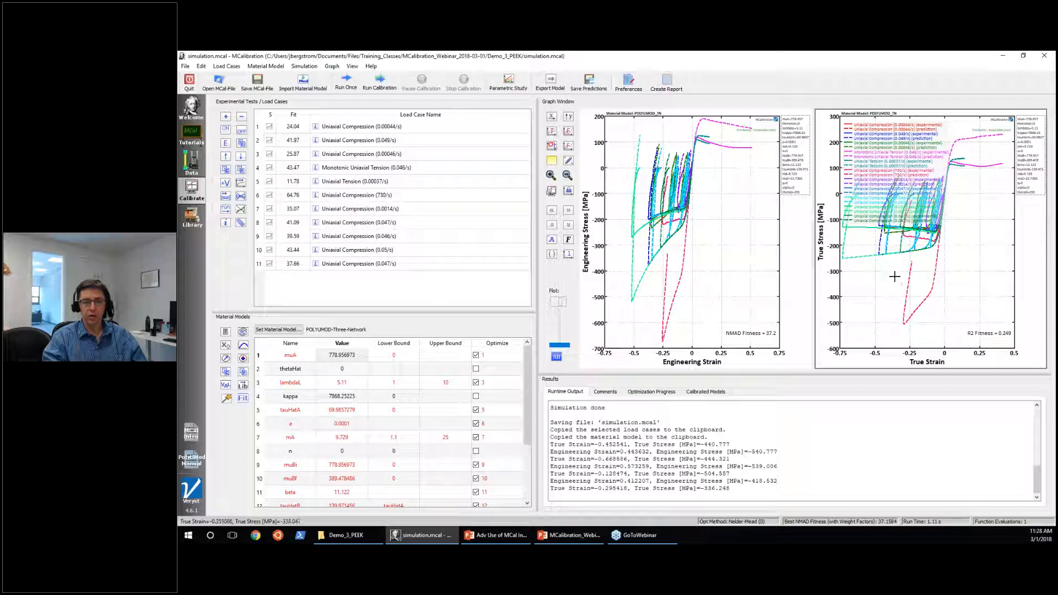
Change the true stress graph's x-axis quantity to Time, and return to showing only the engineering stress-strain graph.
double_click(913, 352)
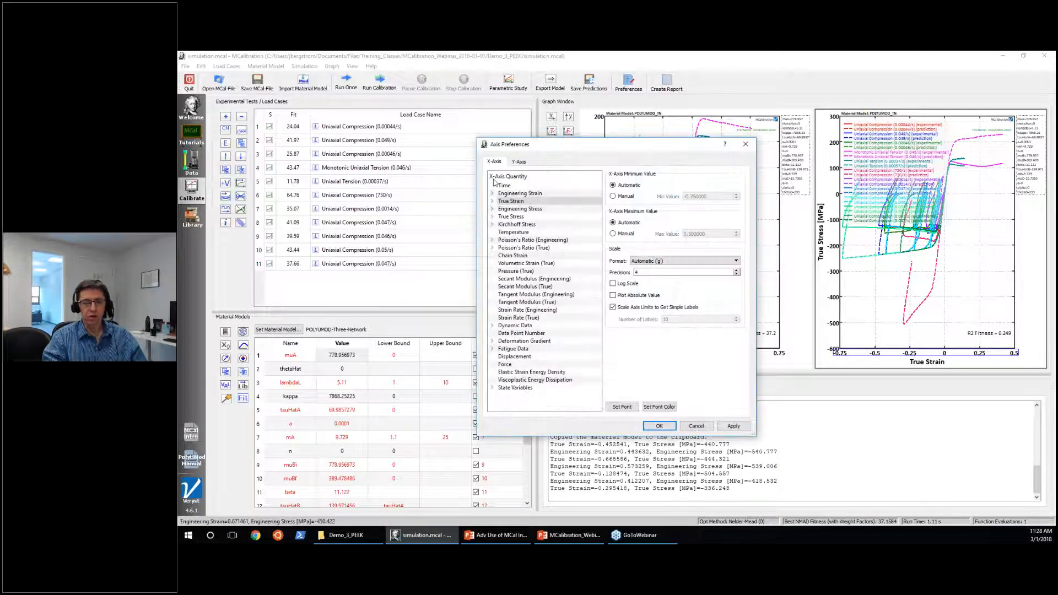
left_click(658, 426)
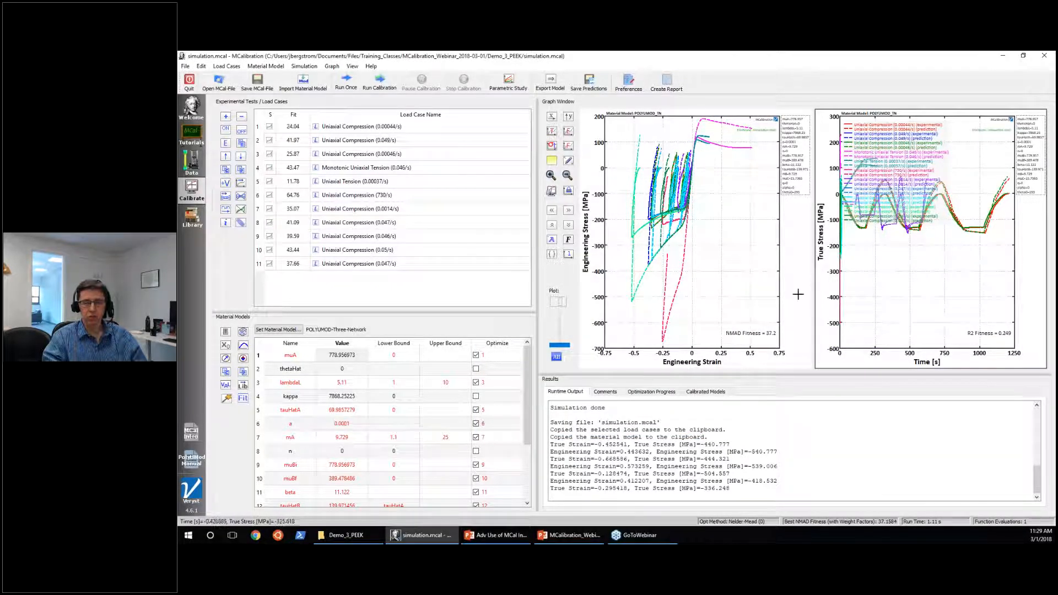
left_click(738, 306)
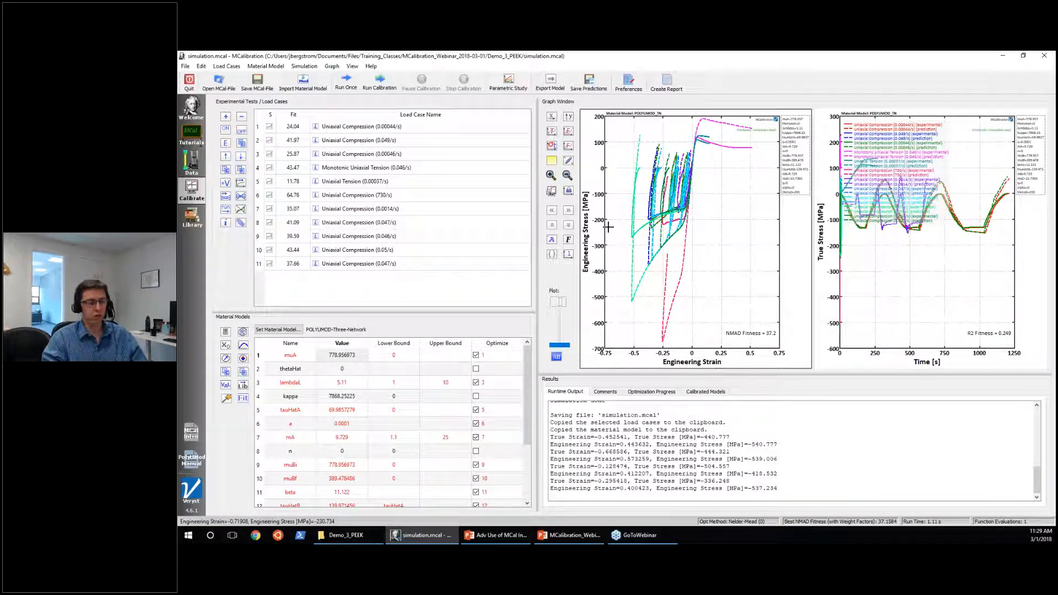
left_click(566, 257)
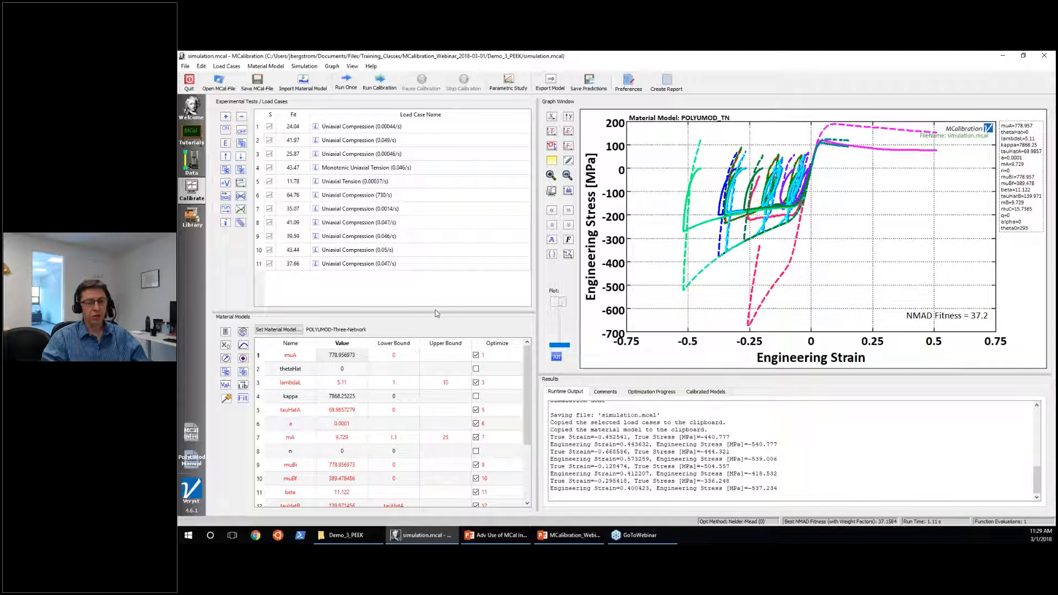
Enlarge the material model table to show all its parameters, and check thetaHat's dimension and value and the load case list.
left_click_drag(435, 314, 436, 221)
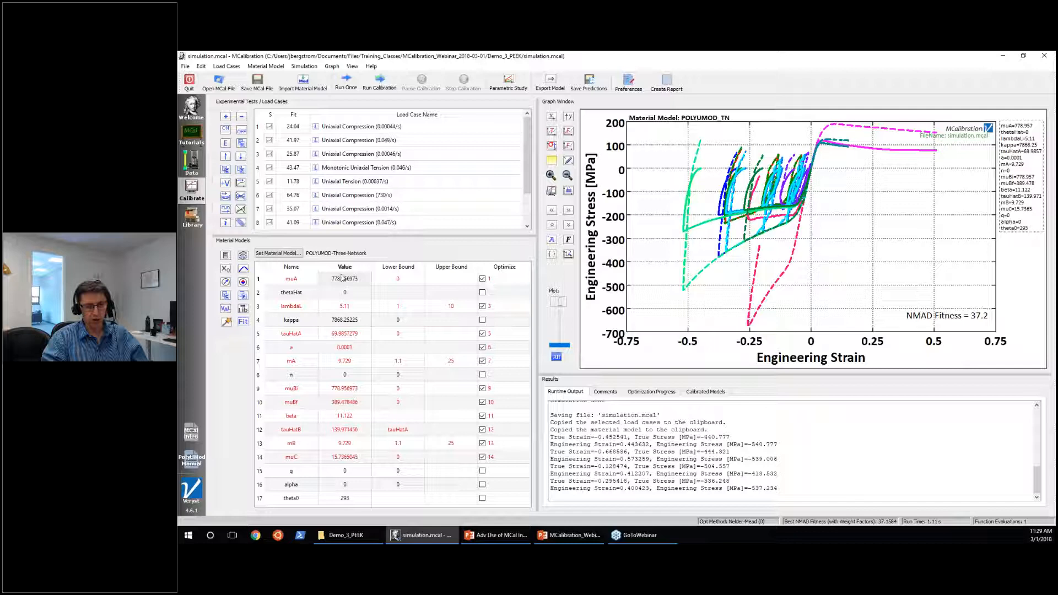
left_click(296, 281)
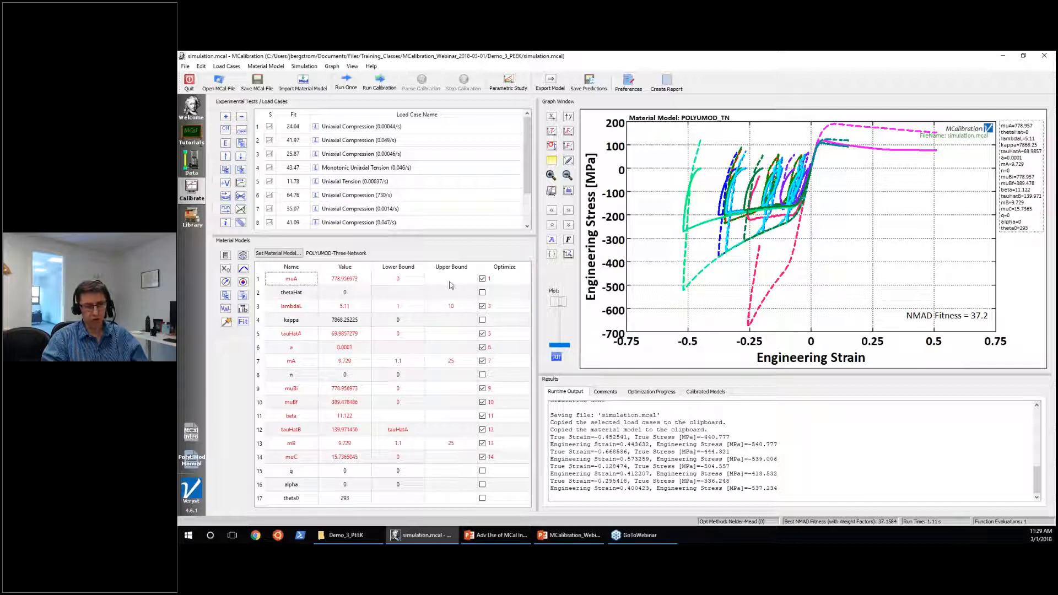
left_click(307, 296)
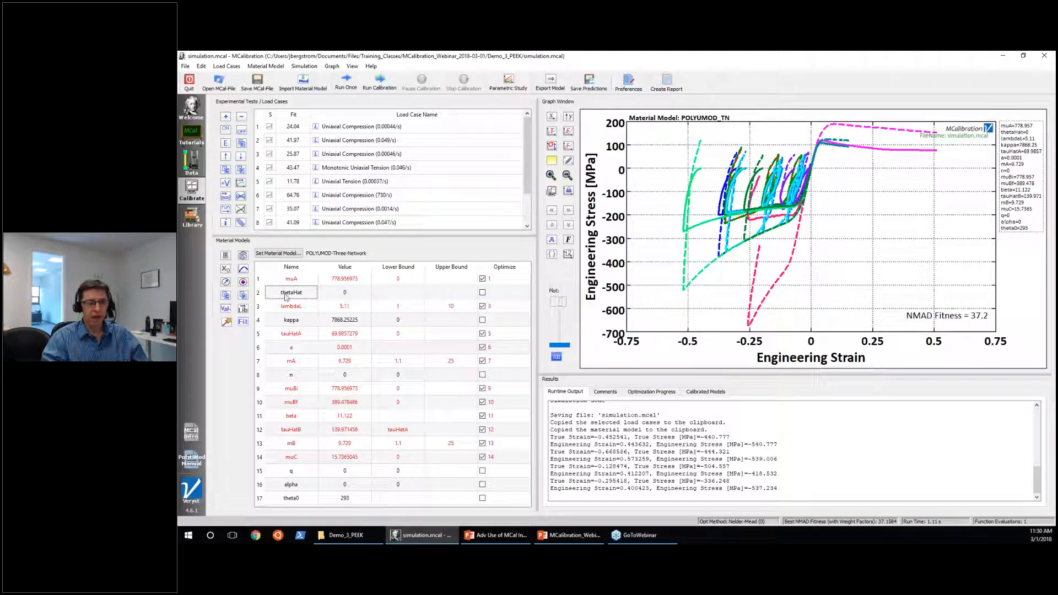
mouse_move(285, 297)
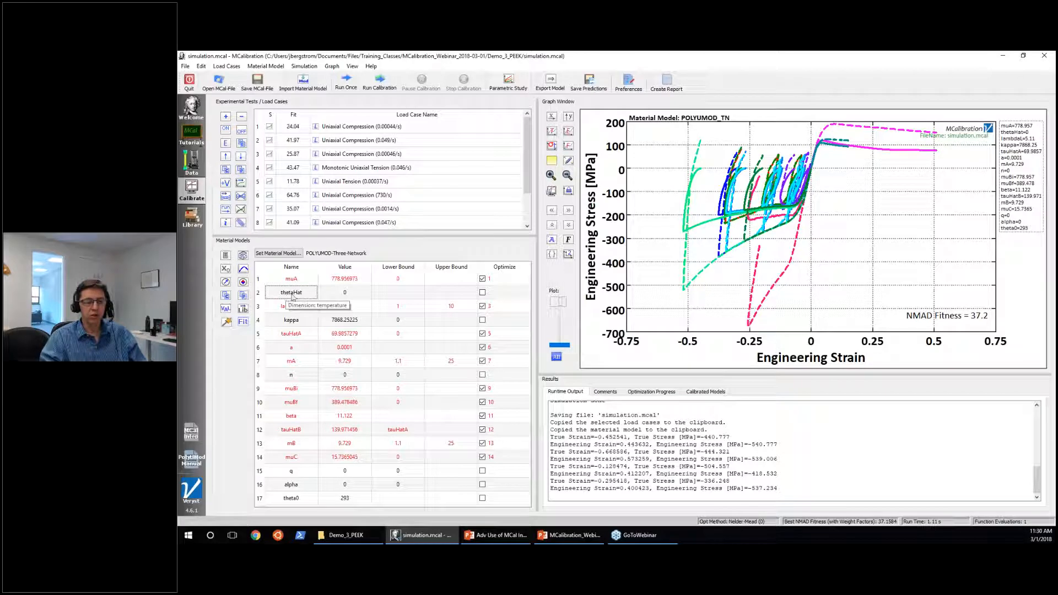
left_click(332, 296)
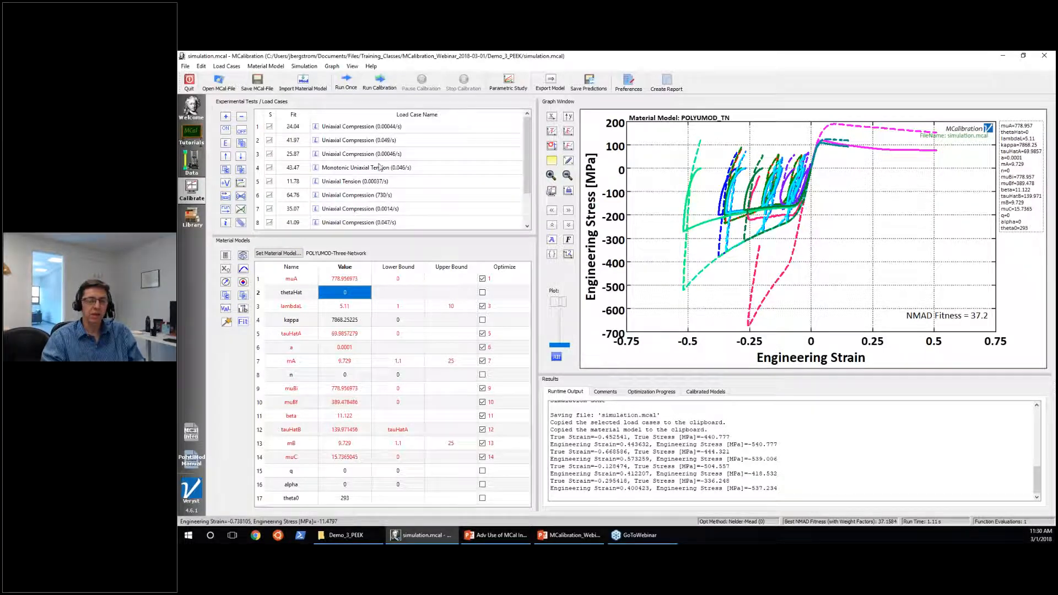
scroll(395, 165, "down", 1)
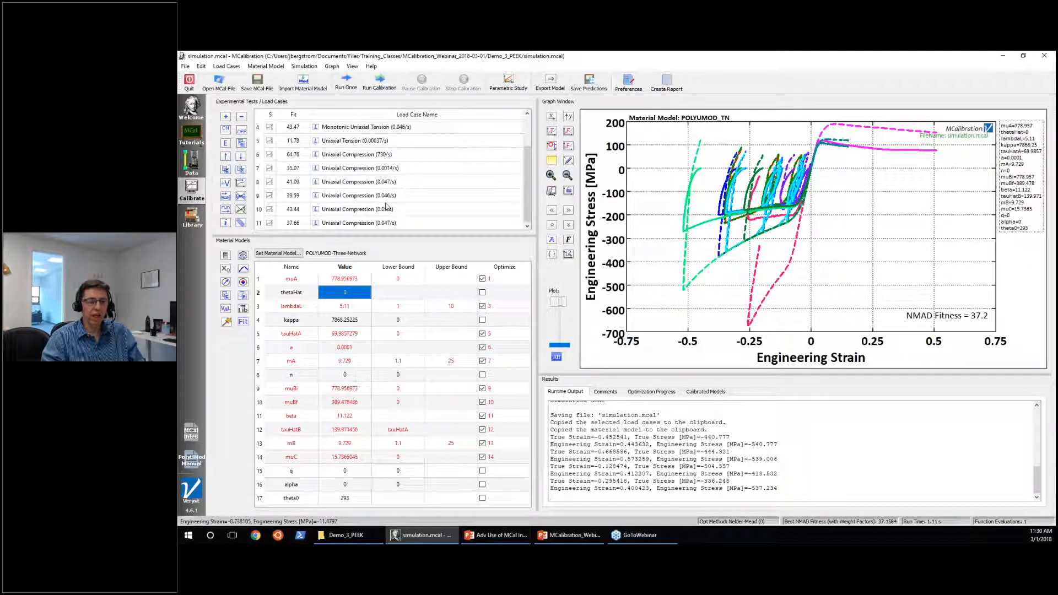
scroll(382, 176, "up", 1)
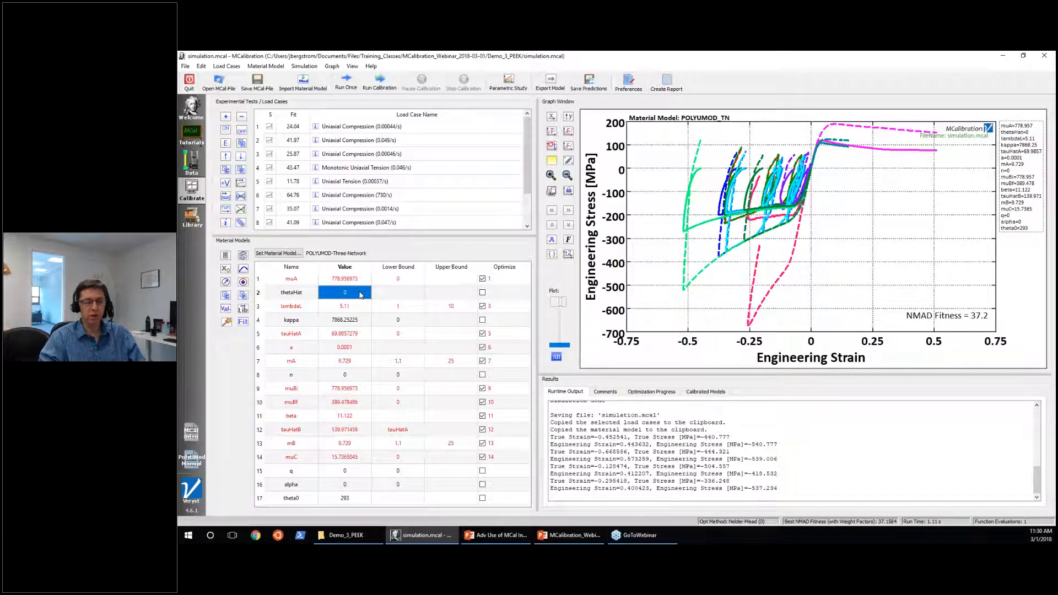
Set the material parameter a to 0 and exclude it from the optimization.
left_click(483, 293)
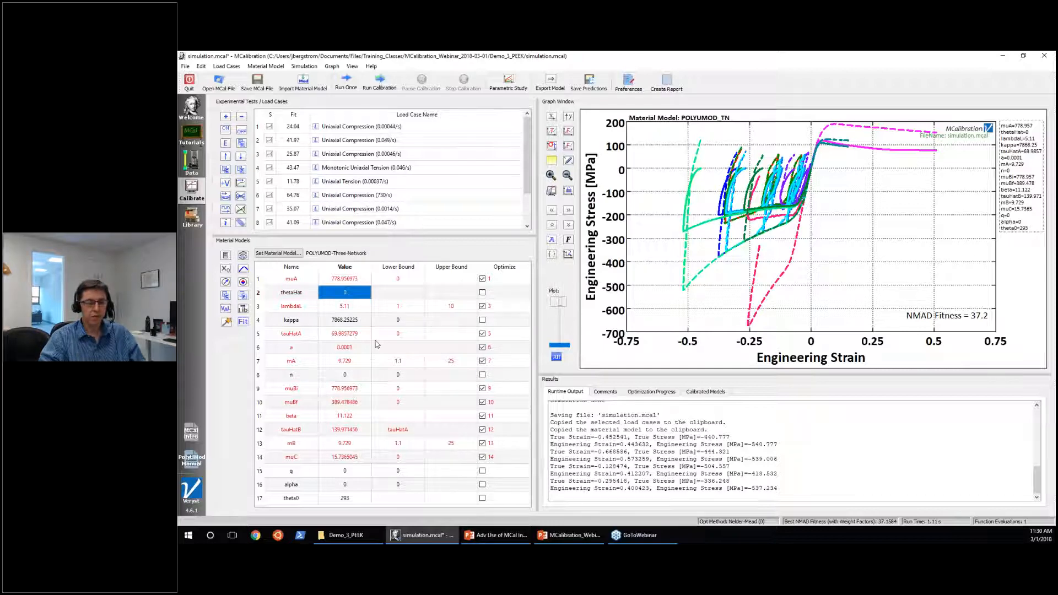
left_click(344, 352)
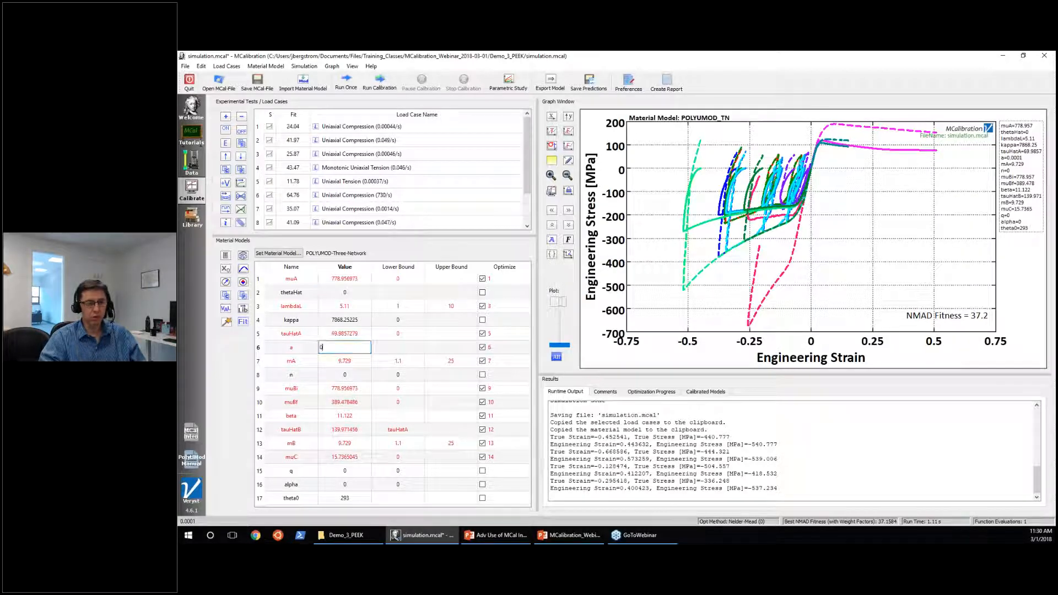
left_click(482, 348)
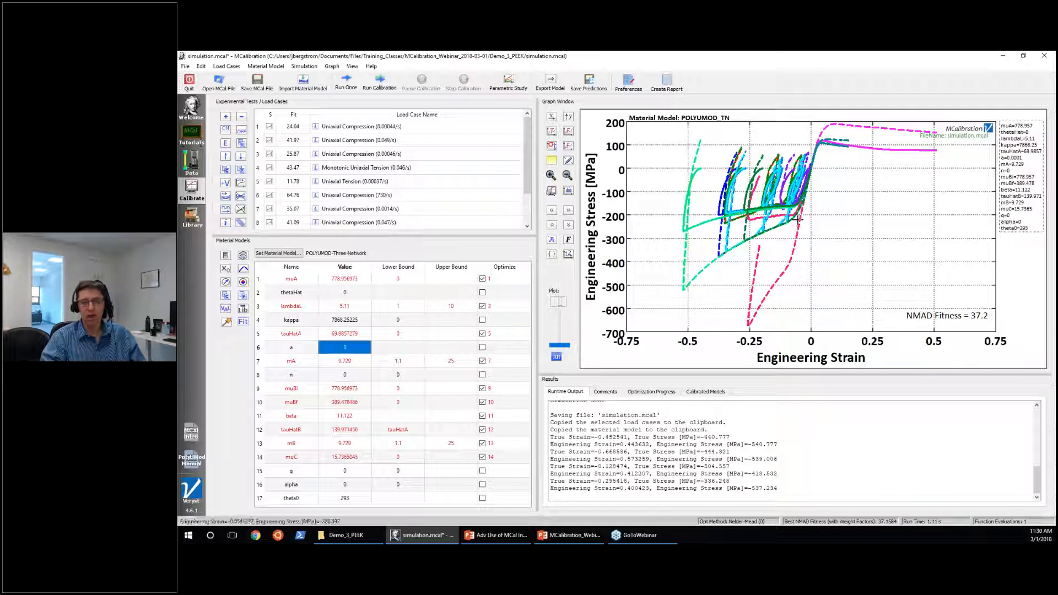
left_click(482, 347)
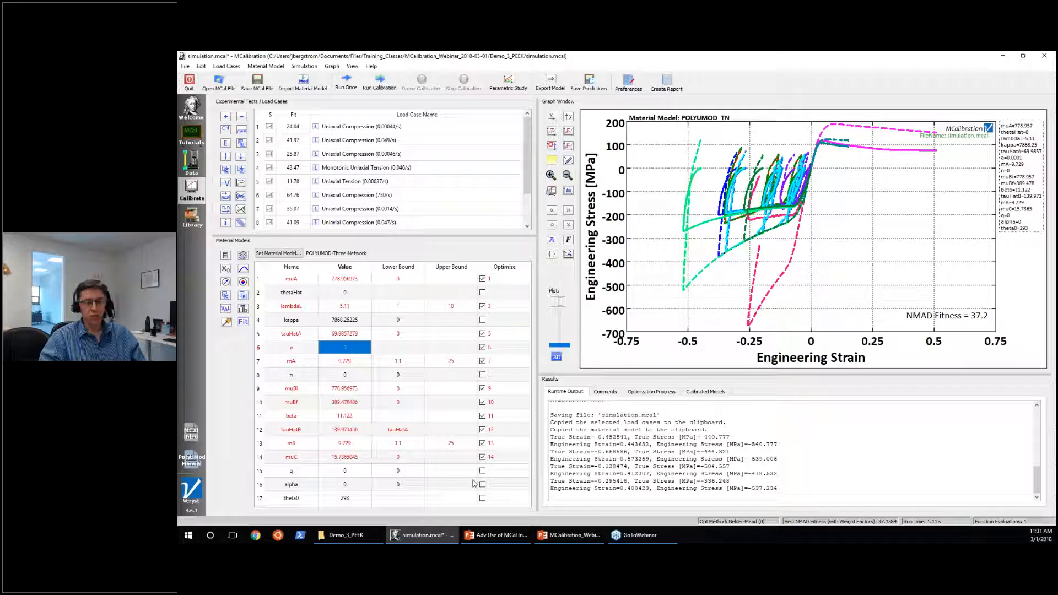
Open the program preferences and inspect the number of CPUs to use in the global options.
left_click(625, 86)
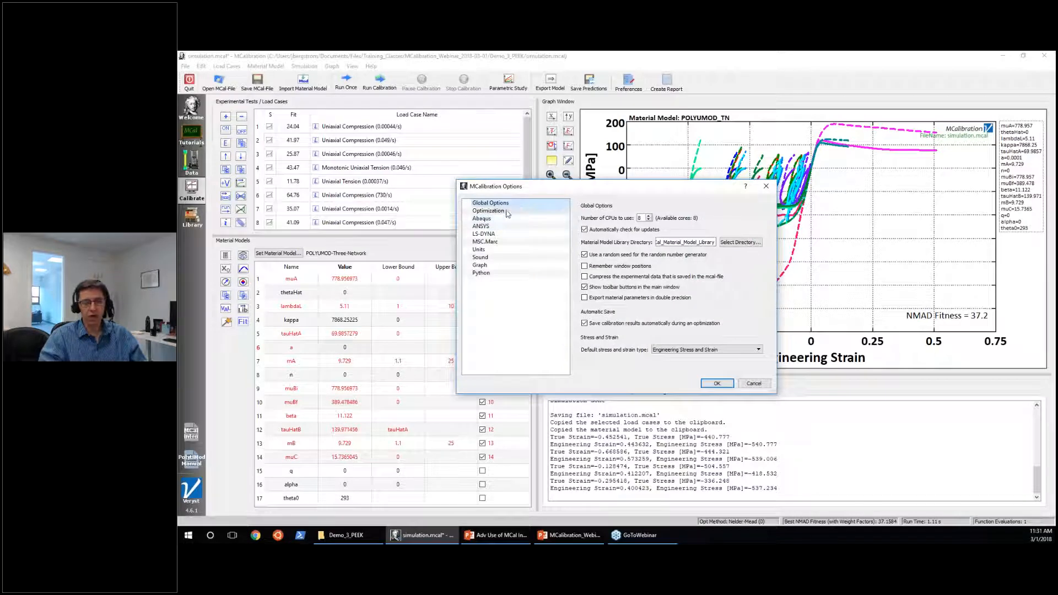
left_click(510, 205)
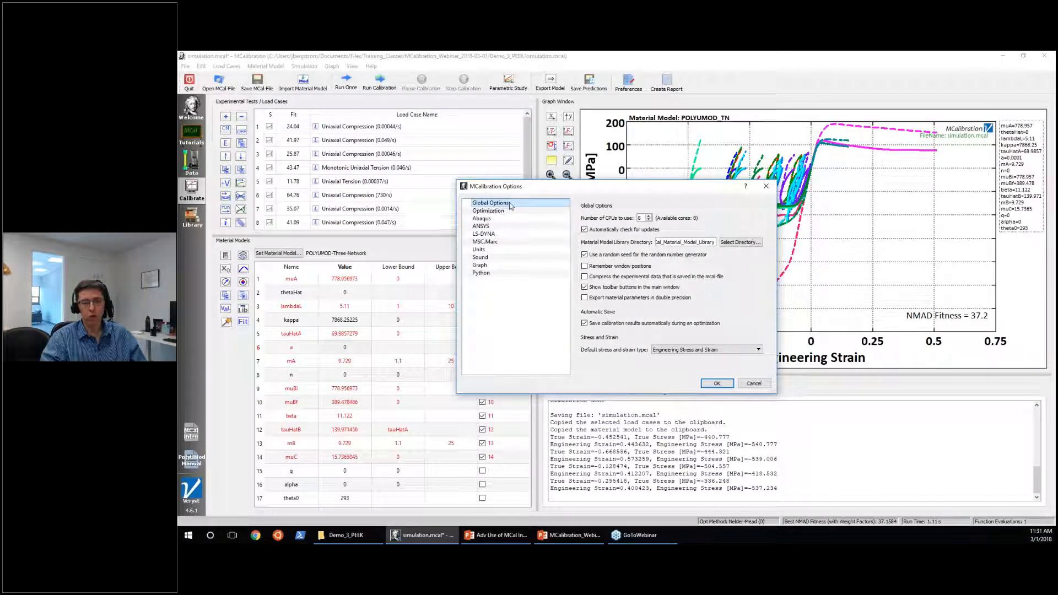
double_click(640, 217)
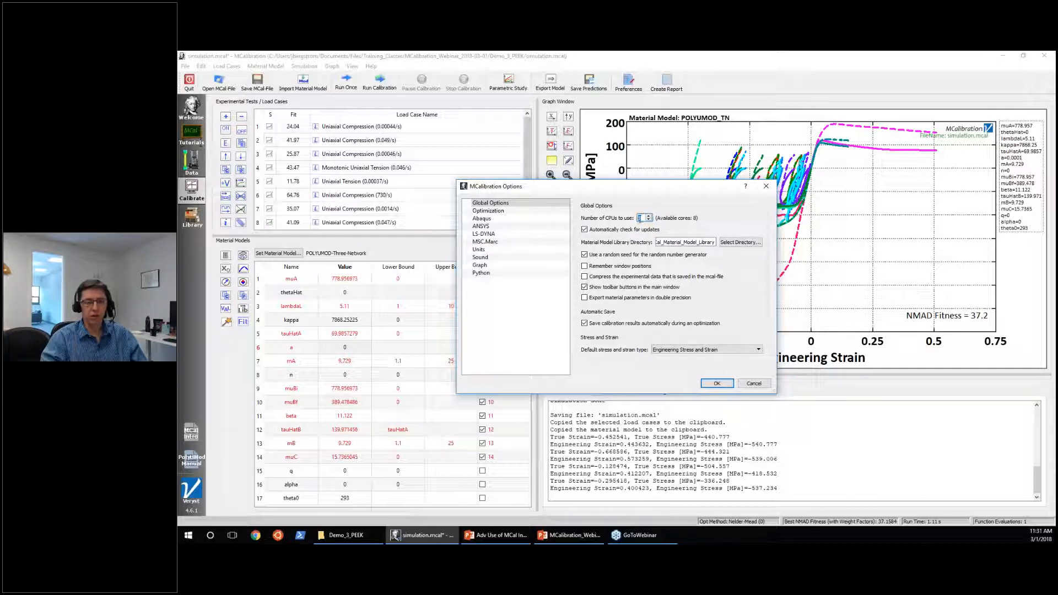
Set the optimization method to Automatic (Extensive) in the optimization preferences.
left_click(530, 213)
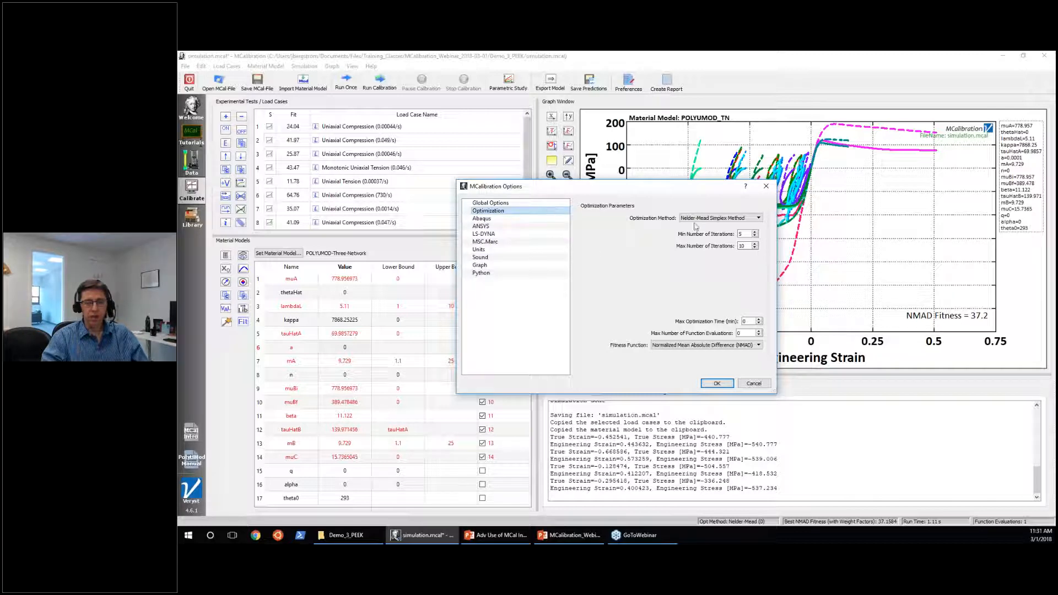
mouse_move(687, 223)
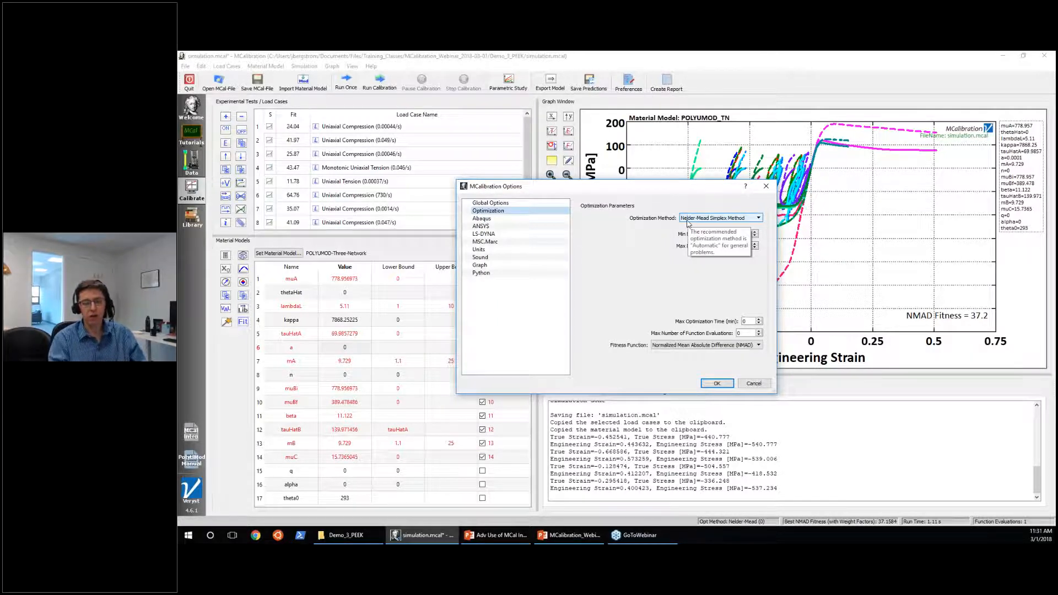
left_click(687, 221)
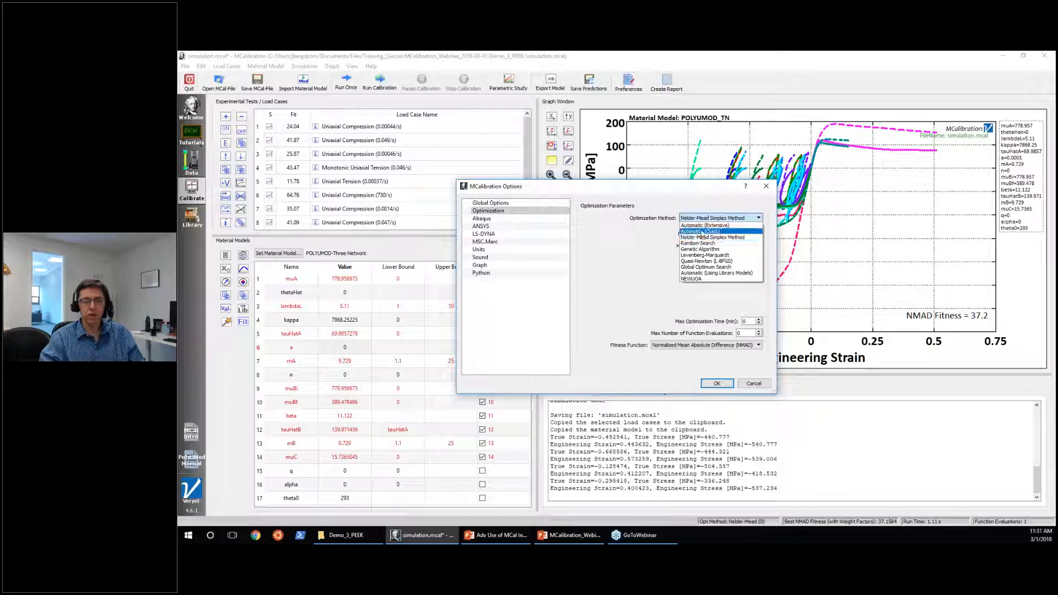
left_click(699, 225)
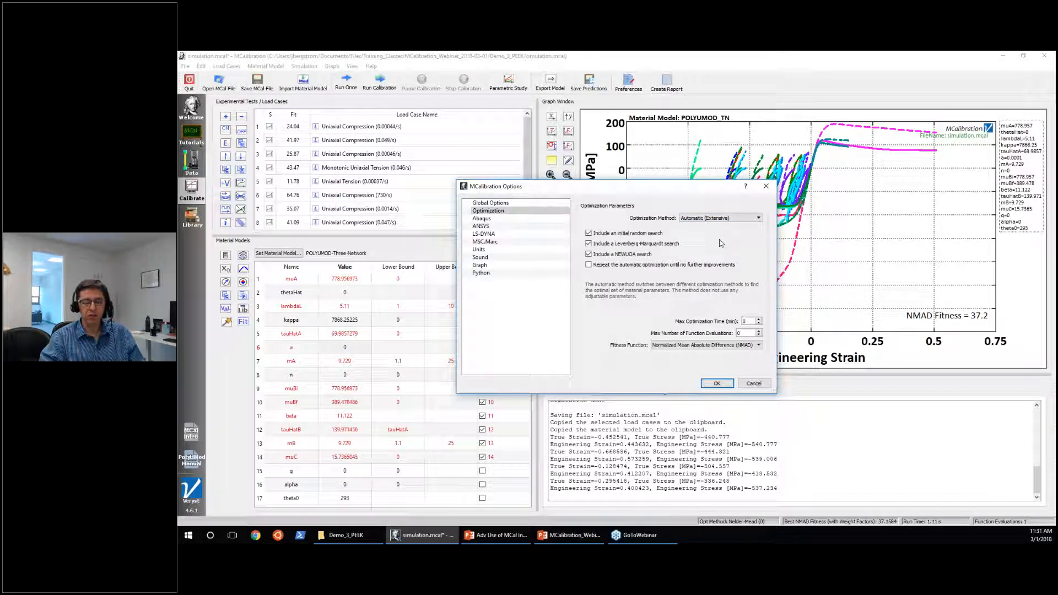
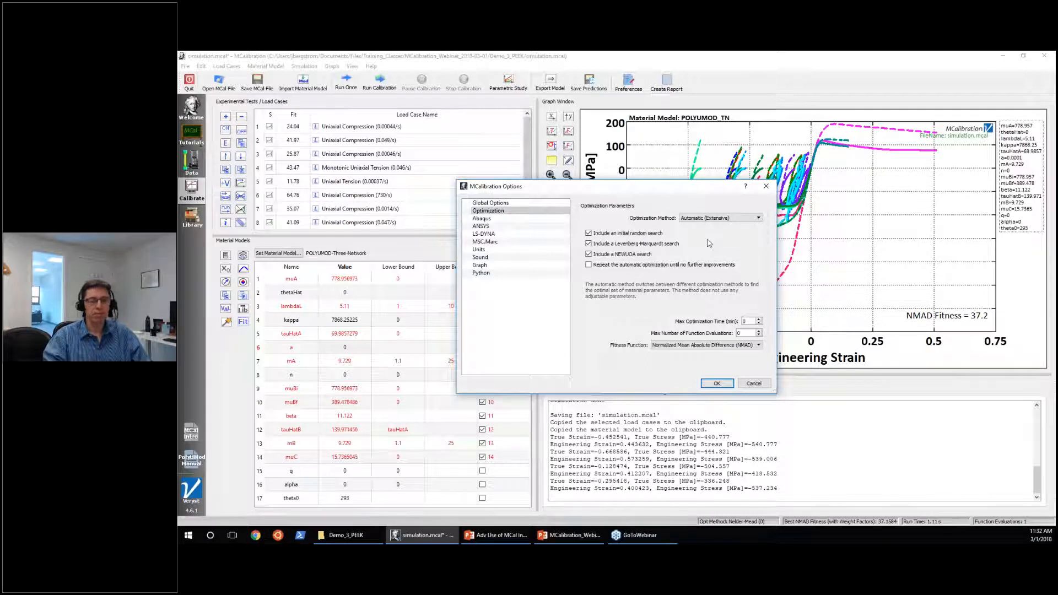
Review the available optimization methods, close the preferences without applying anything, and highlight the 730/s uniaxial compression curve in the graph.
left_click(714, 221)
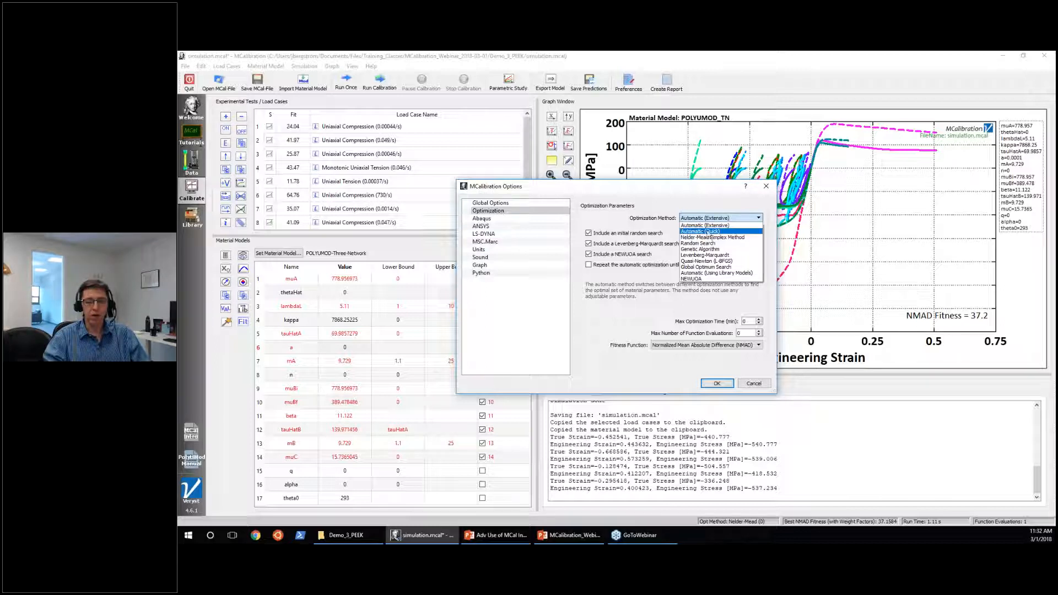
left_click(641, 224)
left_click_drag(646, 191, 914, 312)
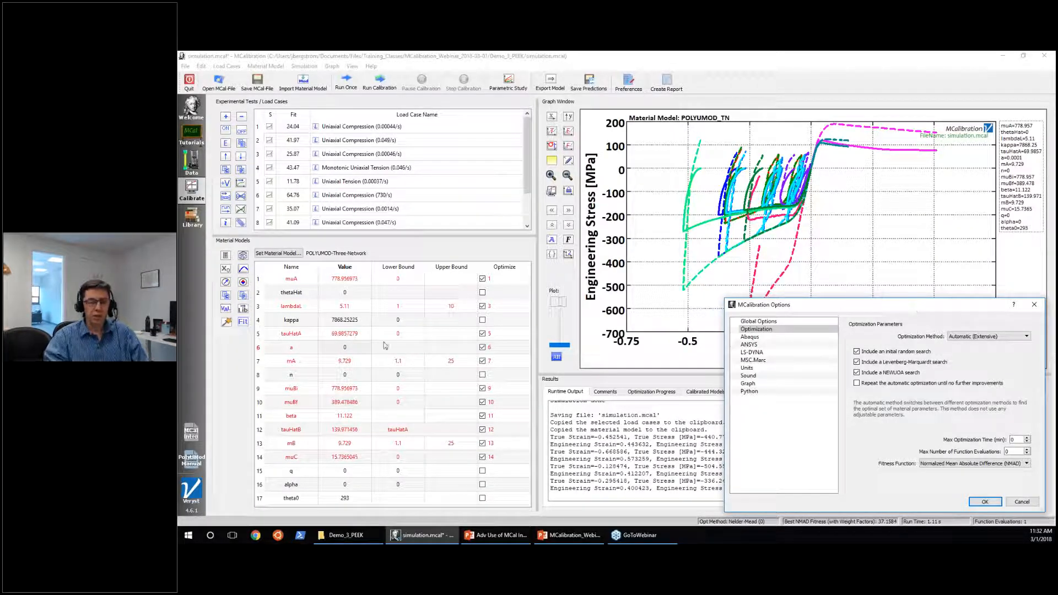
left_click(1020, 501)
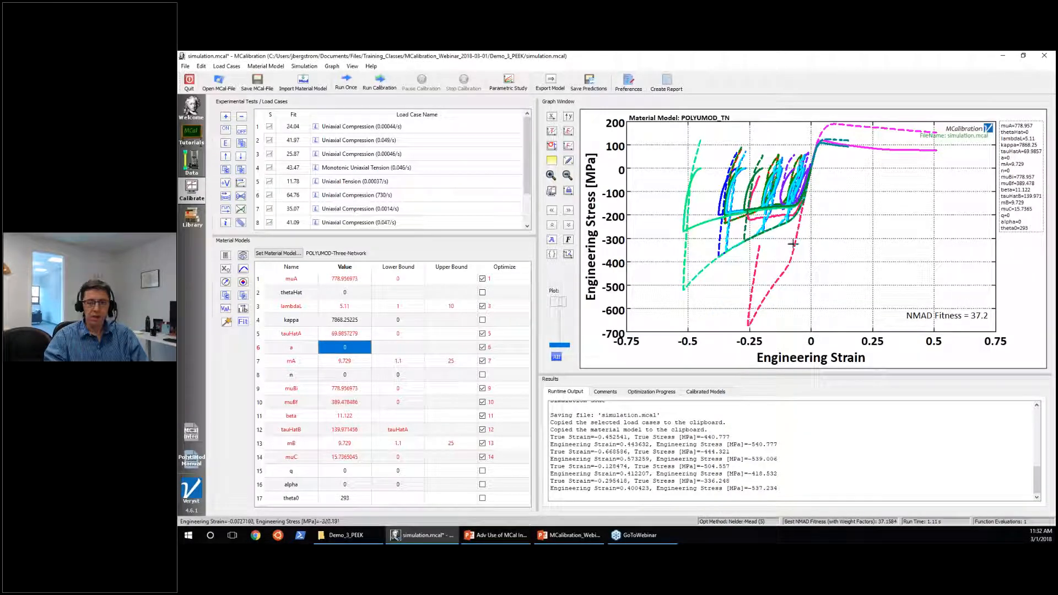
left_click(787, 266)
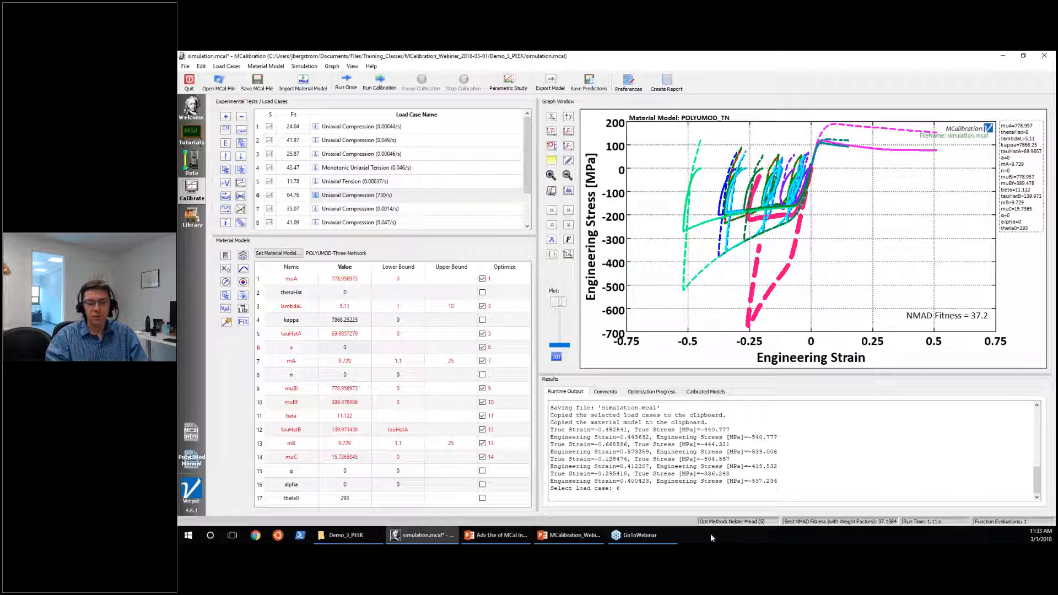
Look at the Automatic (Extensive) options in the optimization preferences, and set the optimization method to Nelder-Mead Simplex Method.
left_click(633, 90)
left_click(520, 212)
left_click(699, 218)
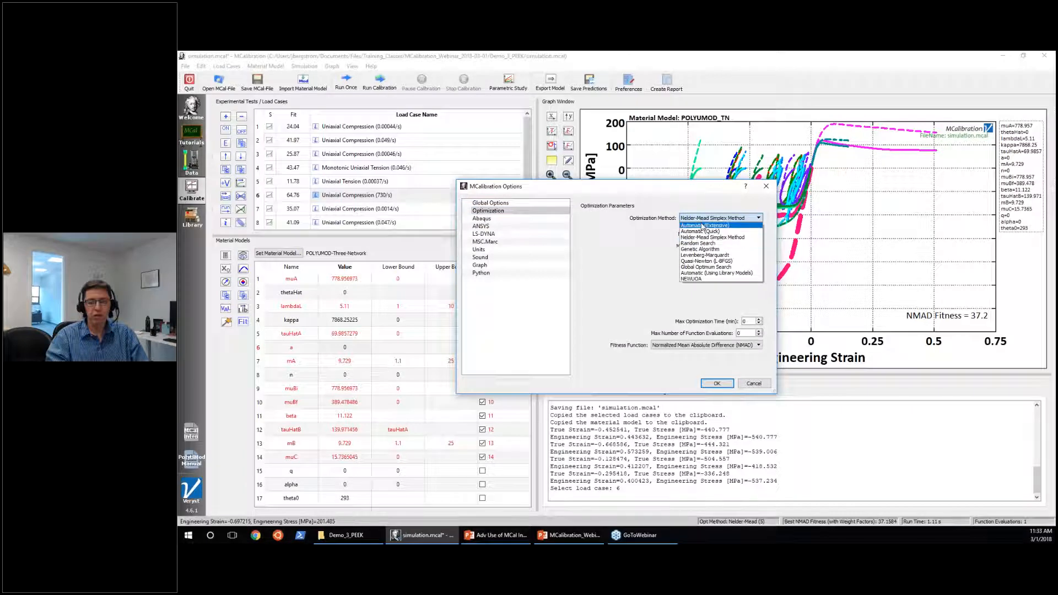
left_click(703, 225)
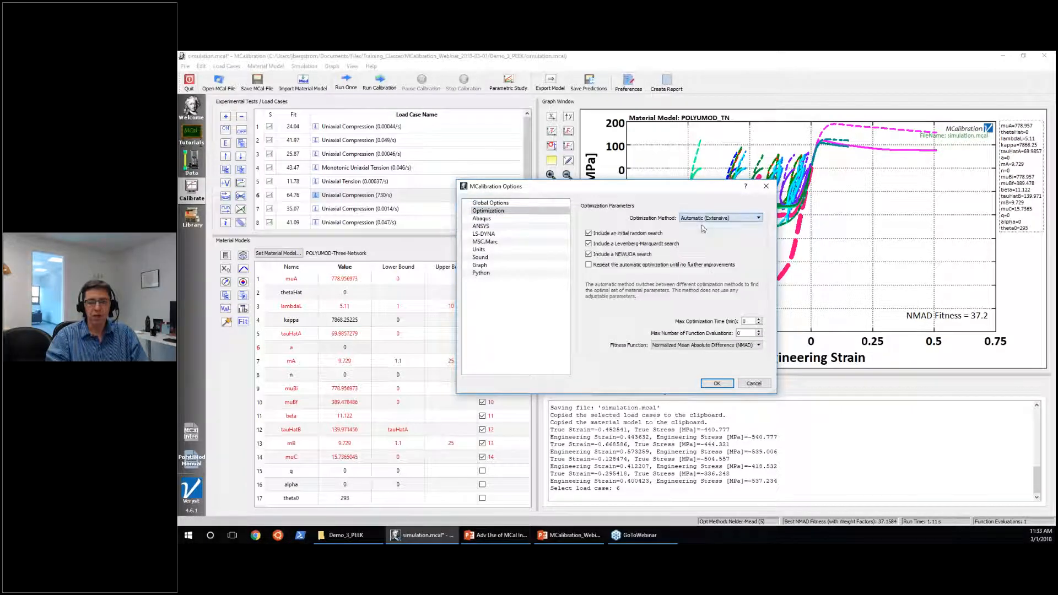
left_click_drag(596, 188, 743, 261)
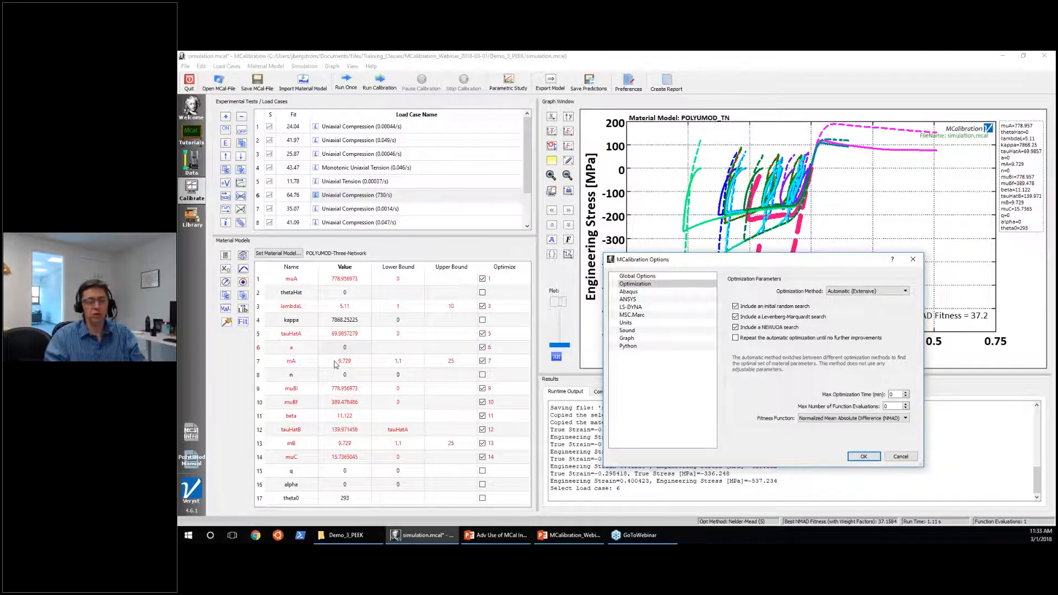
left_click(860, 291)
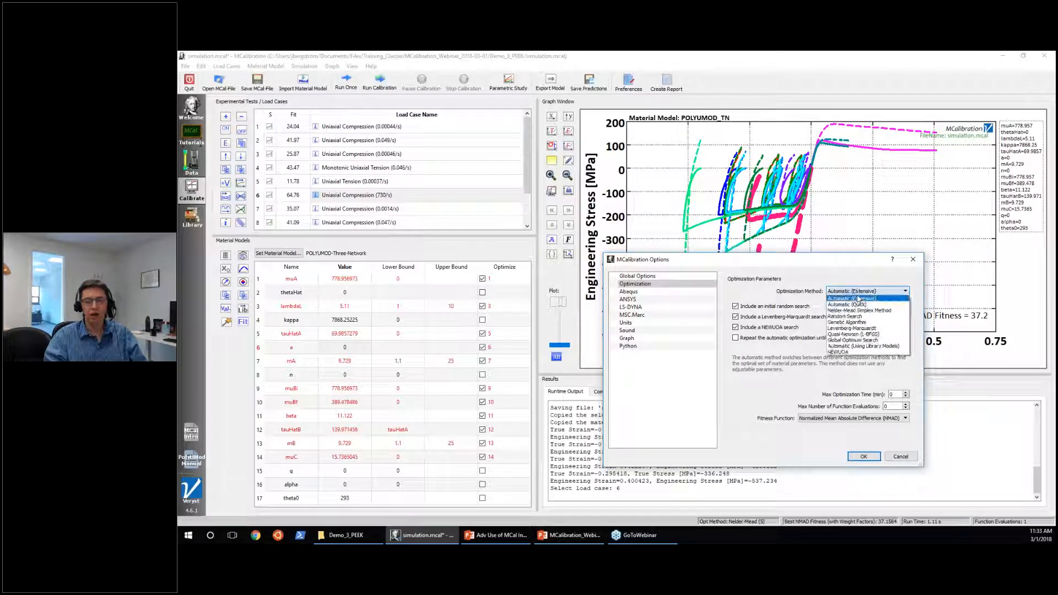
left_click(859, 311)
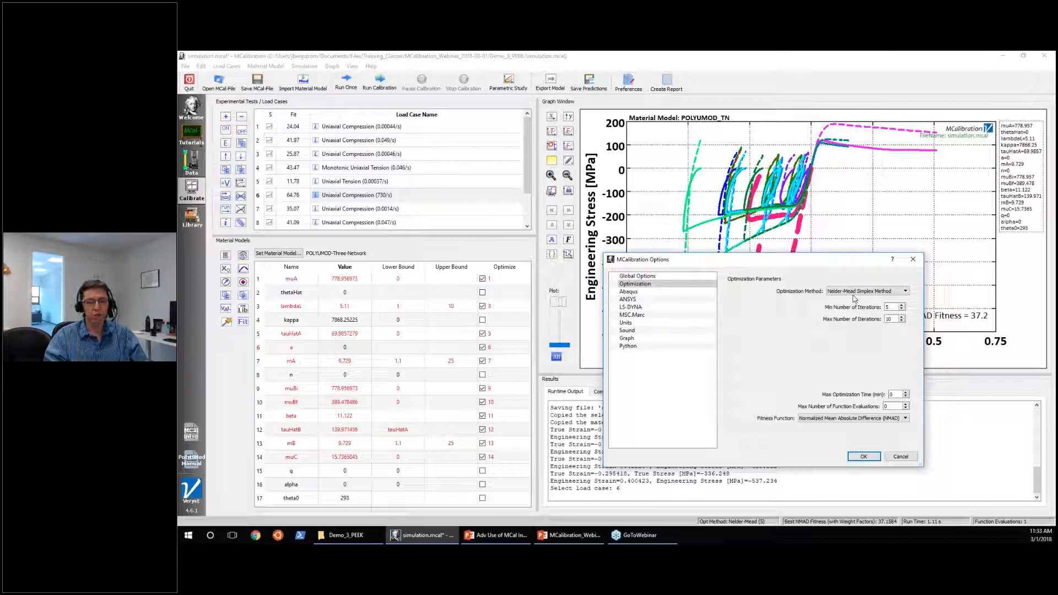
left_click(864, 456)
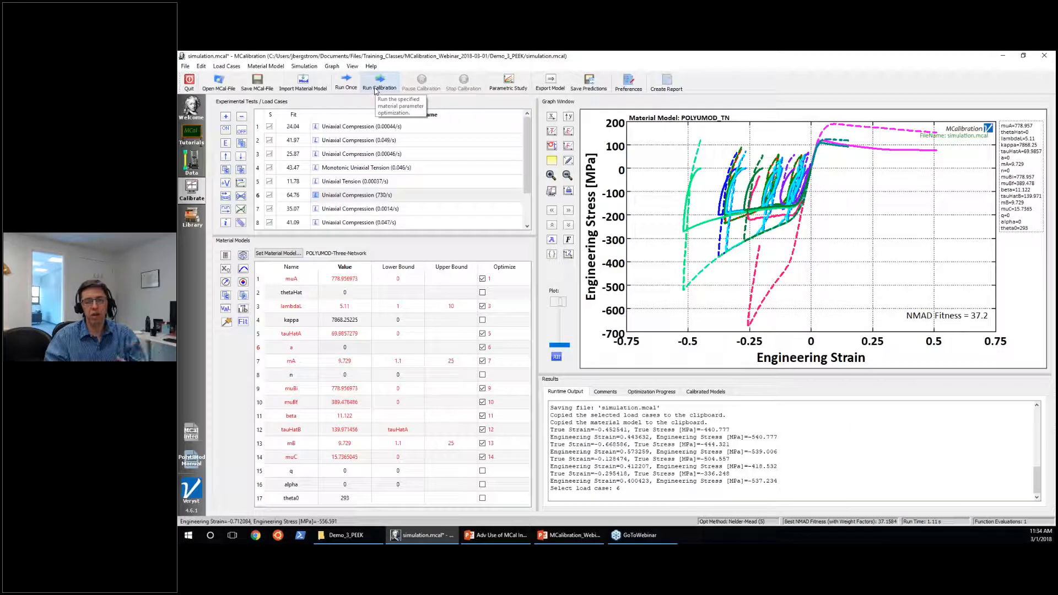
Run the material model calibration with the Nelder-Mead method and stop it partway through.
left_click(379, 89)
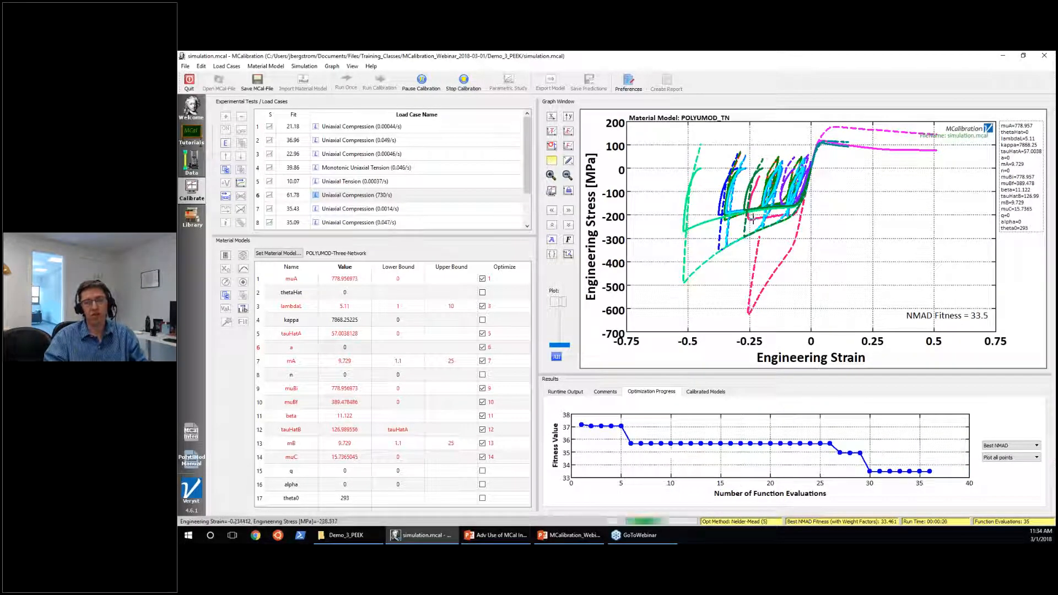
left_click(468, 90)
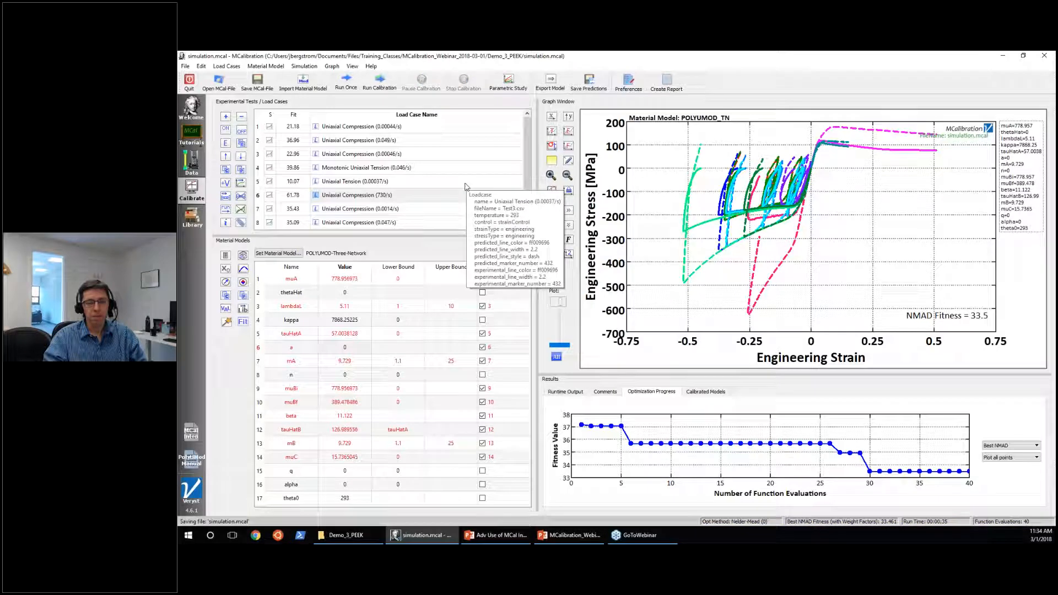
Change the optimization method to Automatic (Quick) in the optimization preferences.
left_click(627, 83)
left_click(488, 210)
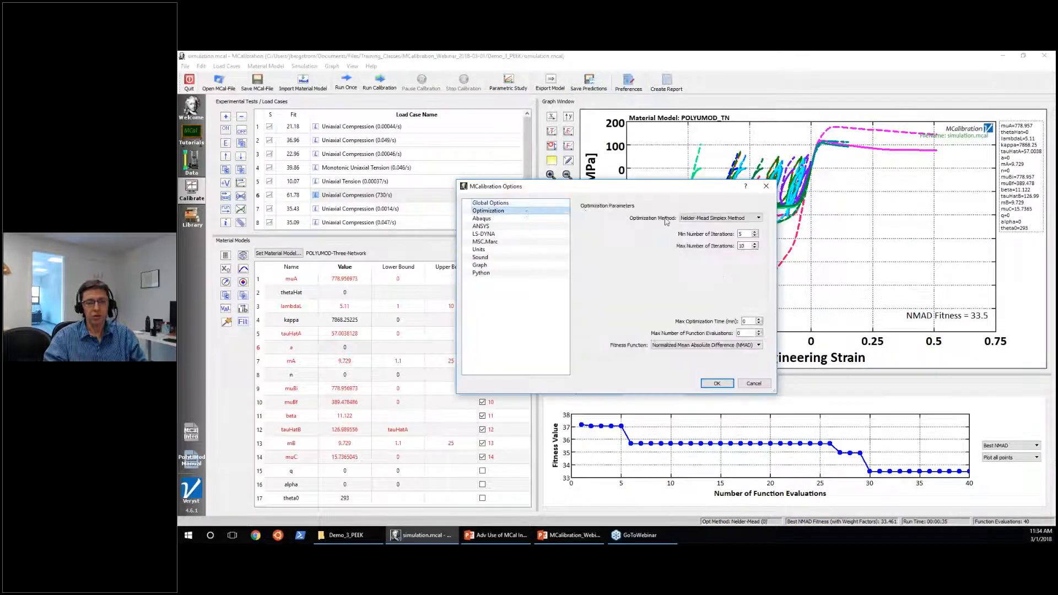
left_click(680, 218)
left_click(699, 224)
left_click(699, 218)
left_click(698, 225)
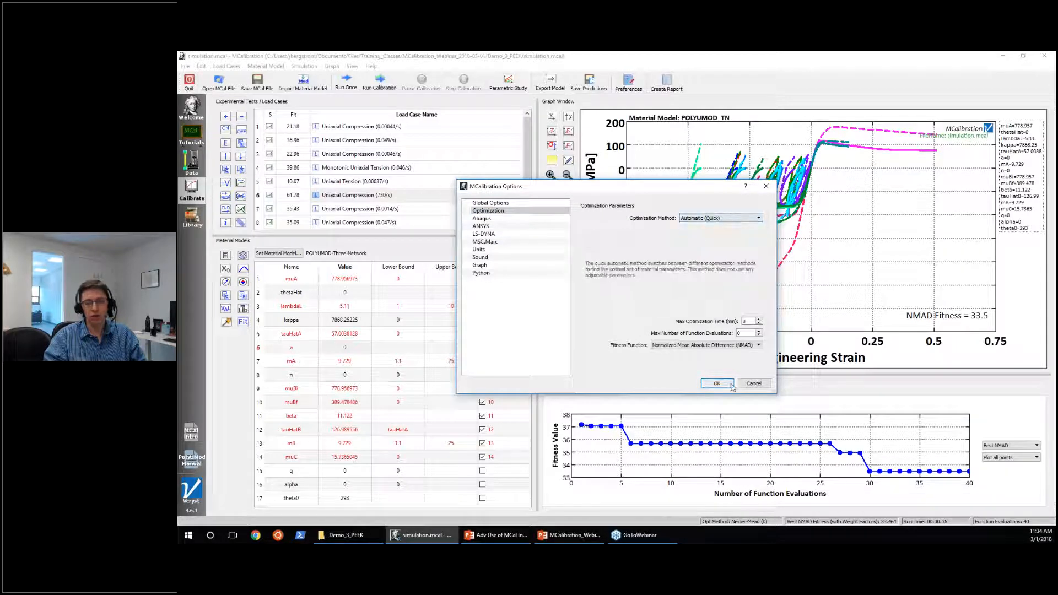
left_click(717, 383)
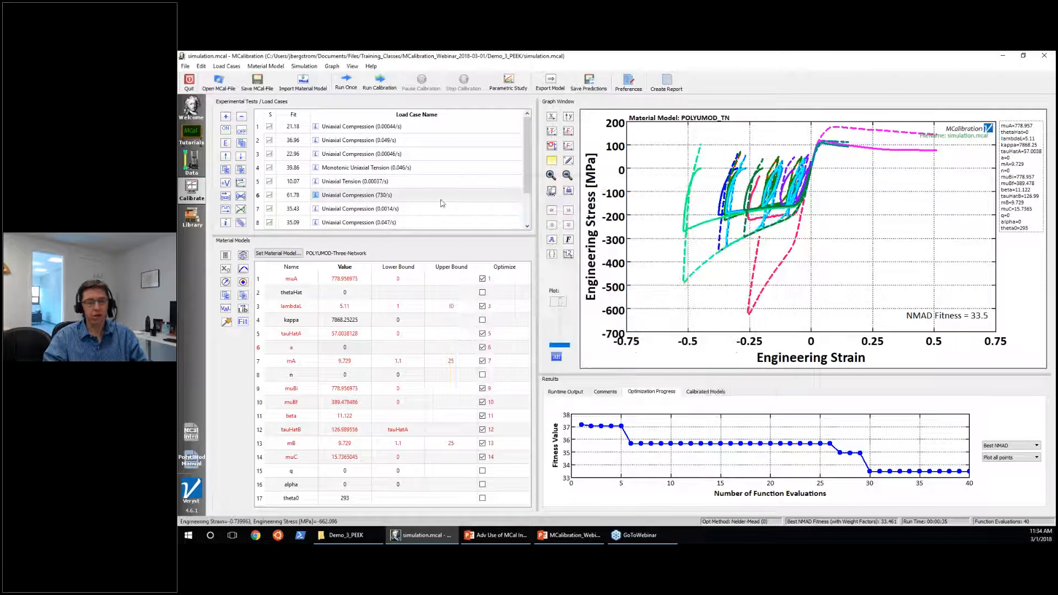
Run the calibration with the Automatic (Quick) method, stop it partway through, and save the calibration file.
left_click(376, 90)
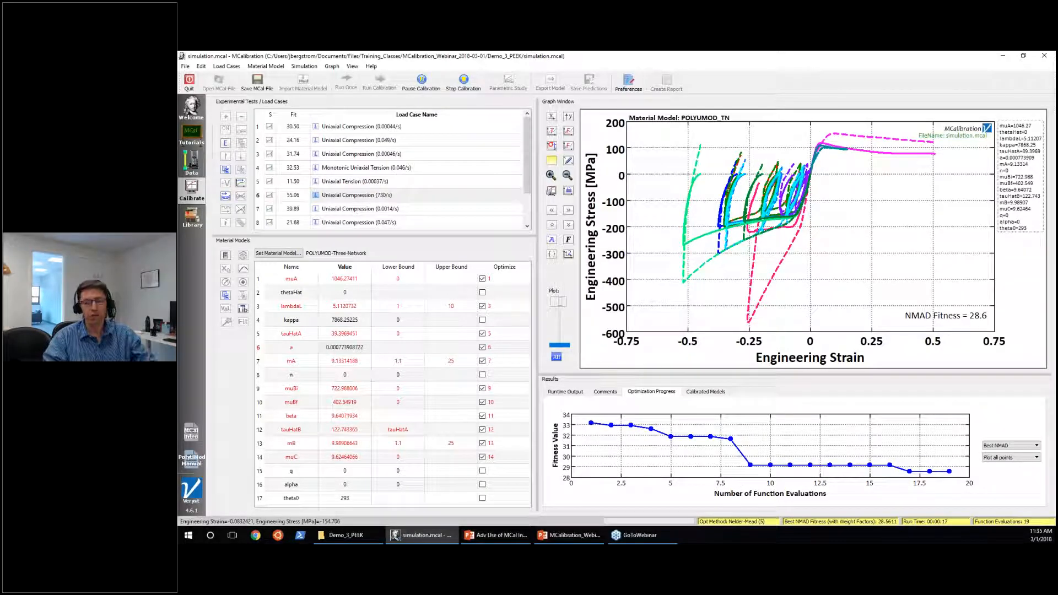
left_click(463, 81)
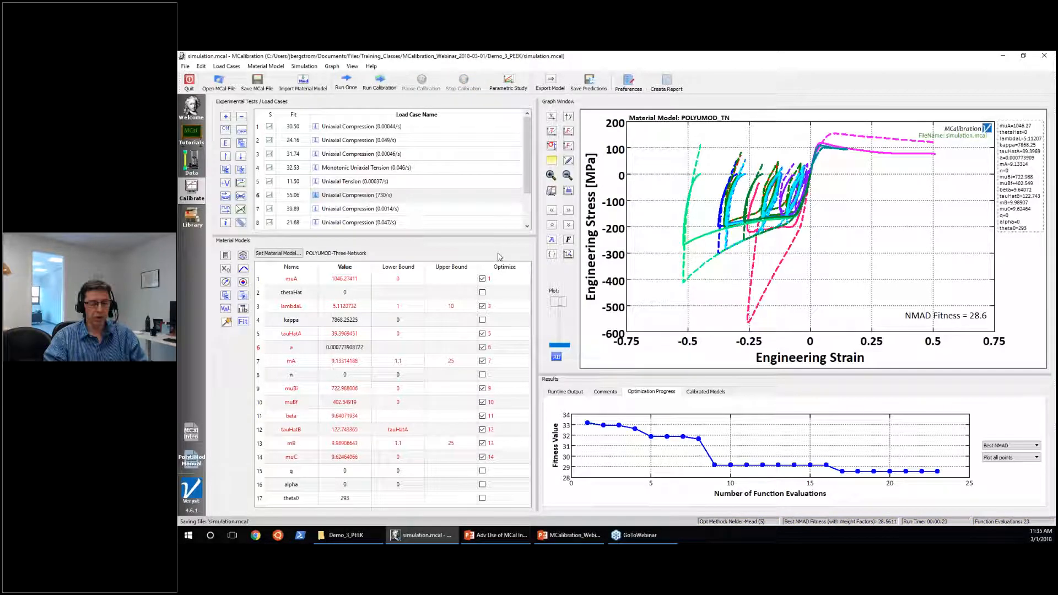
left_click(255, 89)
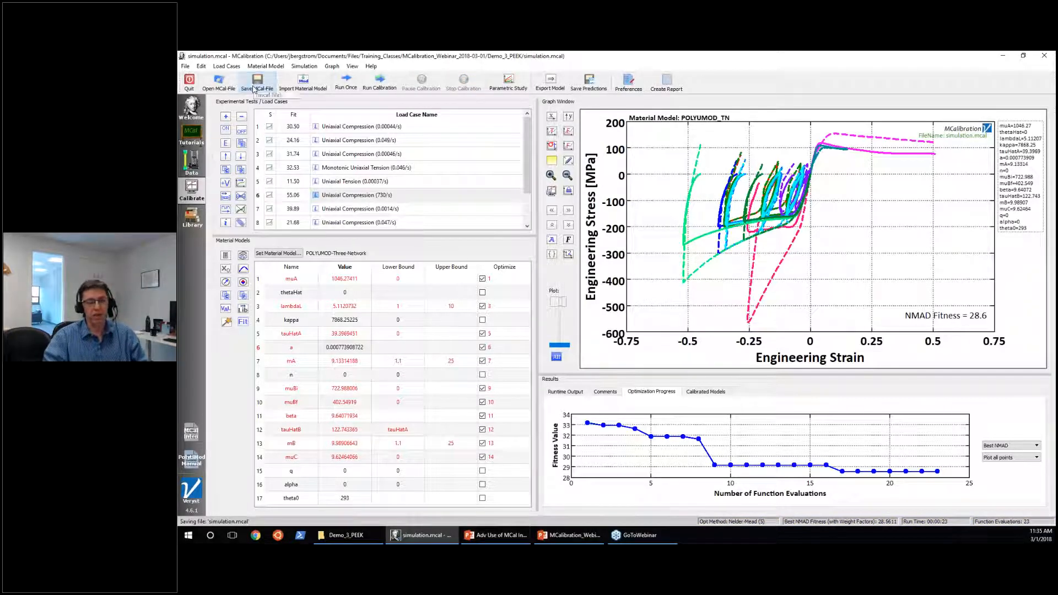
Show the list of calibrated models and select the POLYUMOD_TN entry.
left_click(698, 393)
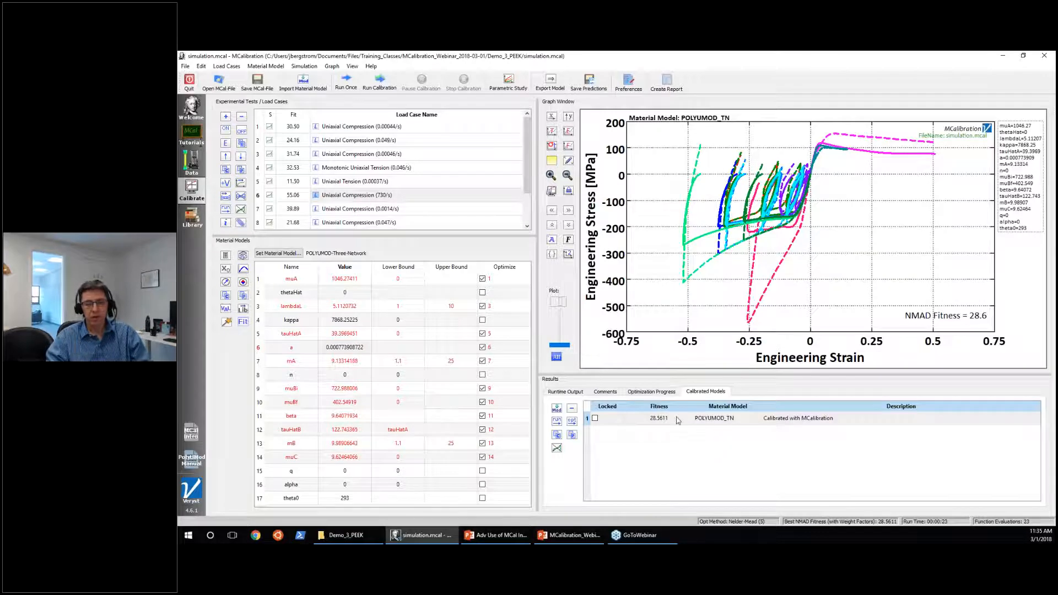
left_click(655, 420)
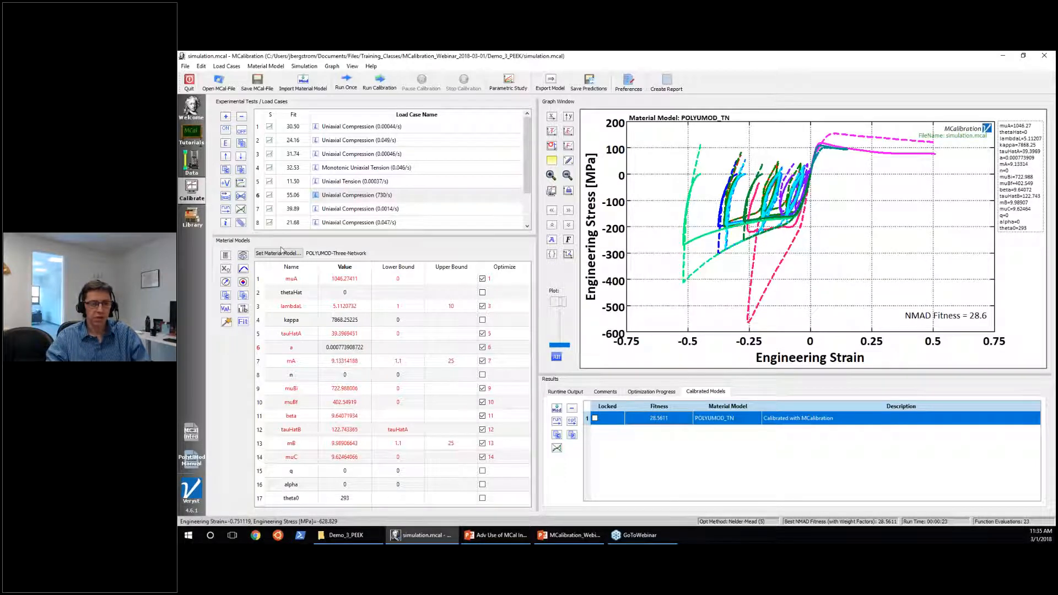
Change the material model to POLYUMOD-Bergstrom-Boyce and run the simulation once with its initial parameters.
left_click(279, 254)
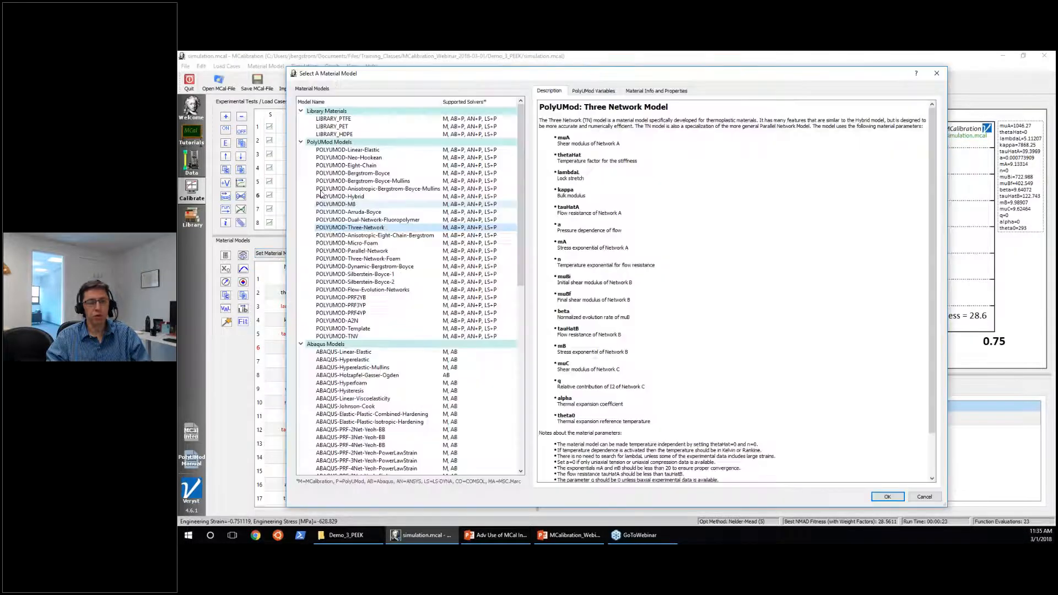
left_click(335, 173)
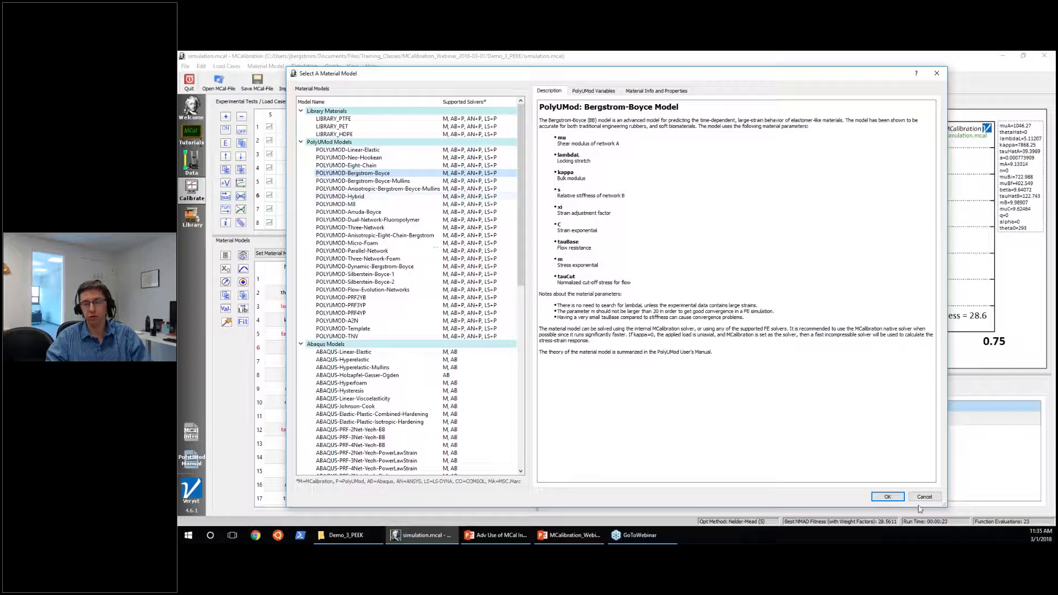
left_click(901, 502)
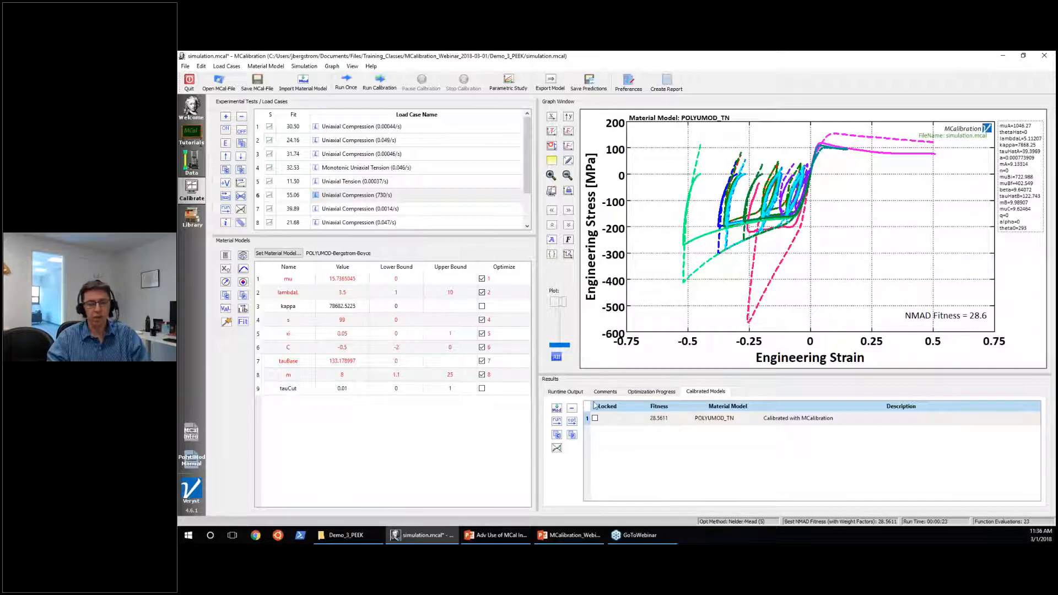
left_click(345, 83)
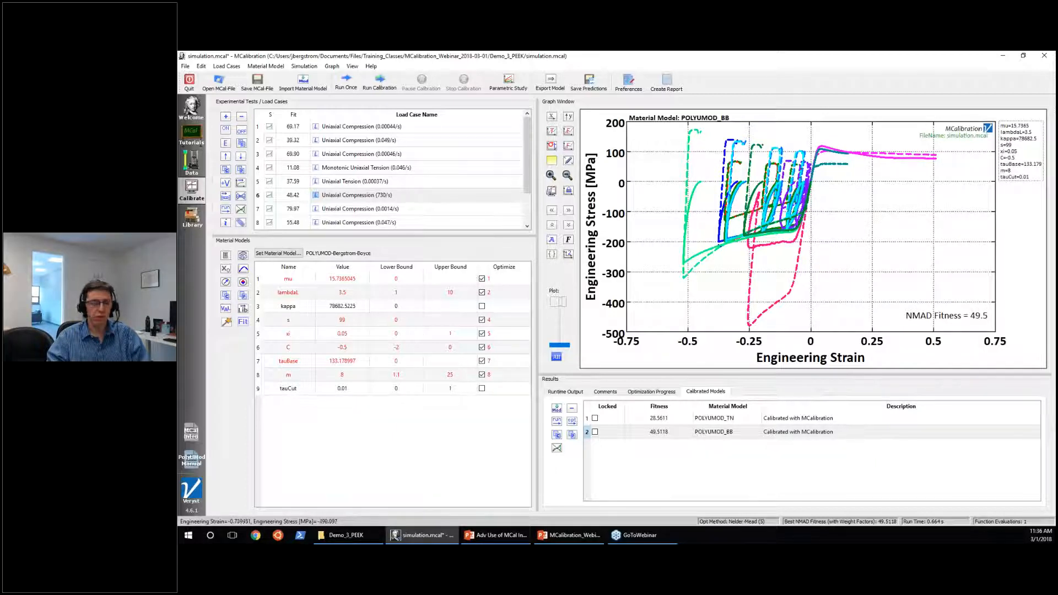
Save the file, copy the calibrated POLYUMOD_TN model back to the material model table, and run it once.
left_click(688, 433)
left_click(709, 418)
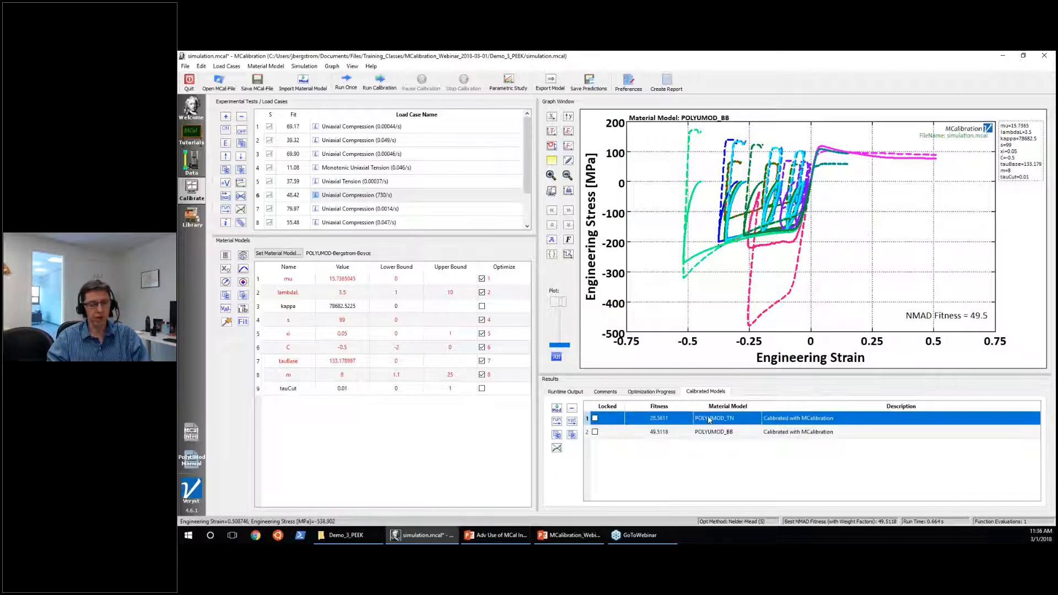
left_click(257, 83)
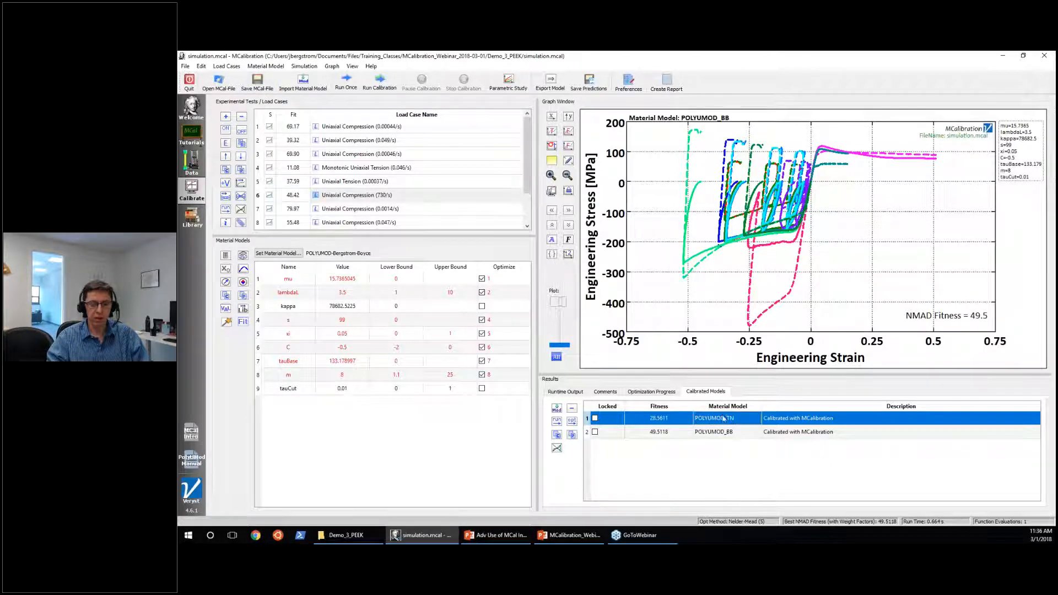
left_click(556, 409)
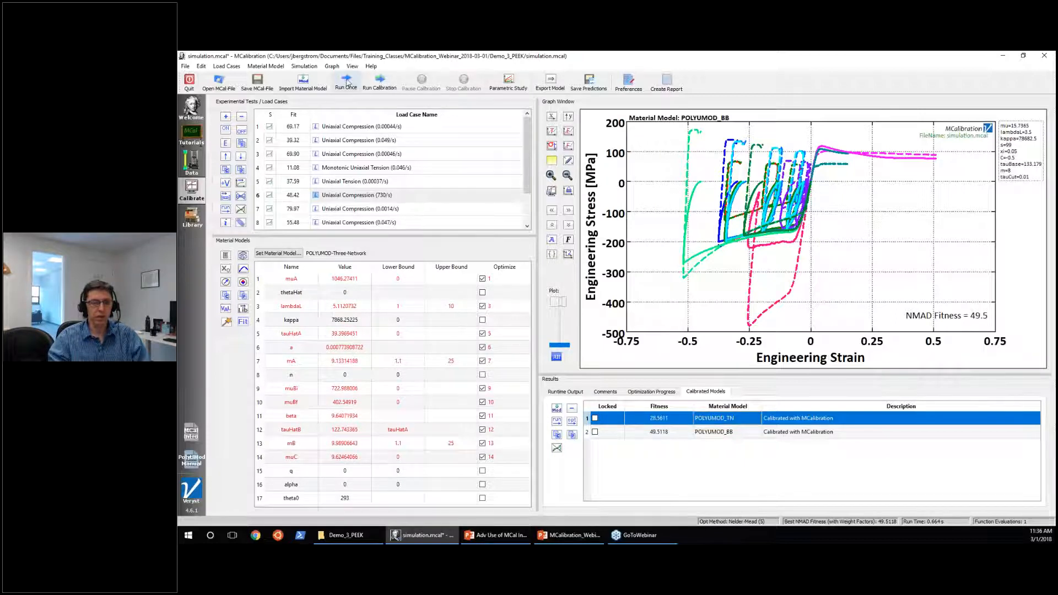
left_click(347, 82)
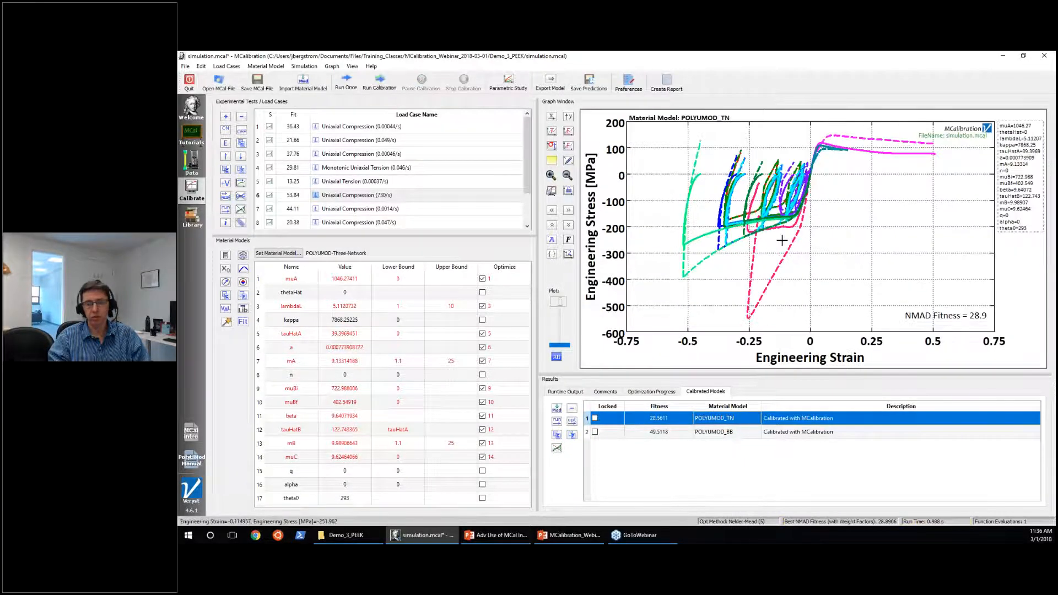
Load the stored POLYUMOD_BB model into the material model table and run it in a single operation.
left_click(724, 437)
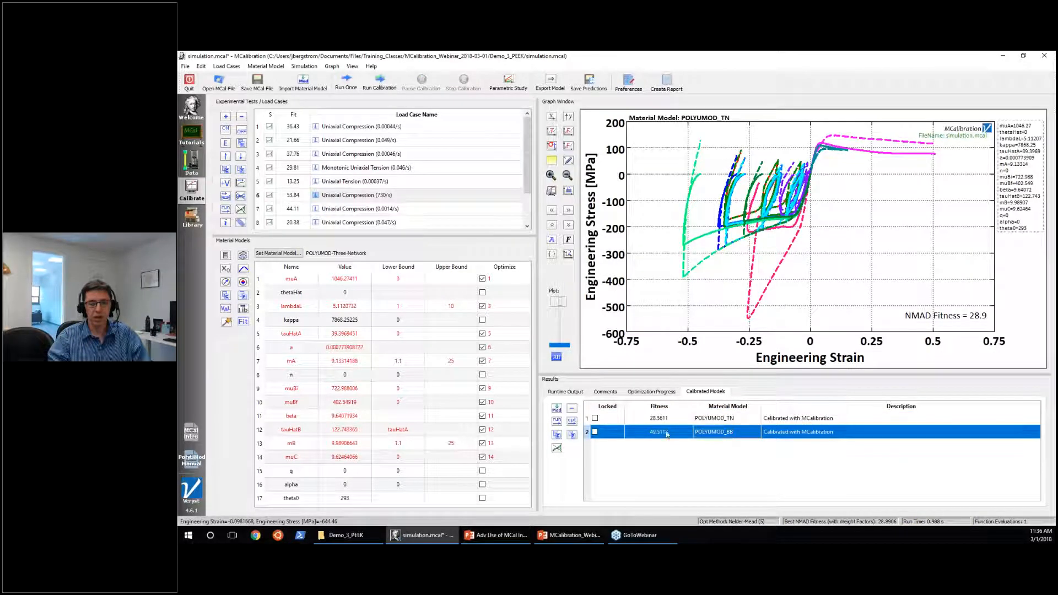
left_click(557, 422)
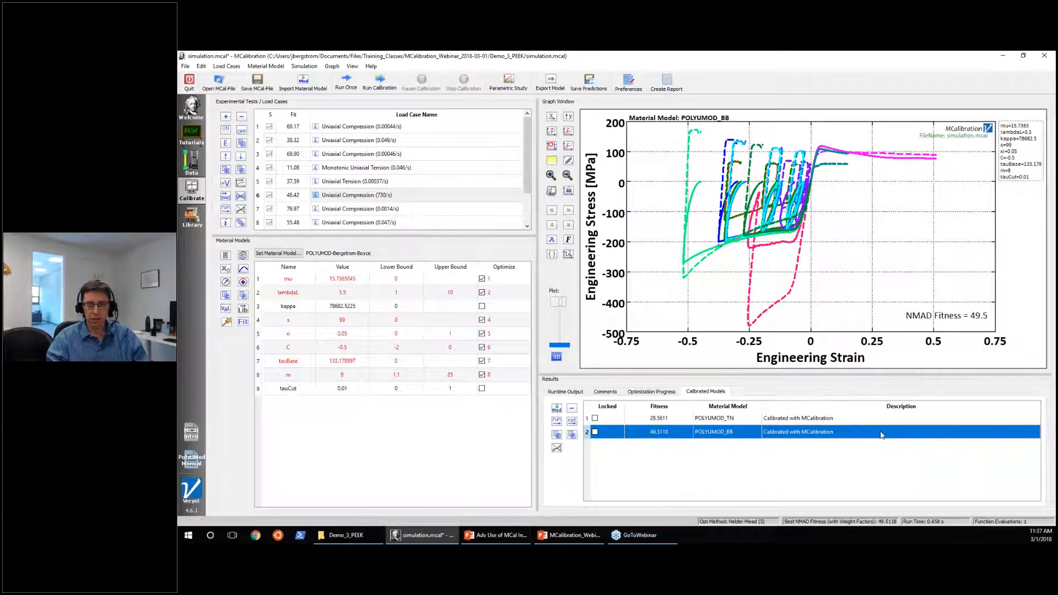
Set the description of the POLYUMOD_BB calibrated model to "Test 1" and lock that entry.
double_click(830, 433)
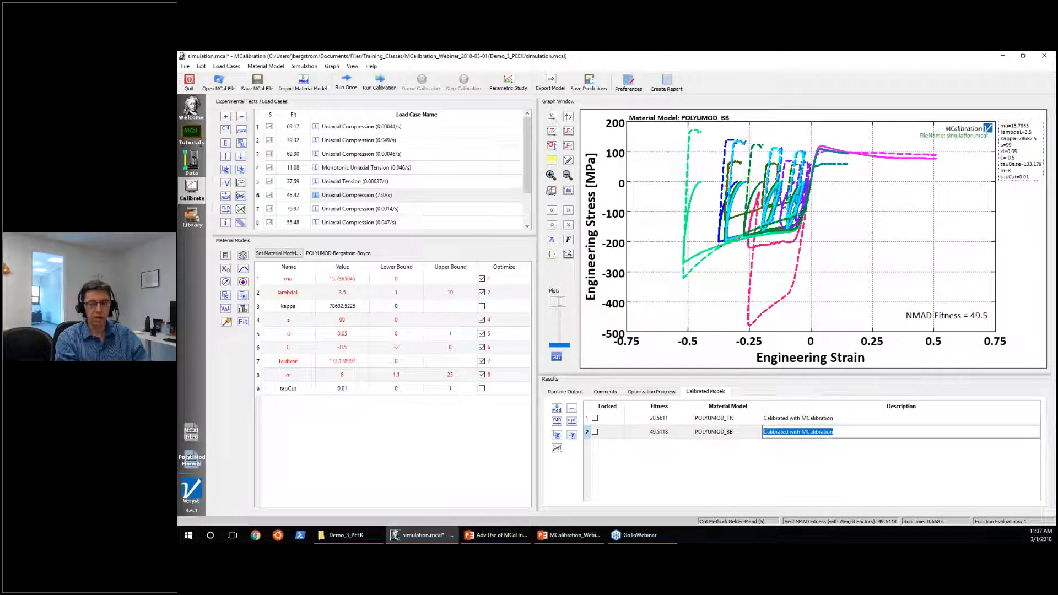
type("Test 1")
key("Return")
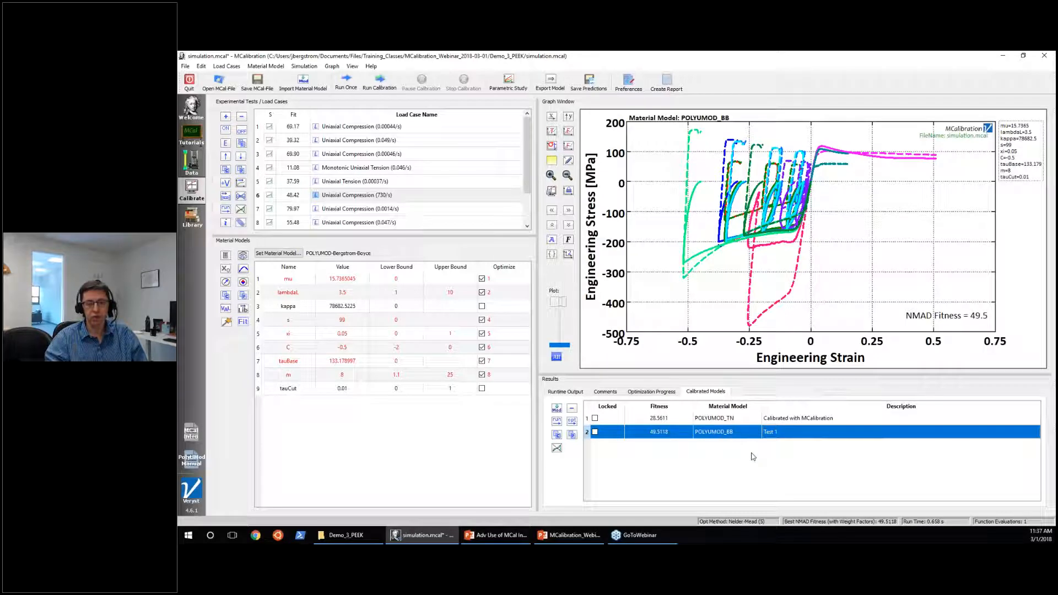
left_click(594, 433)
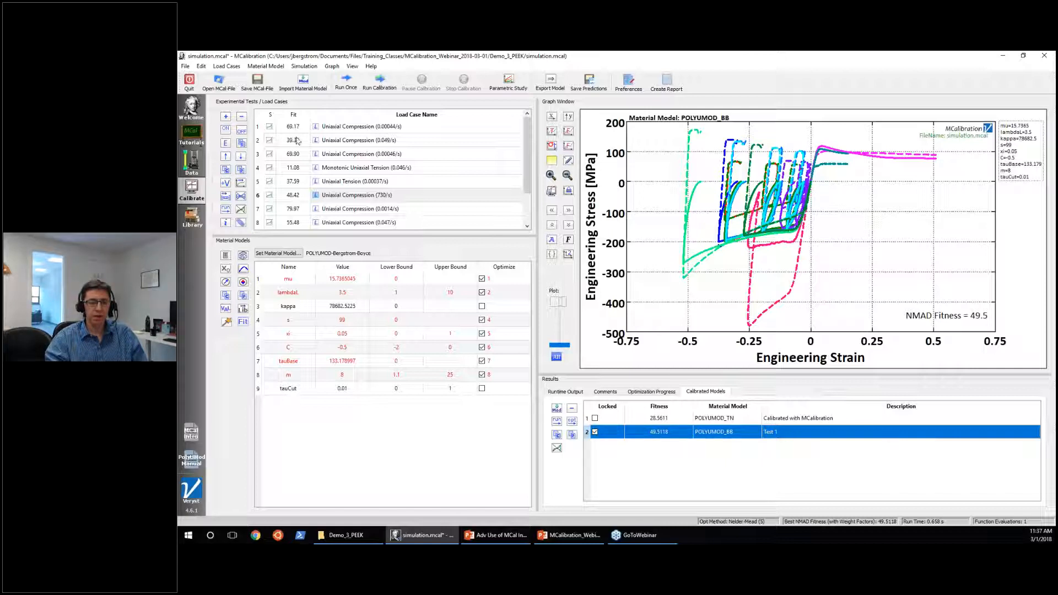
Run the Bergstrom-Boyce model once more and compare its new calibrated model entry with the locked Test 1 entry.
left_click(347, 83)
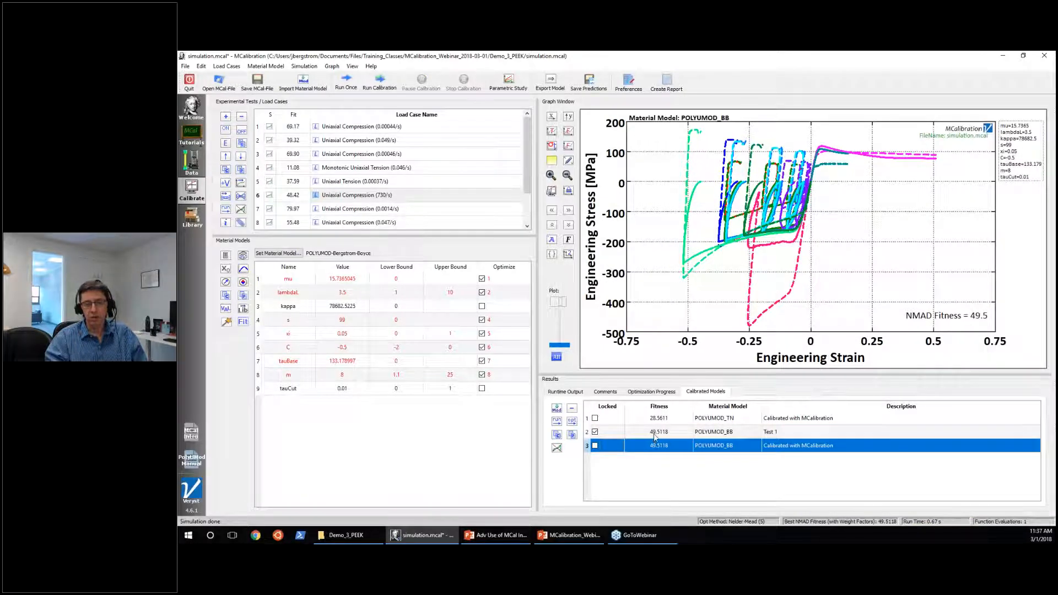
left_click(778, 434)
left_click(778, 442)
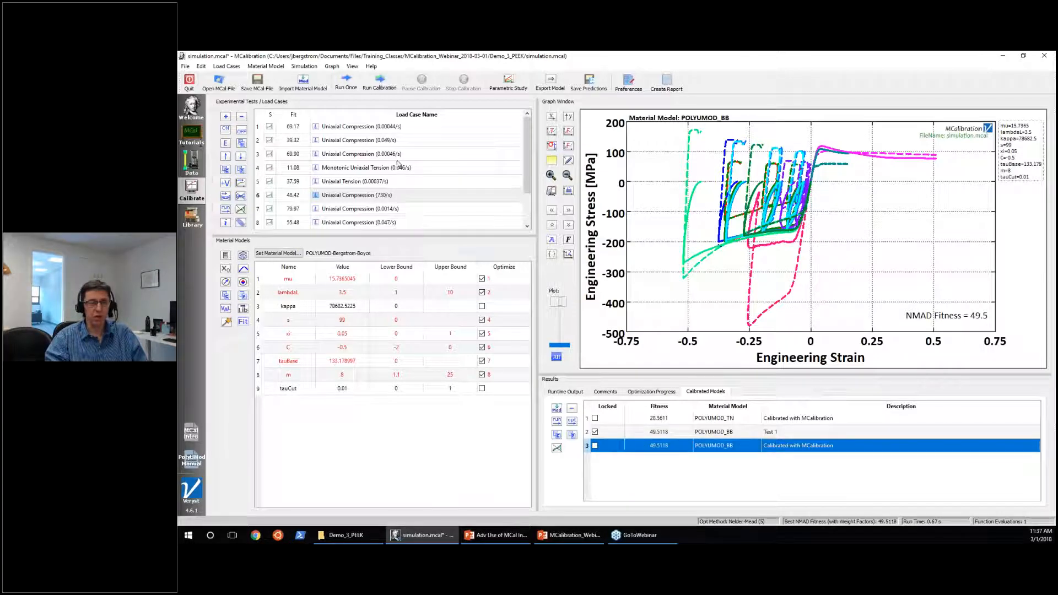
Run a calibration of the Bergstrom-Boyce model and compare its fitness with the other stored calibrated models.
left_click(380, 82)
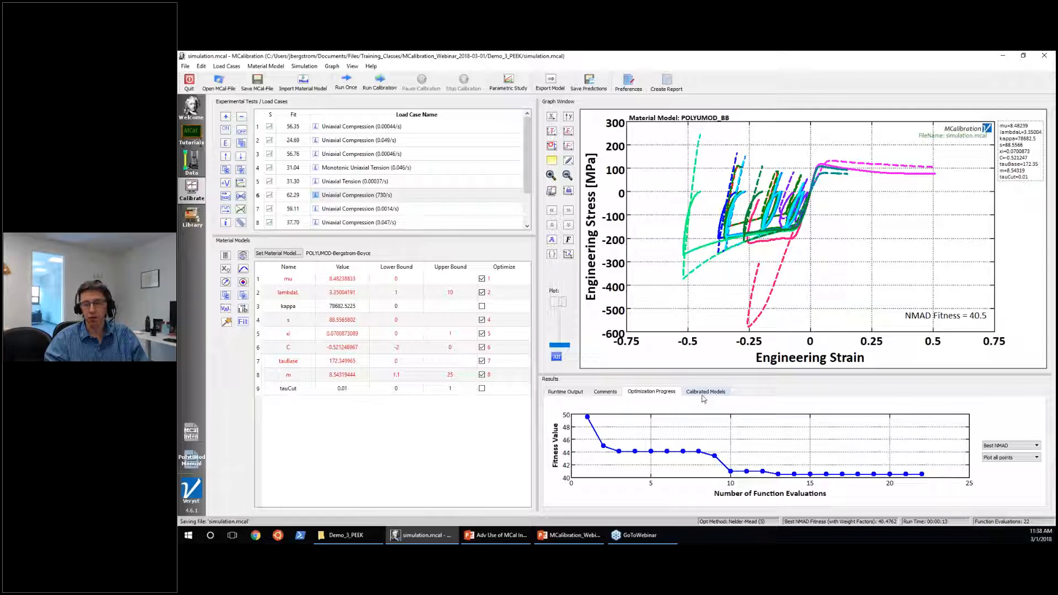
left_click(703, 392)
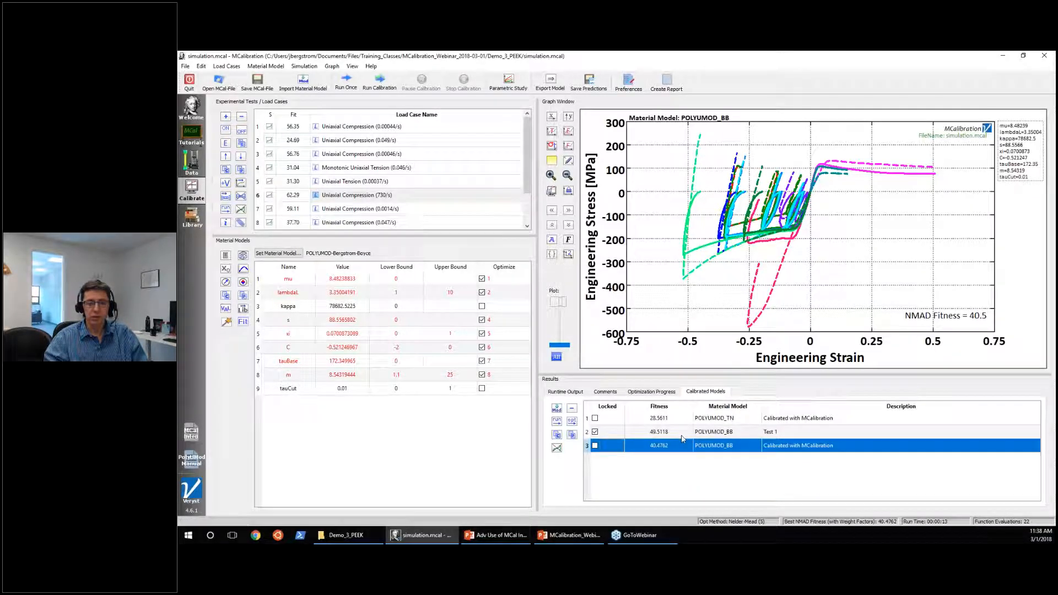
left_click(710, 421)
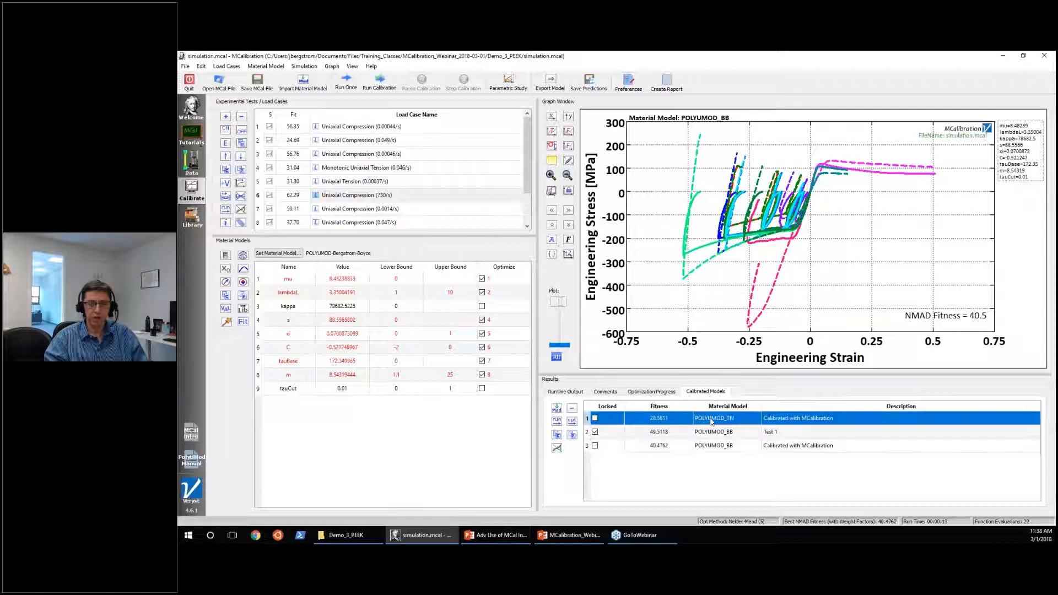
left_click(659, 433)
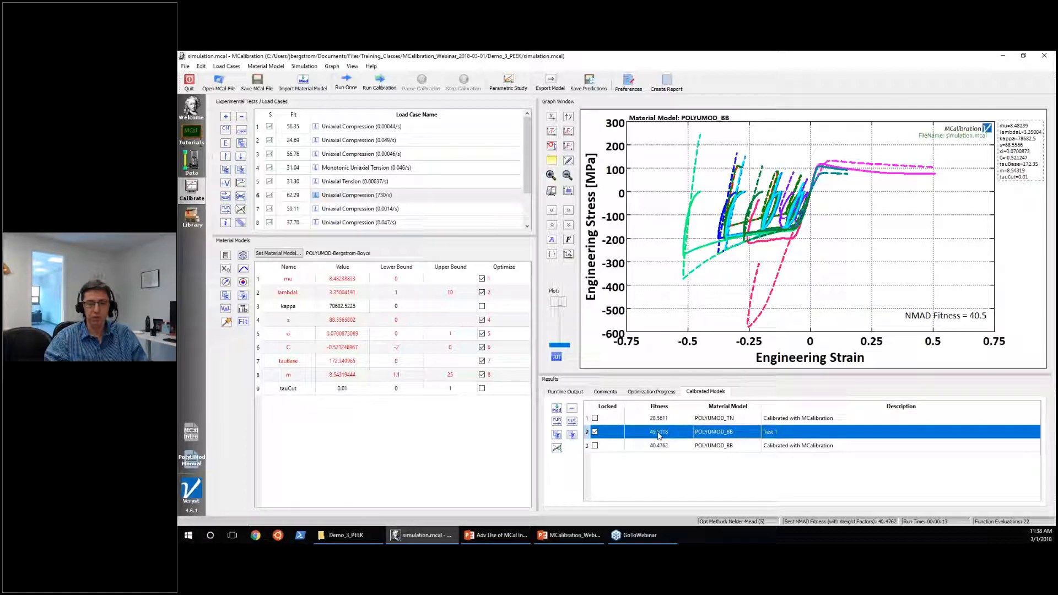
left_click(705, 448)
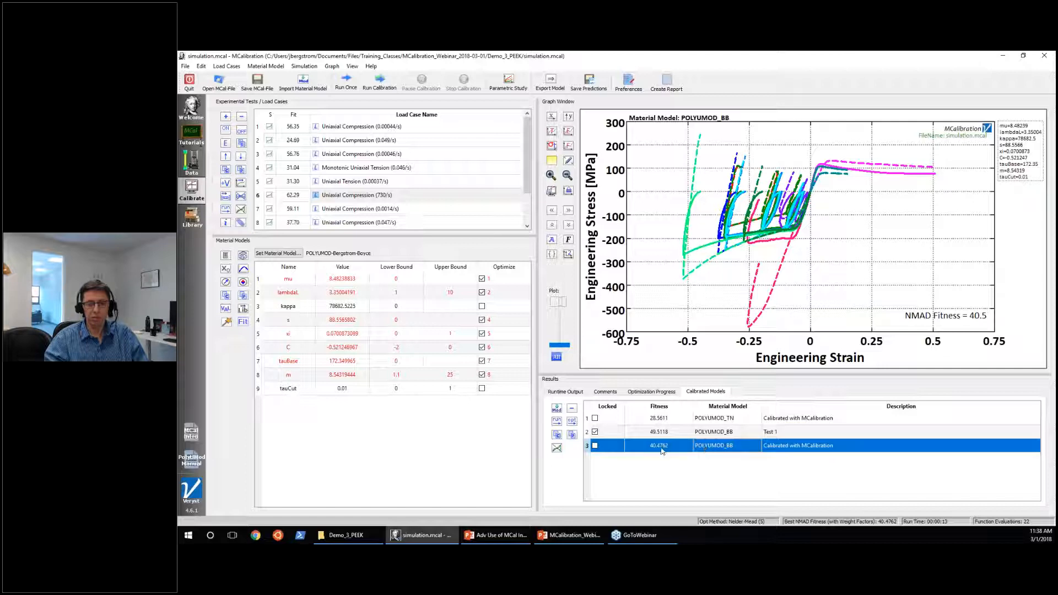
left_click(663, 420)
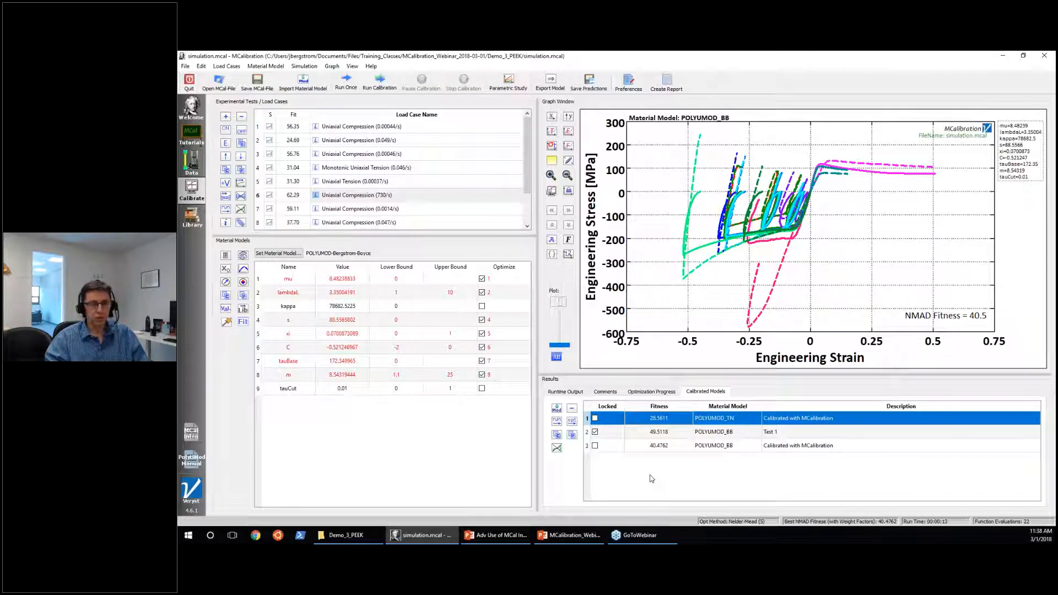
Enlarge the load case list to show every entry and examine the initial slopes of the stress-strain curves near zero strain.
left_click_drag(444, 238, 439, 326)
left_click(577, 393)
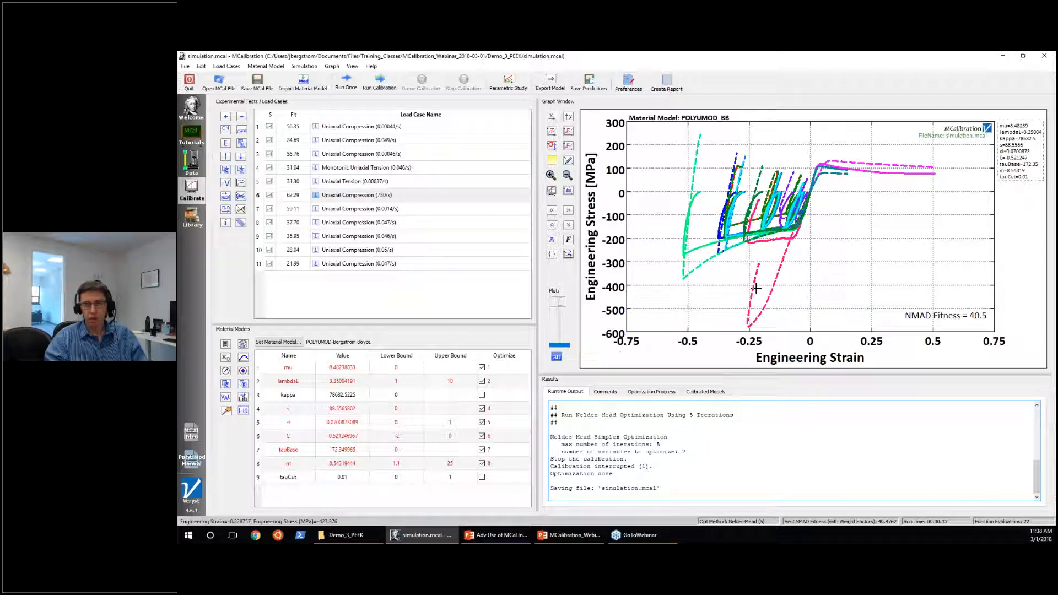
left_click_drag(789, 166, 830, 217)
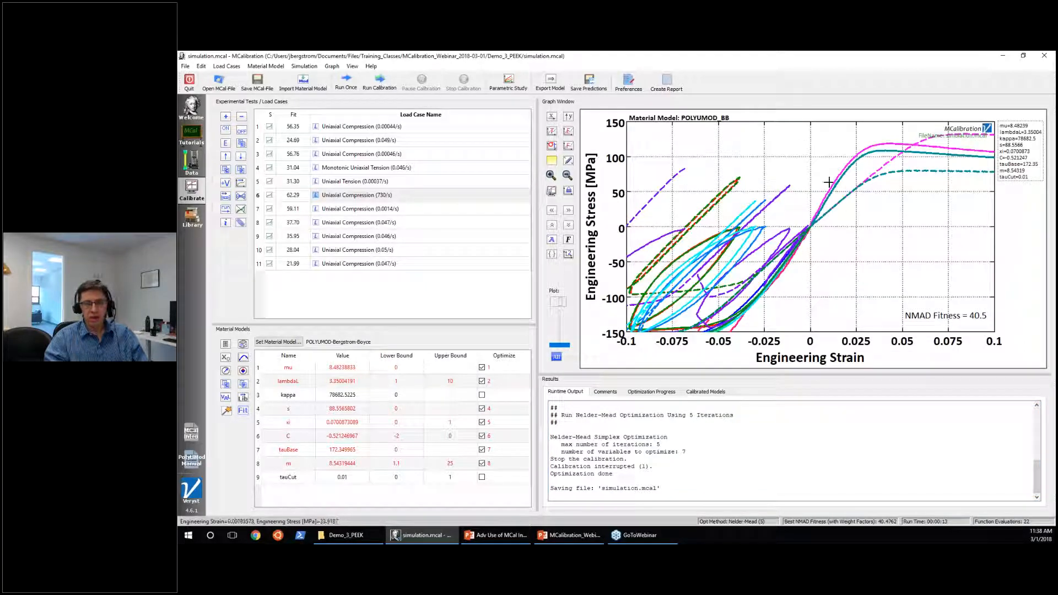
left_click_drag(847, 170, 800, 249)
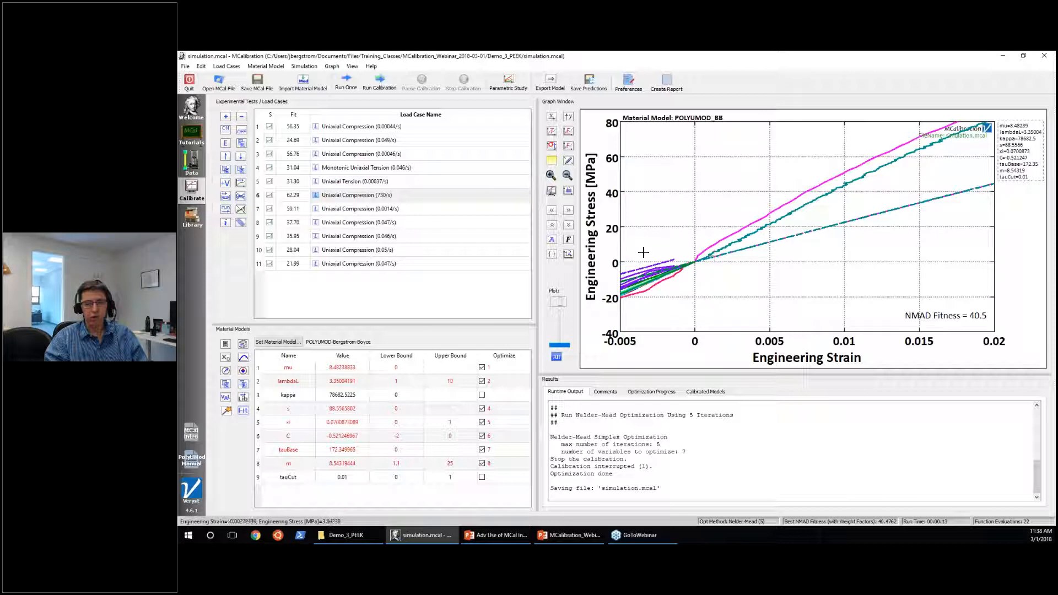
Clear the predicted results from all eleven load cases.
left_click(387, 265)
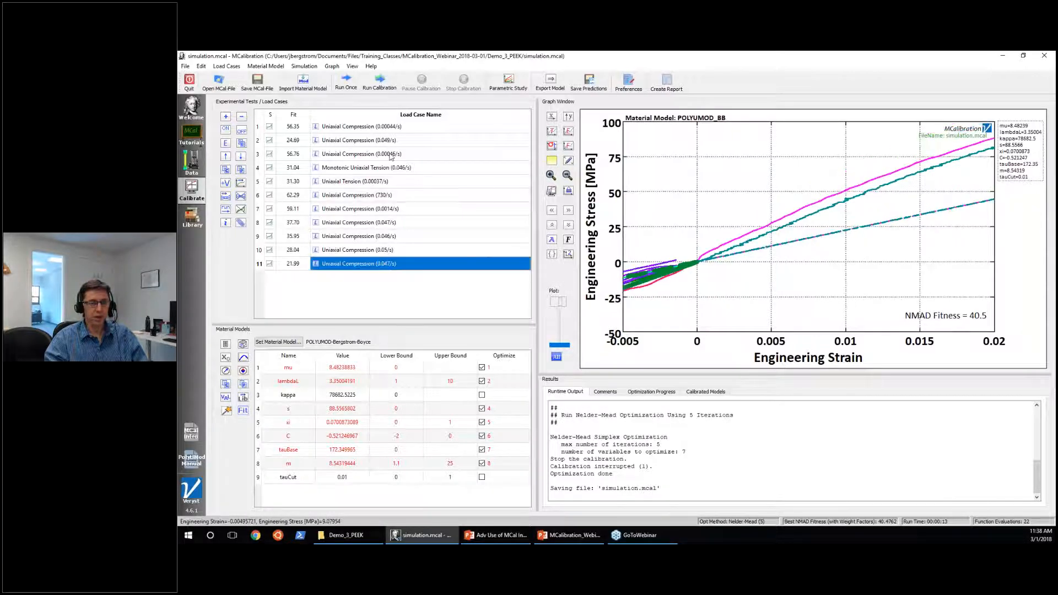
left_click(387, 129, "shift")
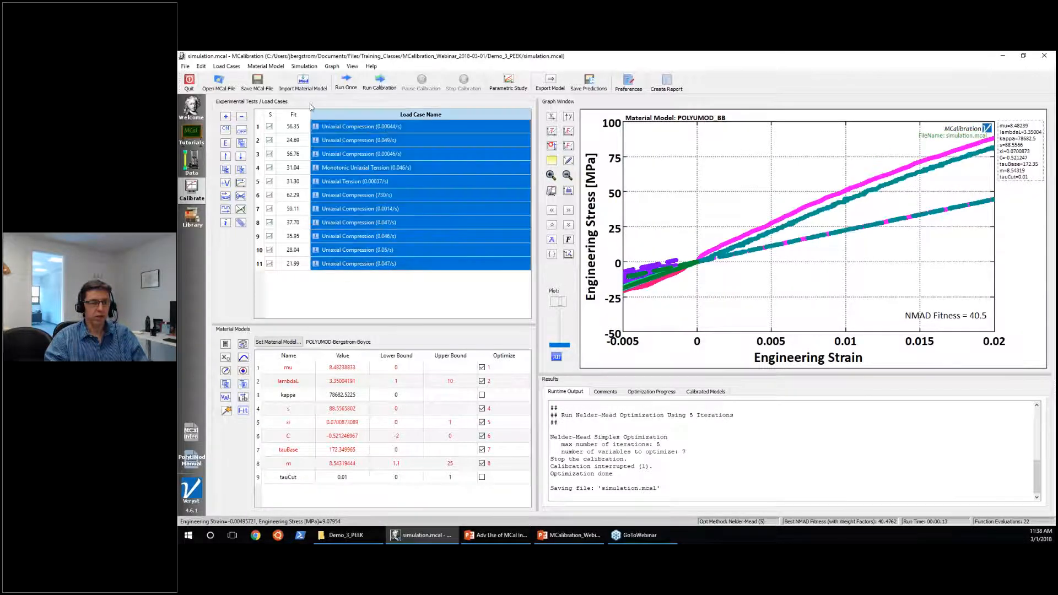
left_click(235, 66)
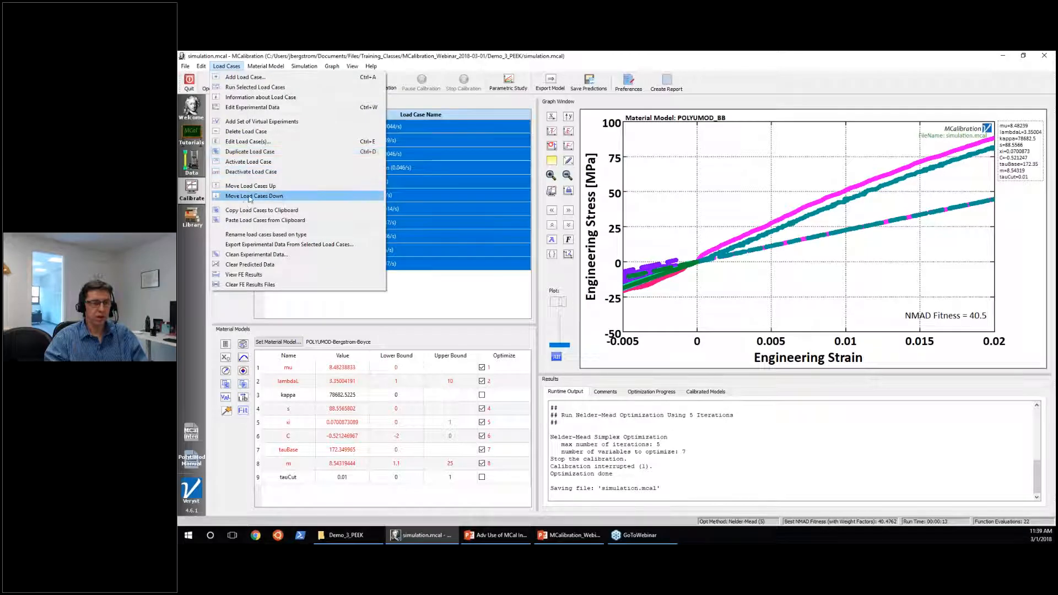
left_click(248, 265)
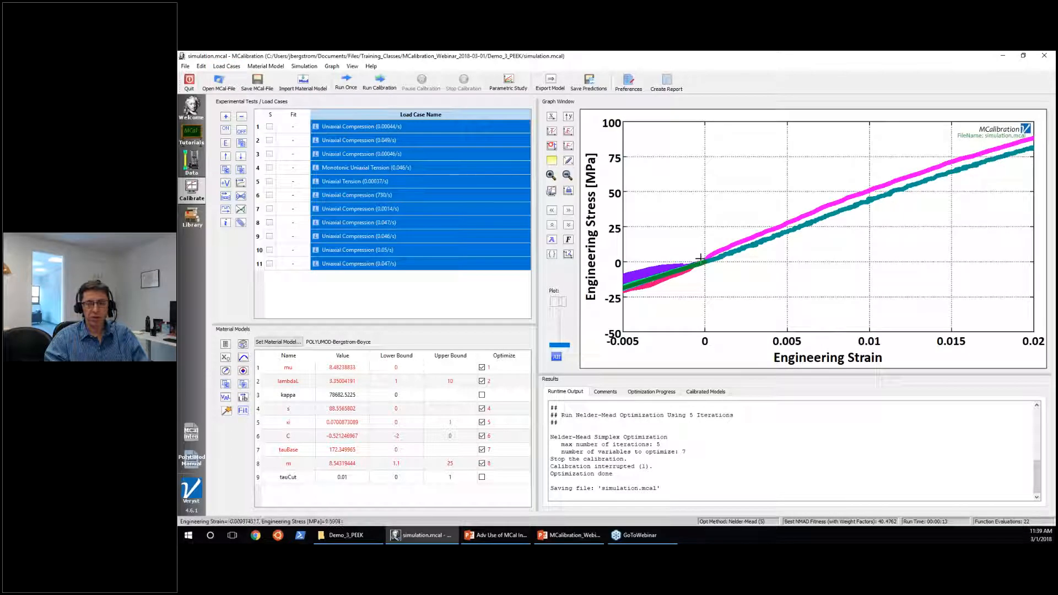
Read the stress on the lower tension curve at about 0.01 strain and restore the graph to the full data range.
left_click(869, 200)
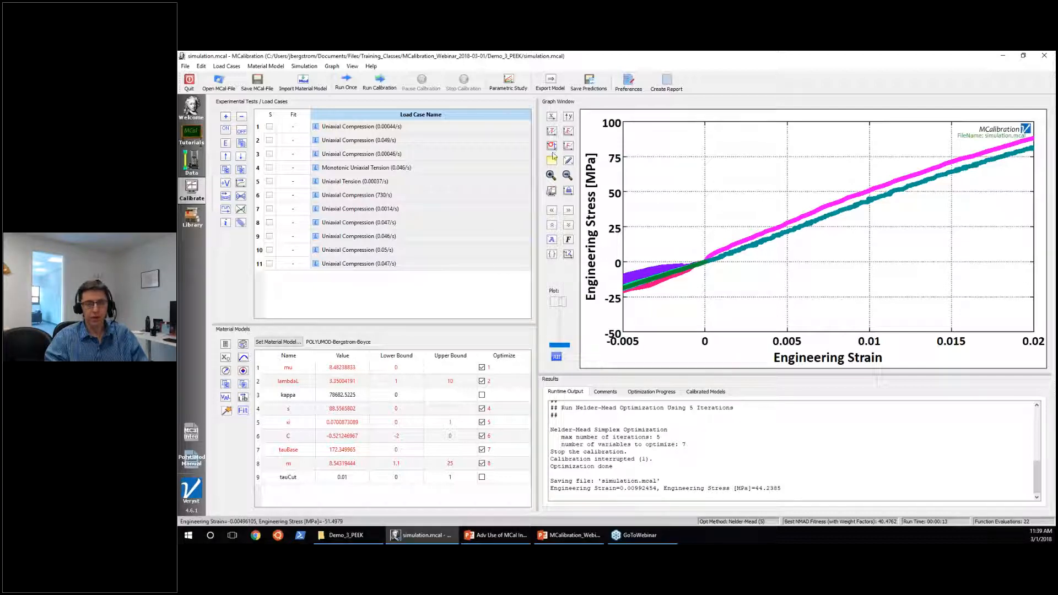
left_click(476, 292)
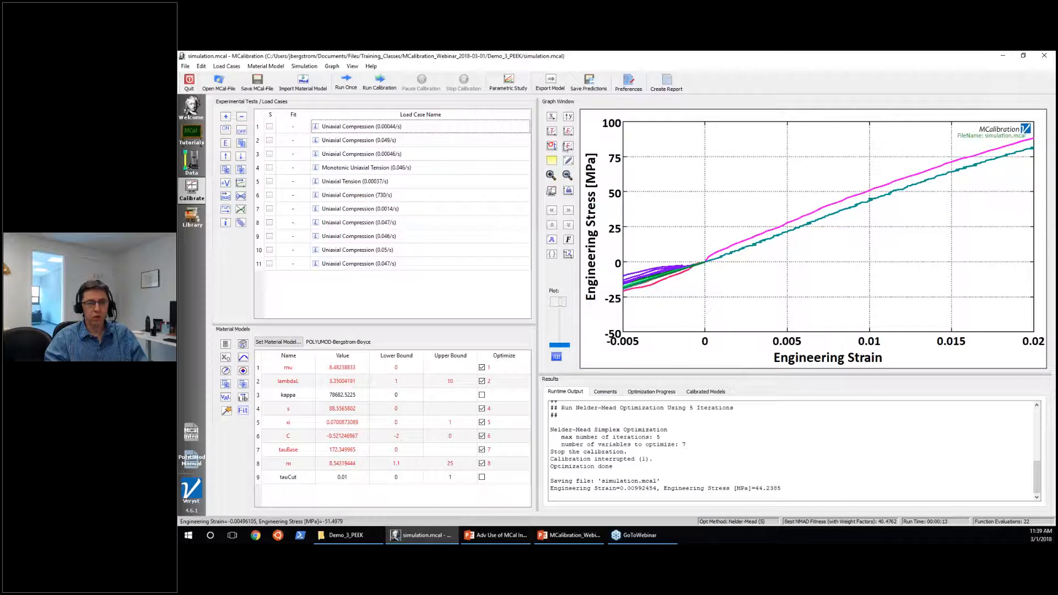
left_click(567, 175)
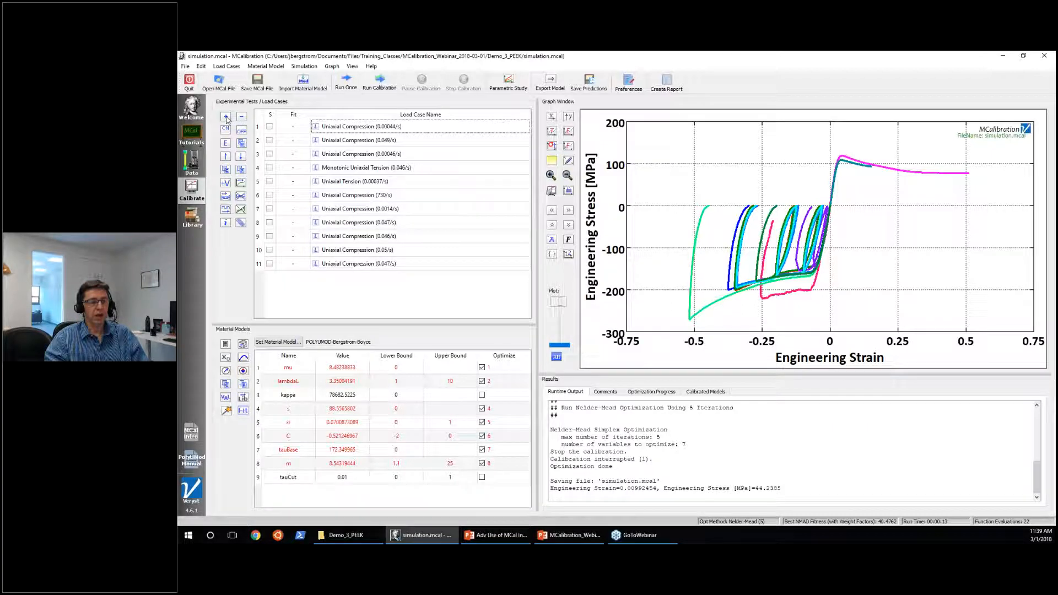
Add an E-modulus load case with an experimental Young's modulus of 4400 at a strain of 0.001.
left_click(226, 66)
left_click(227, 78)
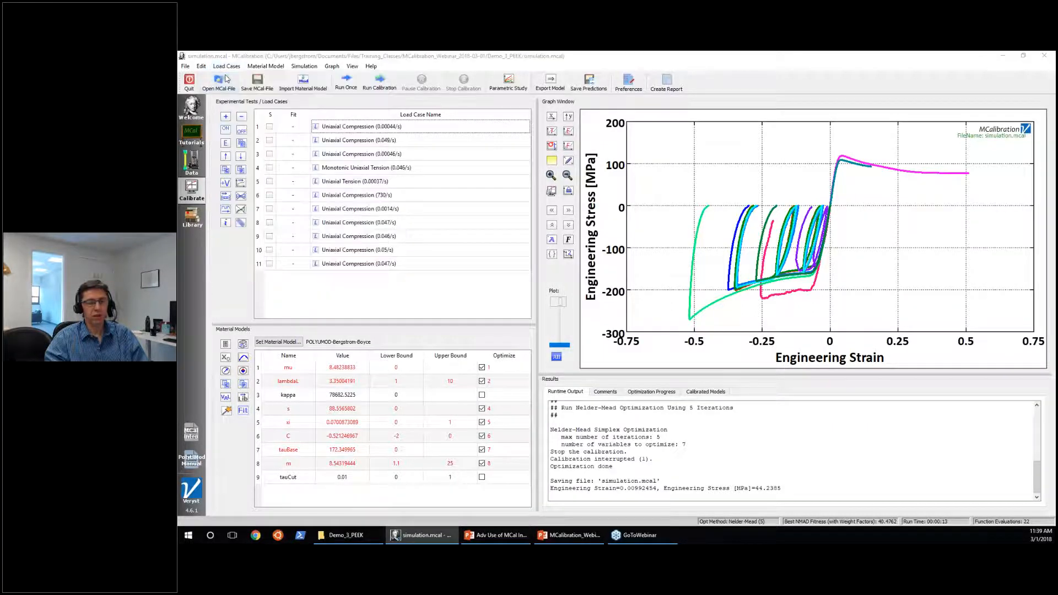
left_click(441, 124)
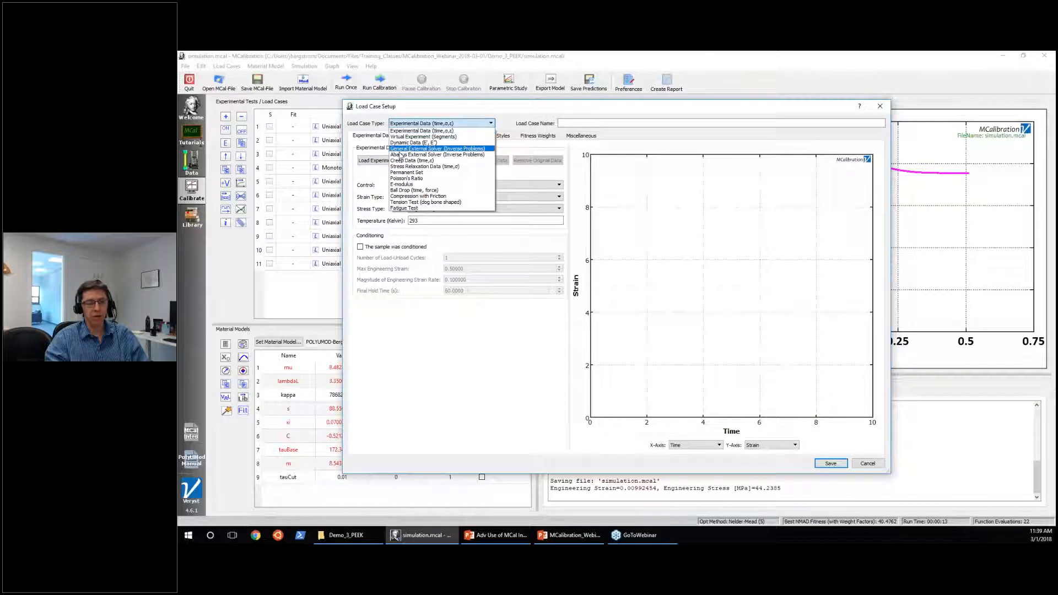
left_click(401, 184)
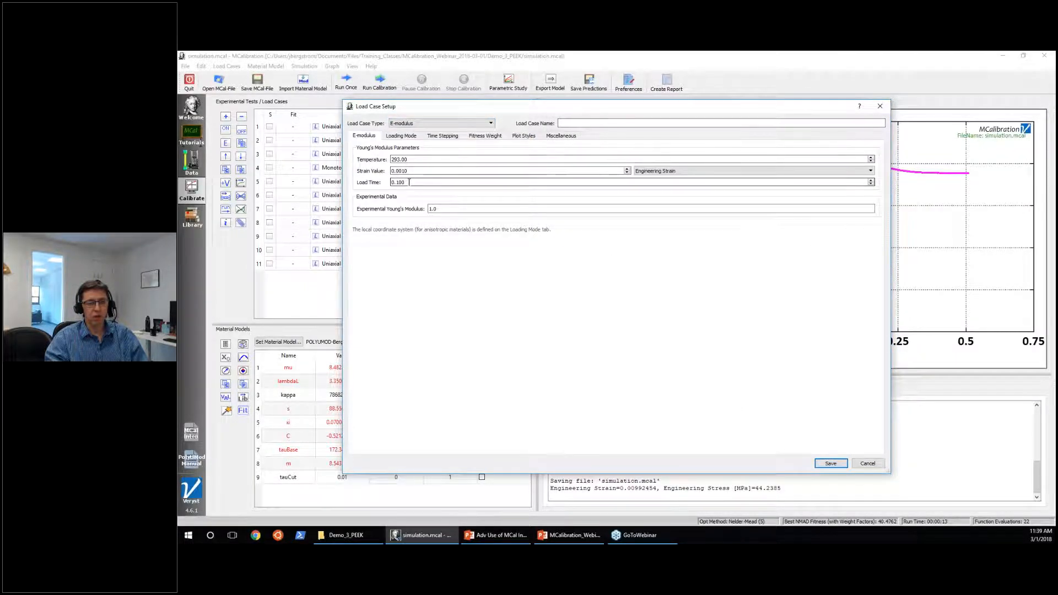
type("4400")
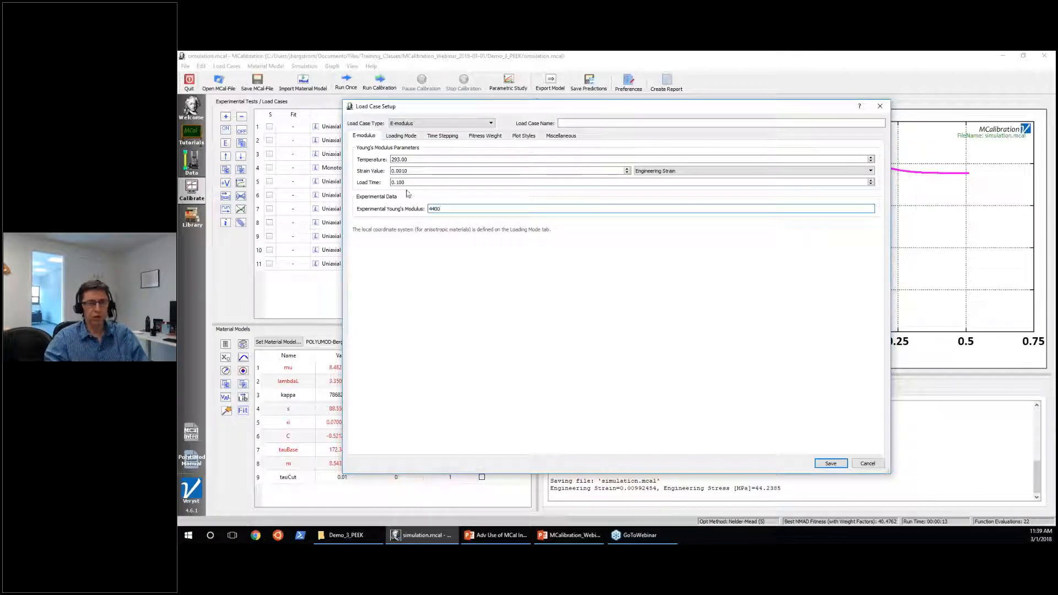
left_click_drag(411, 171, 386, 172)
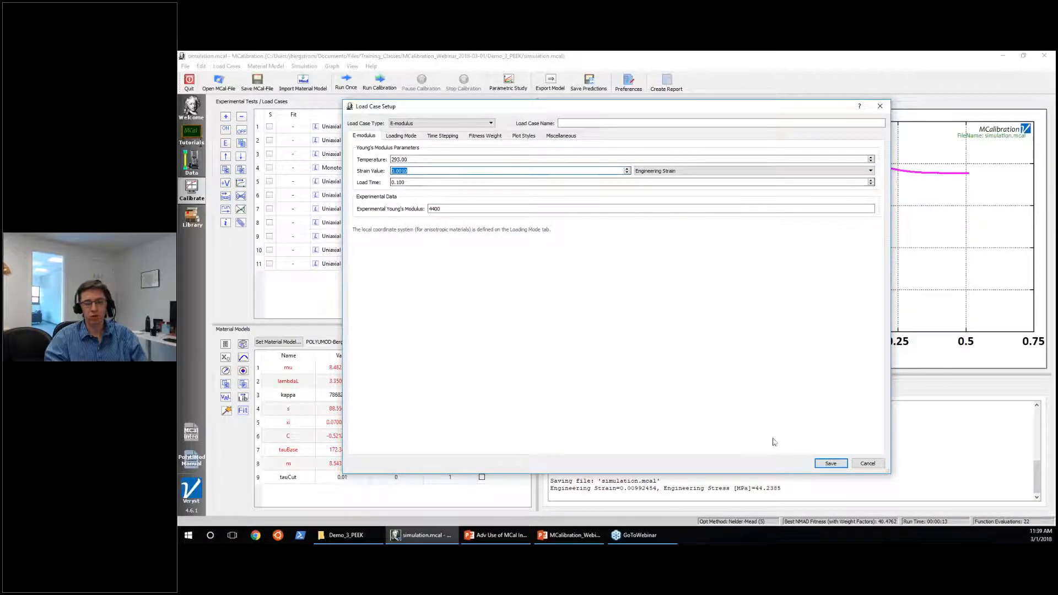
left_click(845, 465)
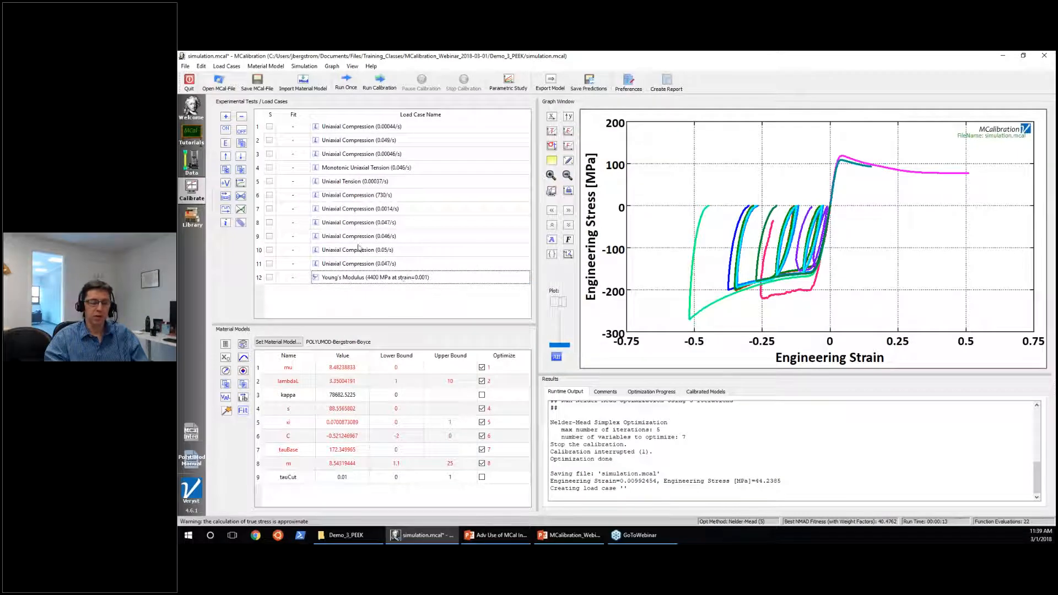
Run all load cases once and show the predicted modulus information for the Young's modulus load case.
left_click(346, 81)
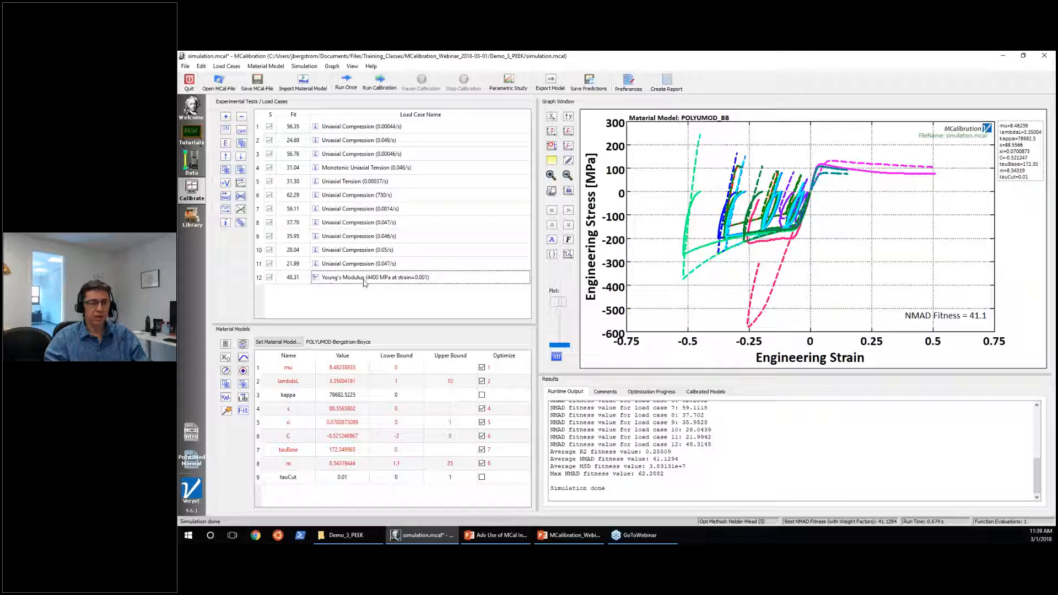
left_click(322, 279)
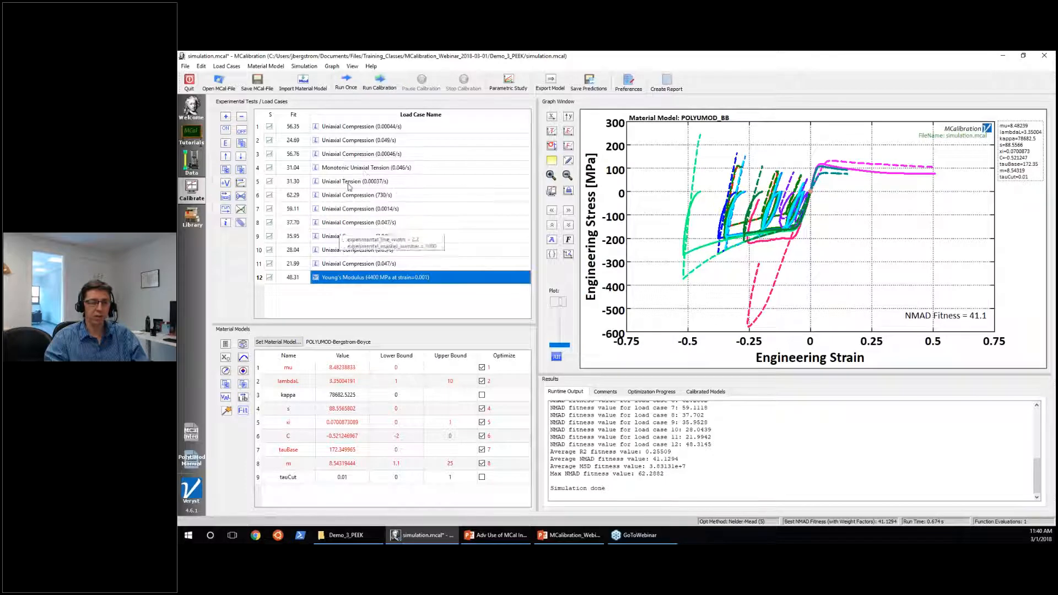
mouse_move(355, 282)
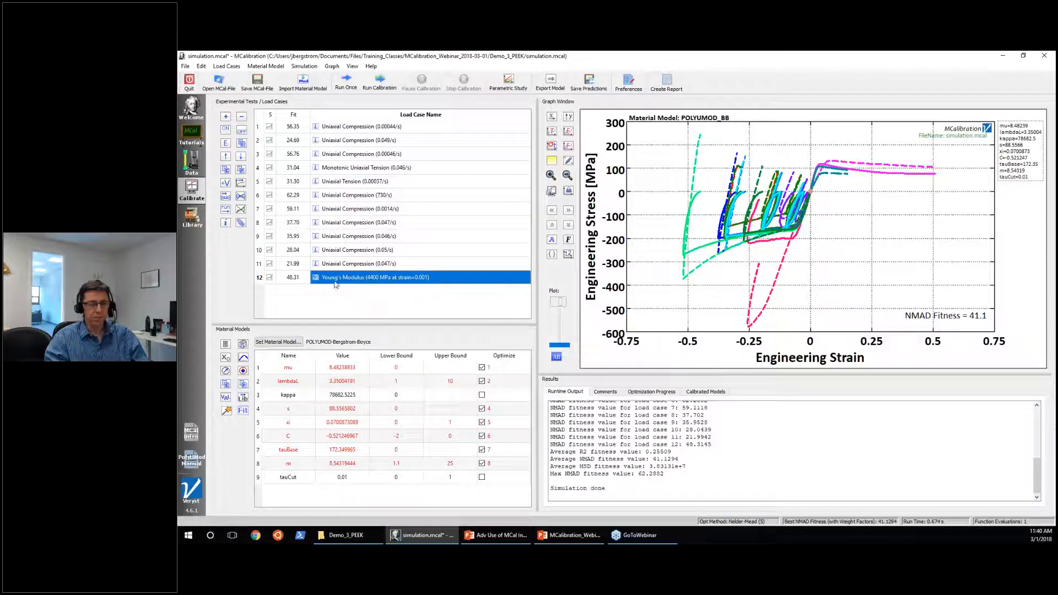
left_click(226, 222)
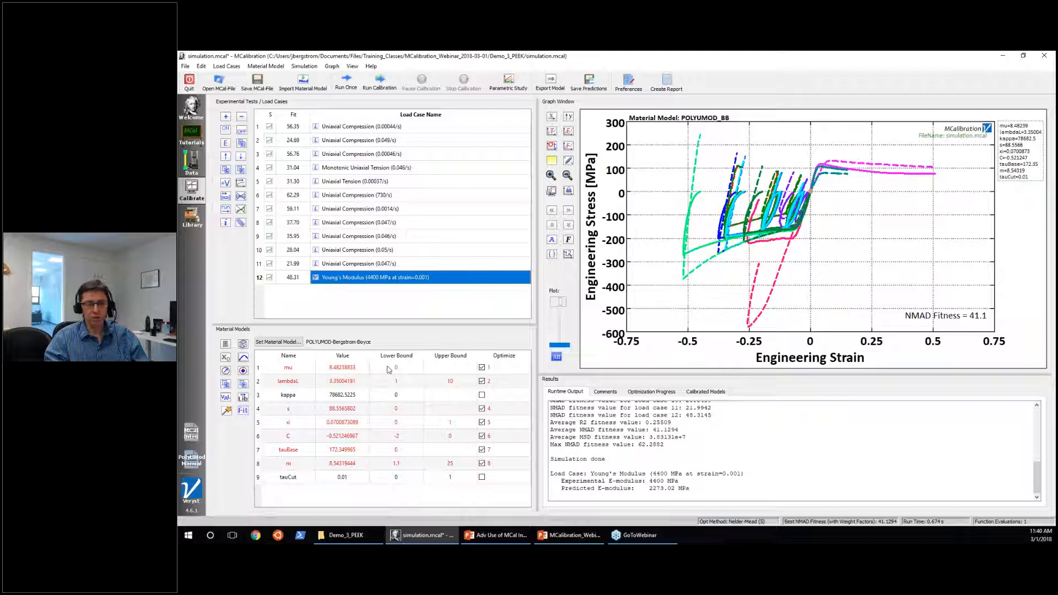
left_click_drag(650, 488, 666, 487)
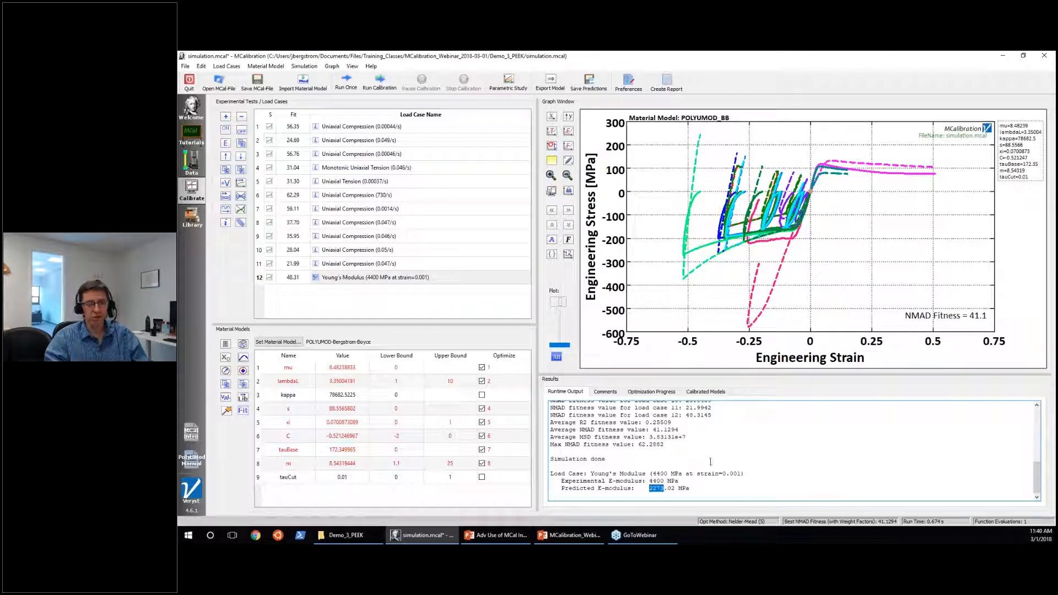
Save the calibration file and deactivate load cases 6 through 12.
left_click(402, 309)
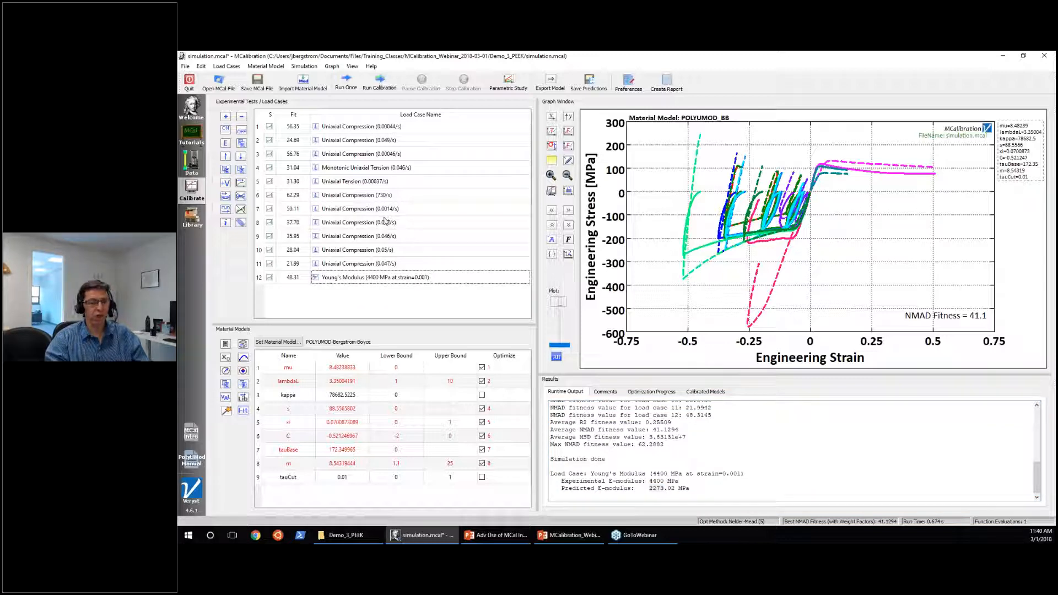
mouse_move(385, 221)
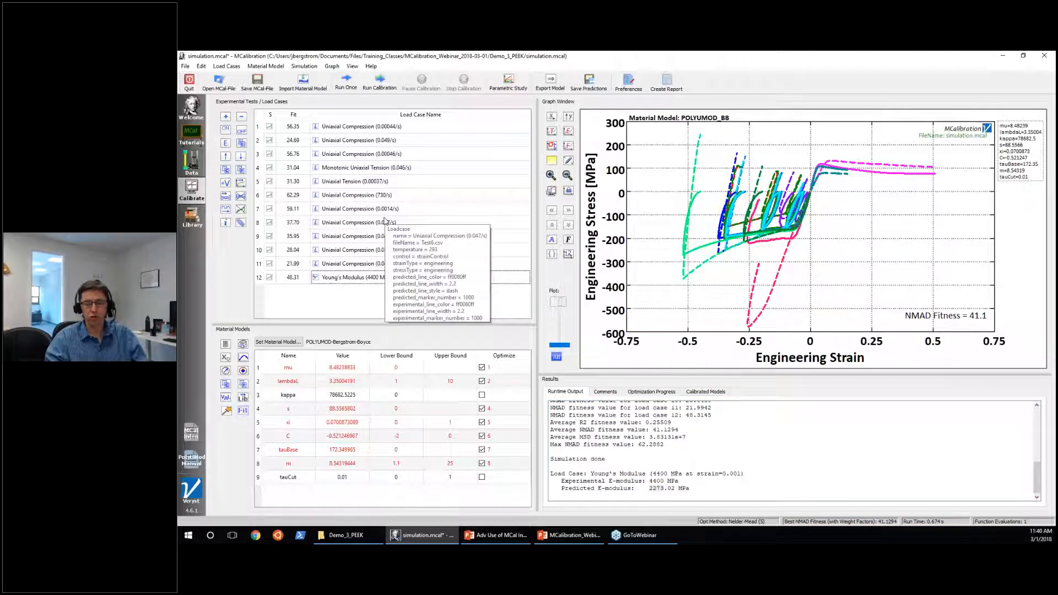
key("ctrl+s")
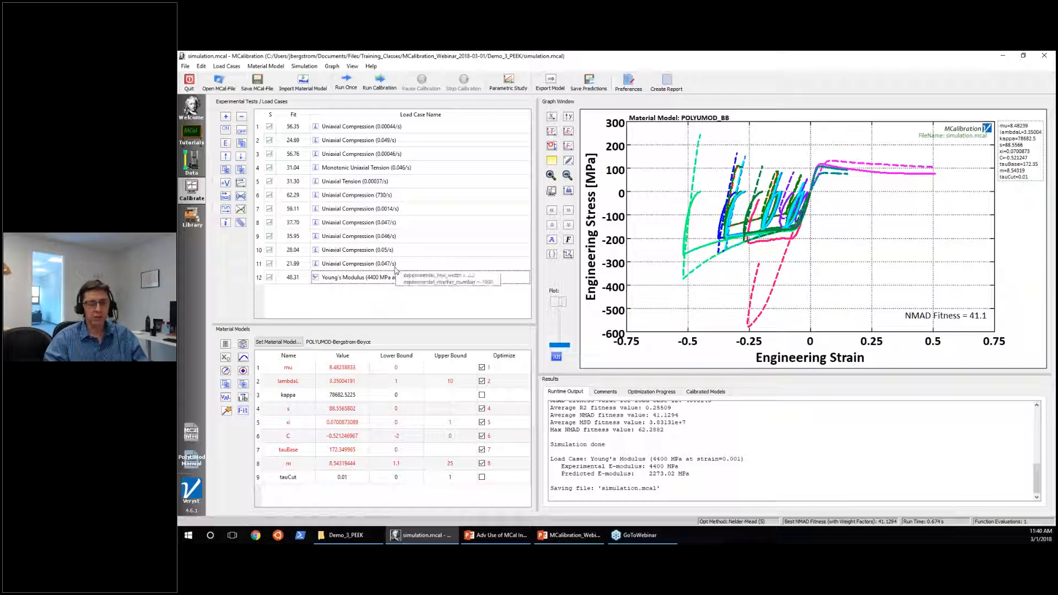
left_click(376, 196)
left_click(376, 278, "shift")
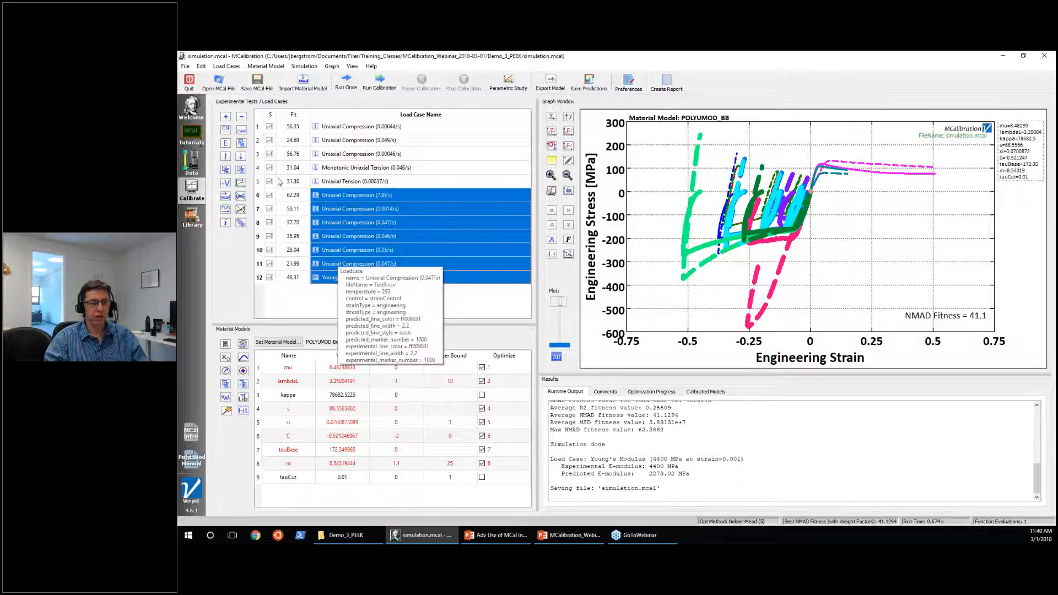
left_click(246, 133)
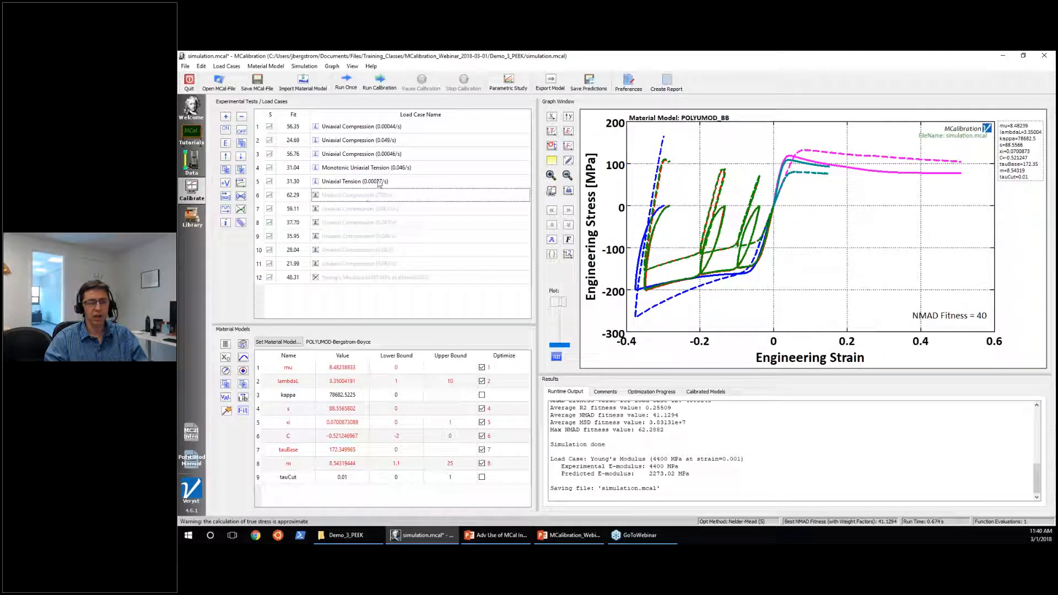
Deactivate load cases 1 through 3, leaving only the two tension cases active, and save the file.
left_click(378, 156)
left_click(377, 126, "shift")
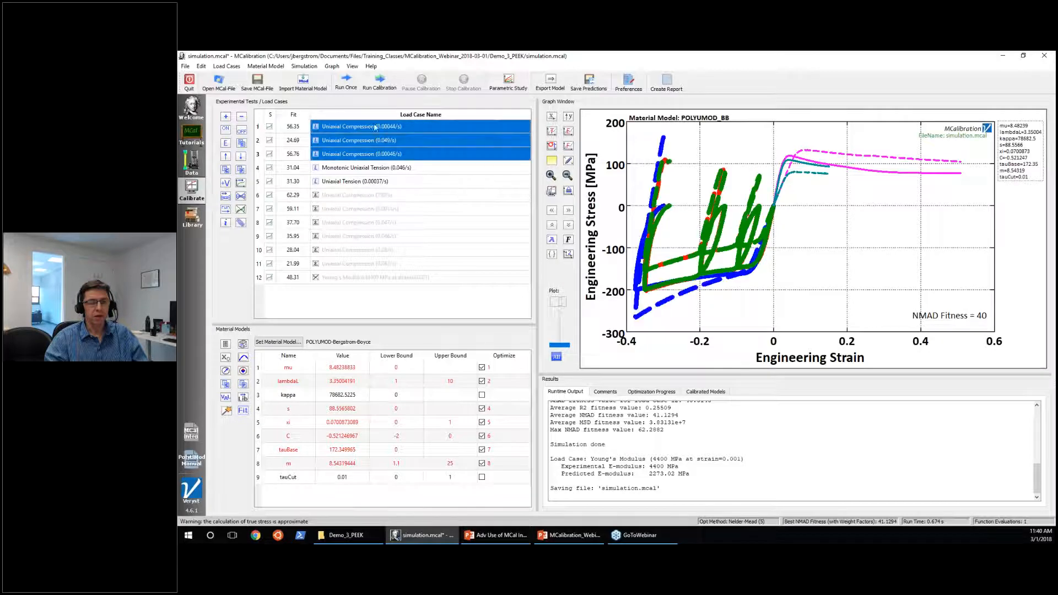
left_click(244, 134)
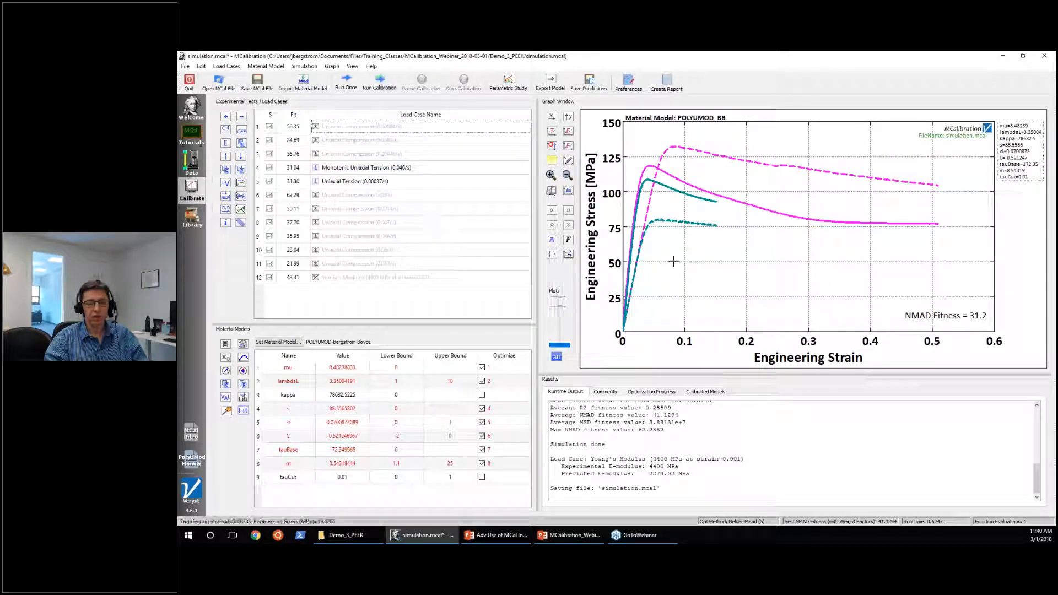
left_click(256, 83)
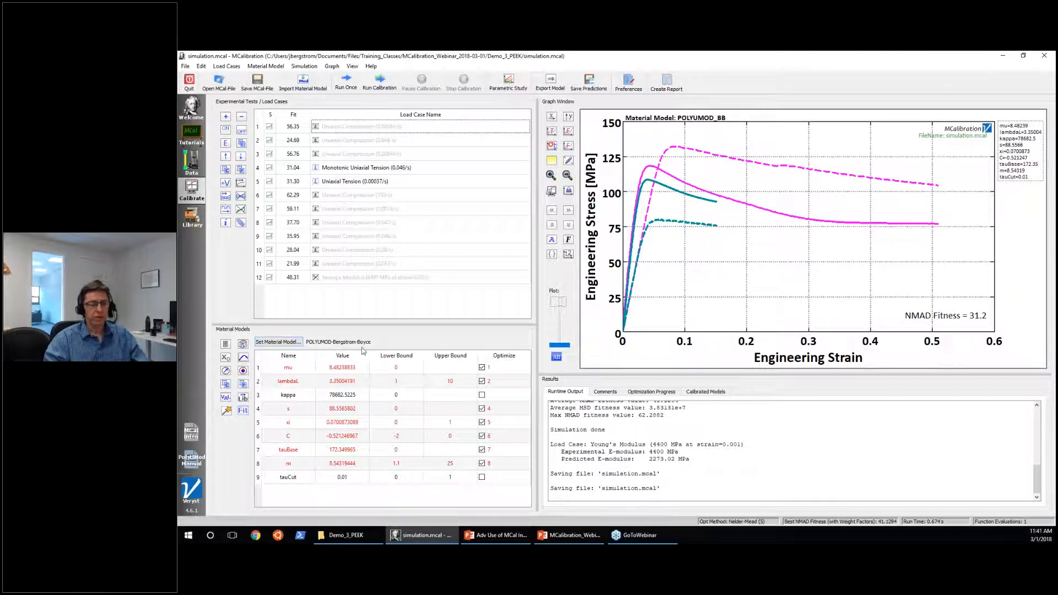
Load the stored POLYUMOD_TN model from the calibrated models as the active material model and save the calibration file.
left_click(295, 343)
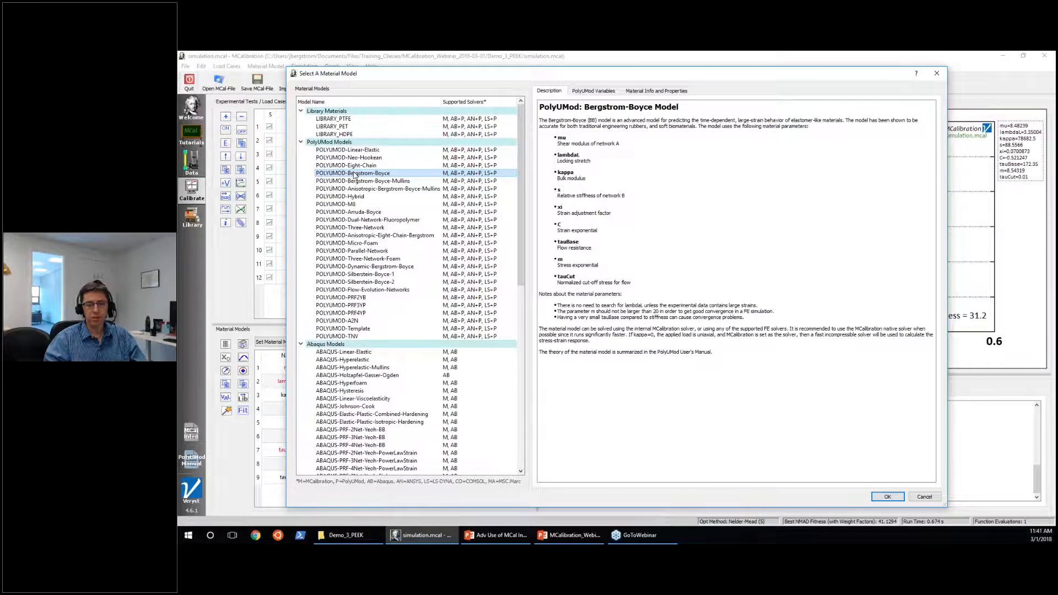
double_click(355, 175)
left_click(711, 419)
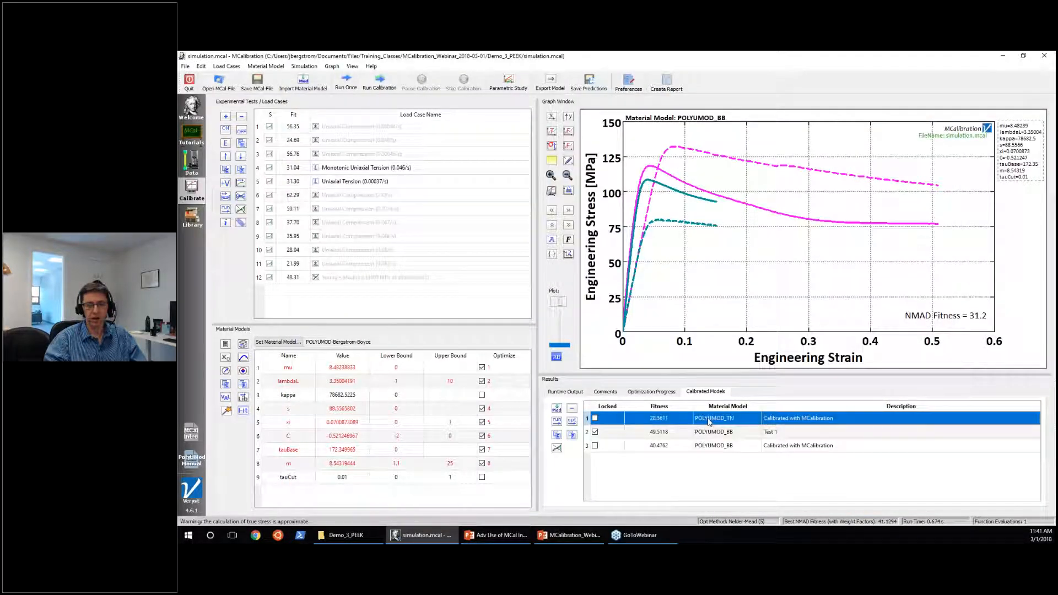
left_click(557, 422)
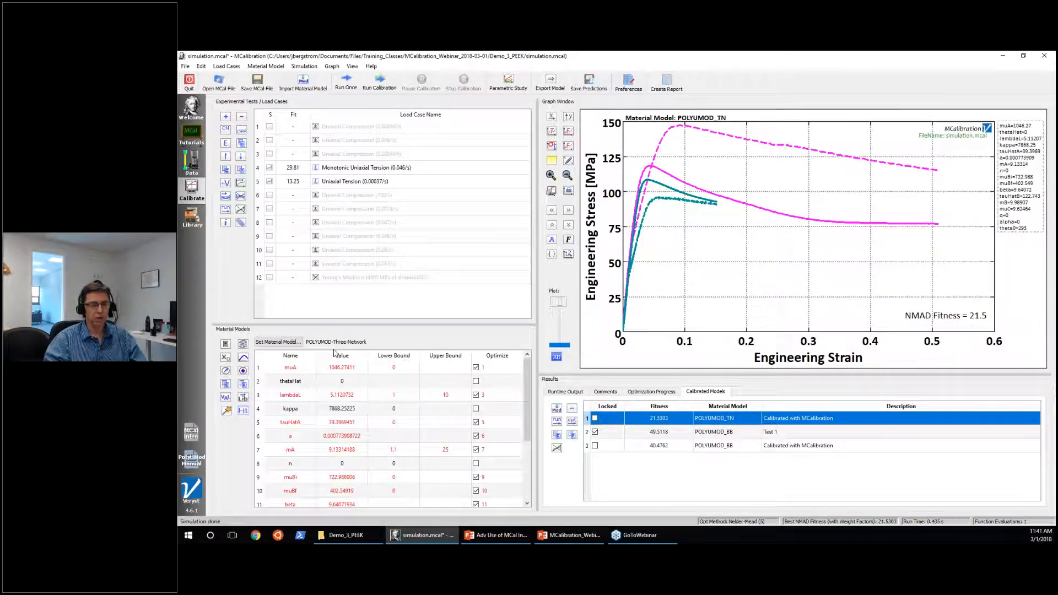
left_click(259, 88)
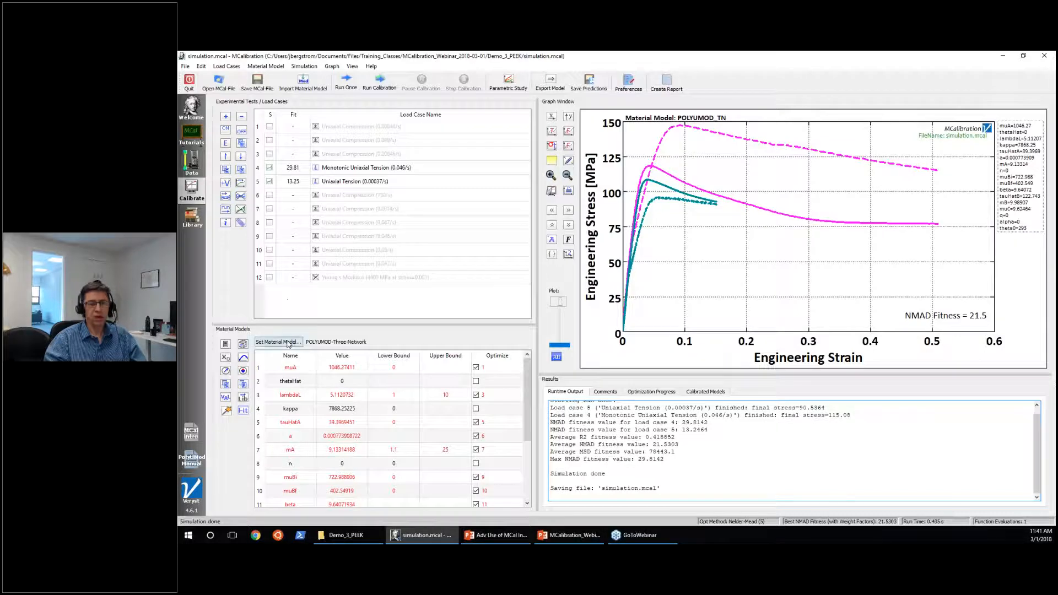
Review the Three Network model's material info, PolyUMod variables and failure criterion options, and close the model selection without changes.
left_click(286, 343)
scroll(706, 302, "down", 5)
scroll(707, 302, "up", 2)
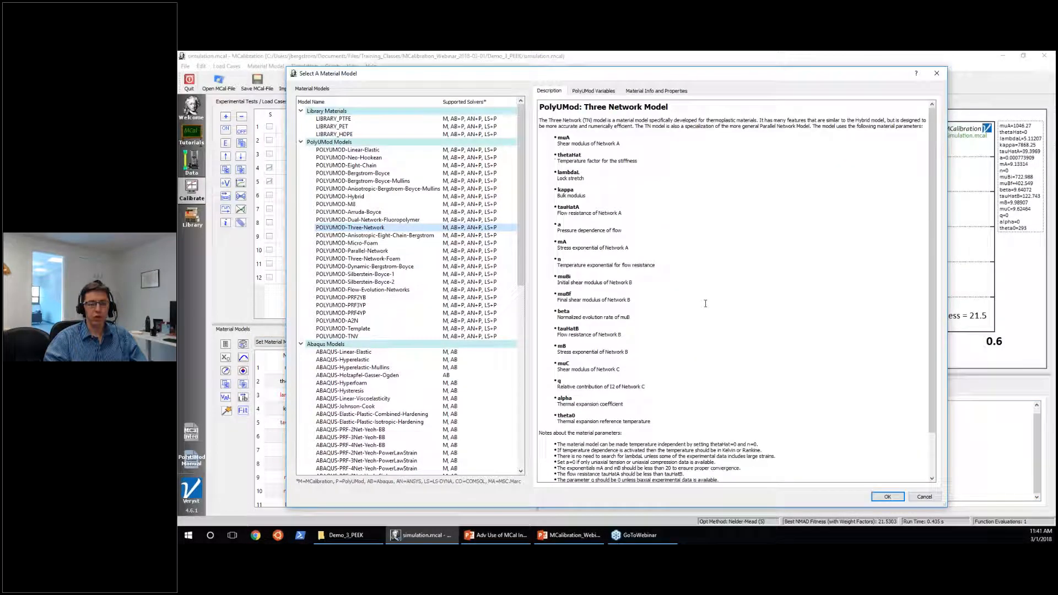
left_click(602, 92)
left_click(639, 91)
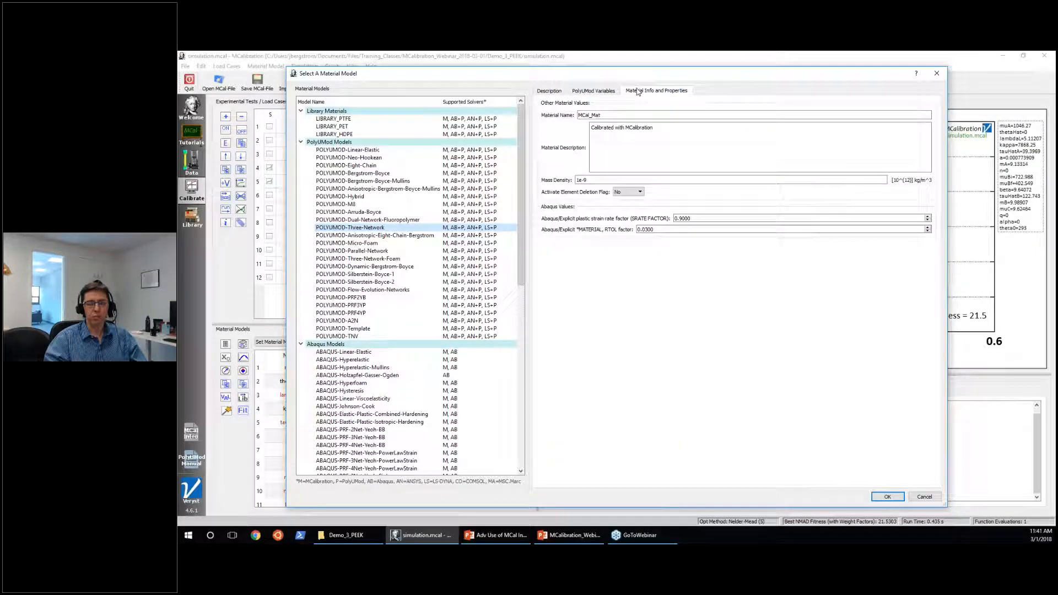
left_click(600, 92)
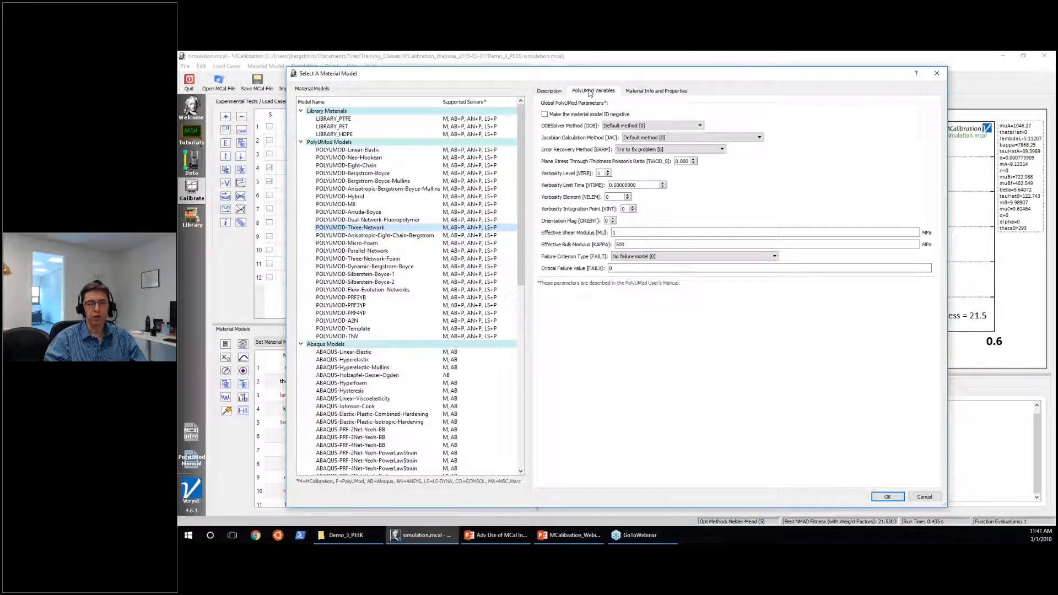
left_click(622, 258)
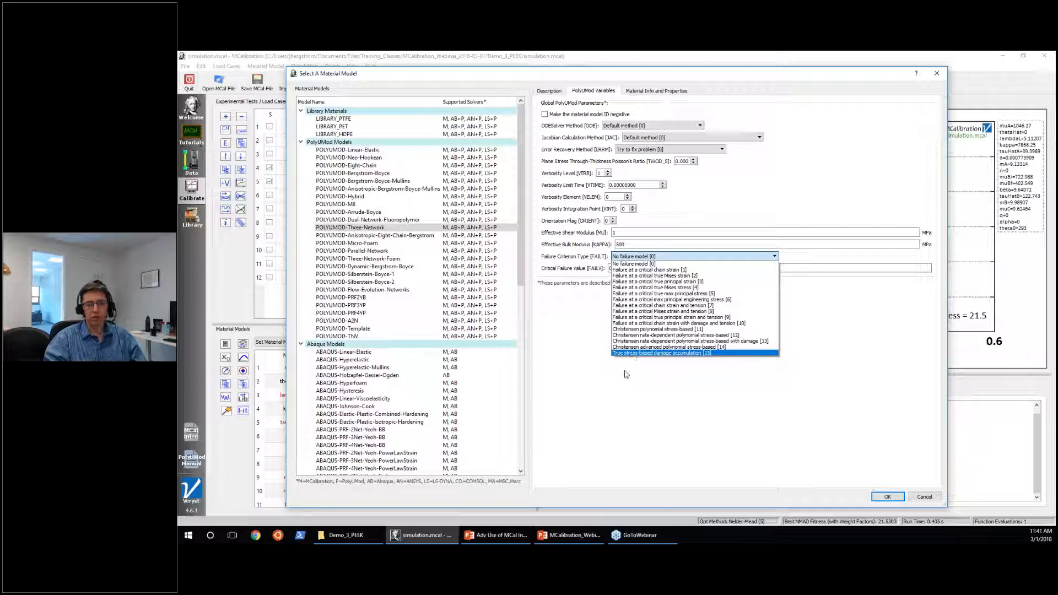
left_click(814, 427)
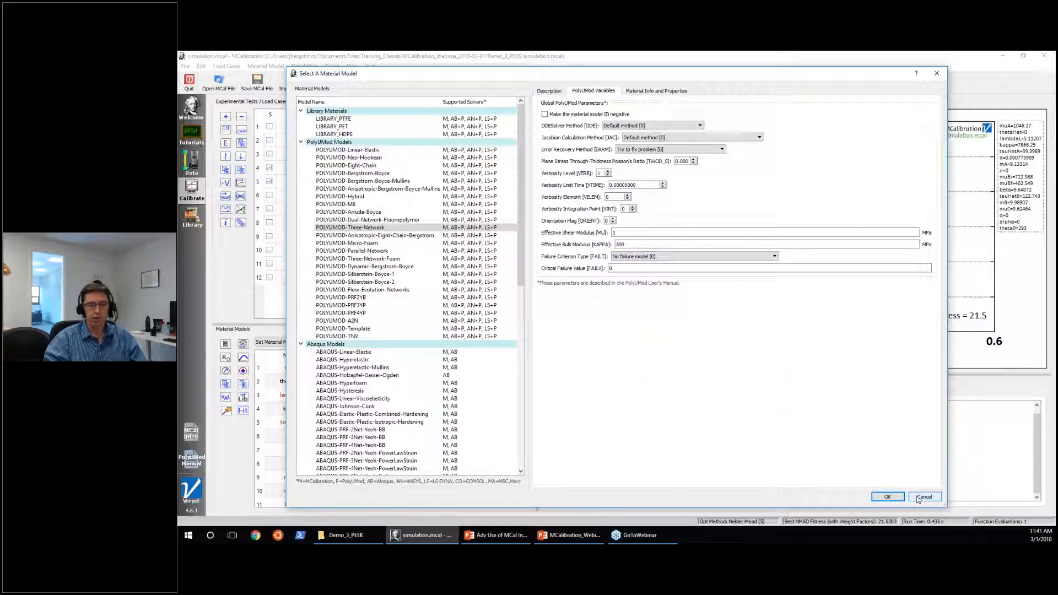
left_click(923, 497)
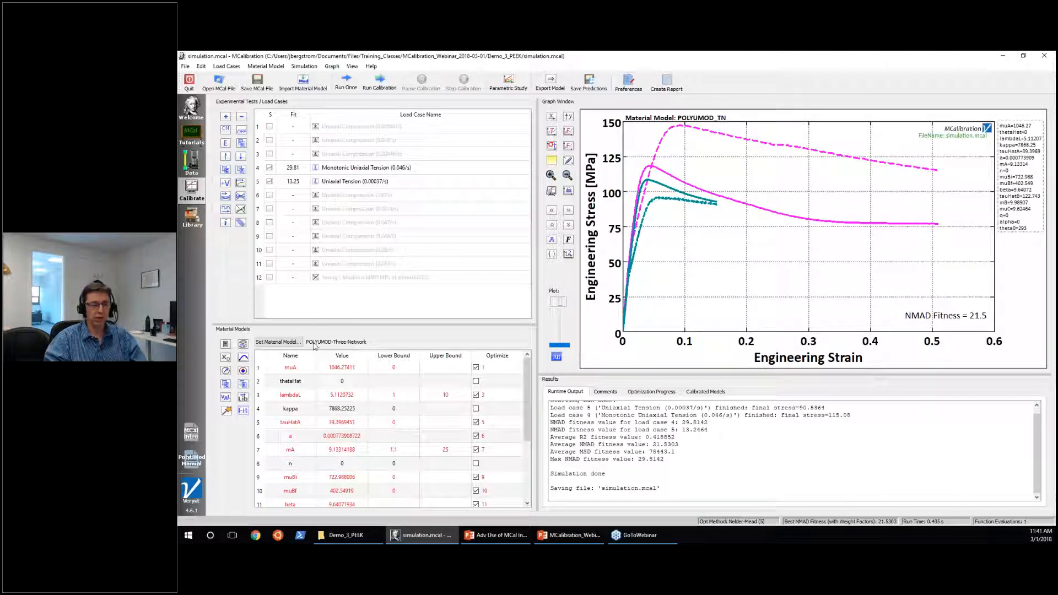
Open the PolyUMod User's Manual in a maximized window and go to section 2.1.1, Global User Material Parameters.
left_click(195, 464)
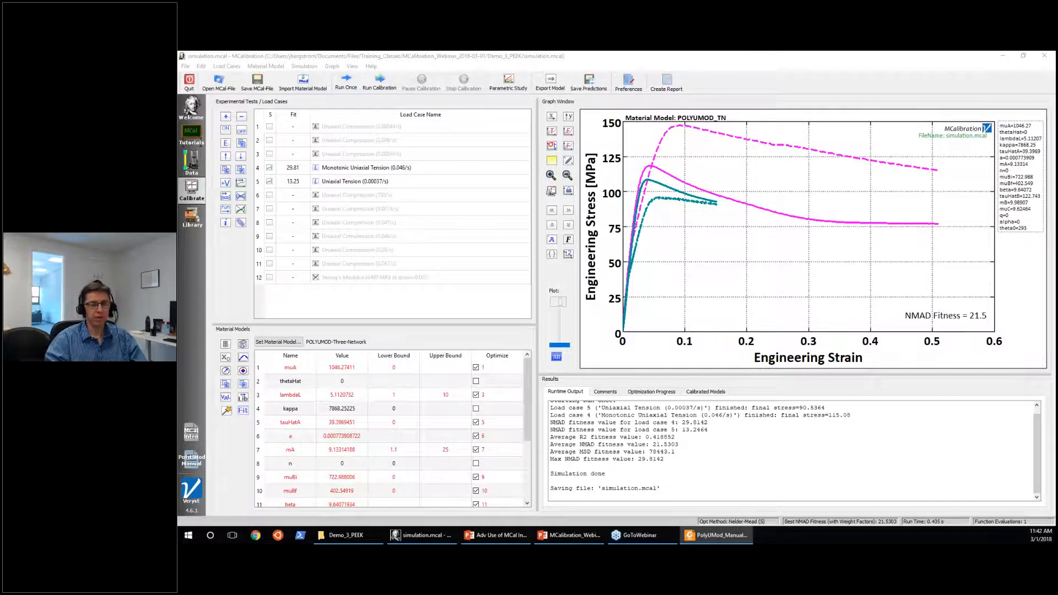
left_click_drag(273, 117, 622, 53)
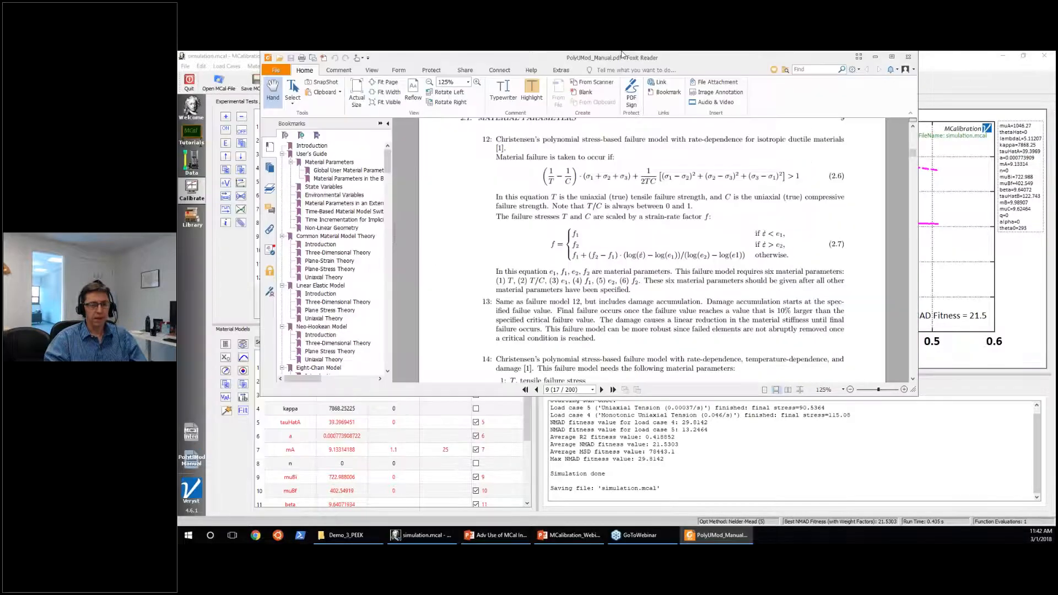
double_click(622, 53)
scroll(401, 354, "up", 3)
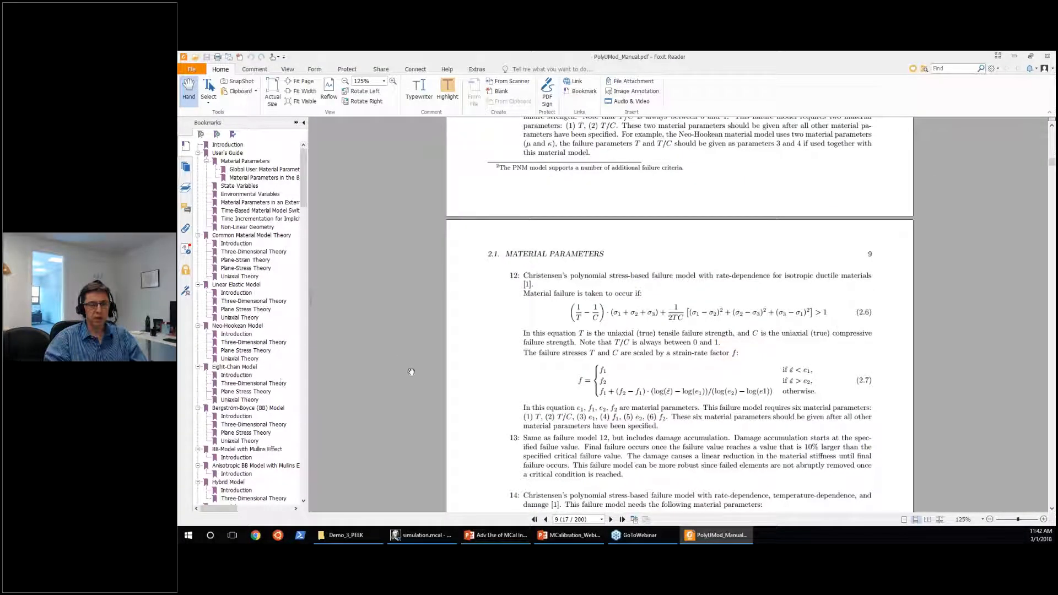
scroll(411, 372, "up", 1)
scroll(411, 372, "up", 3)
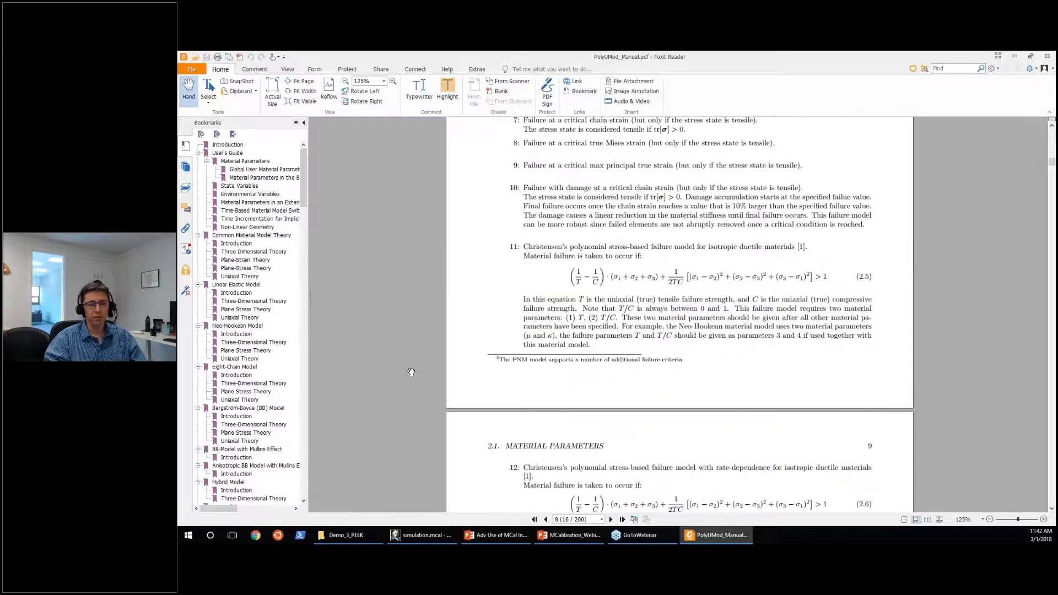
scroll(411, 371, "up", 13)
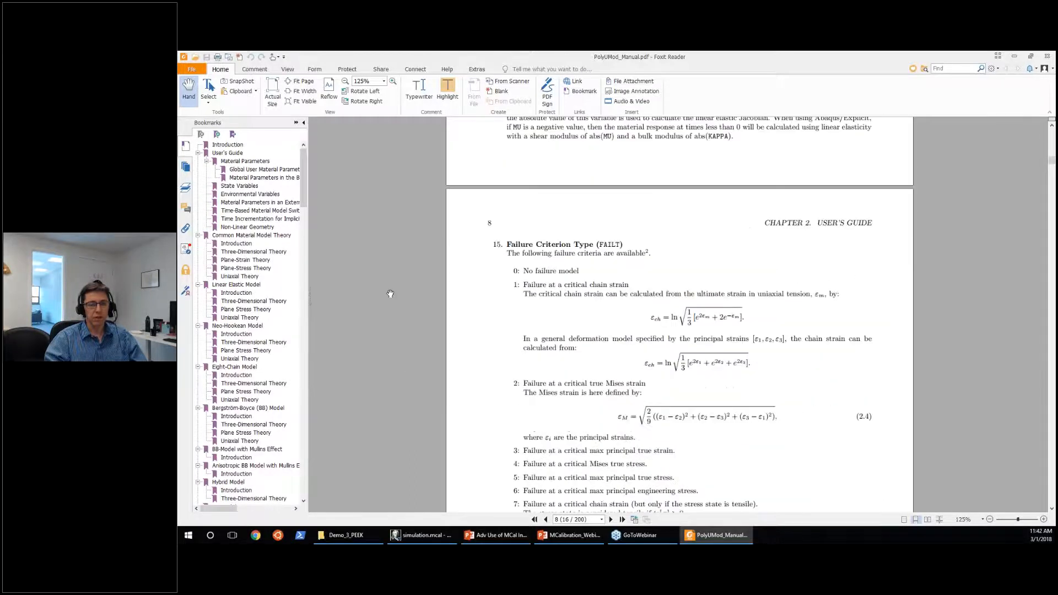
scroll(390, 293, "up", 2)
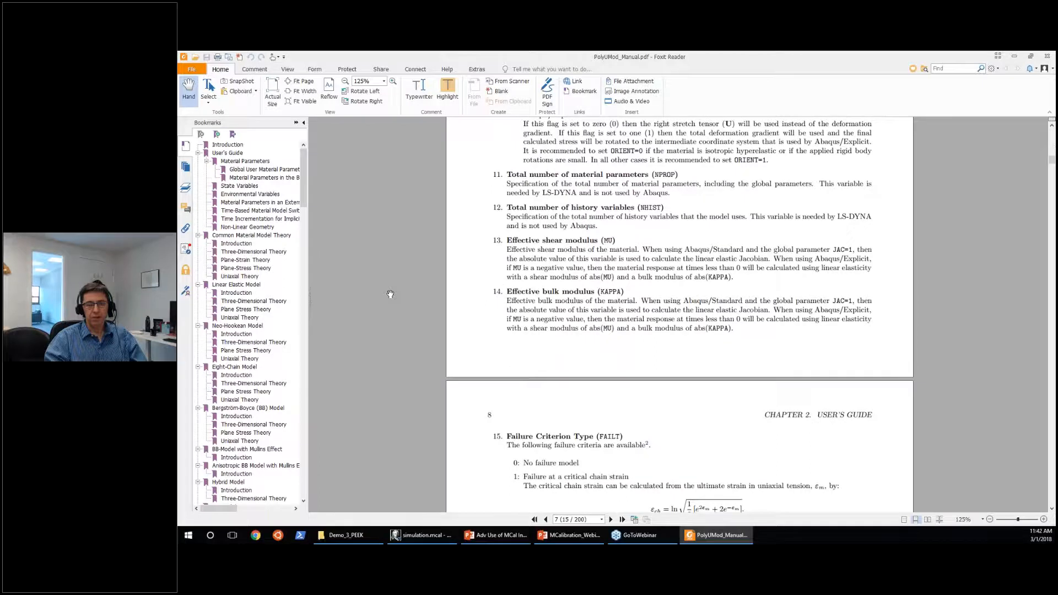
scroll(390, 293, "up", 8)
scroll(387, 295, "up", 7)
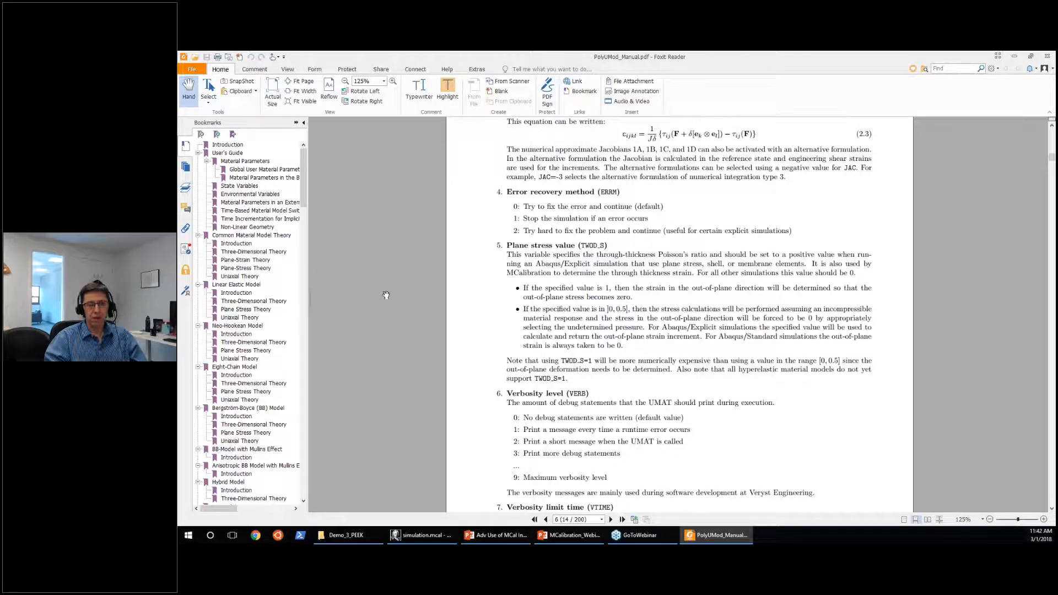
scroll(386, 295, "up", 20)
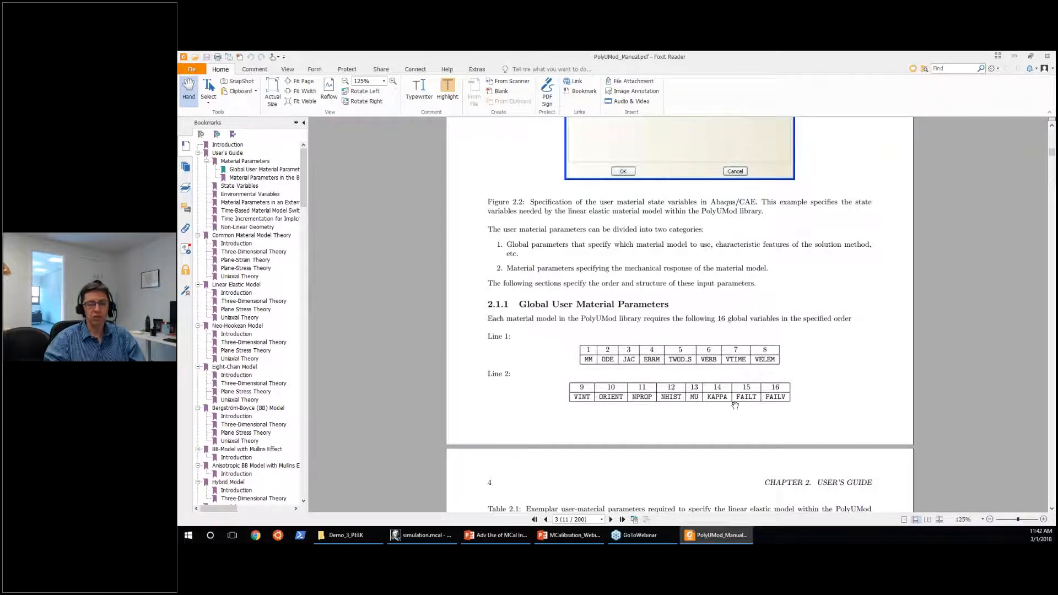
Read through the manual's global parameter descriptions and the Failure Criterion Type (FAILT) options up to failure model 12.
scroll(738, 405, "down", 5)
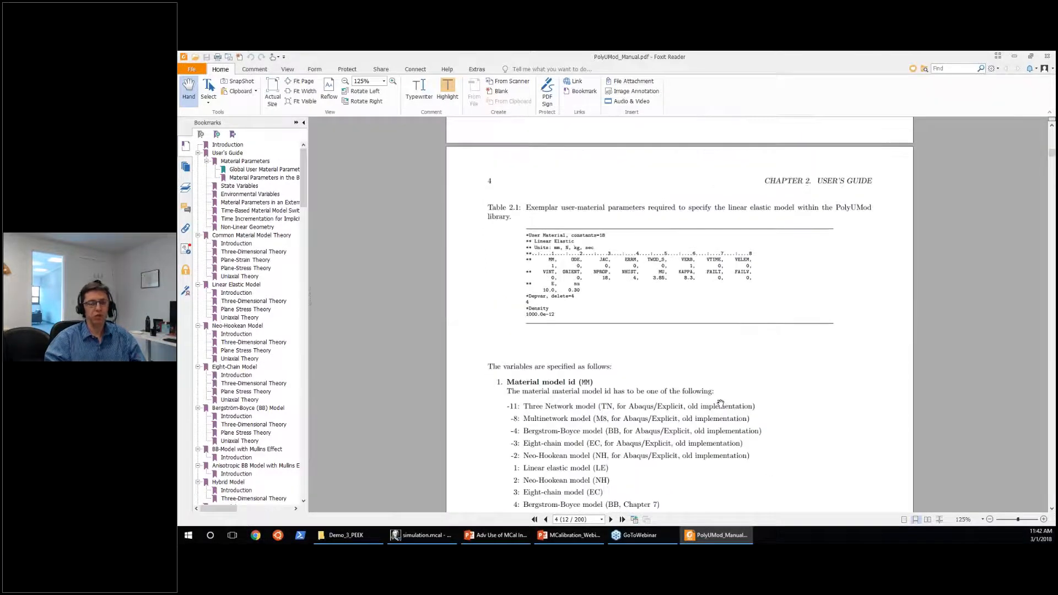
scroll(716, 399, "down", 7)
scroll(713, 396, "down", 3)
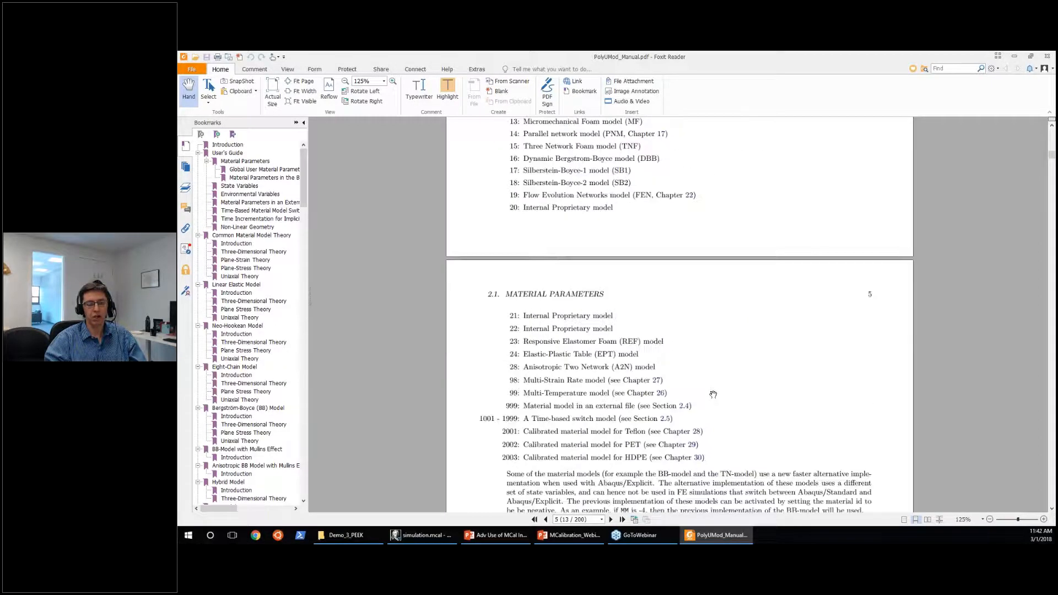
scroll(712, 395, "down", 10)
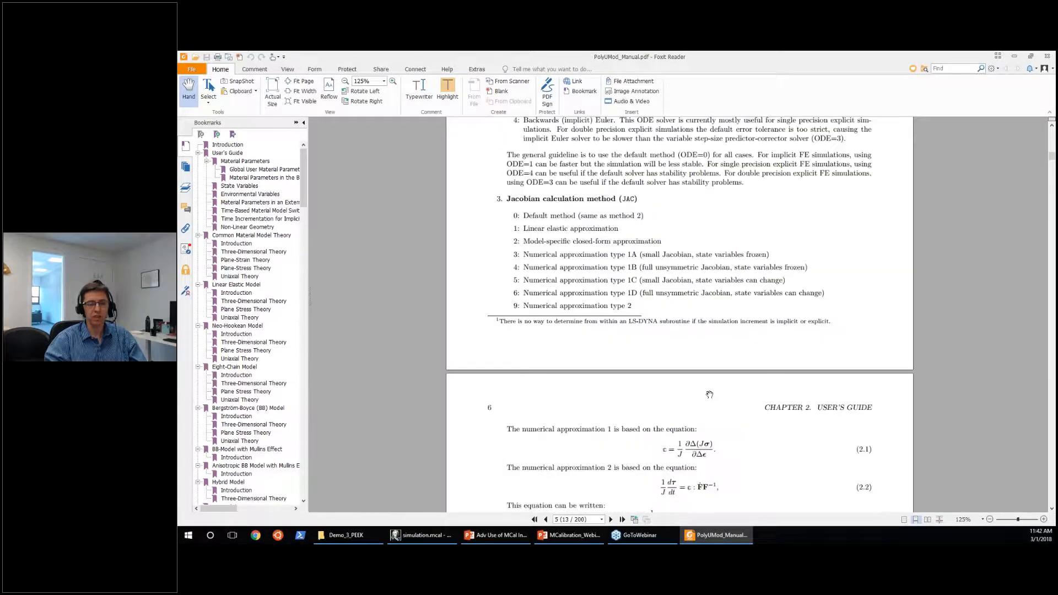
scroll(709, 395, "down", 10)
scroll(508, 222, "down", 20)
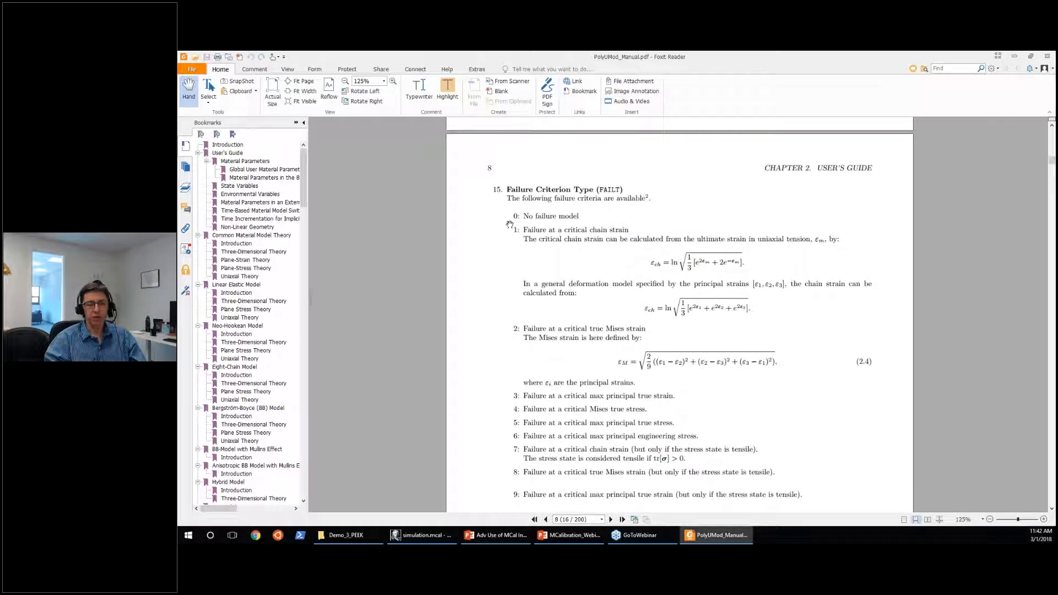
scroll(509, 224, "down", 4)
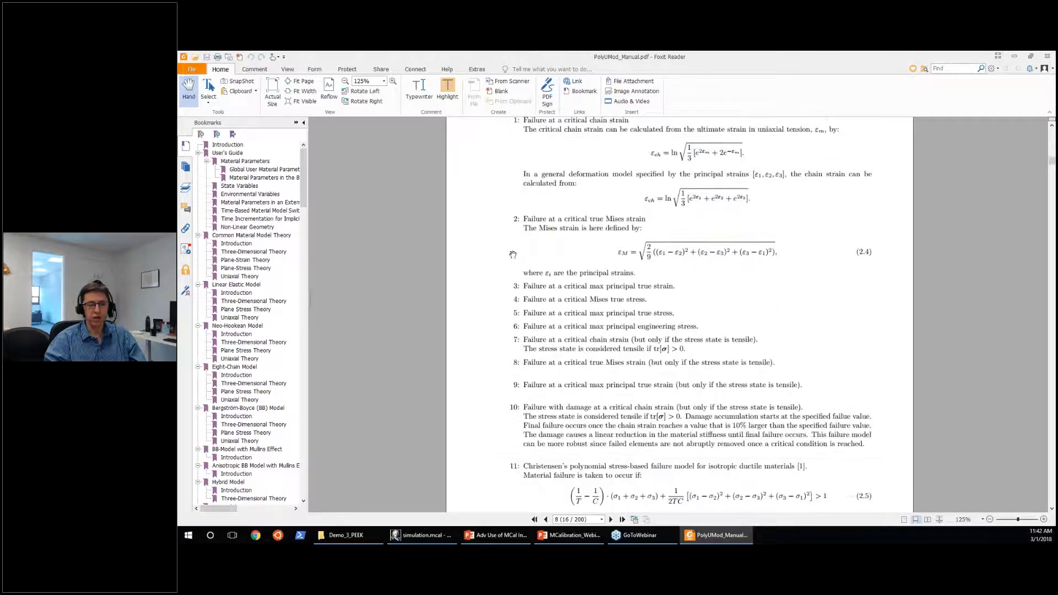
scroll(513, 254, "down", 3)
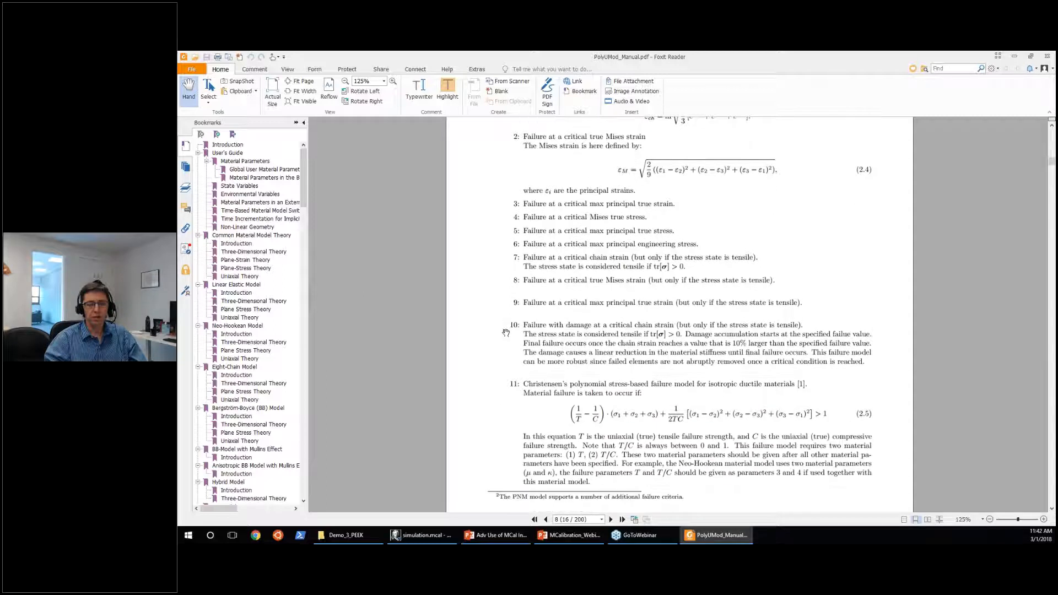
scroll(505, 333, "down", 9)
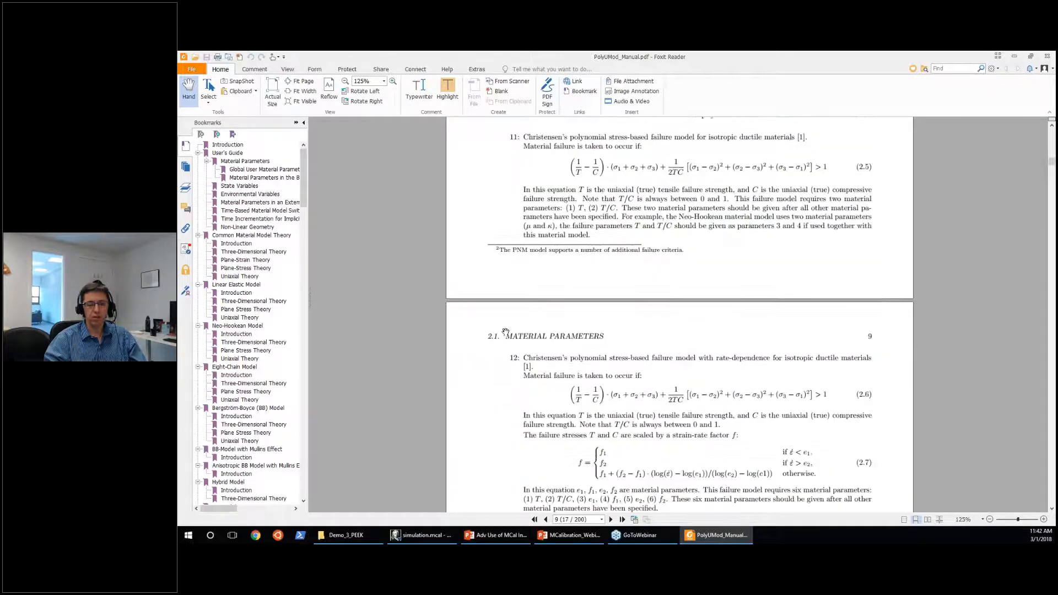
scroll(505, 331, "down", 3)
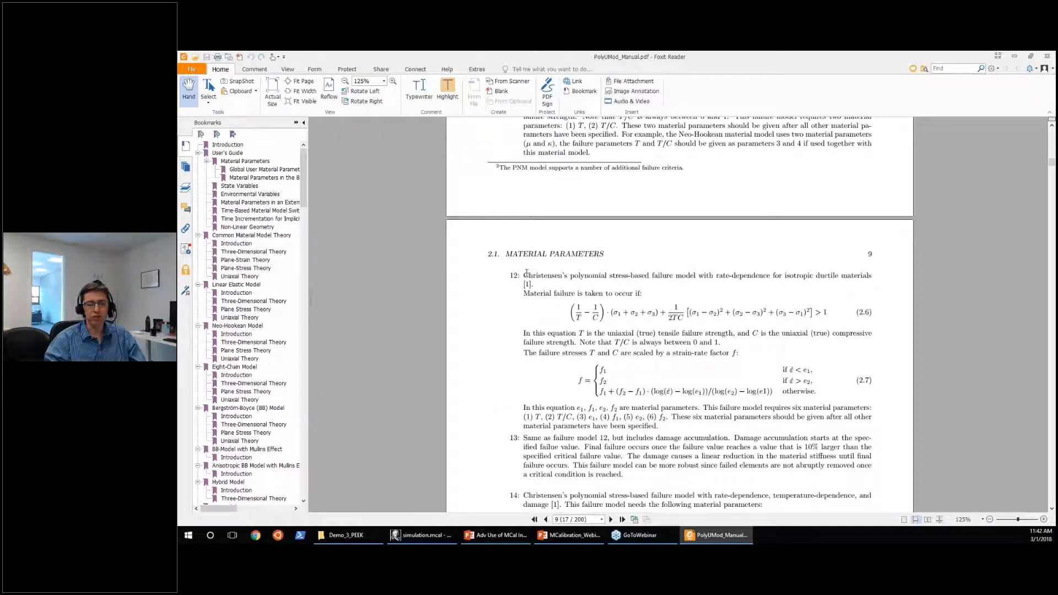
Select the text of Christensen's rate-dependent failure model 12 and its list of required parameters, and return to MCalibration.
left_click_drag(525, 274, 684, 424)
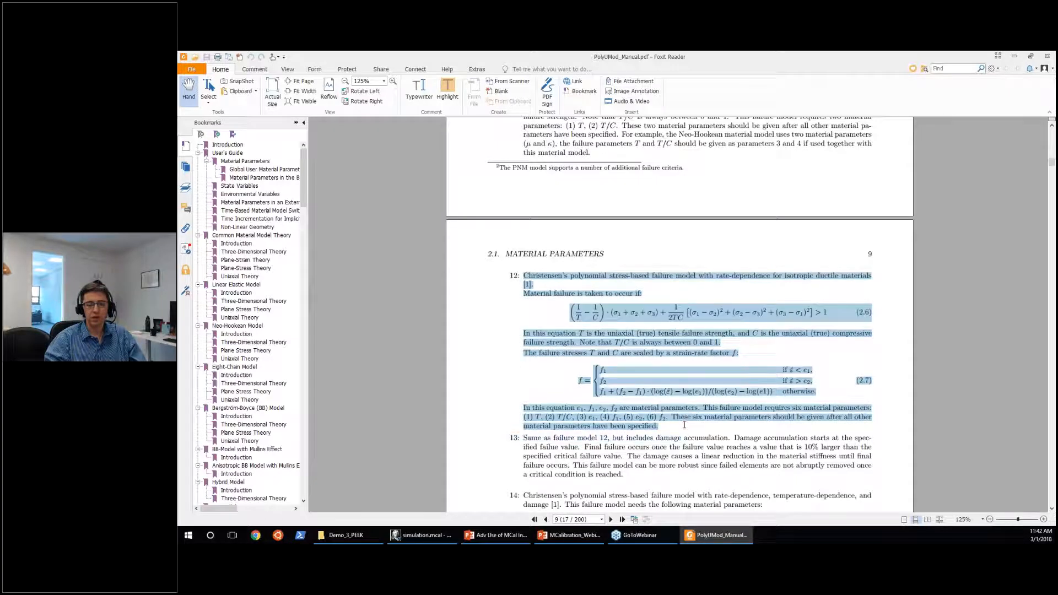
left_click(510, 329)
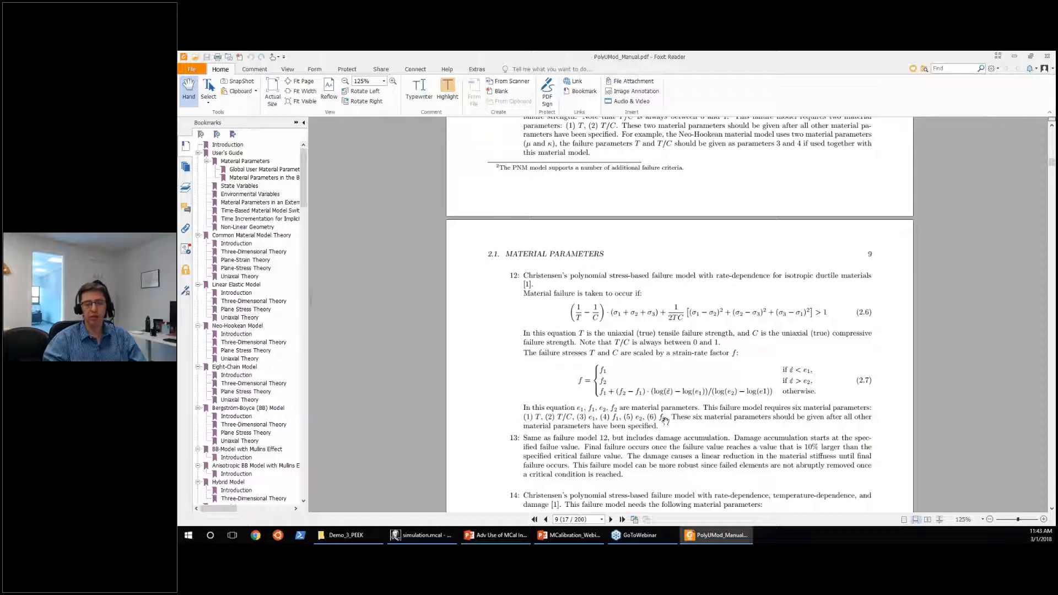
left_click_drag(666, 421, 527, 419)
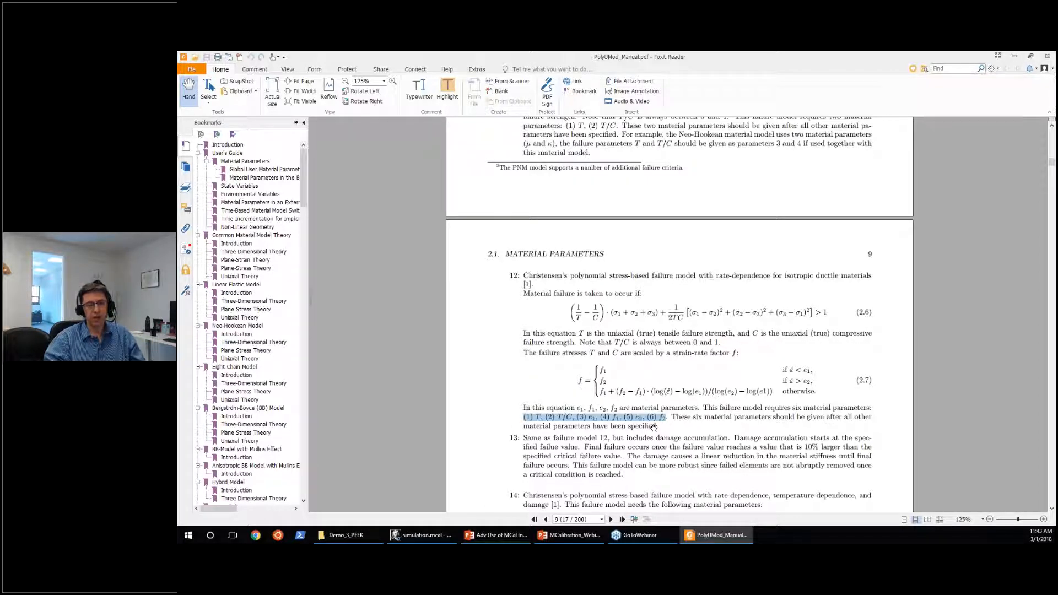
left_click(1014, 57)
Choose the POLYUMOD-Template material model and insert the Three Network (TN) template commands.
scroll(287, 485, "down", 2)
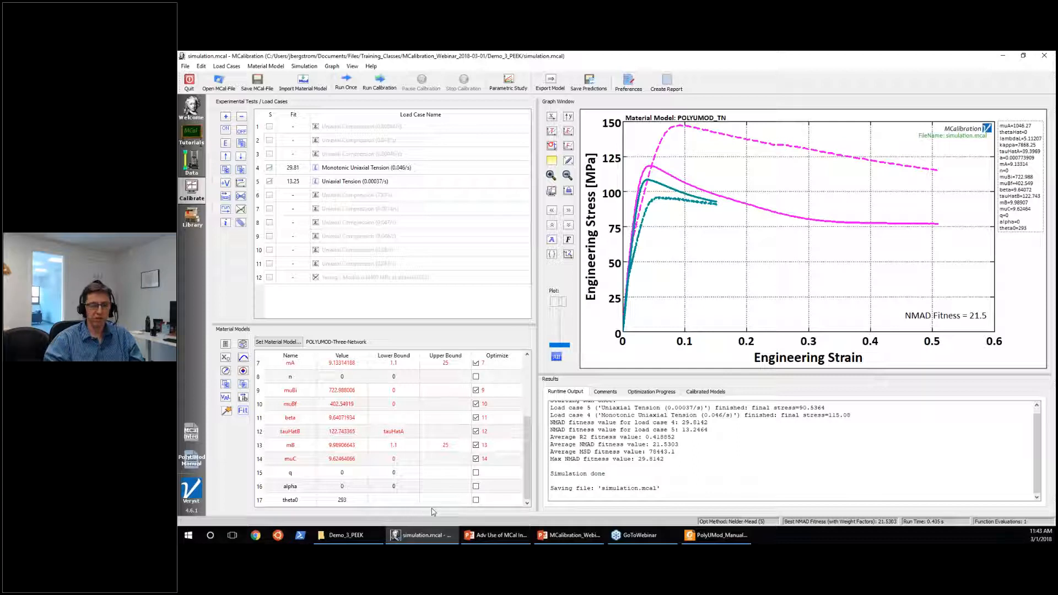
left_click(277, 342)
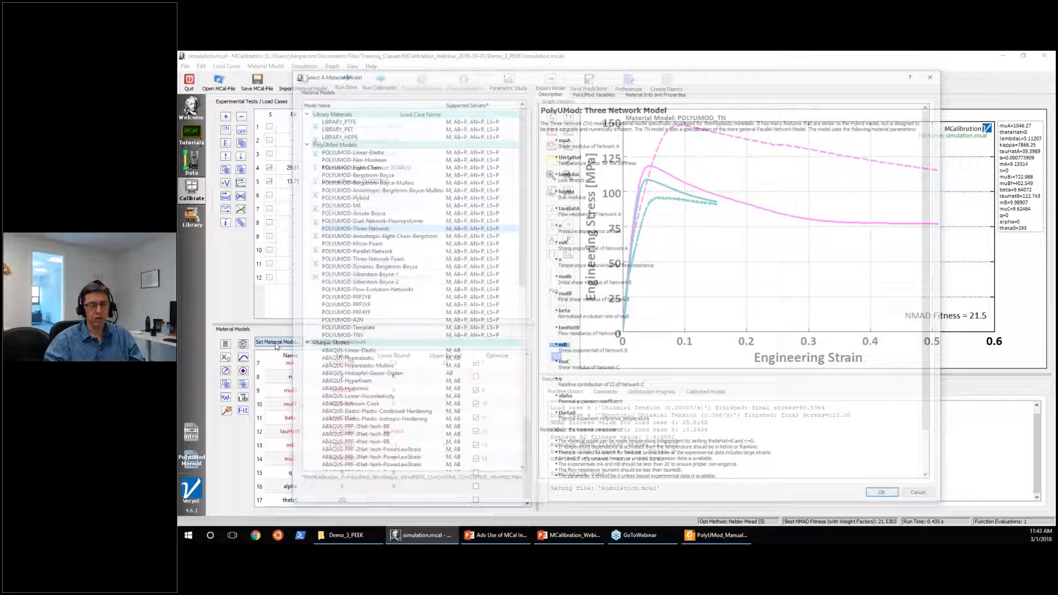
left_click(343, 327)
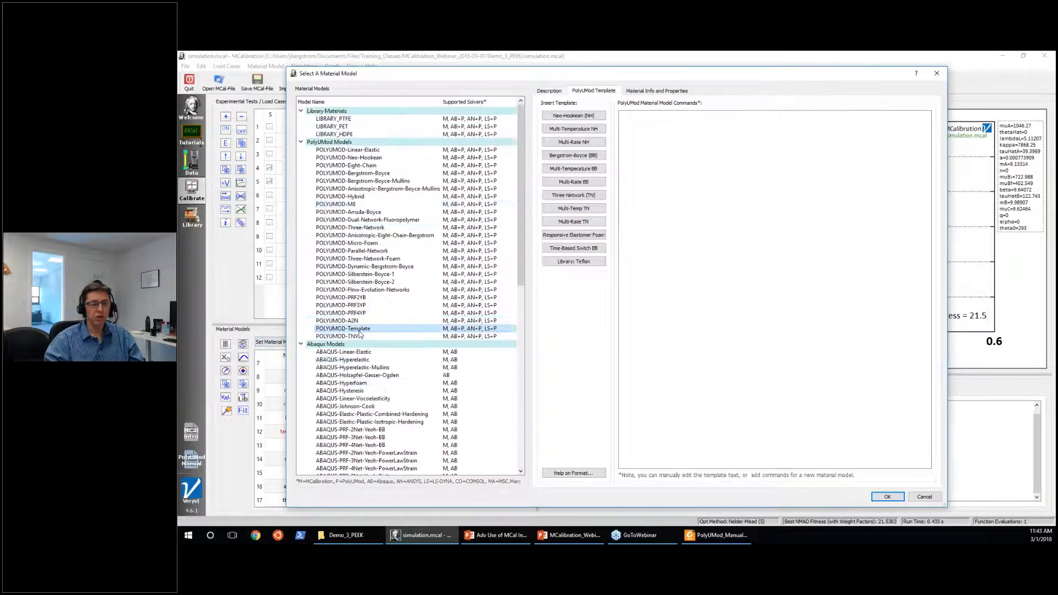
scroll(329, 401, "down", 1)
scroll(329, 401, "down", 5)
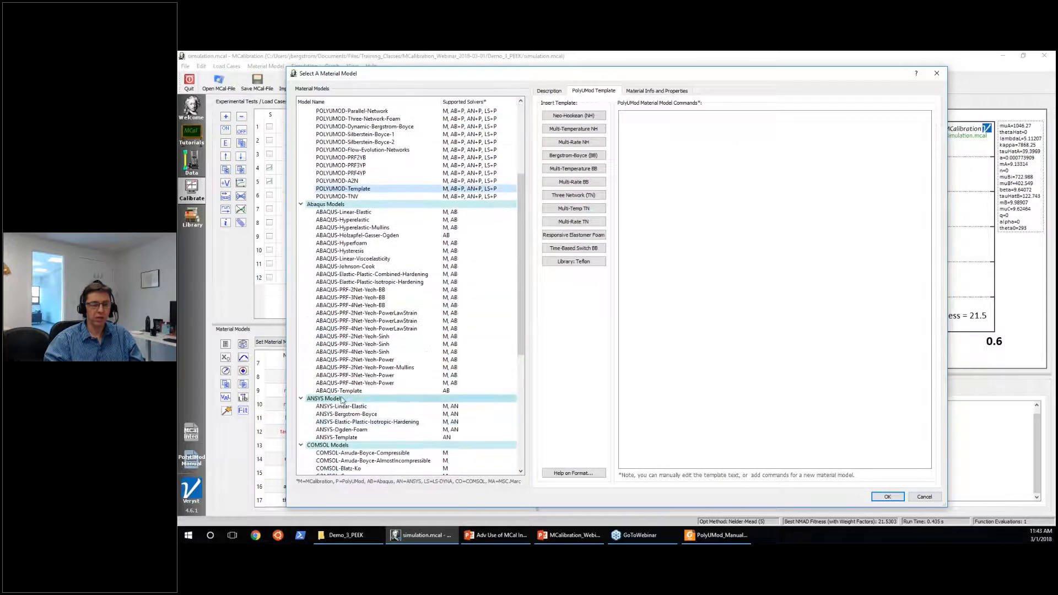
scroll(342, 393, "up", 6)
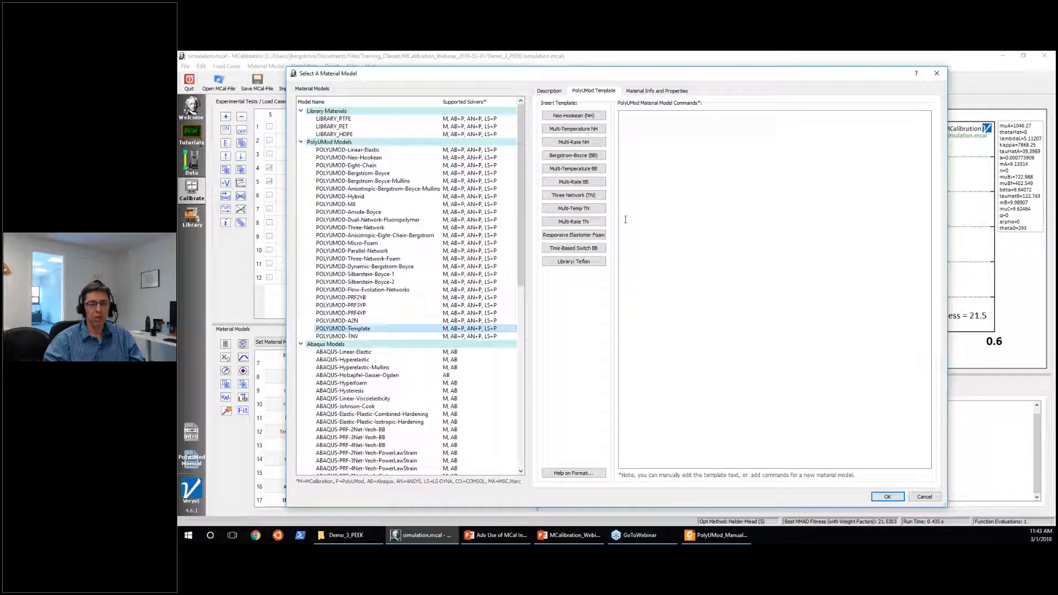
left_click(582, 199)
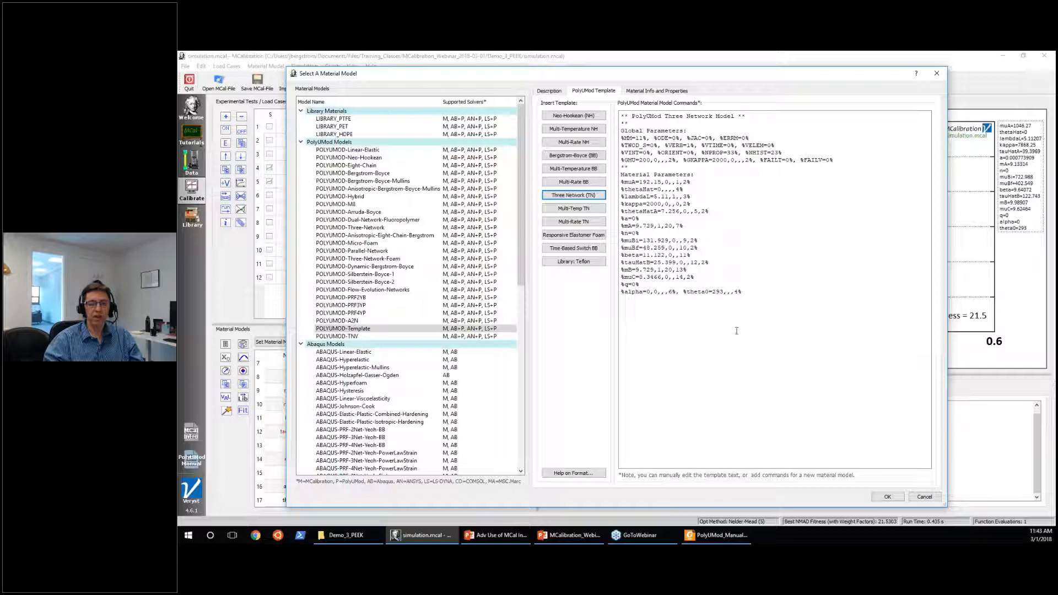
Examine the Three Network template's material parameter lines, such as a and mA, and move the model selection dialog aside to compare with the existing parameters.
left_click(733, 314)
key("Up")
key("Up")
key("Up")
key("Up")
key("Up")
key("shift+End")
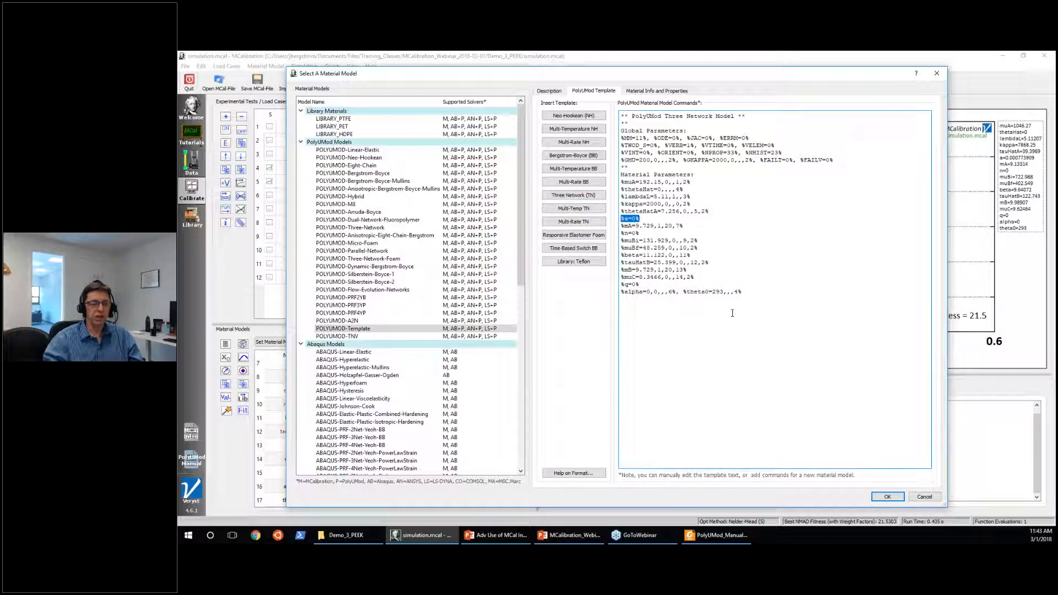
left_click_drag(623, 74, 725, 83)
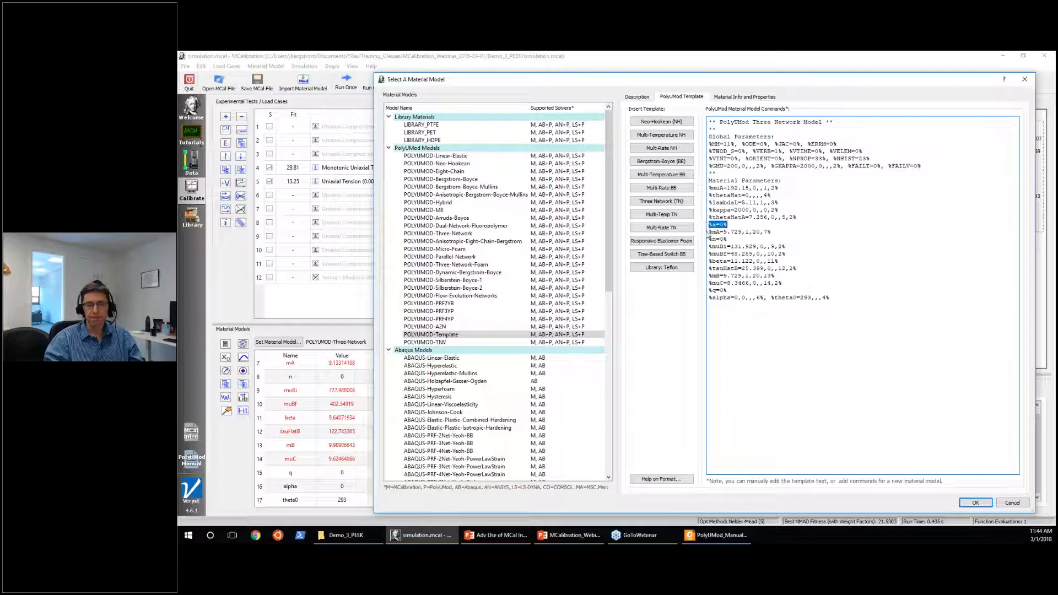
left_click_drag(708, 232, 774, 231)
left_click(734, 248)
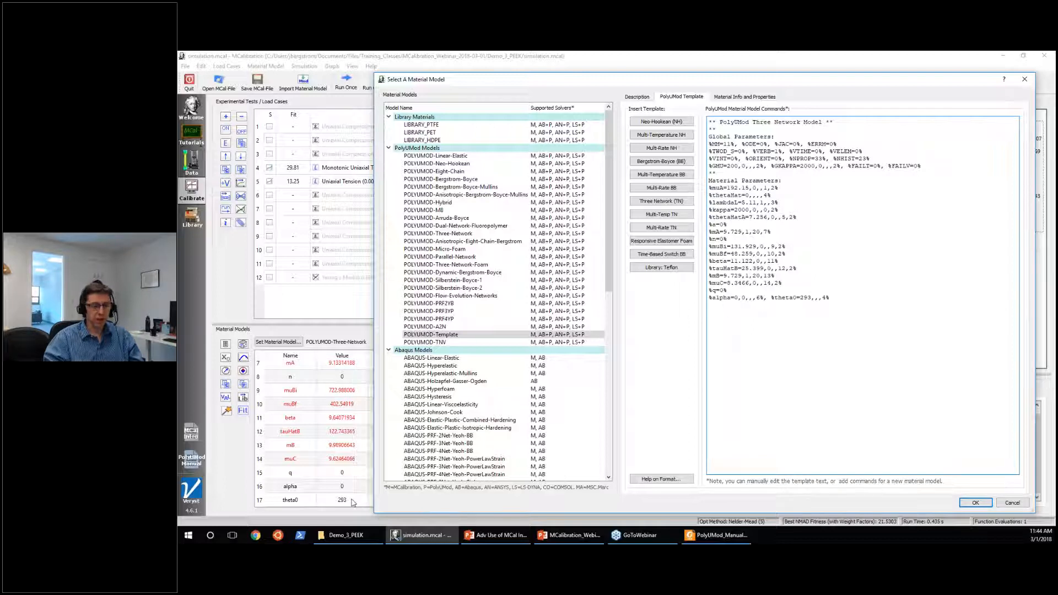
Open template.txt from the Demo_3_PEEK folder, copy its six failure parameter lines from T to f2, and return to the template dialog.
left_click(338, 531)
left_click(356, 202)
double_click(359, 201)
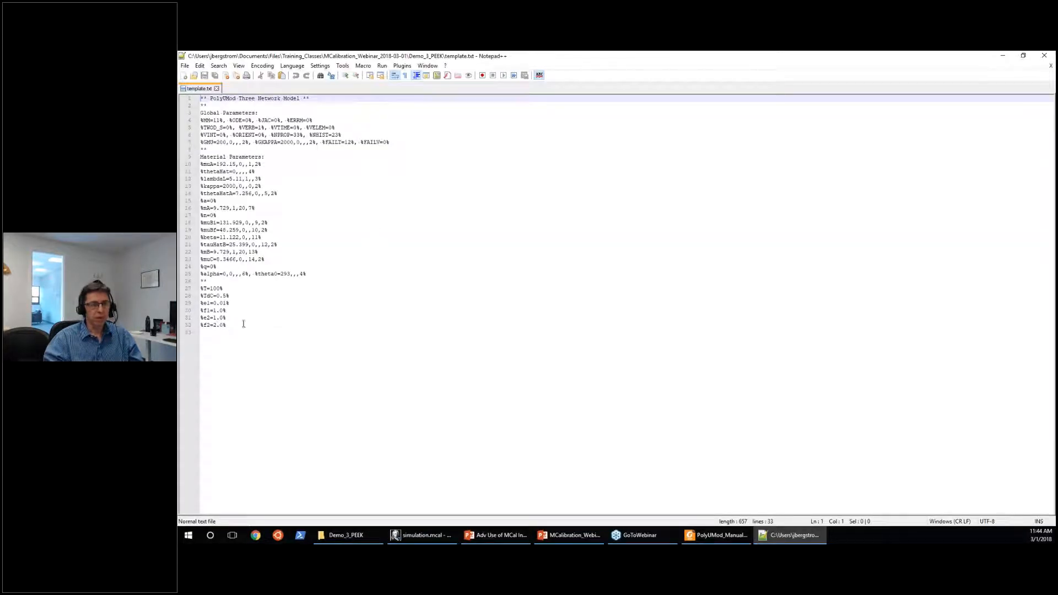
left_click_drag(243, 324, 187, 287)
key("ctrl+c")
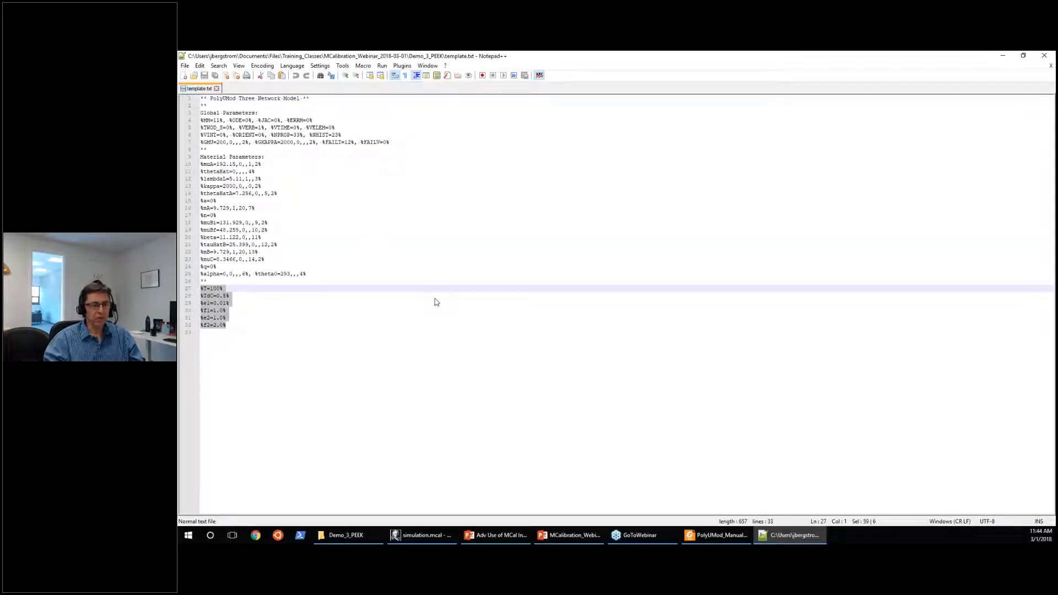
left_click(1000, 57)
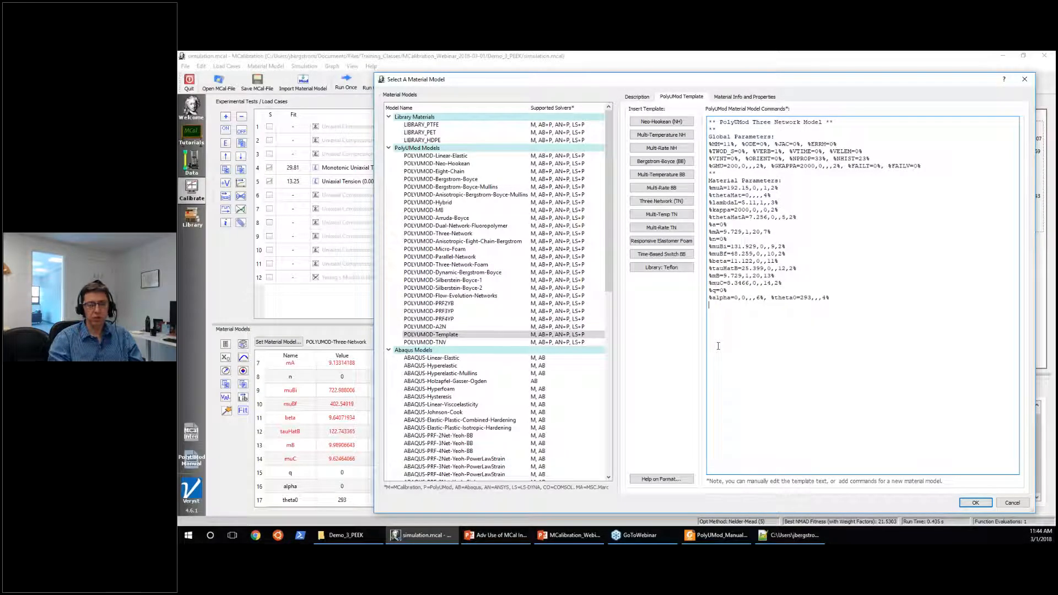
Append a ** separator line and the copied failure parameters T=100, TdC=0.5, e1=0.01, f1=1.0, e2=1.0 and f2=2.0 to the template commands.
type("**")
key("Return")
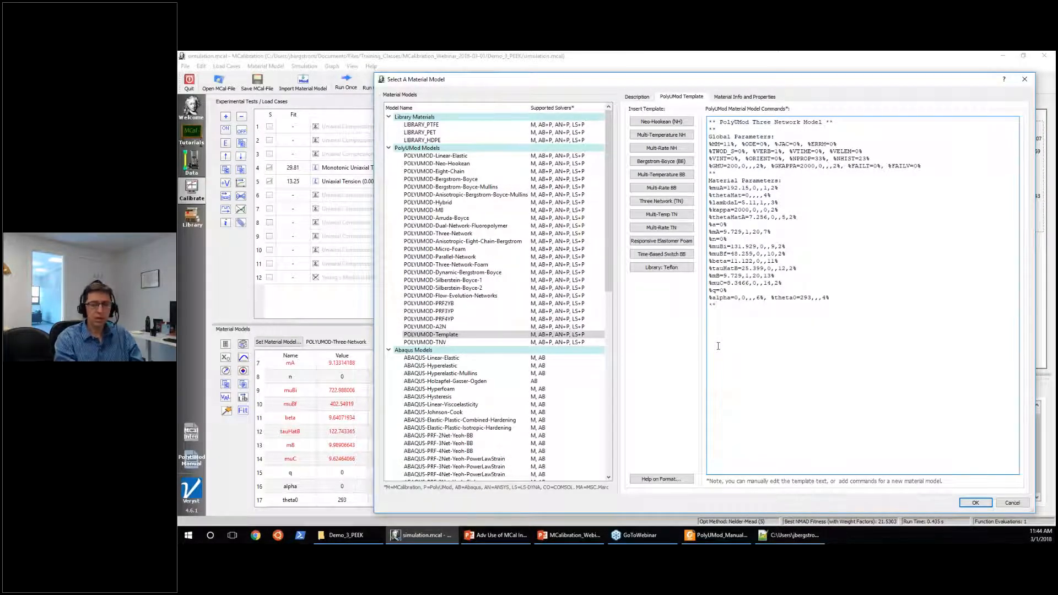
key("ctrl+v")
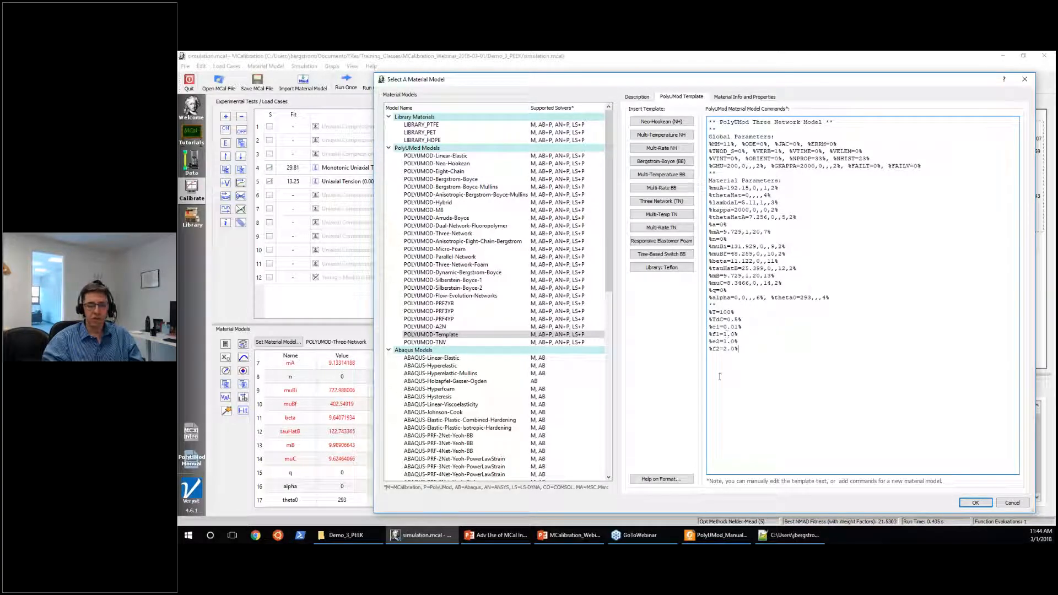
Check the added failure parameters against the required parameter list for failure model 12 in the PolyUMod manual.
mouse_move(722, 535)
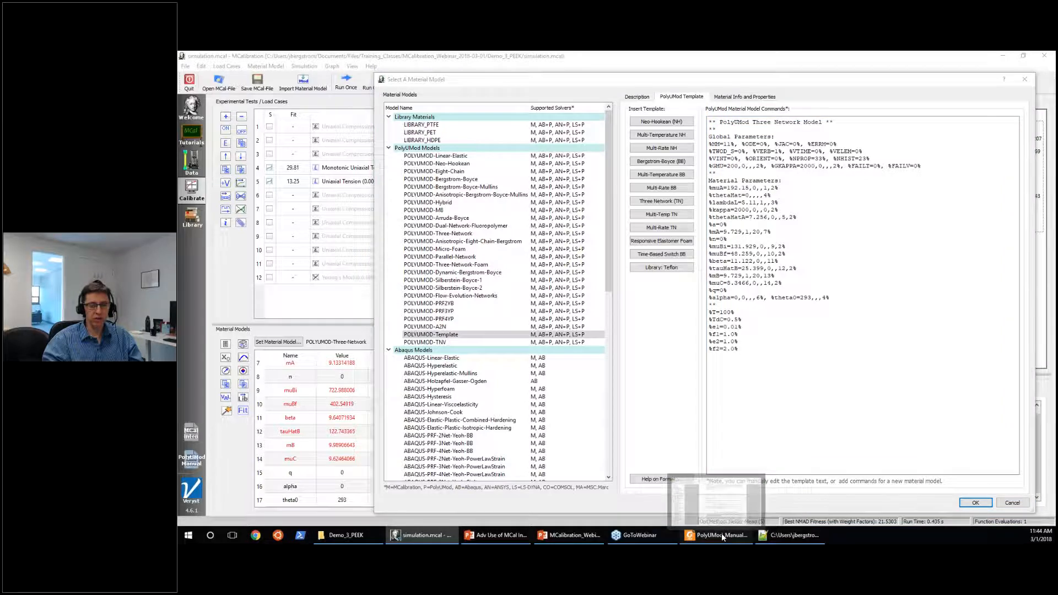
left_click(714, 530)
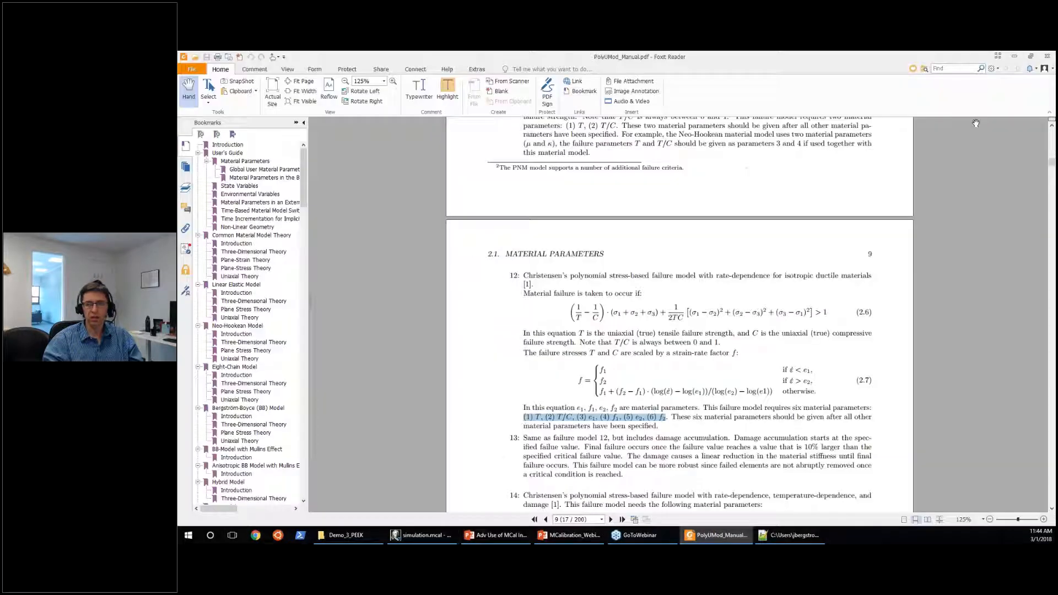
left_click(1014, 56)
double_click(725, 312)
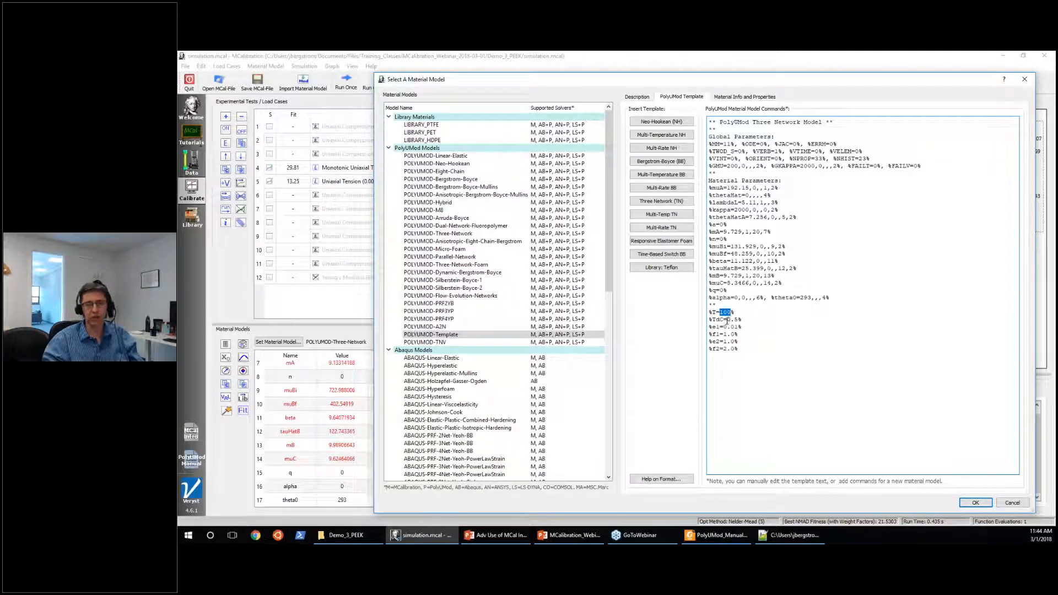
left_click(776, 331)
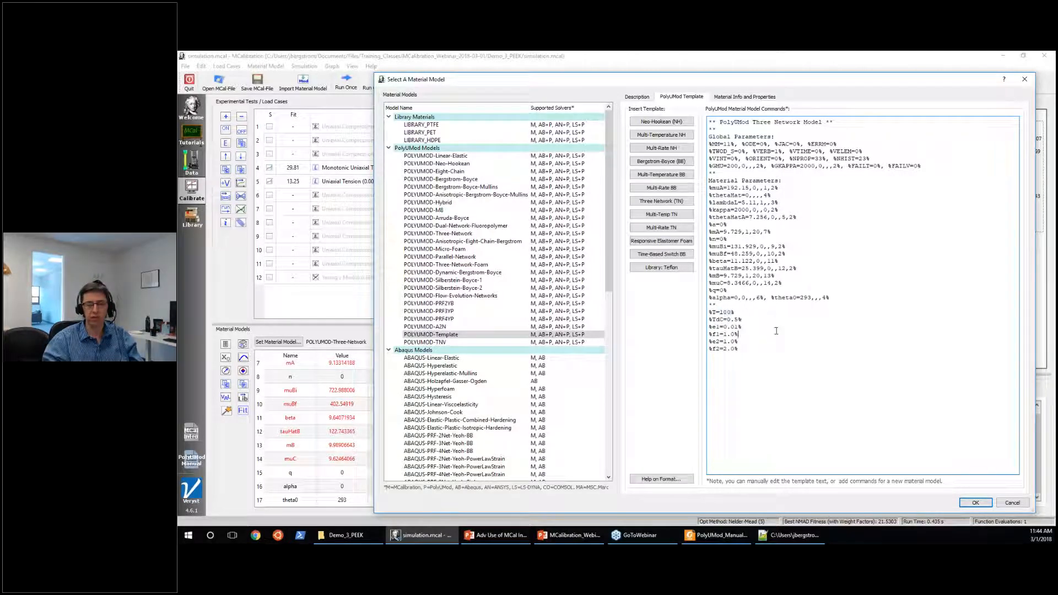
Set FAILT to 12 in the template's global parameters and accept the material model.
left_click(875, 167)
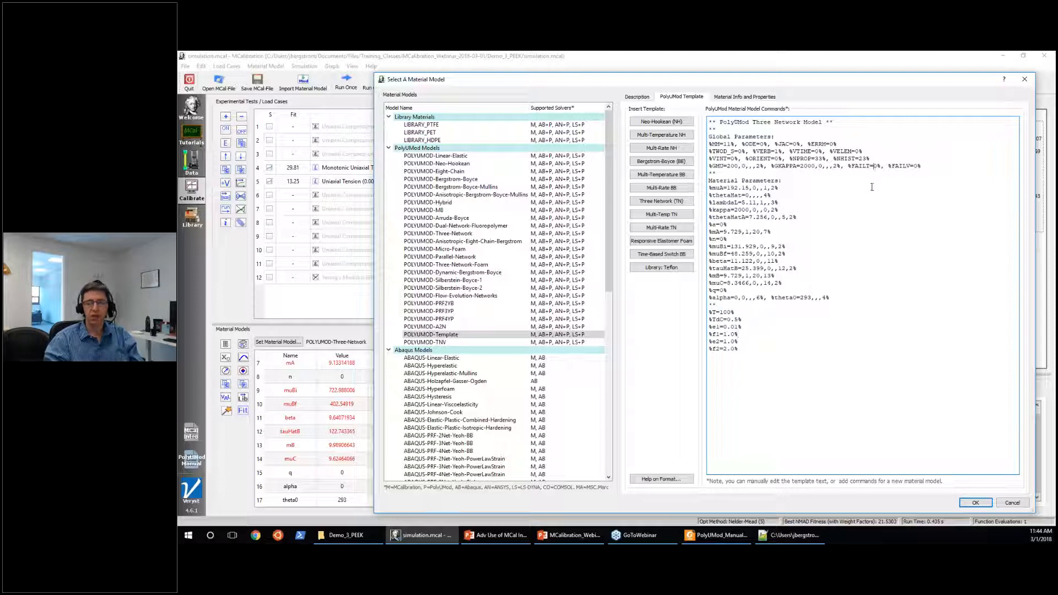
type("2")
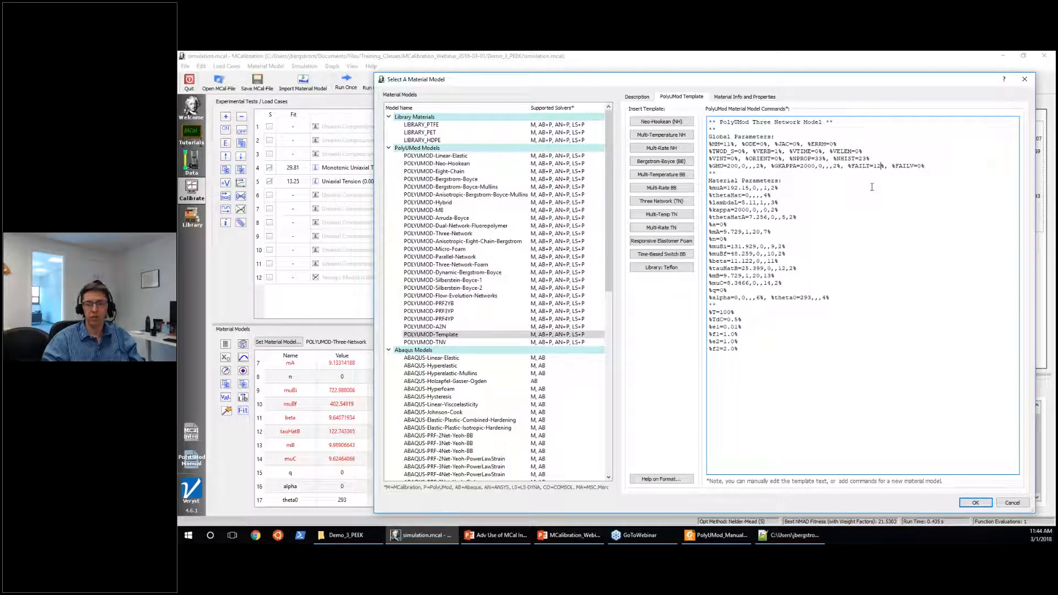
left_click(983, 504)
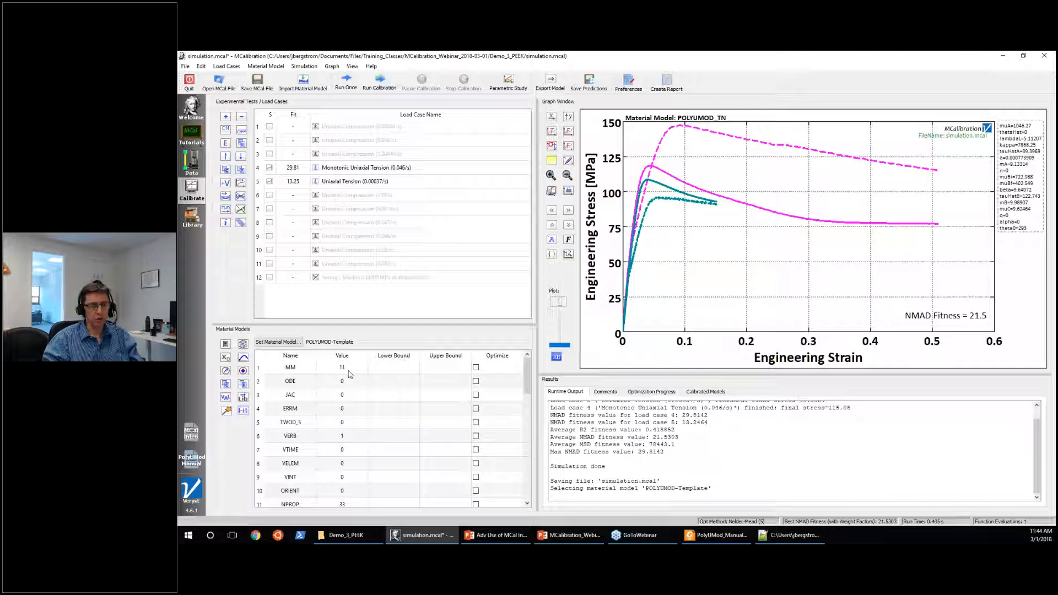
Check the template model's parameter table through the failure parameters, save the MCal file, and run the simulation once.
scroll(349, 375, "down", 2)
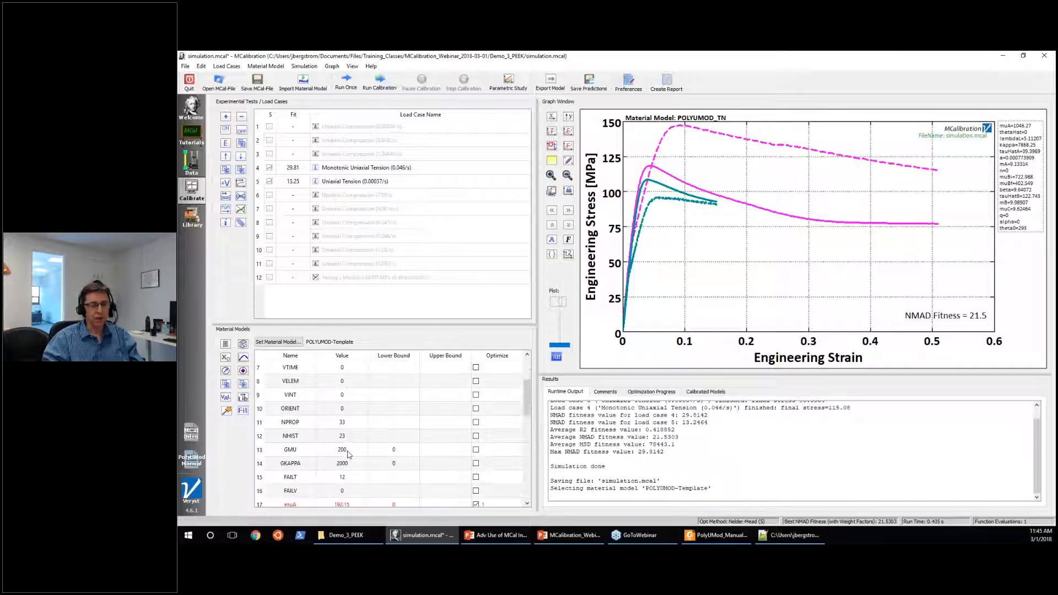
scroll(346, 436, "down", 1)
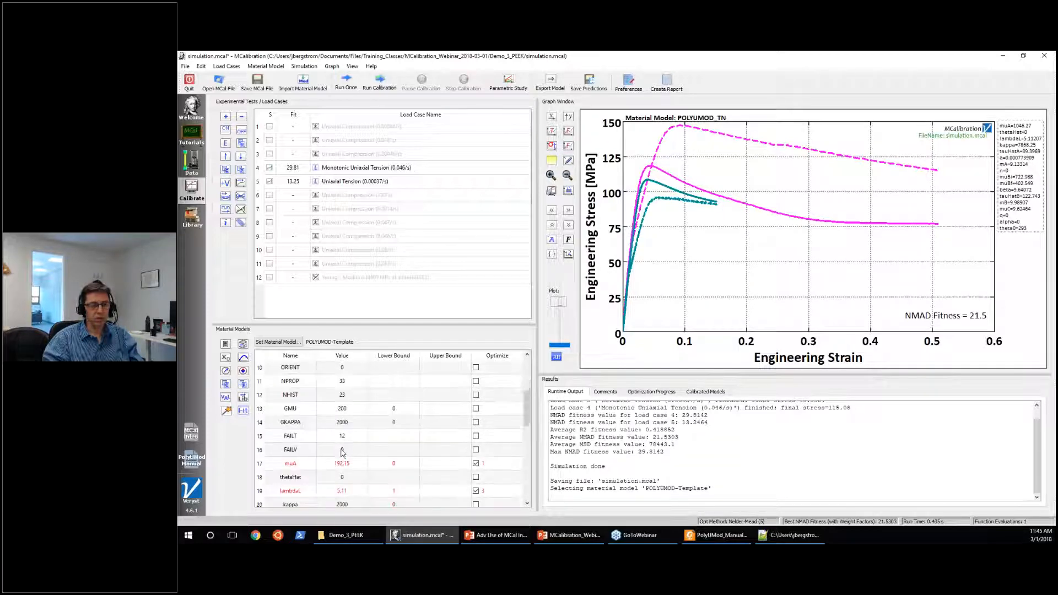
left_click(348, 438)
scroll(347, 439, "down", 6)
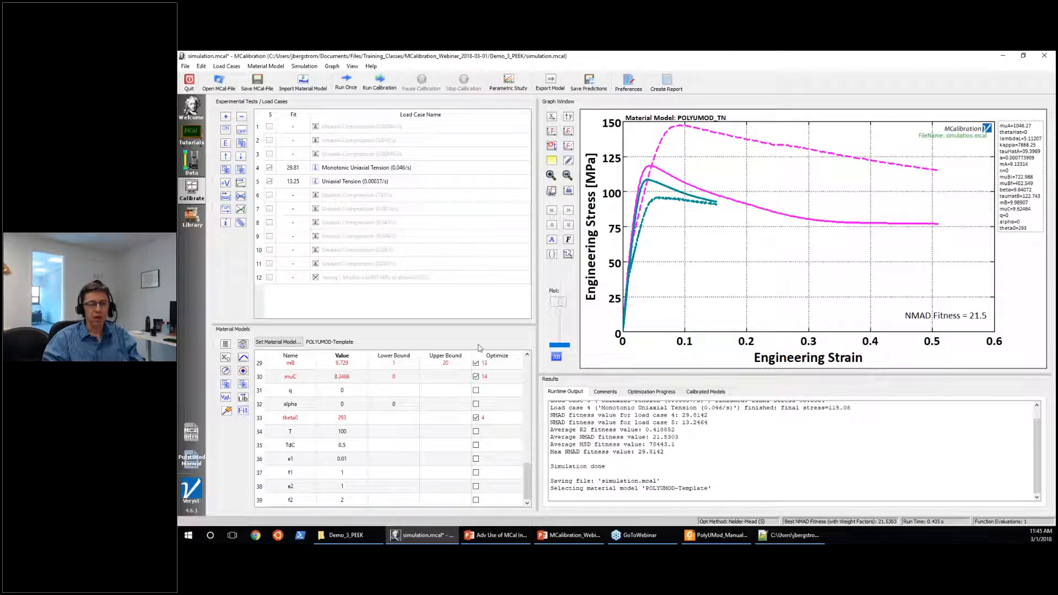
left_click(257, 82)
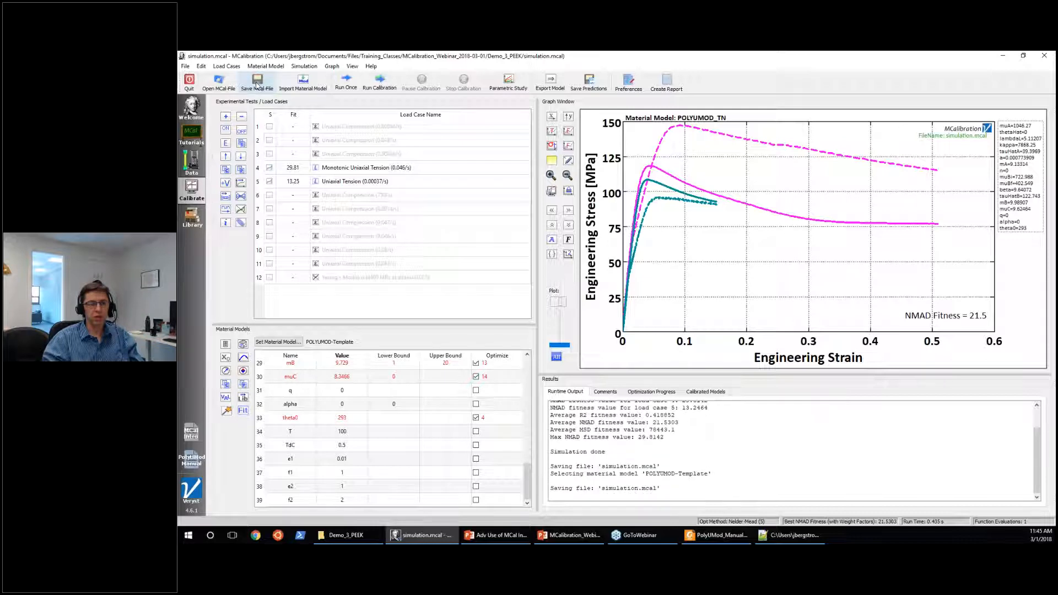
left_click(346, 82)
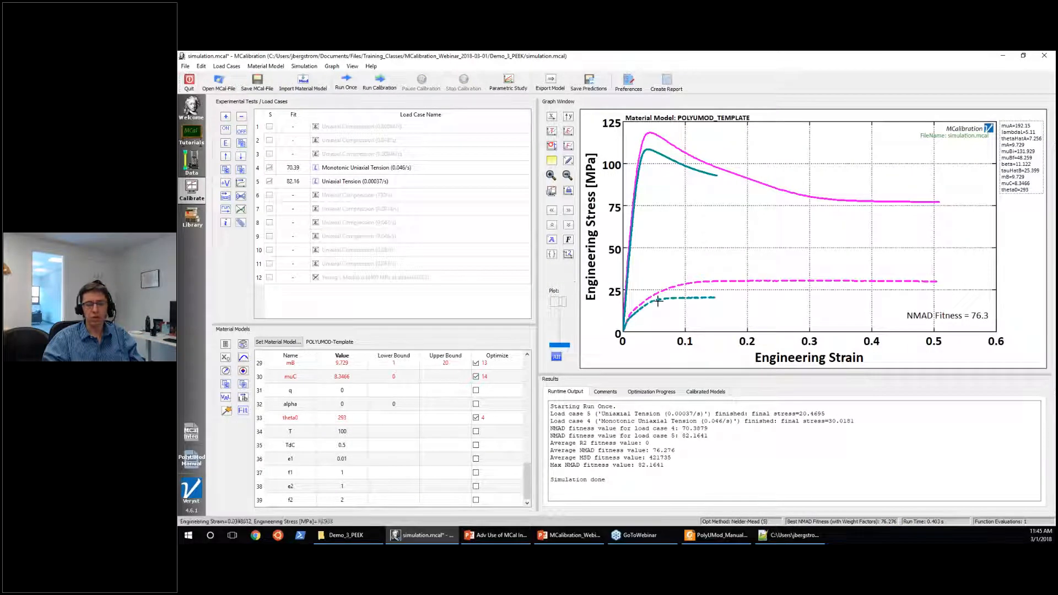
Set the failure parameter T to 10, leave it excluded from optimization, and run the simulation once.
scroll(394, 418, "up", 9)
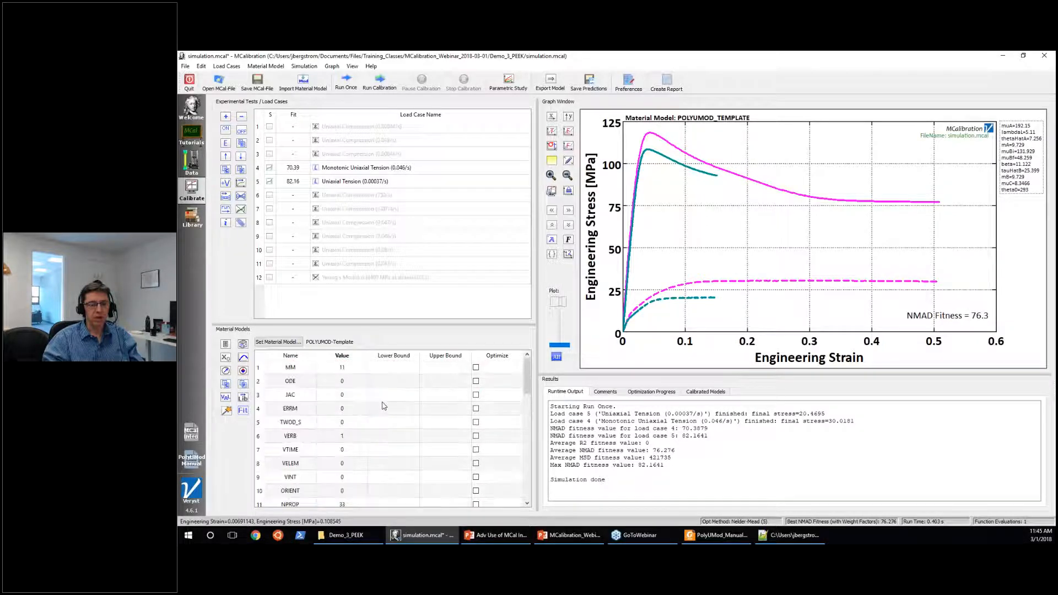
scroll(363, 384, "down", 6)
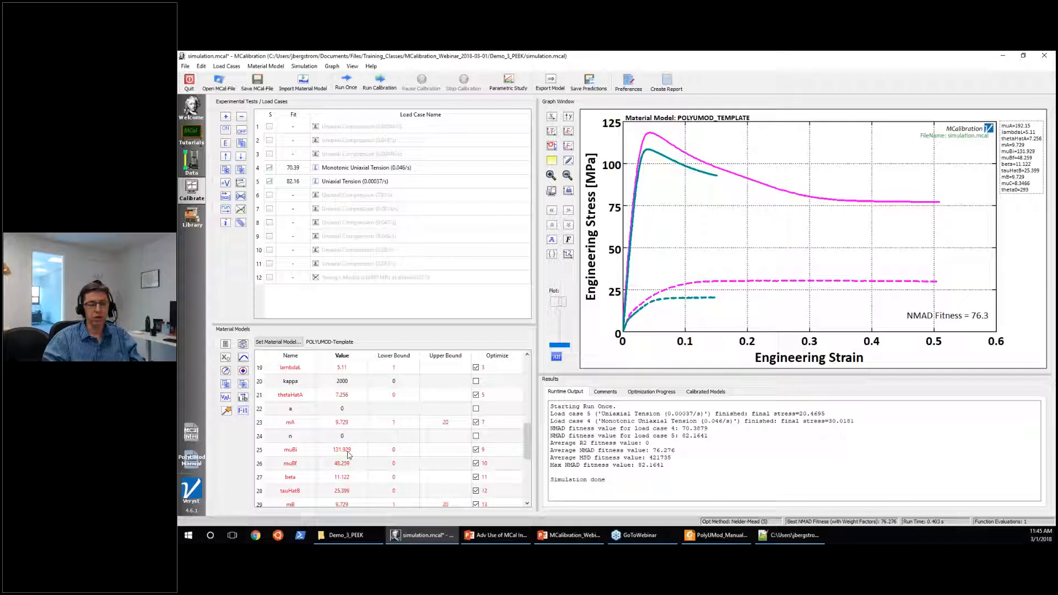
scroll(363, 449, "down", 4)
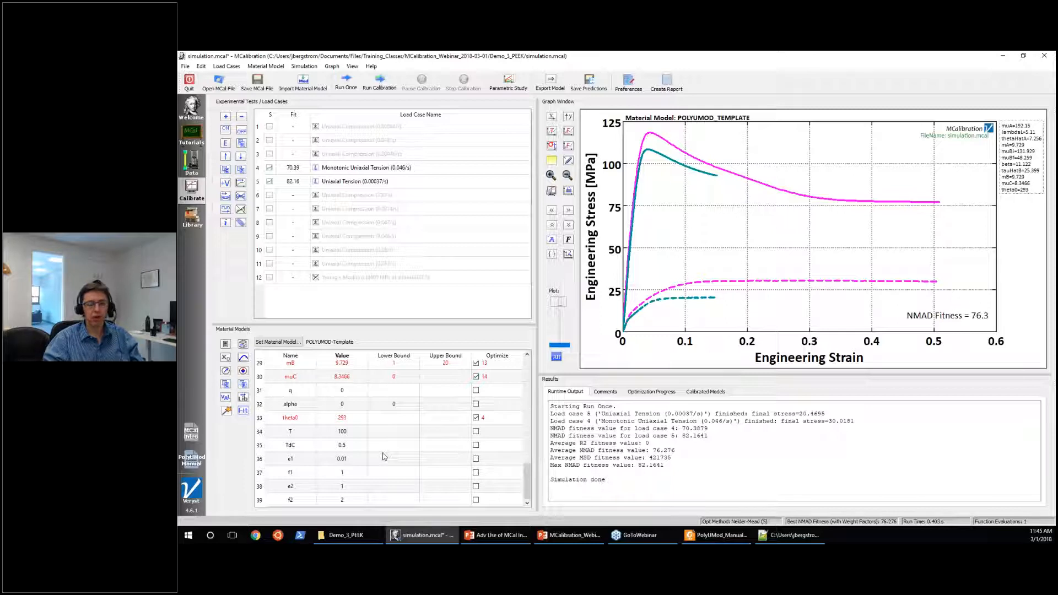
left_click(352, 443)
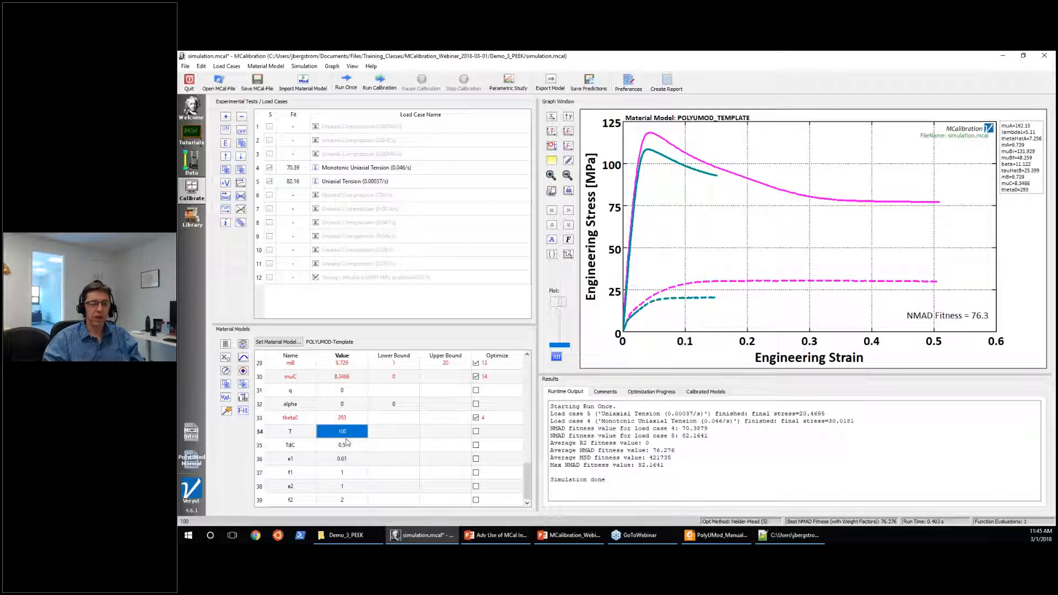
left_click(352, 436)
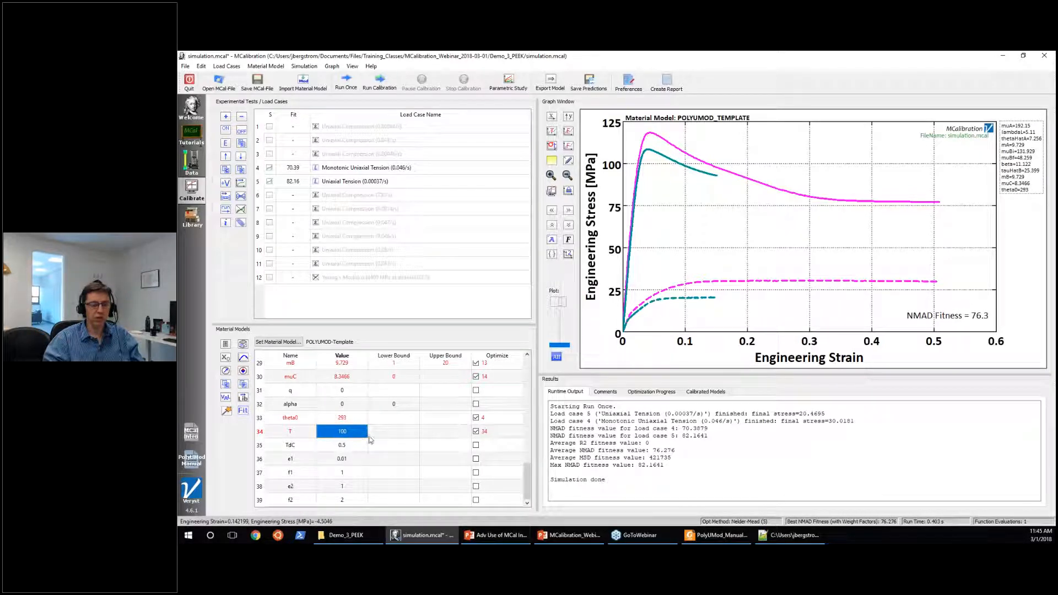
left_click(476, 431)
type("10")
key("Return")
left_click(347, 83)
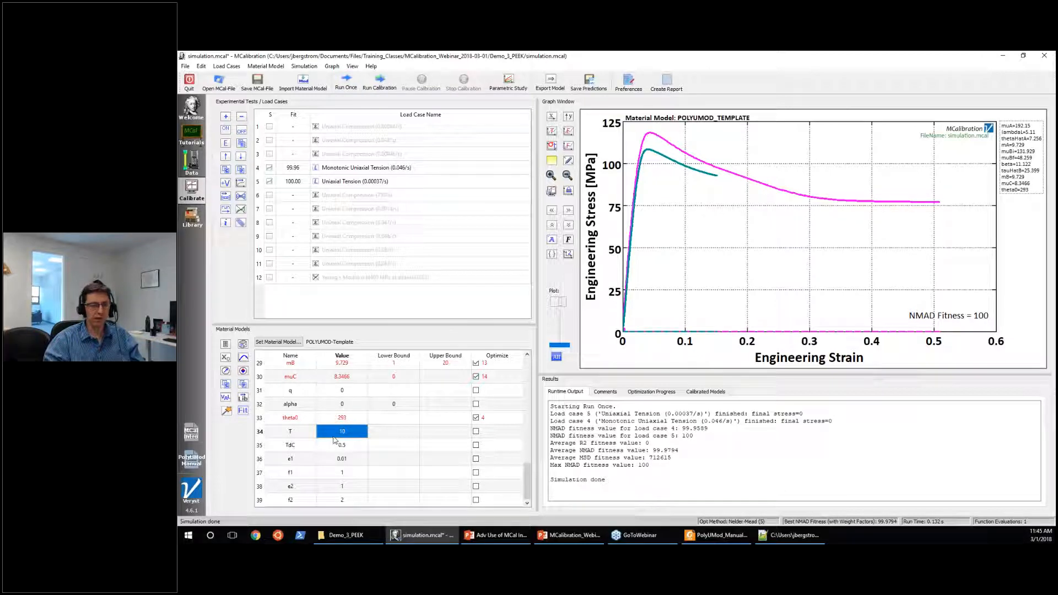
Raise the failure parameter T to 20, 30 and finally 40, rerunning the simulation for each value.
type("20")
key("Return")
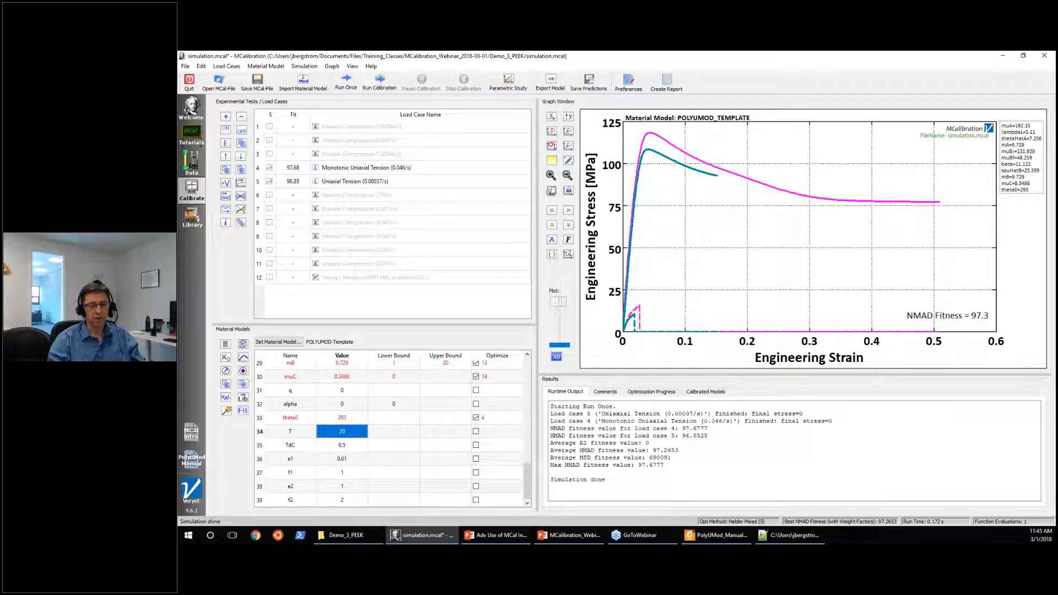
type("30")
key("Return")
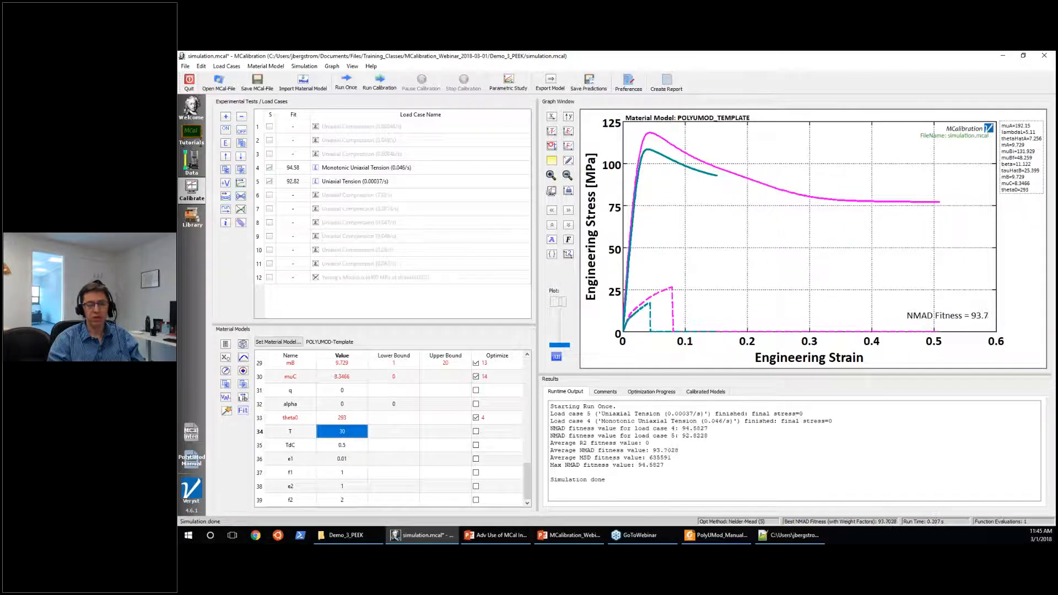
type("40")
key("Return")
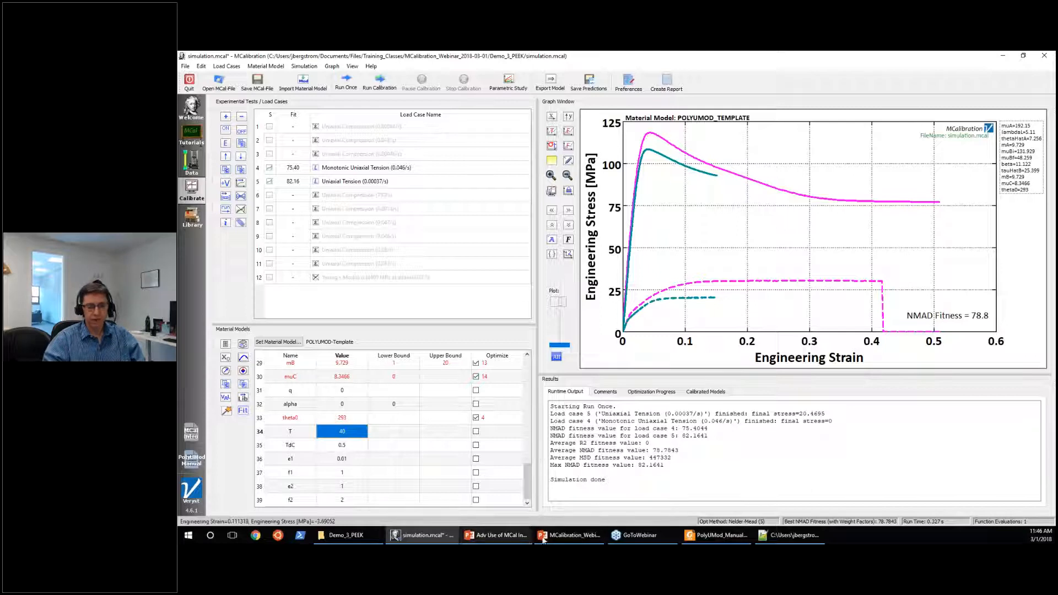
Switch to the MCalibration_Webinar presentation in PowerPoint.
left_click(567, 535)
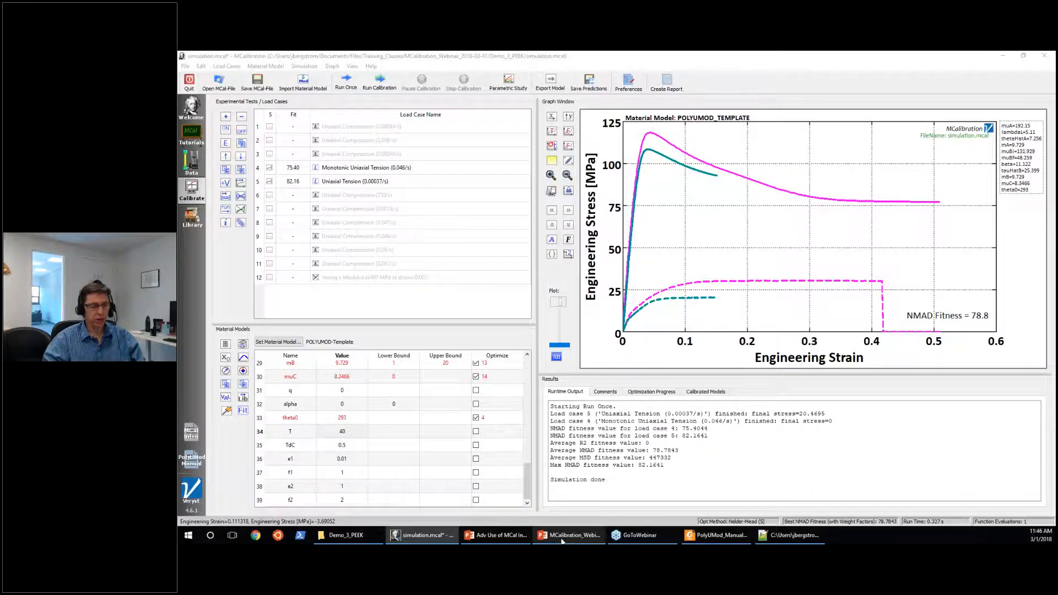
left_click(562, 541)
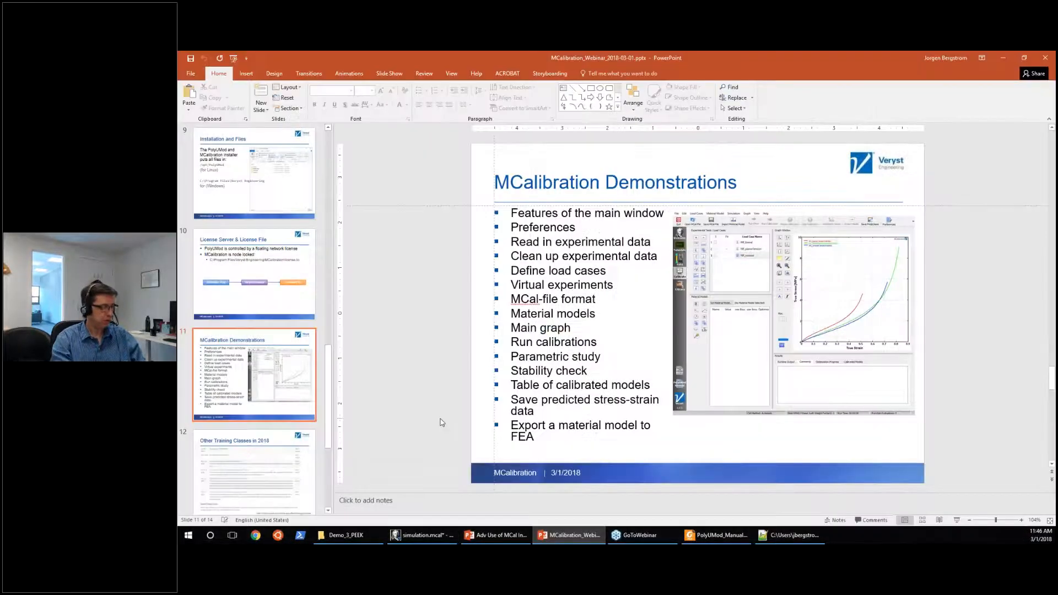
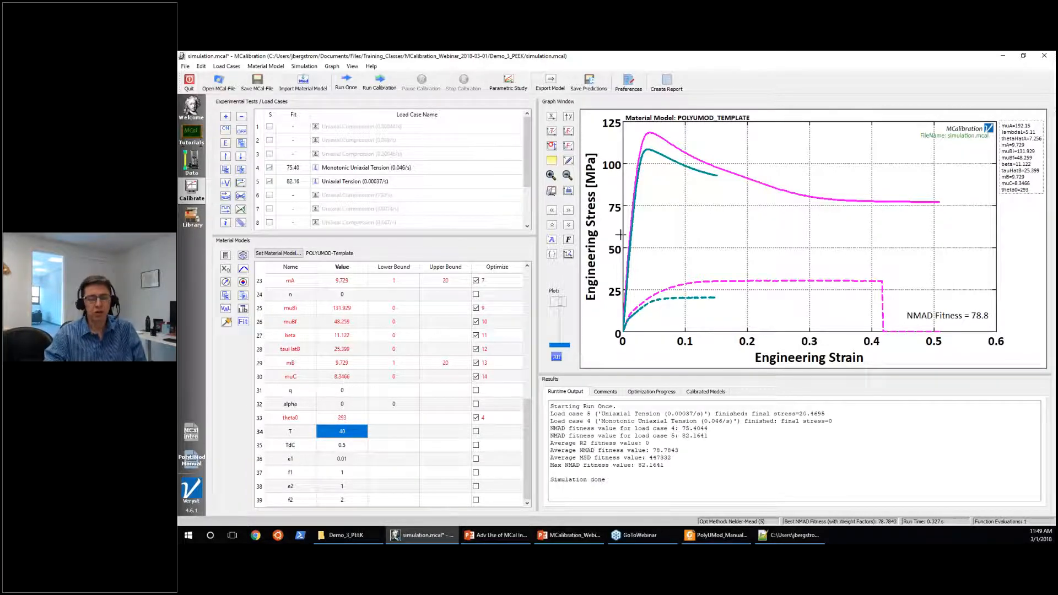
Enable uniaxial load cases 1 to 11 and the Young's Modulus load case, and enlarge the load case list.
scroll(392, 212, "down", 2)
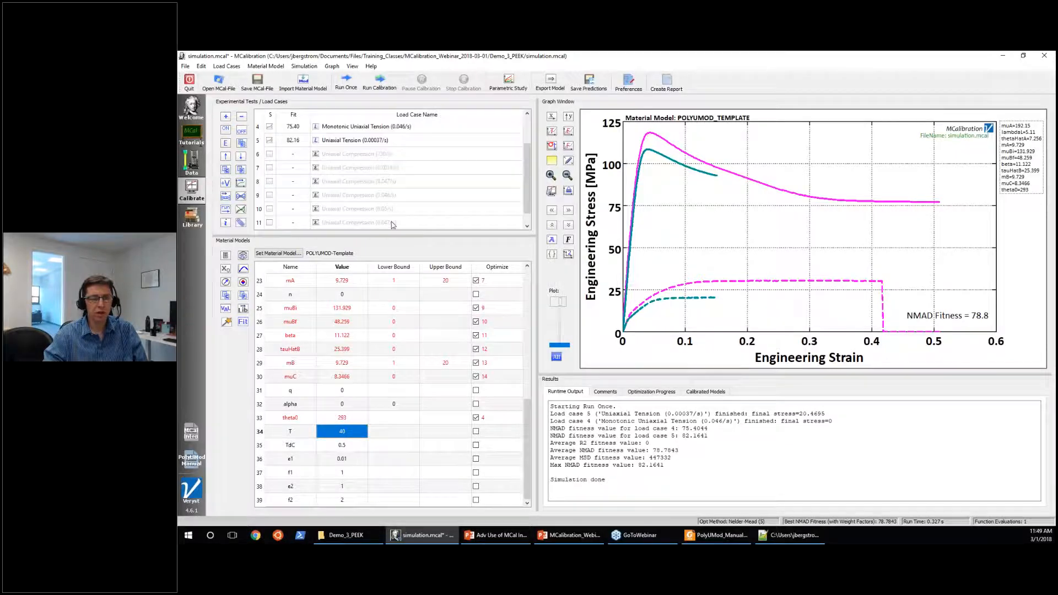
left_click(391, 210)
scroll(390, 208, "up", 2)
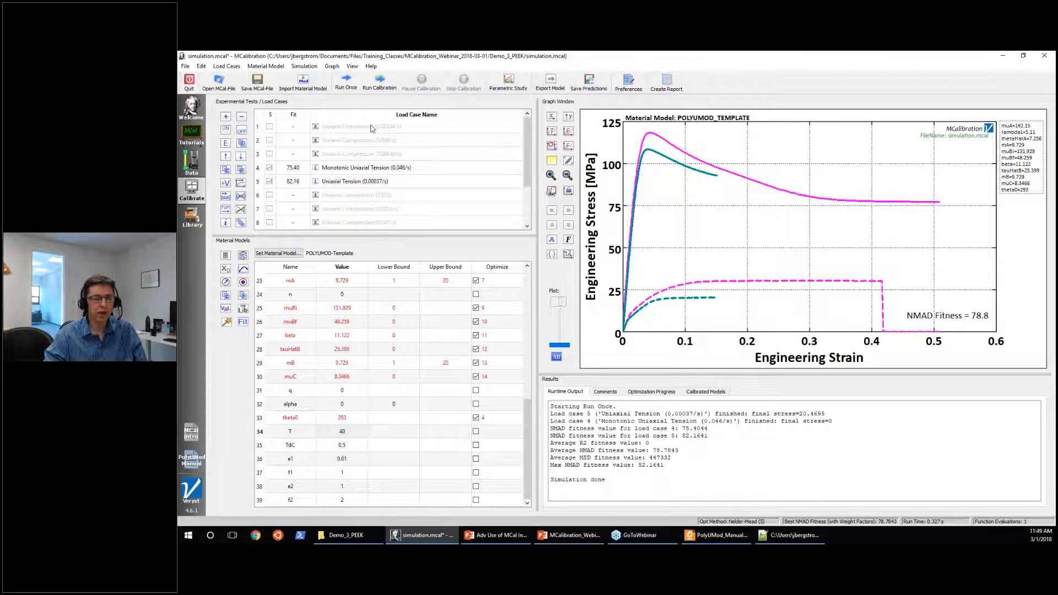
left_click(372, 126, "shift")
left_click(226, 130)
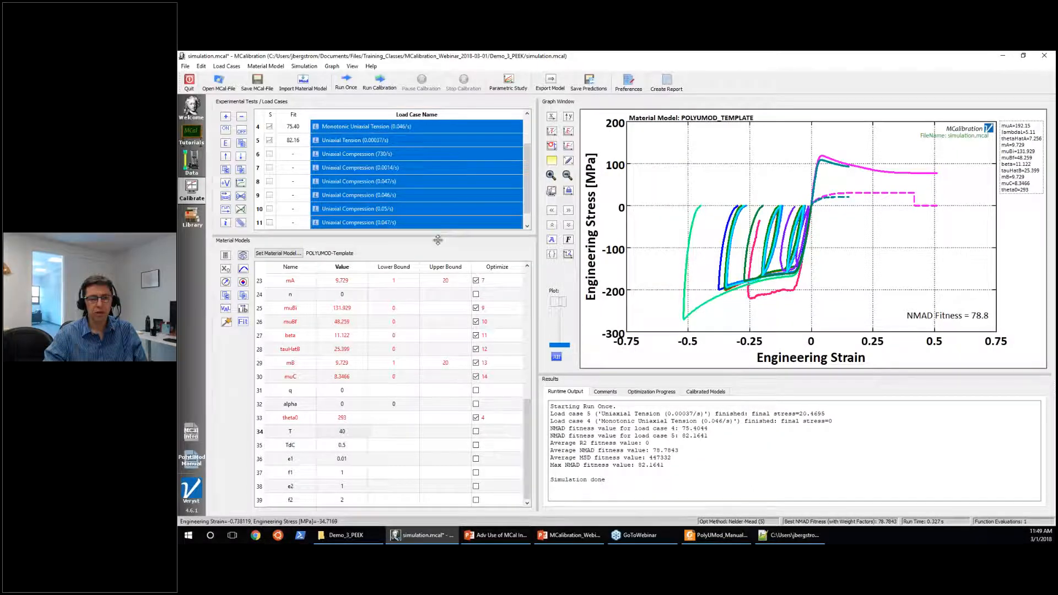
left_click_drag(438, 236, 438, 322)
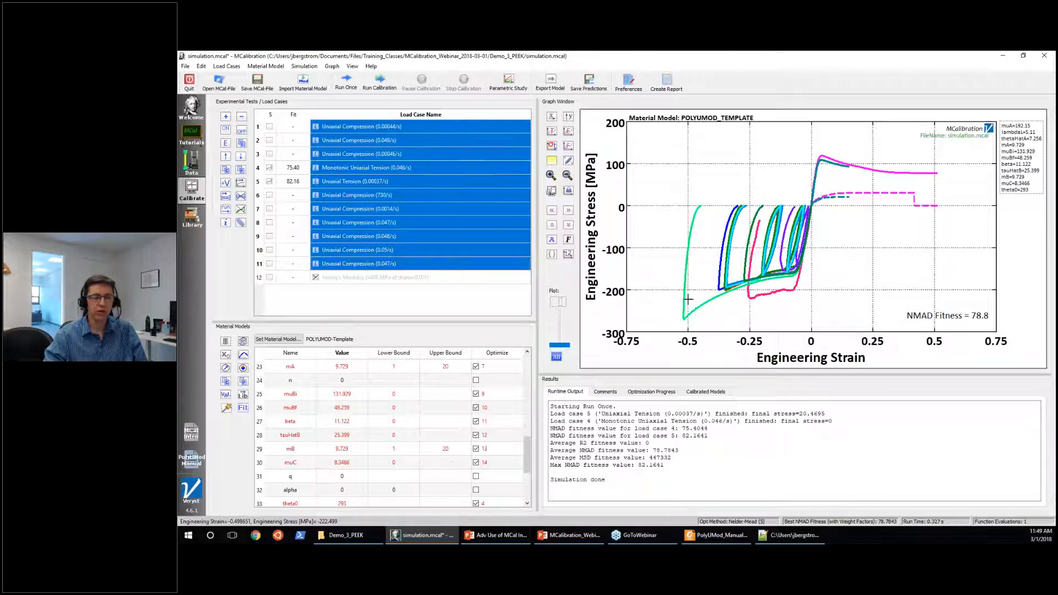
left_click(470, 283)
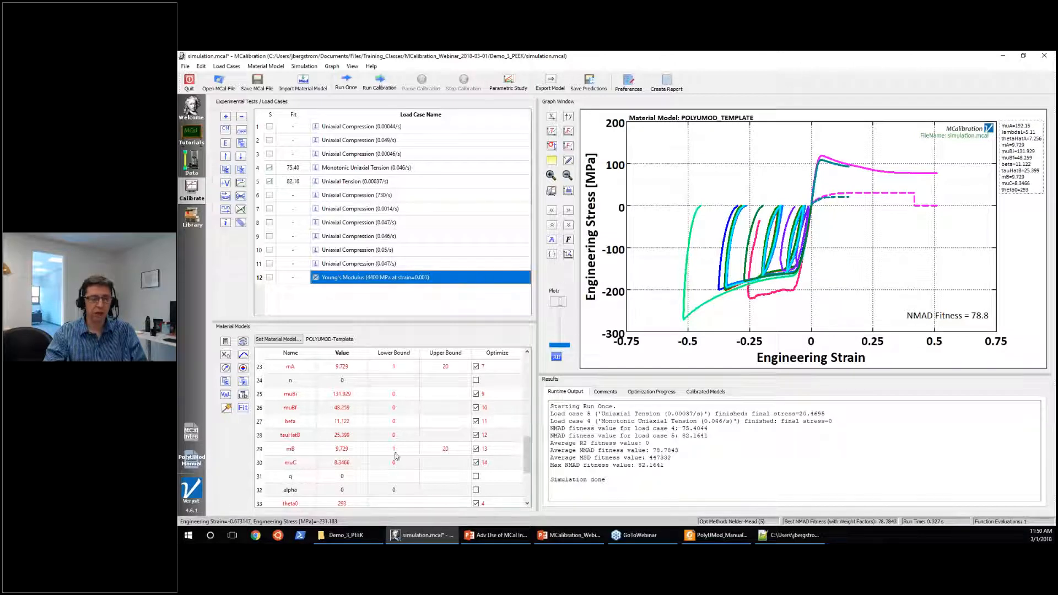
Shrink the load case list so that the material parameter table shows more rows.
scroll(358, 465, "up", 3)
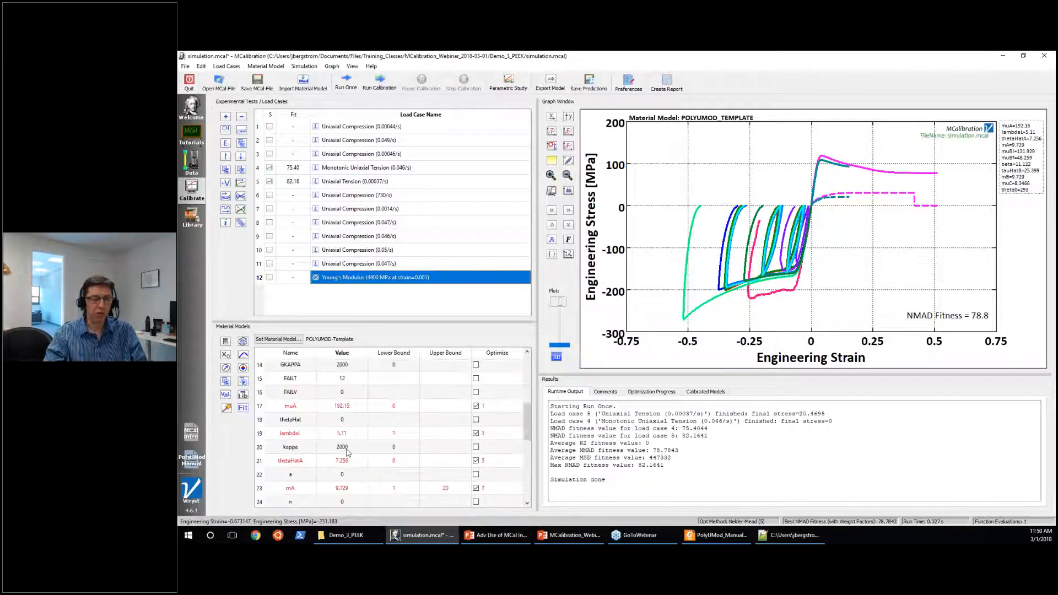
left_click(336, 477)
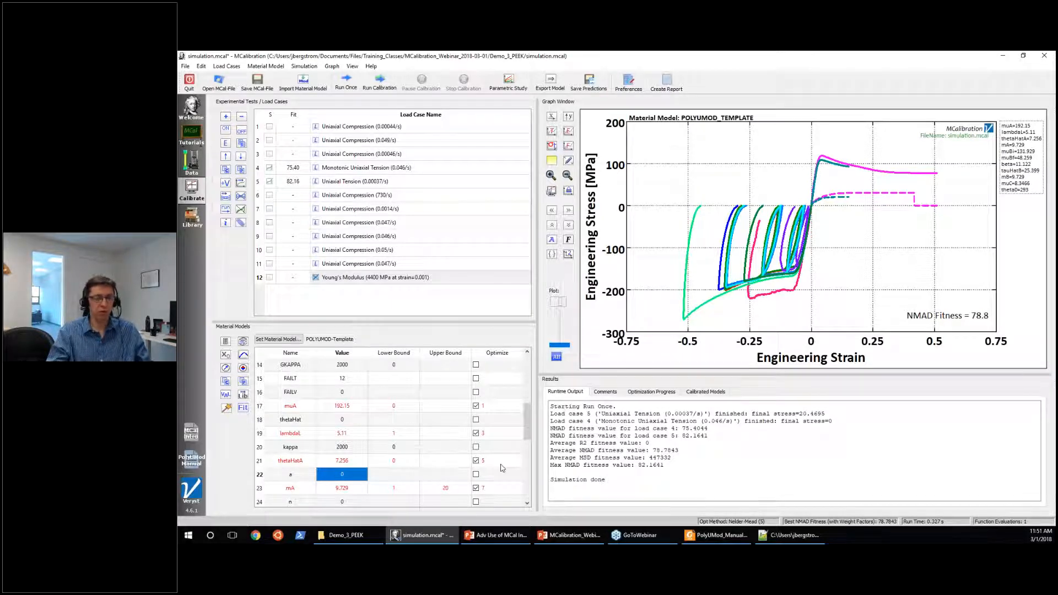
left_click(724, 469)
left_click(724, 469)
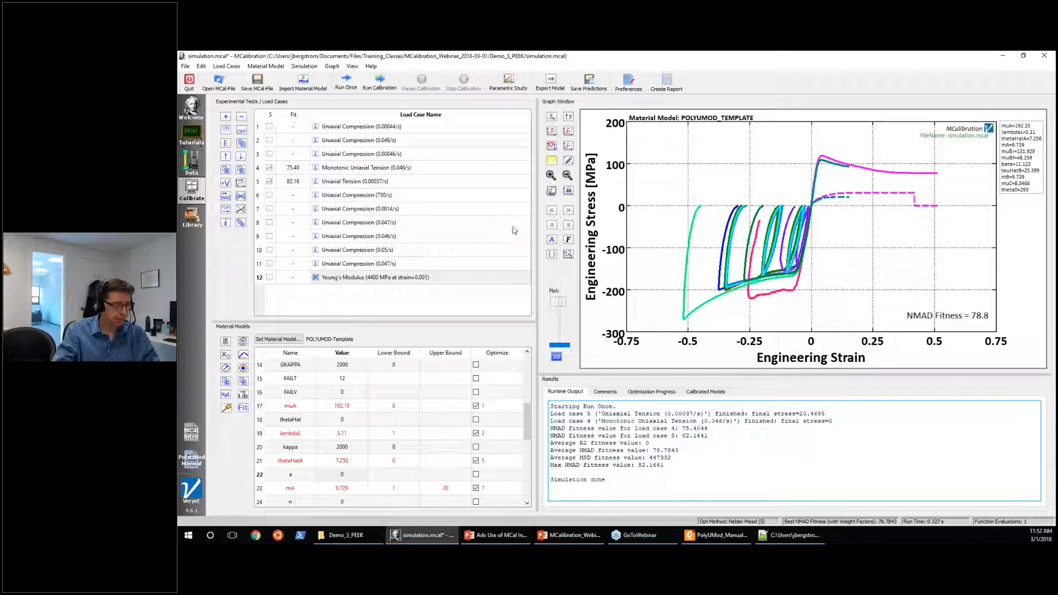
mouse_move(455, 193)
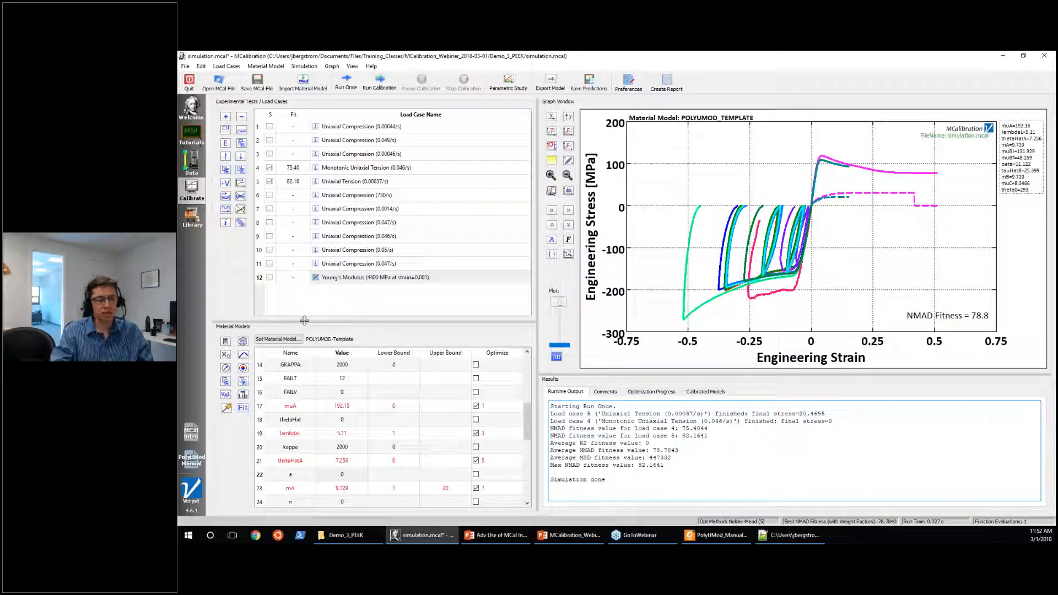
left_click_drag(304, 320, 304, 221)
Switch to File Explorer and open the Test_Cases_ANSYS folder inside Veryst Engineering's PolyUMod folder.
mouse_move(346, 540)
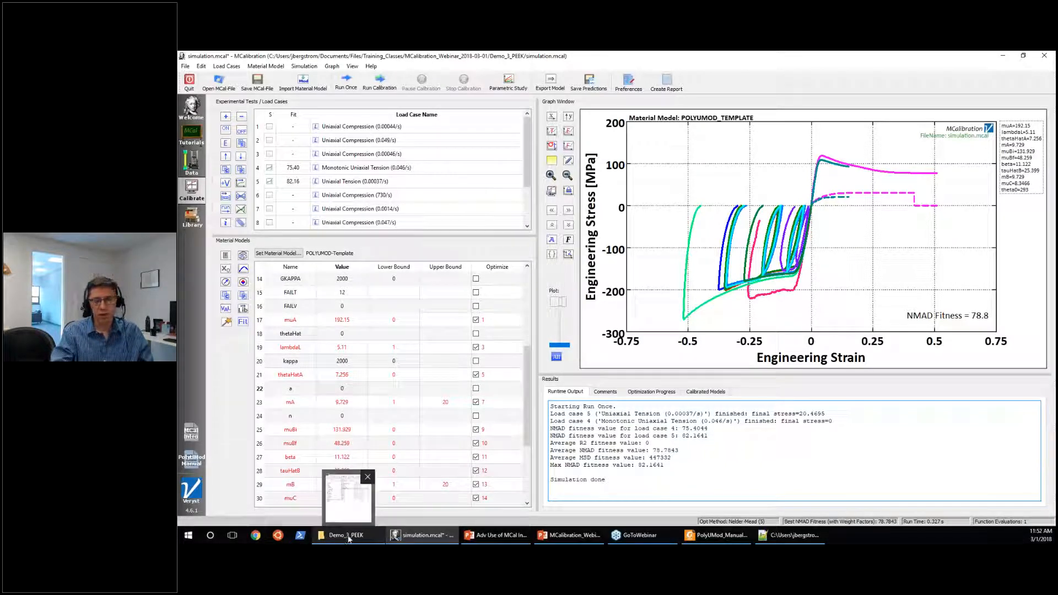
left_click(347, 535)
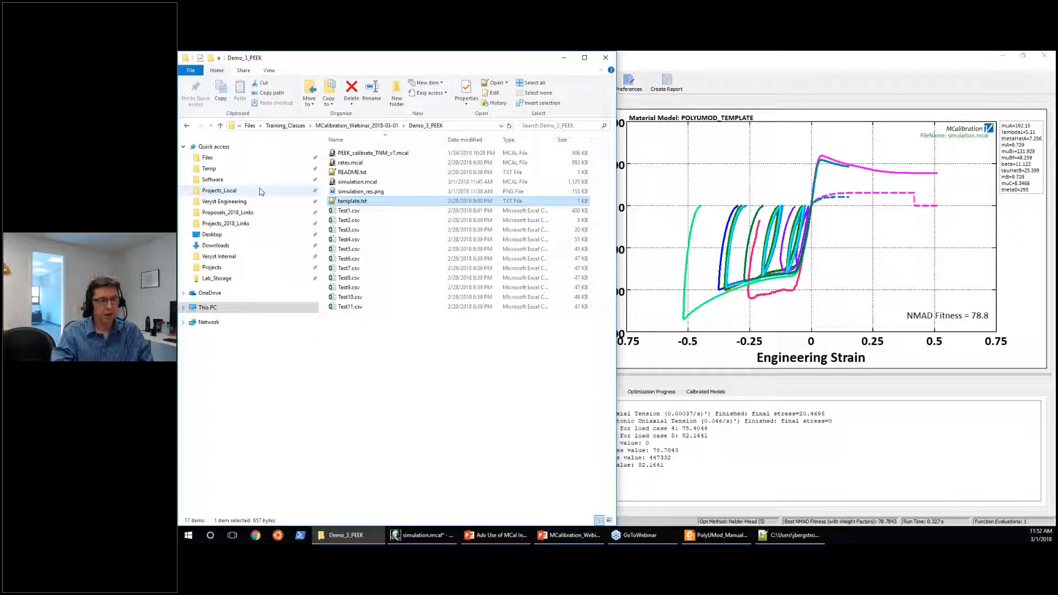
left_click(260, 202)
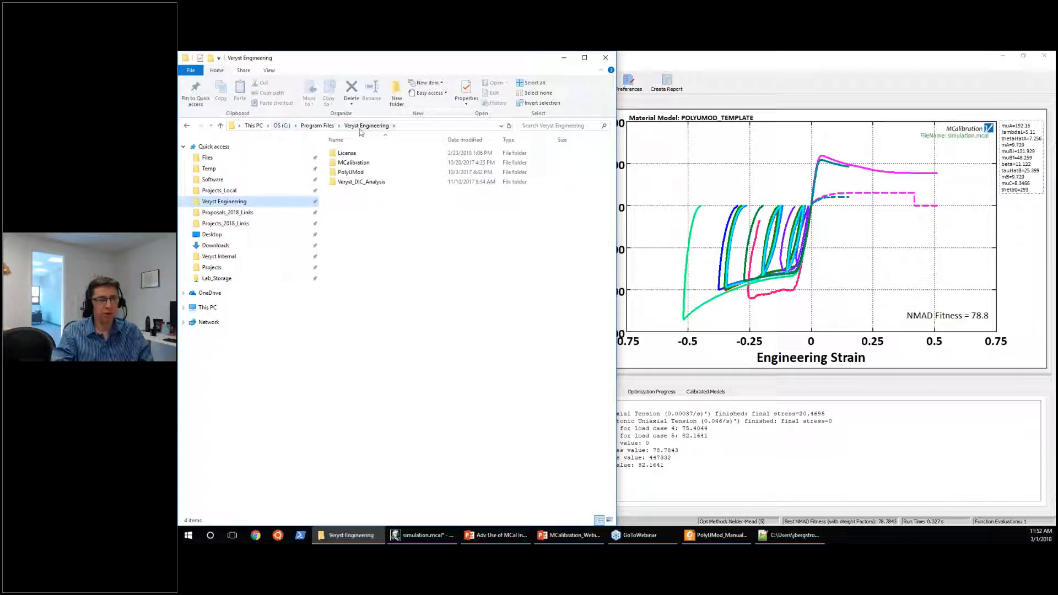
left_click(364, 175)
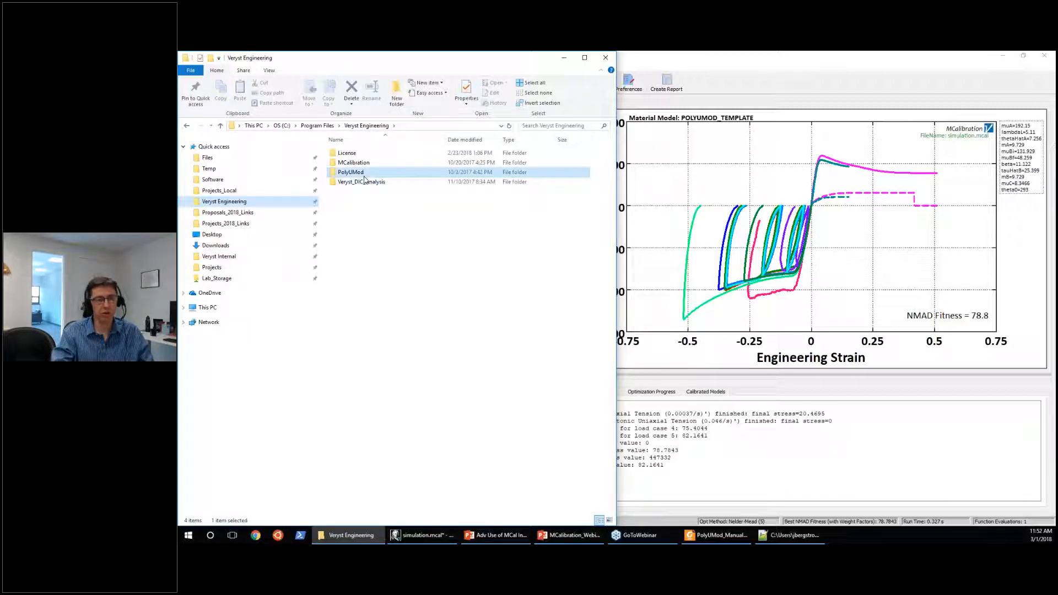
double_click(364, 178)
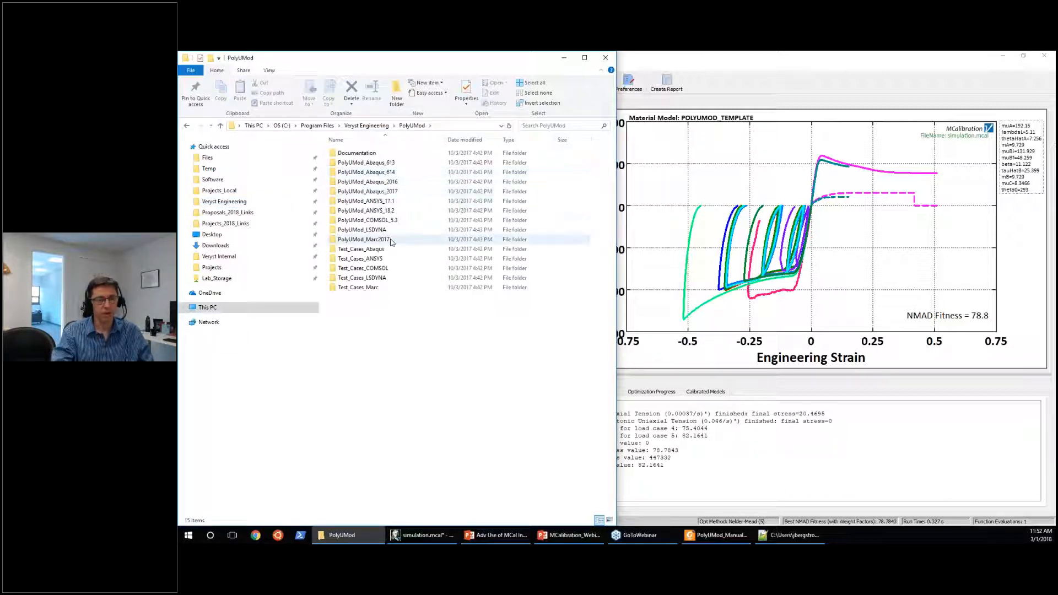
key("alt+Left")
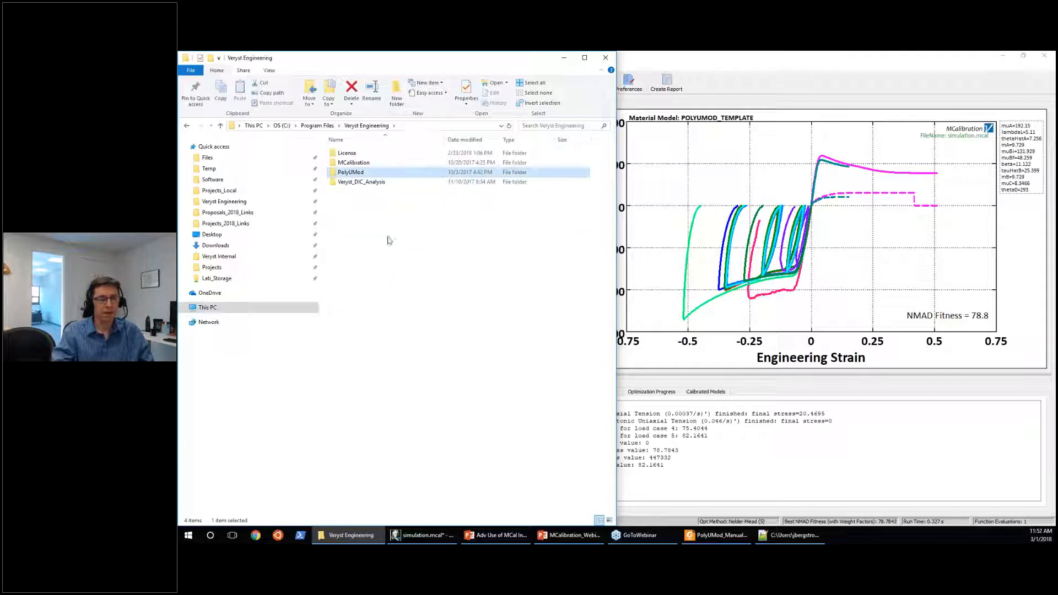
double_click(364, 172)
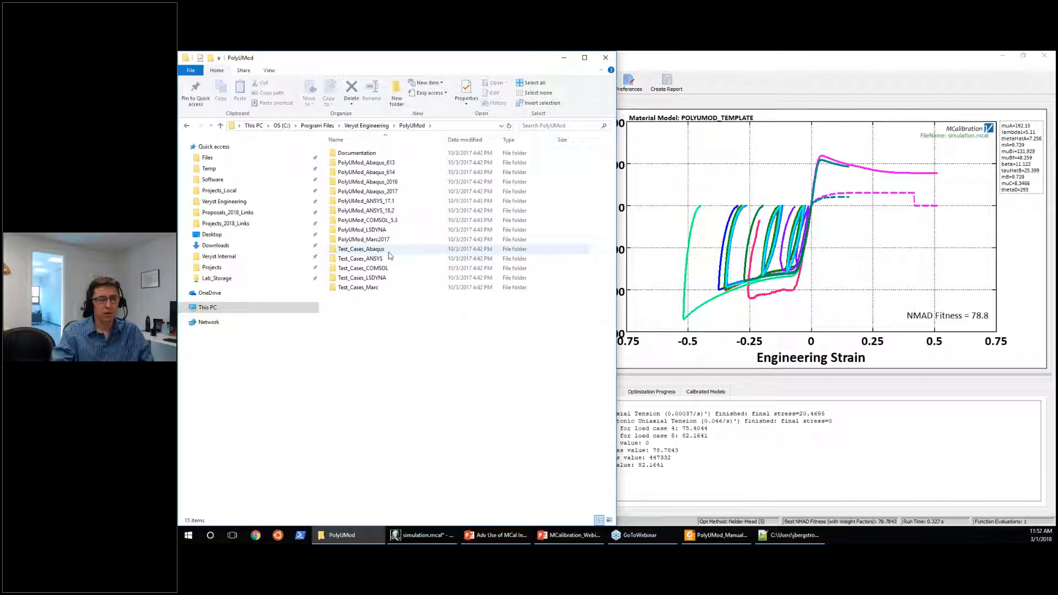
double_click(362, 258)
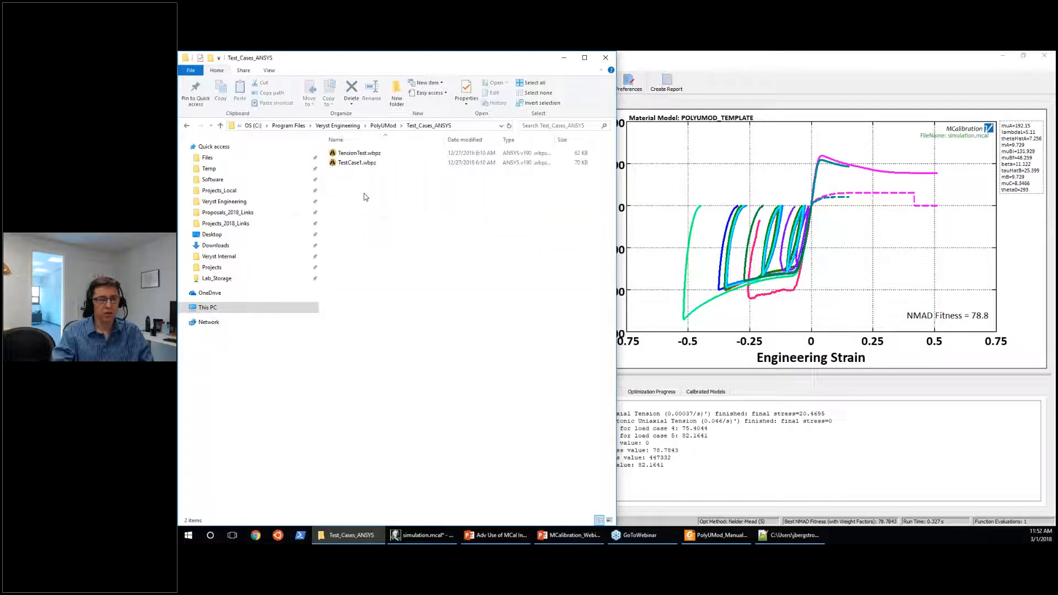
Copy TestCase1.wbpz into the Temp folder.
left_click(367, 164)
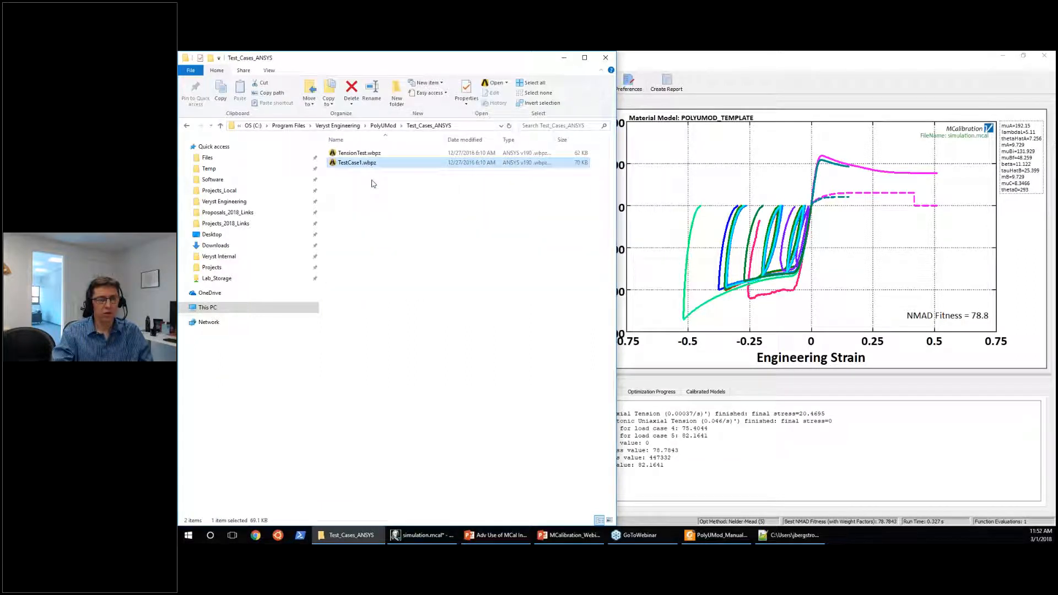
left_click(254, 171)
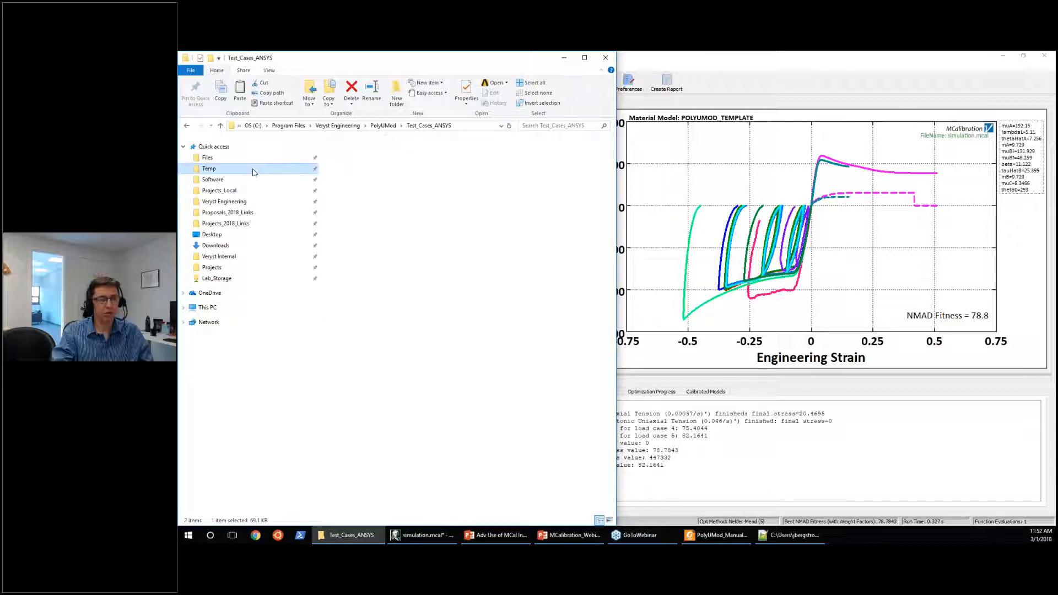
key("ctrl+v")
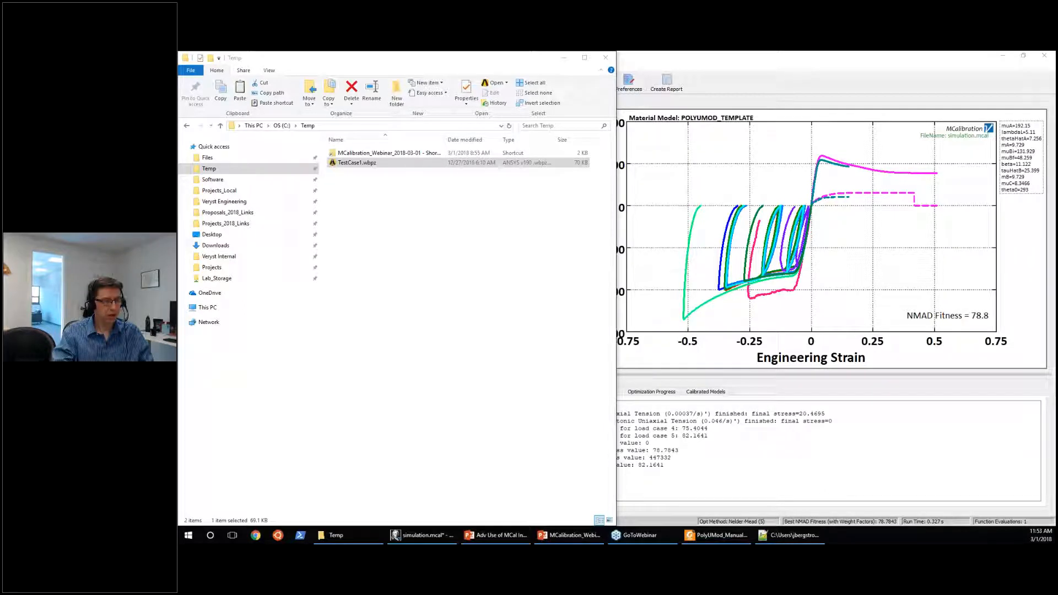
Switch to MCalibration and export the material parameters in ANSYS APDL dat-format as simulation_ANSYS_material.dat in the Demo_3_PEEK folder.
left_click(714, 58)
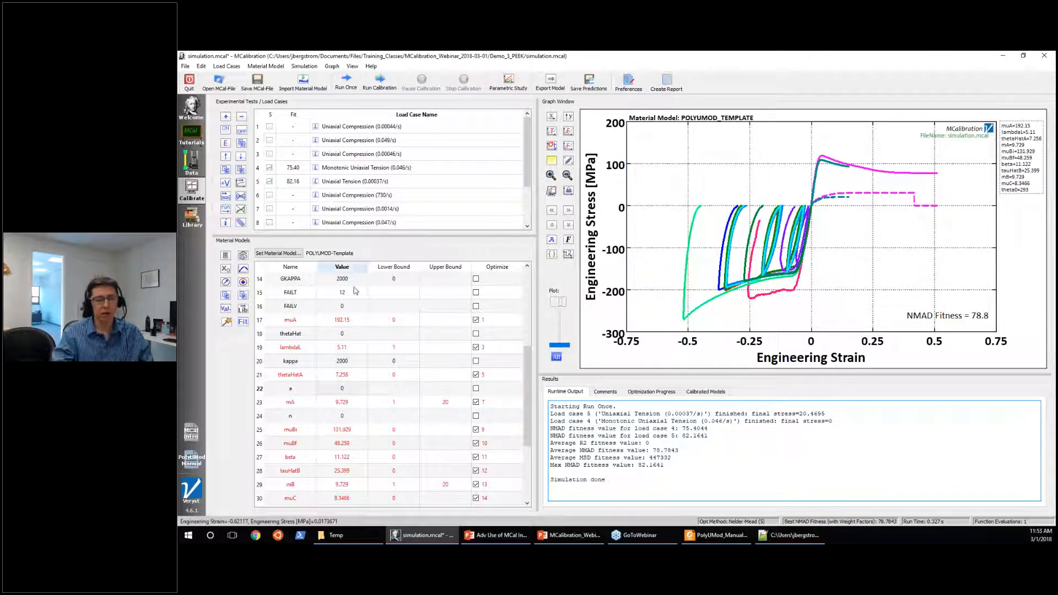
scroll(346, 299, "up", 3)
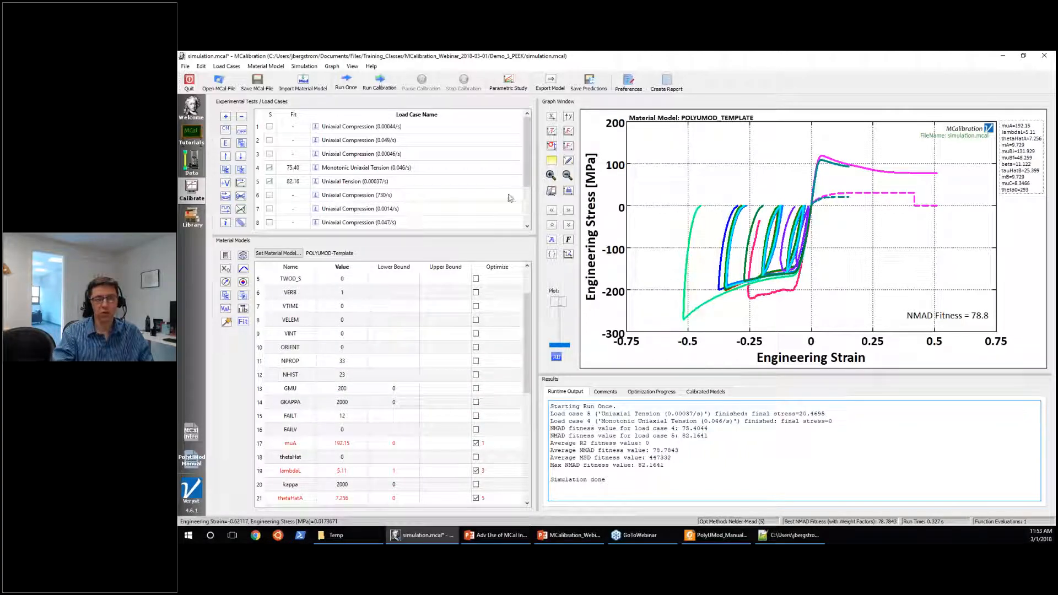
left_click(551, 83)
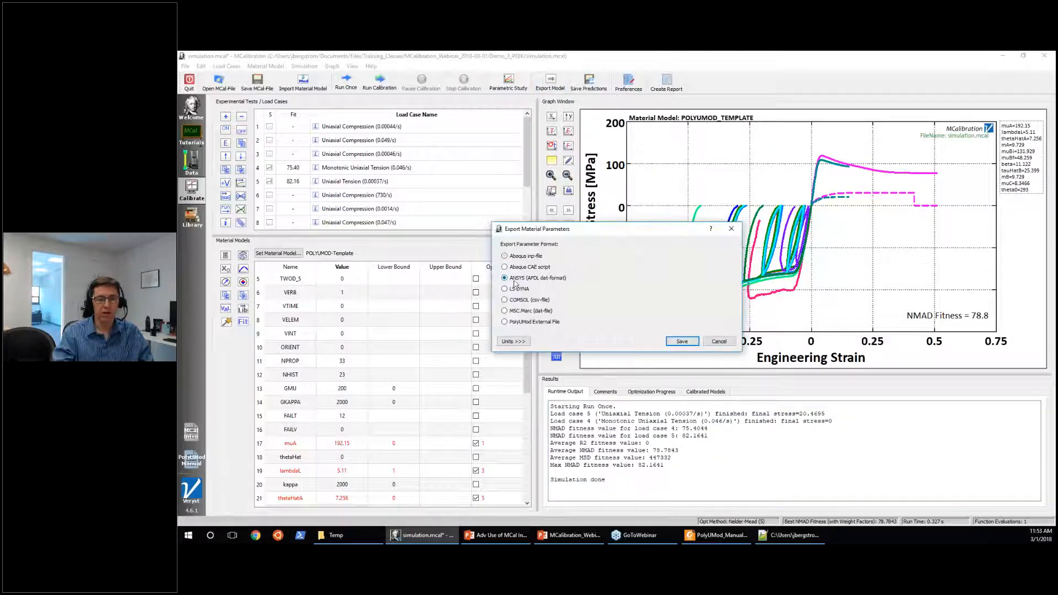
left_click(682, 342)
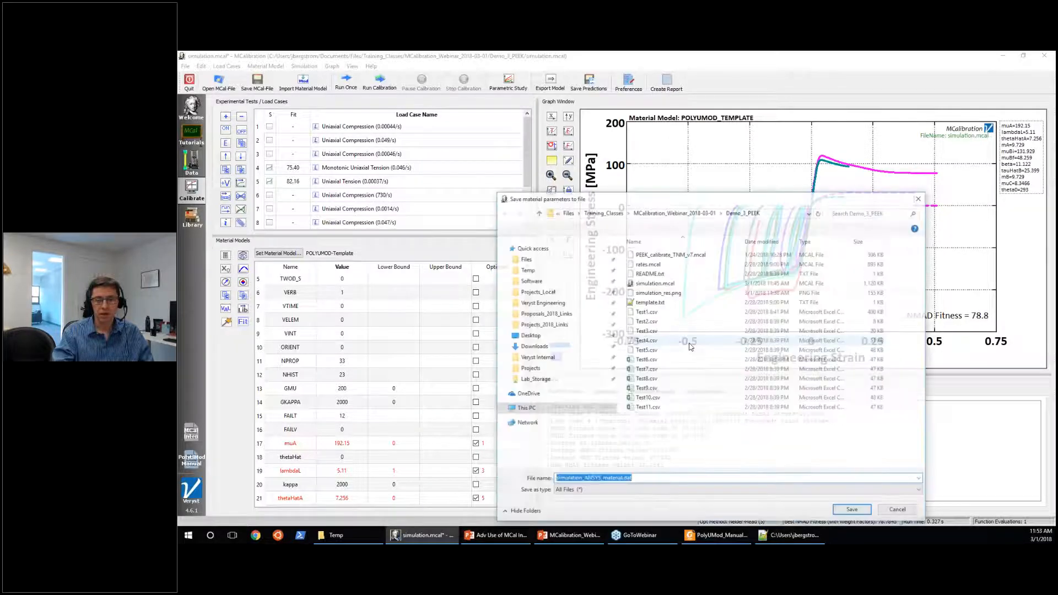
left_click(852, 511)
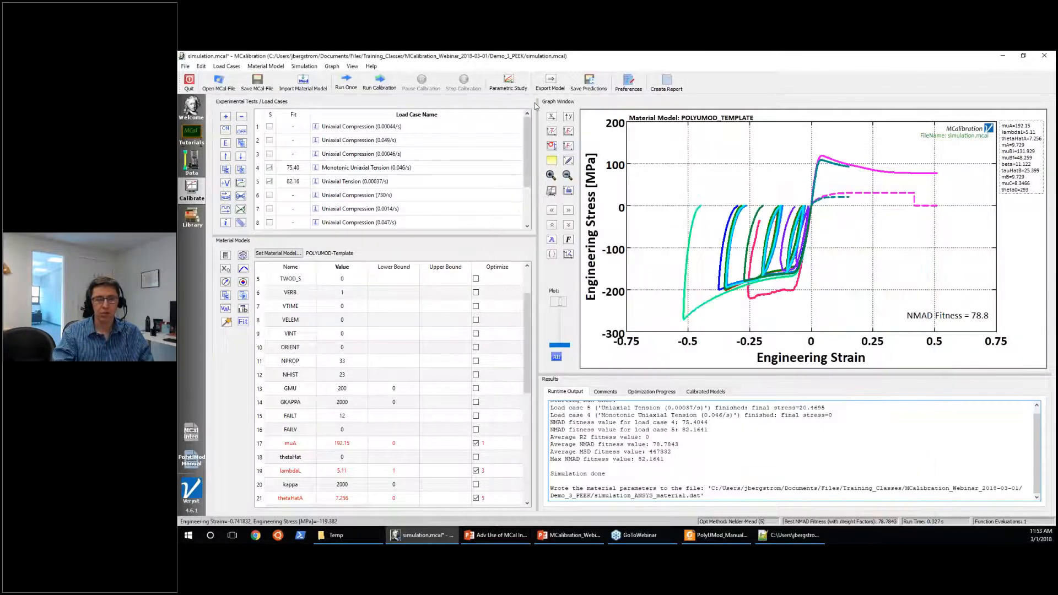
Export the material parameters as an Abaqus CAE script named simulation_material_script.py.
left_click(551, 83)
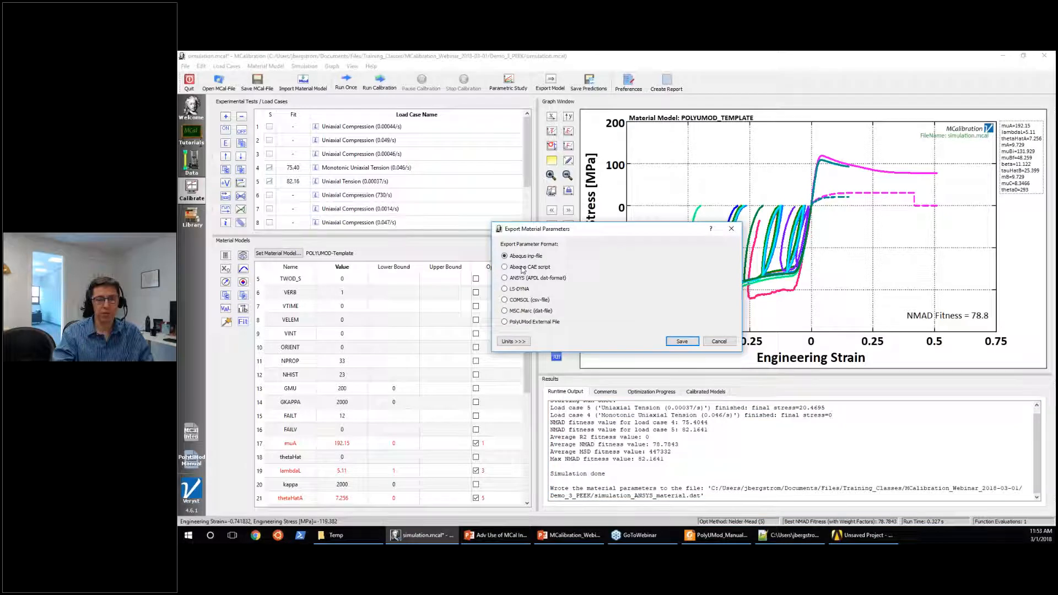
left_click(522, 268)
left_click(682, 342)
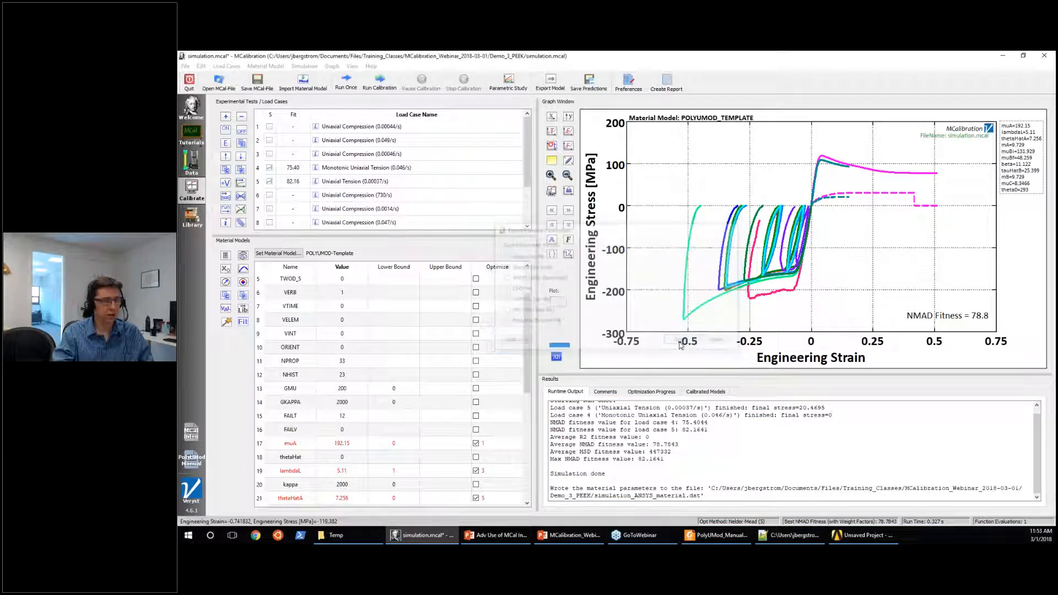
left_click(854, 512)
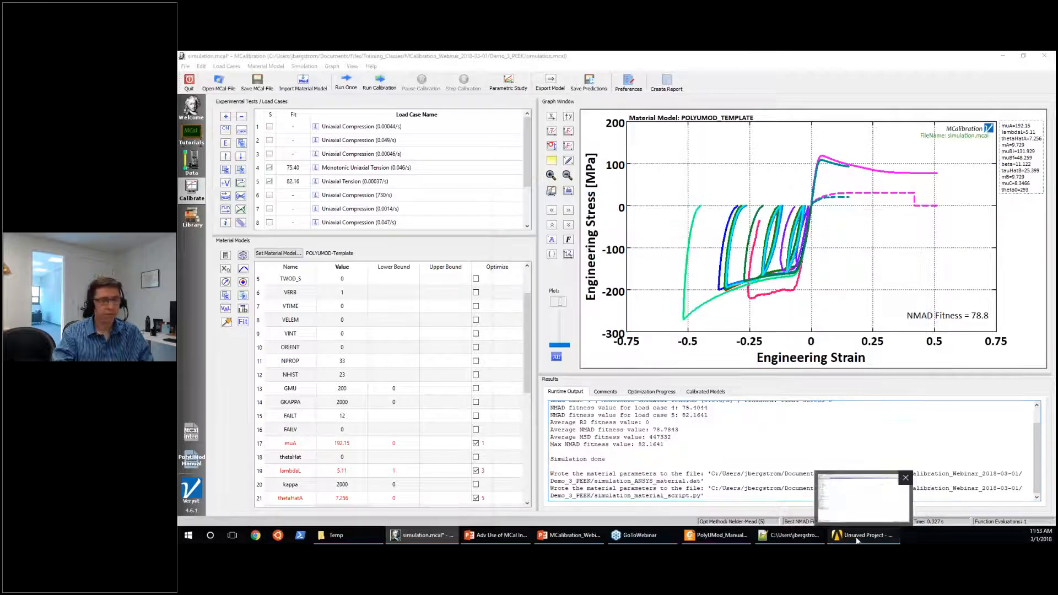
Bring up the unsaved ANSYS project window, minimize MCalibration, and maximize the Temp folder window.
left_click(855, 536)
left_click_drag(587, 54, 583, 74)
left_click(760, 72)
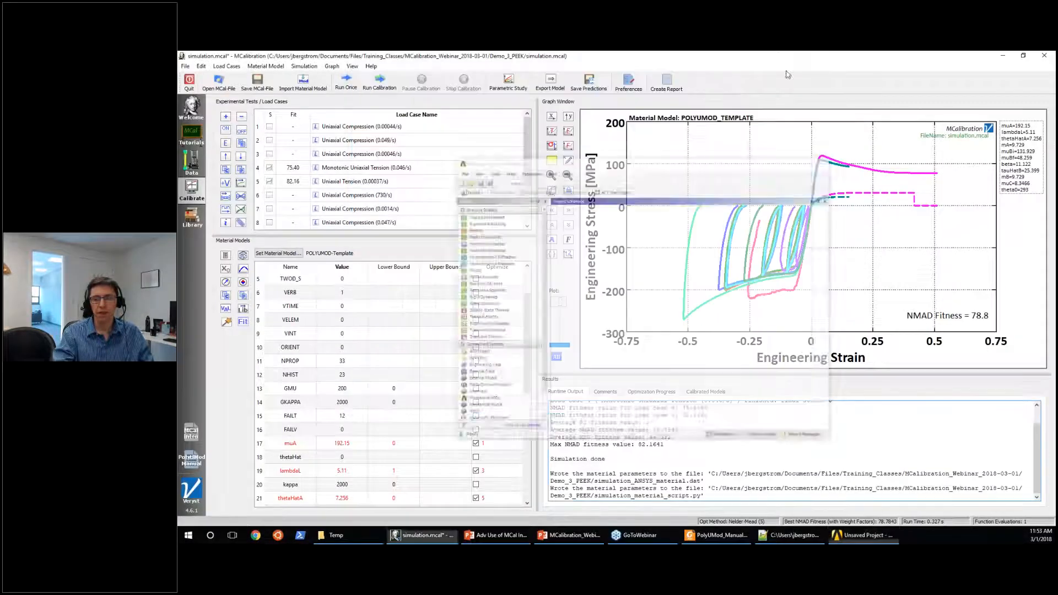
left_click(1002, 54)
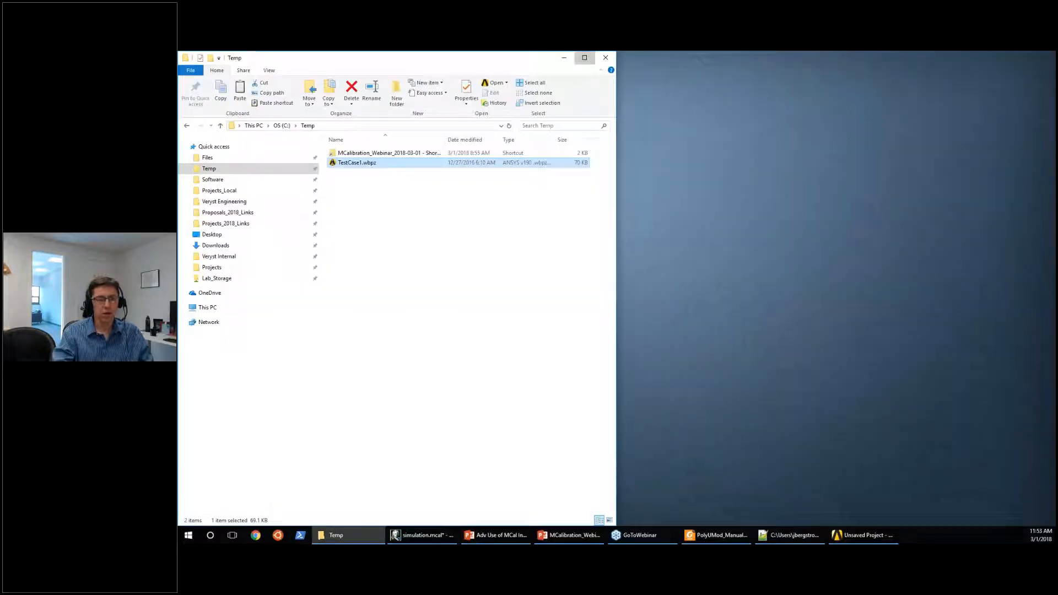
left_click(581, 57)
Open a second File Explorer window and navigate through the webinar shortcut in Temp to the Demo_3_PEEK folder.
key("super+e")
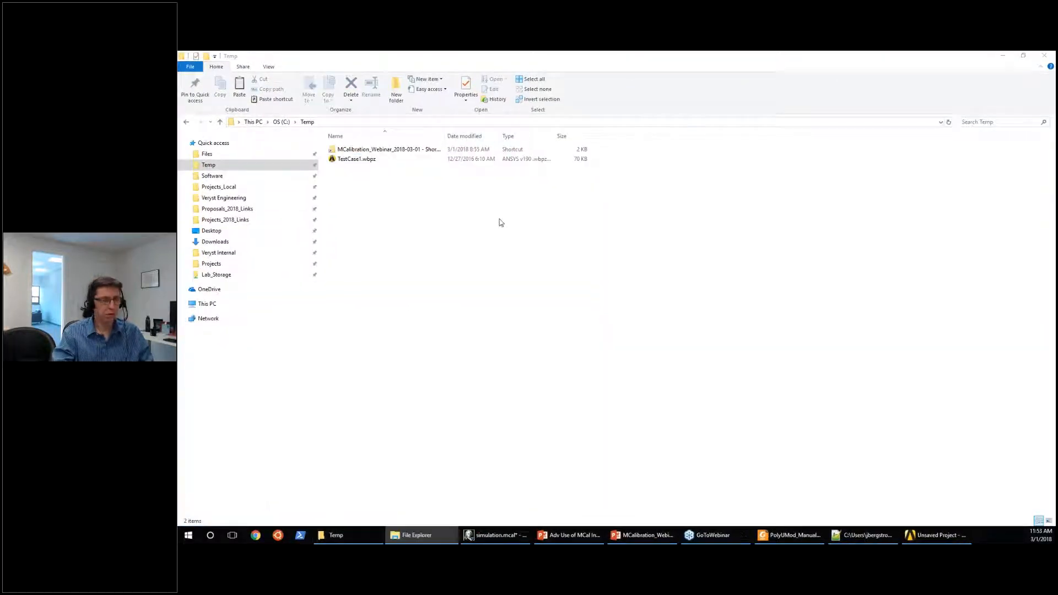
left_click_drag(625, 181, 695, 80)
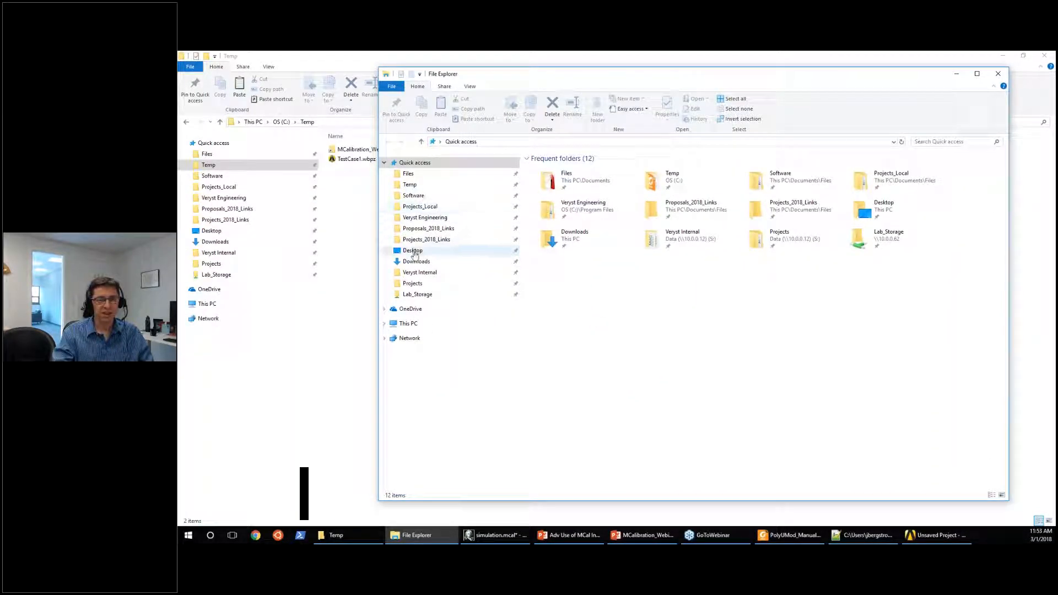
left_click(410, 186)
double_click(550, 170)
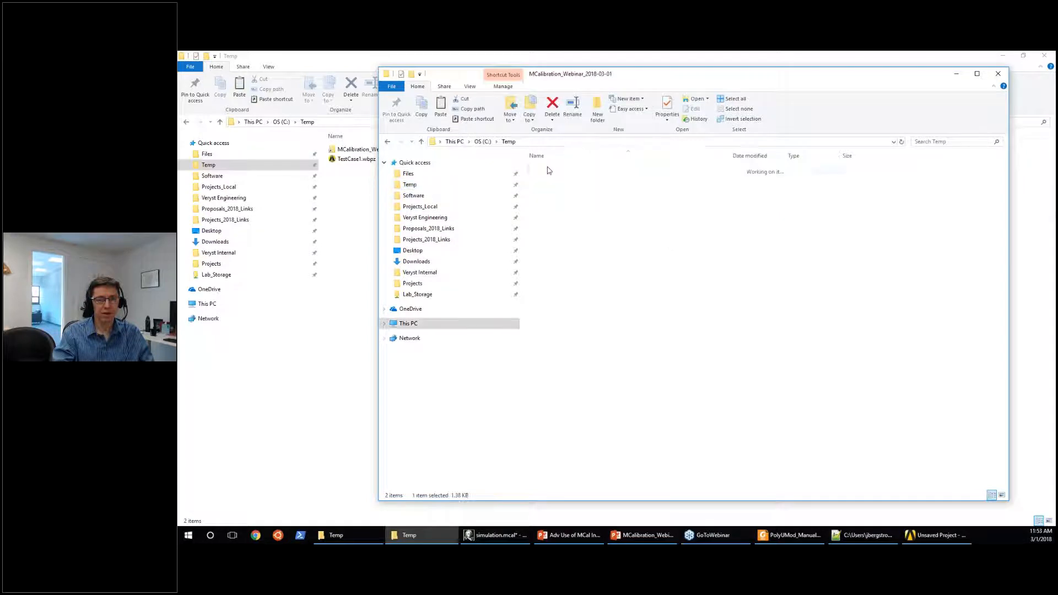
left_click(549, 170)
double_click(549, 172)
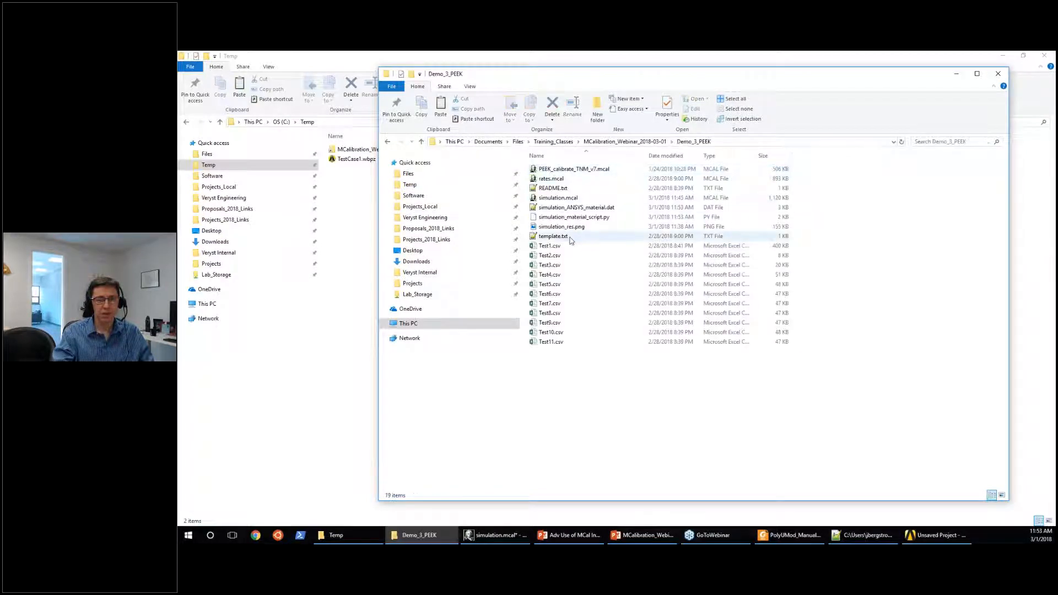
Copy simulation_ANSYS_material.dat and simulation_material_script.py from the Demo_3_PEEK folder into the Temp folder.
left_click(589, 209)
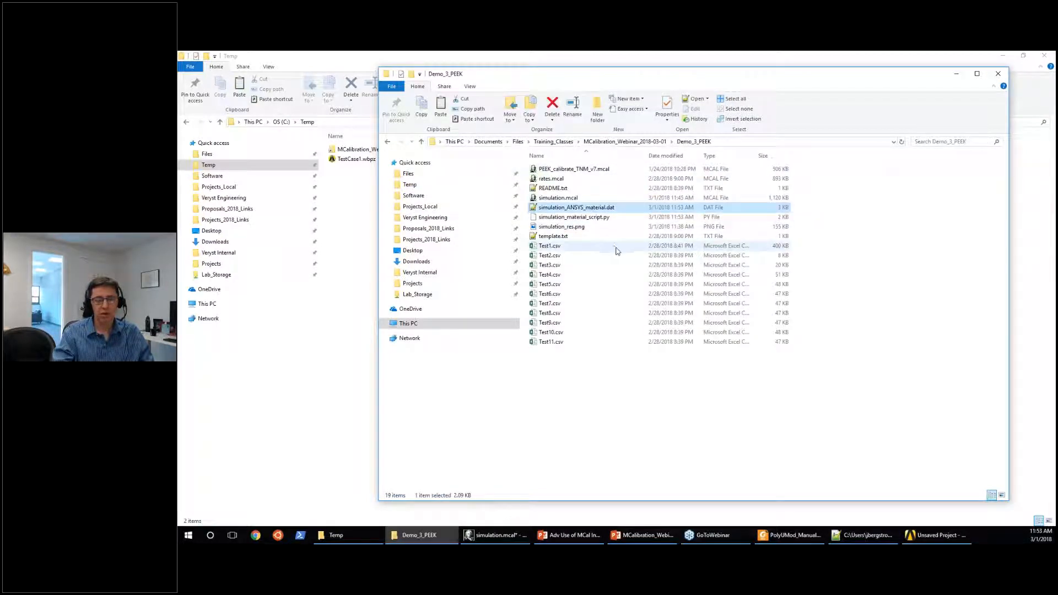
left_click(602, 219, "ctrl")
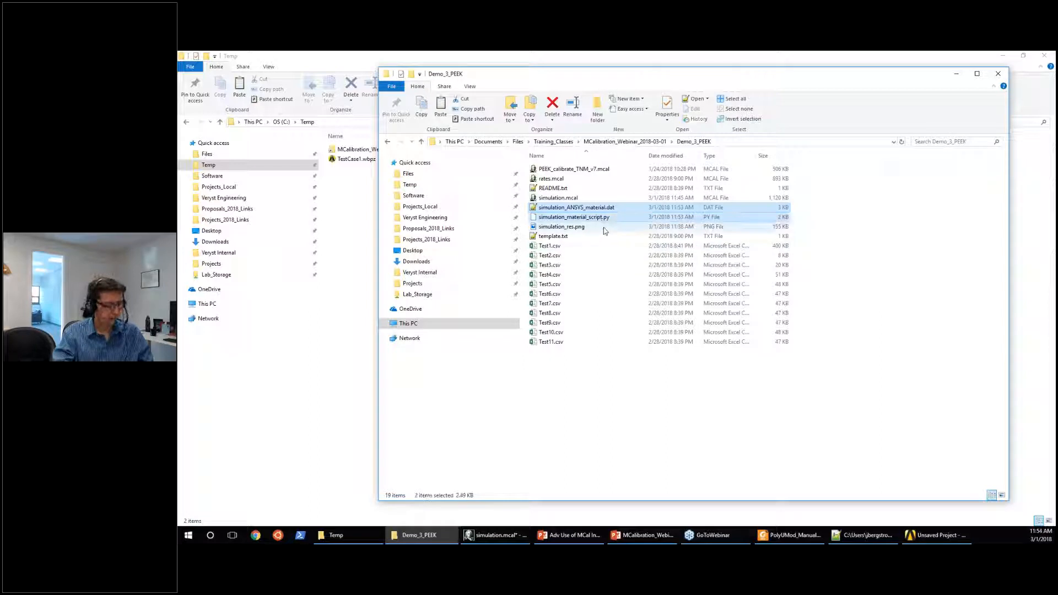
left_click(365, 295)
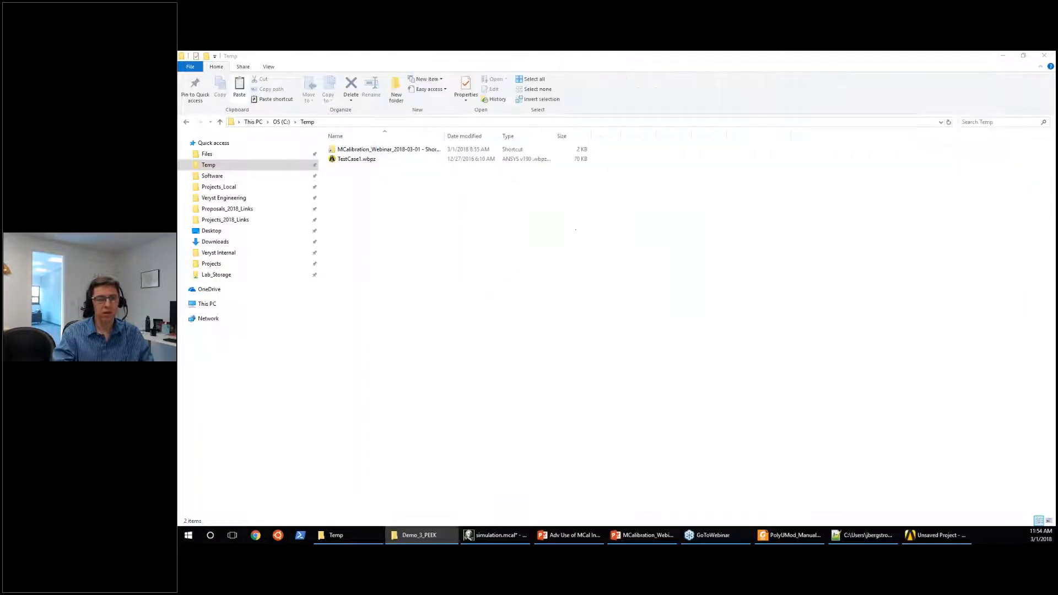
key("ctrl+v")
Open simulation_ANSYS_material.dat from Temp in Notepad++, review its material parameters and state variables, and minimize the editor.
left_click(375, 159)
right_click(376, 163)
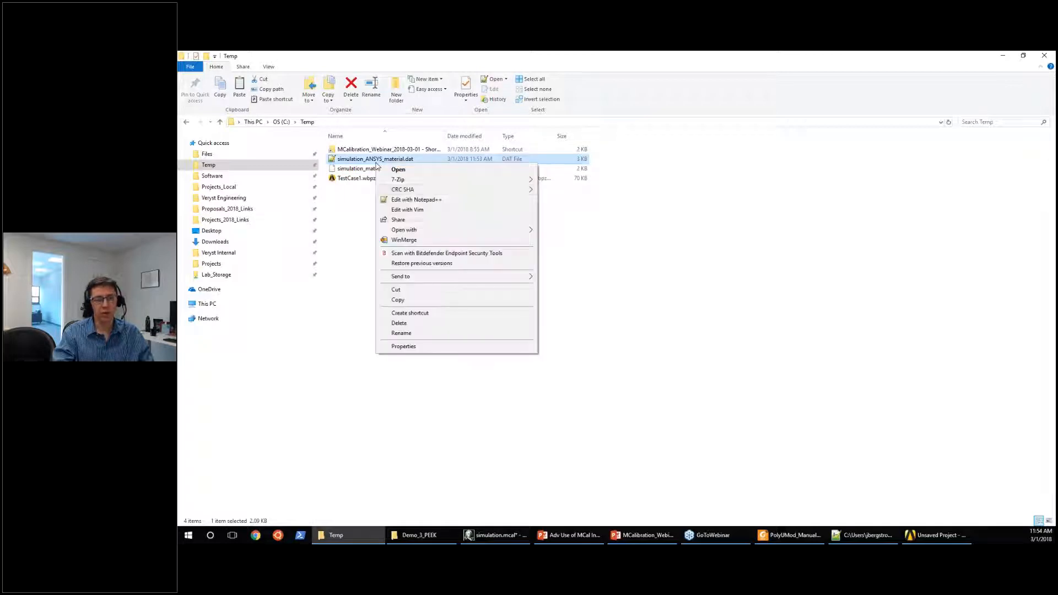
left_click(413, 199)
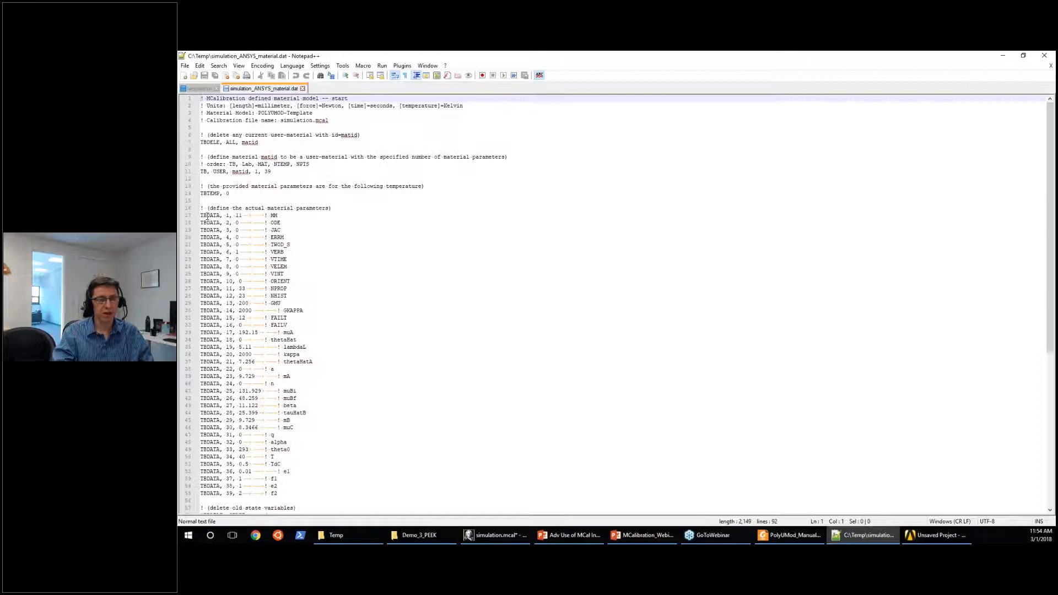
scroll(214, 245, "down", 6)
scroll(214, 245, "down", 4)
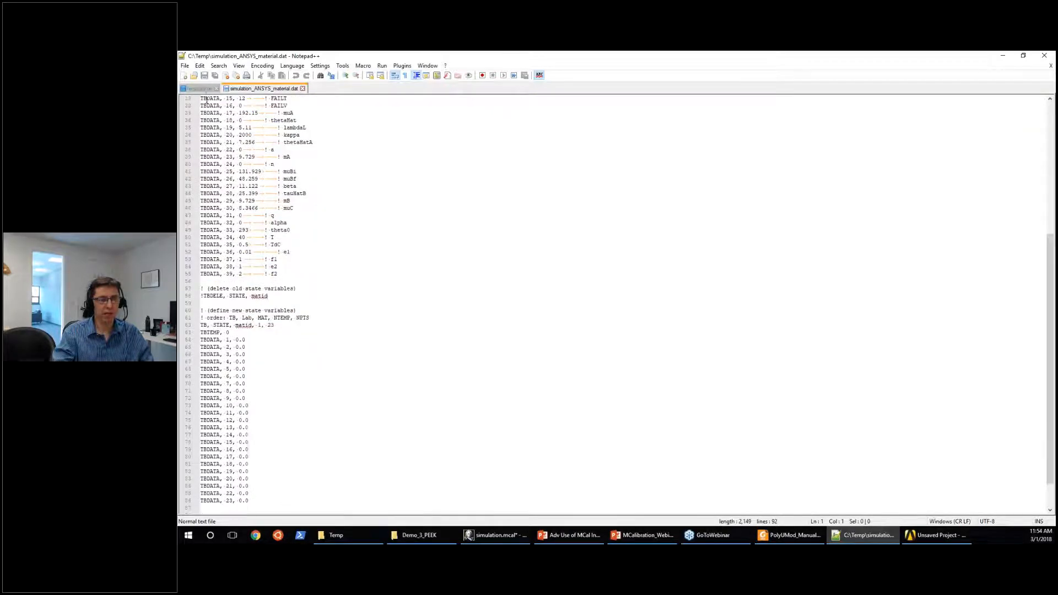
left_click(396, 208)
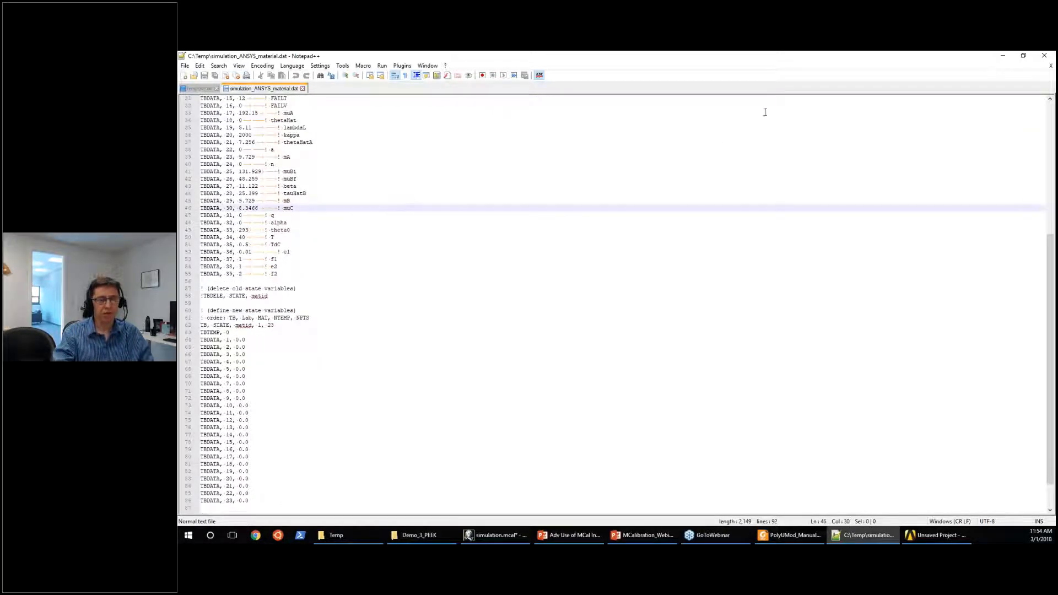
left_click(1002, 56)
Open simulation_material_script.py from Temp in Notepad++ to review the Abaqus/CAE material script, and minimize the editor.
left_click(392, 169)
right_click(391, 167)
left_click(429, 204)
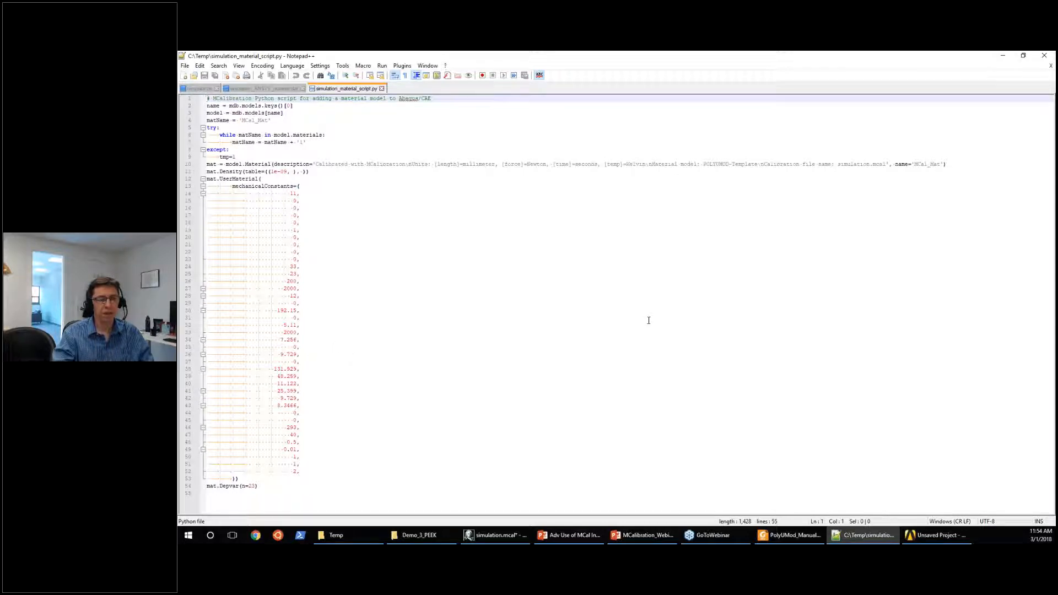
left_click(1007, 58)
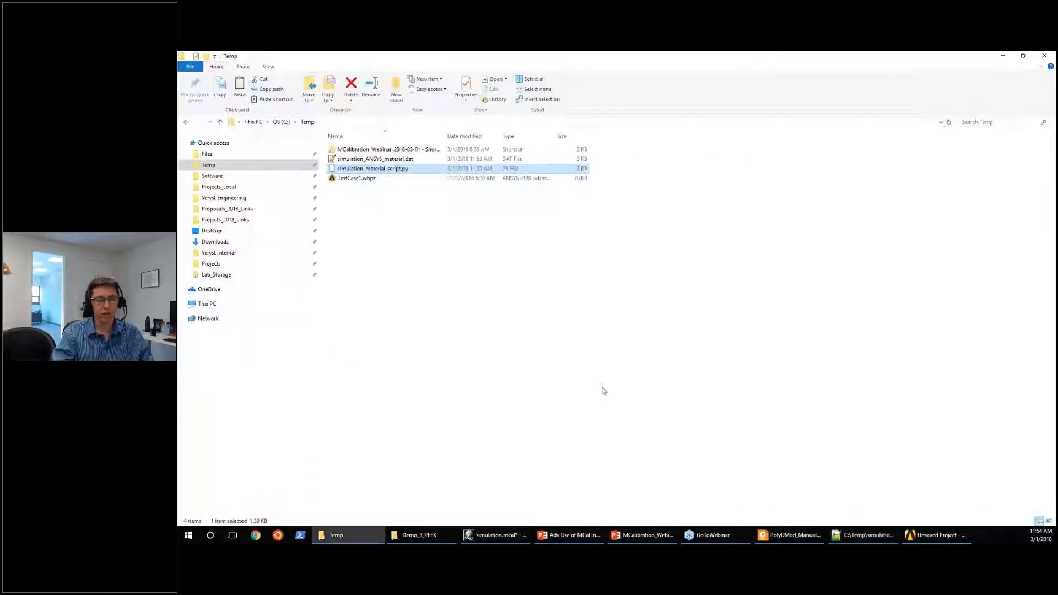
Switch to ANSYS Workbench, restore the TestCase1.wbpz archive from Temp, open its Model in Mechanical, and minimize Workbench.
left_click(932, 537)
left_click(364, 88)
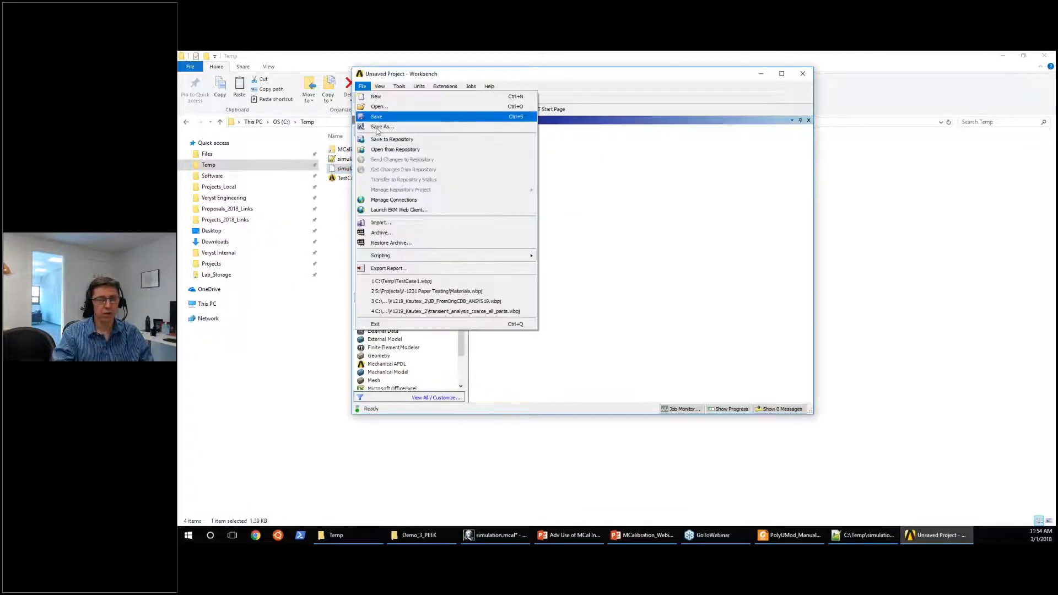
left_click(389, 241)
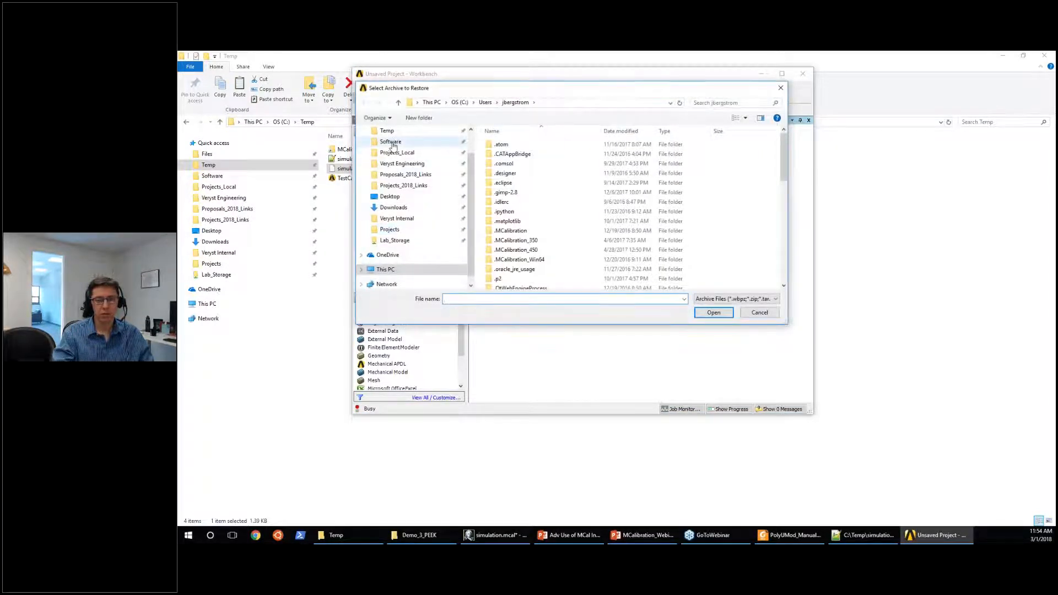
left_click(388, 131)
double_click(510, 153)
left_click(714, 311)
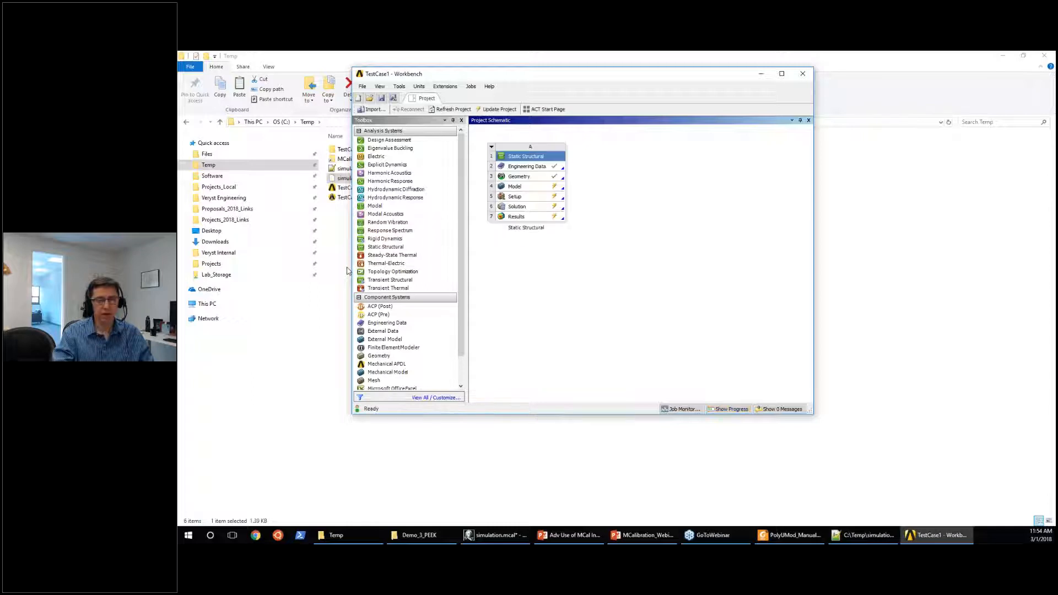
double_click(524, 188)
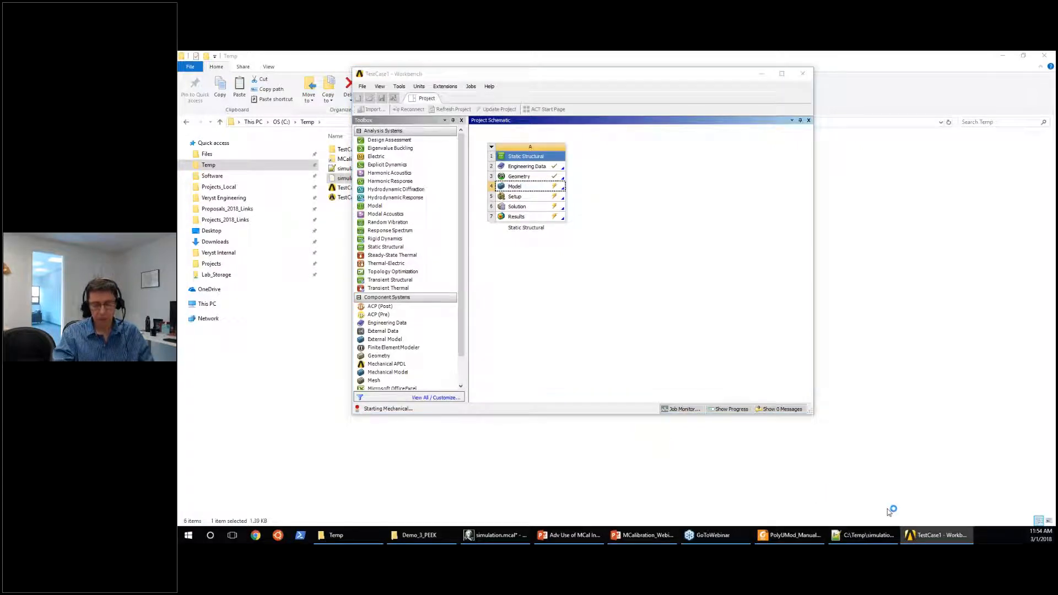
left_click(761, 75)
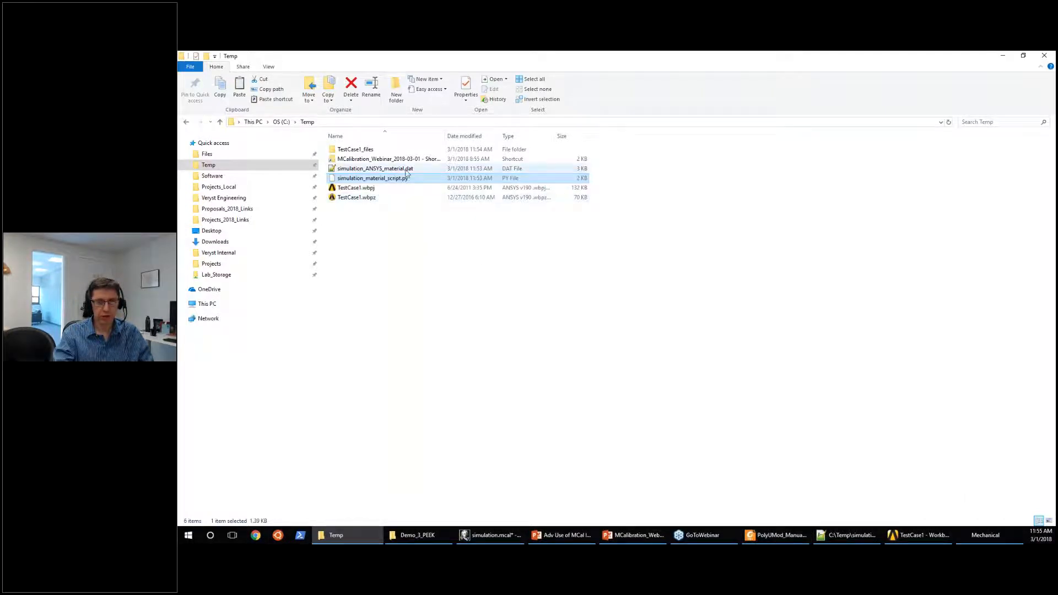
Switch to Notepad++, copy the entire content of simulation_ANSYS_material.dat, and minimize the editor.
left_click(834, 531)
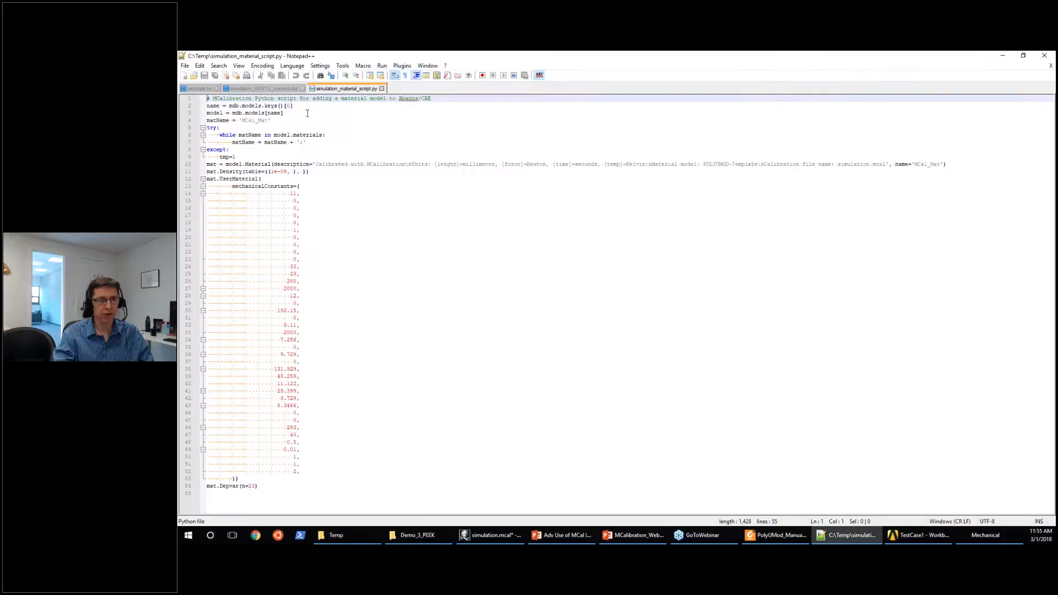
left_click(263, 89)
left_click(441, 345)
scroll(439, 338, "up", 10)
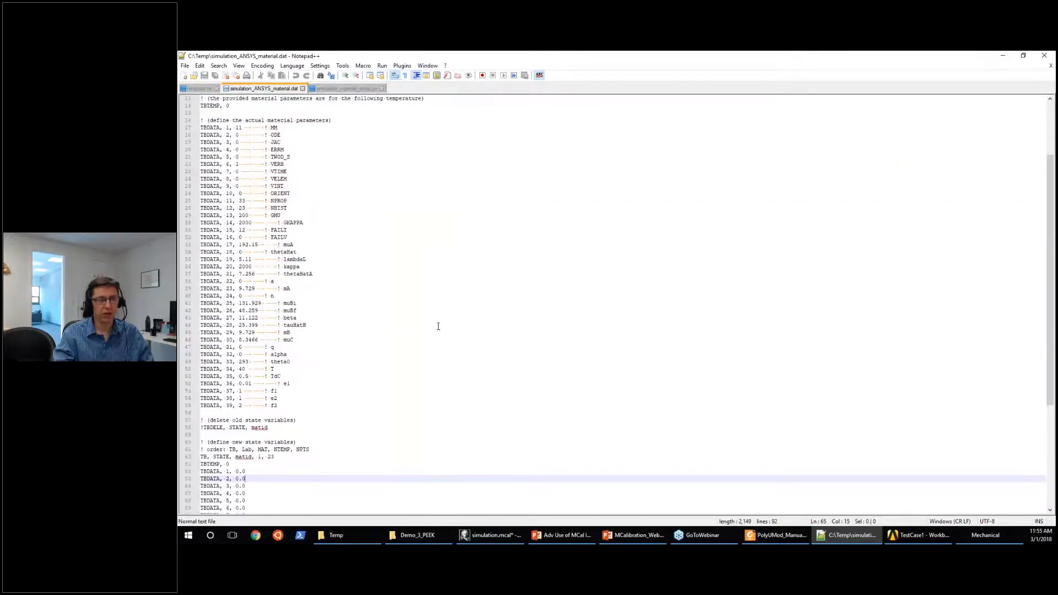
key("ctrl+a")
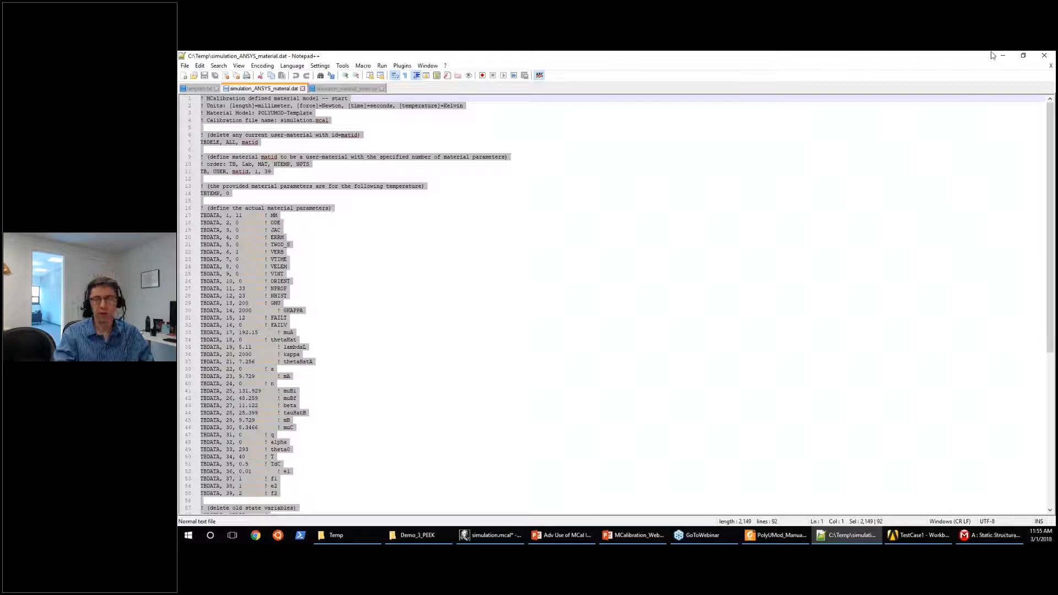
left_click(1007, 57)
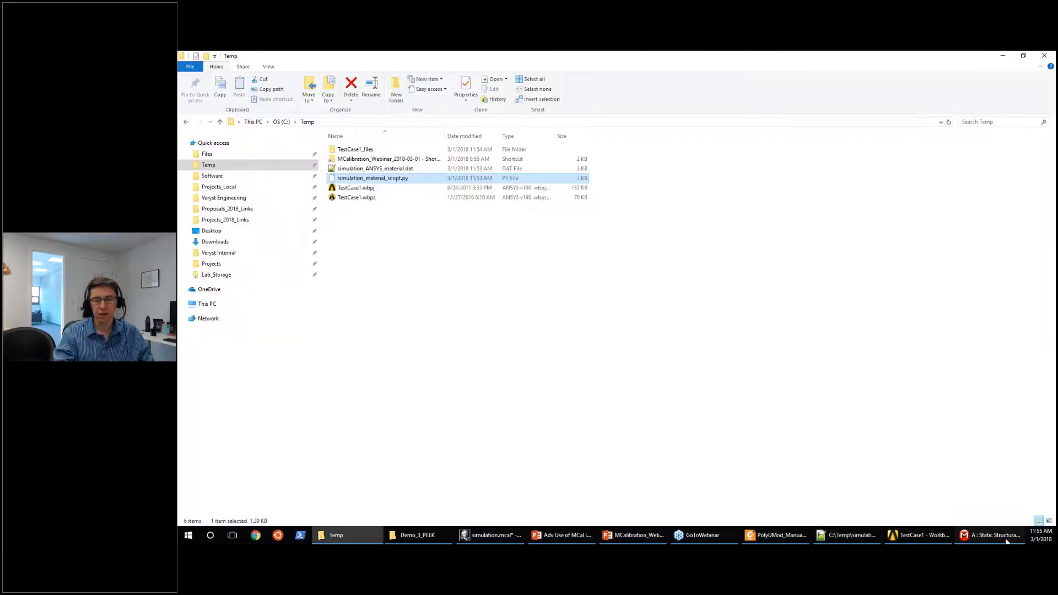
Switch to ANSYS Mechanical and replace the content of the Solid's Commands (APDL) object with the copied material definition.
left_click(1007, 541)
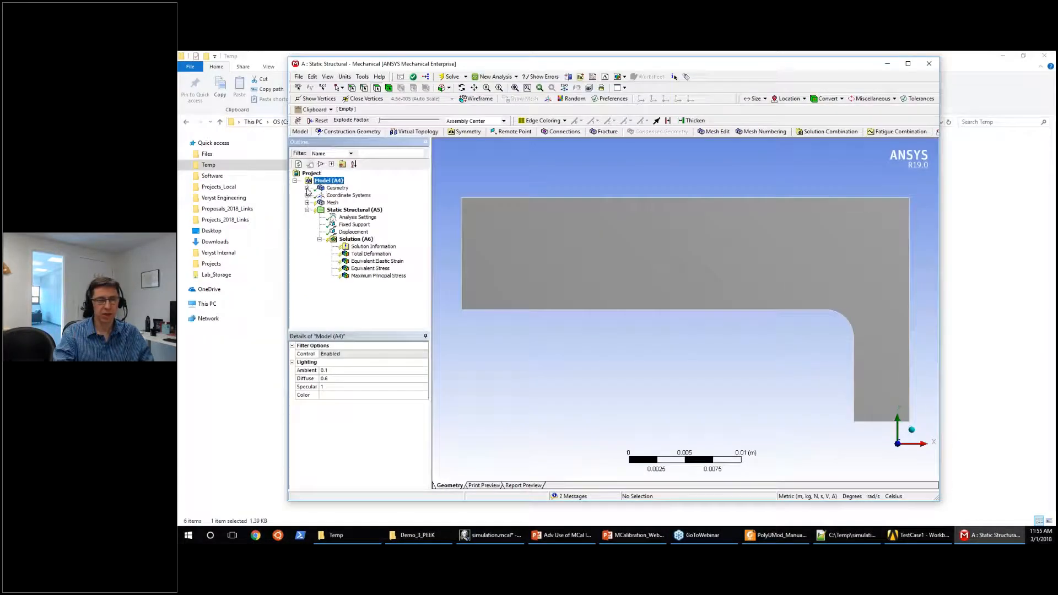
left_click(319, 195)
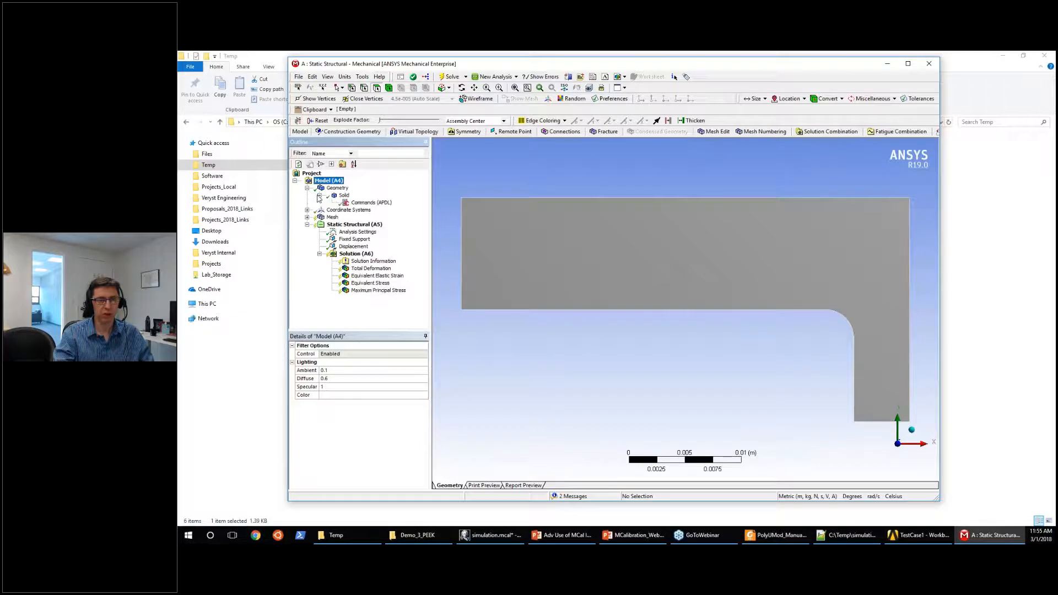
left_click(364, 203)
left_click(611, 267)
key("ctrl+a")
key("Delete")
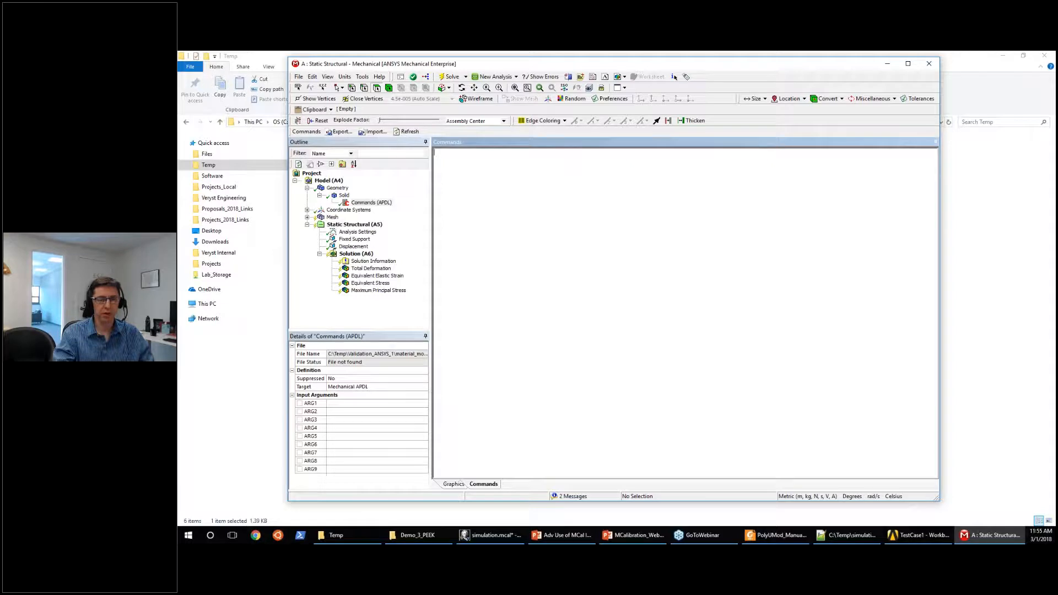
key("ctrl+v")
scroll(647, 335, "up", 2)
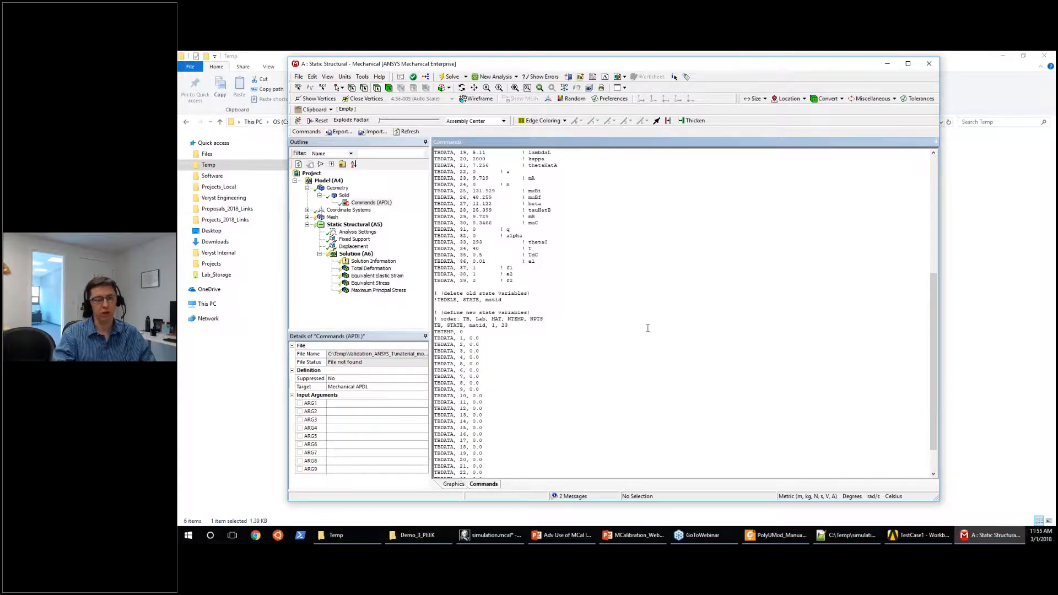
scroll(649, 325, "up", 3)
scroll(649, 322, "up", 8)
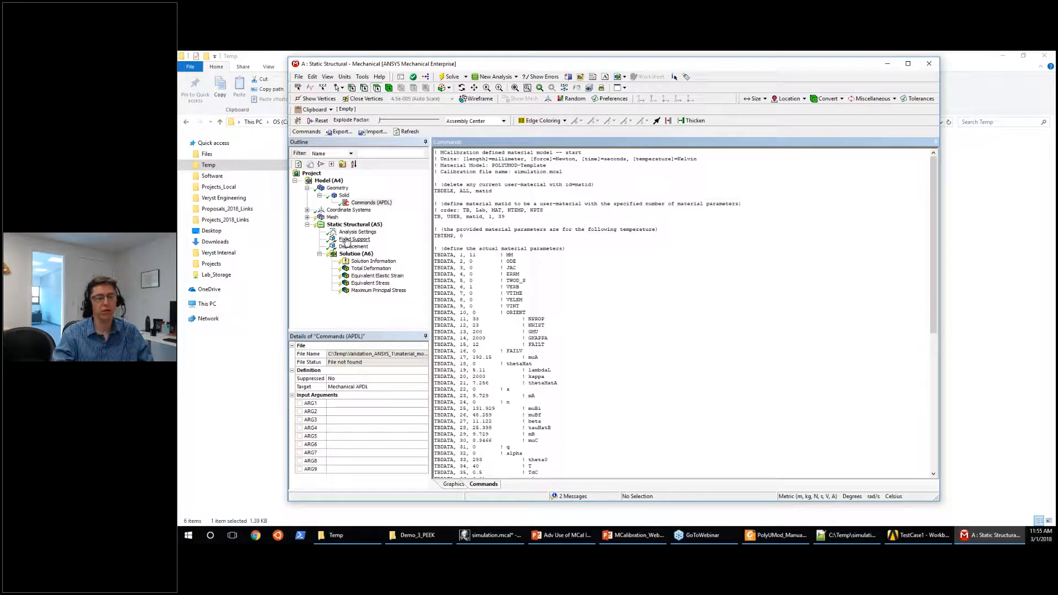
Review the Fixed Support, Displacement and Analysis Settings of the static structural analysis, and return to the Commands (APDL) object.
left_click(352, 240)
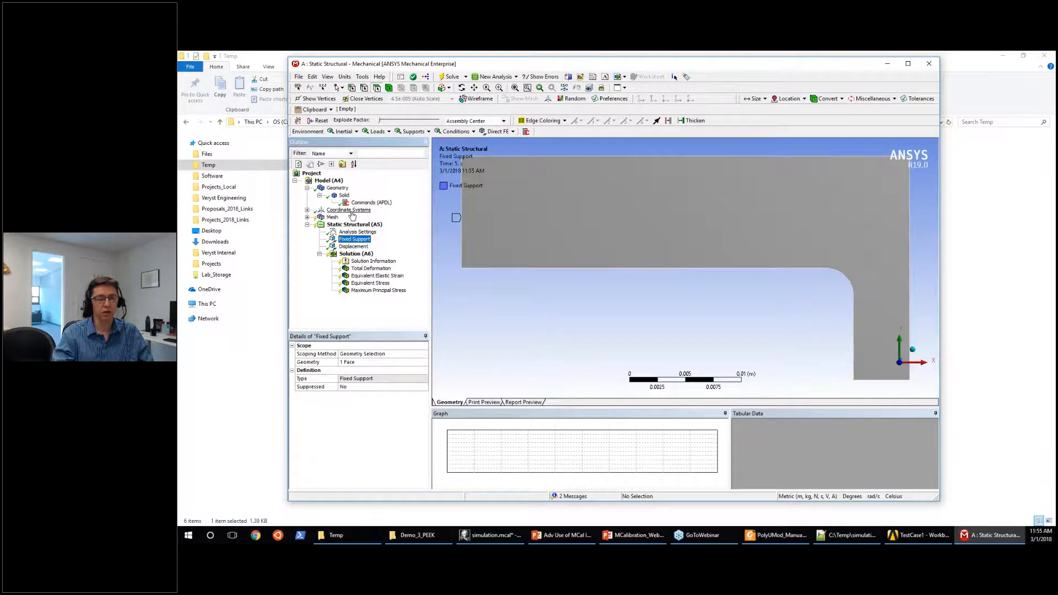
left_click(353, 246)
left_click(359, 233)
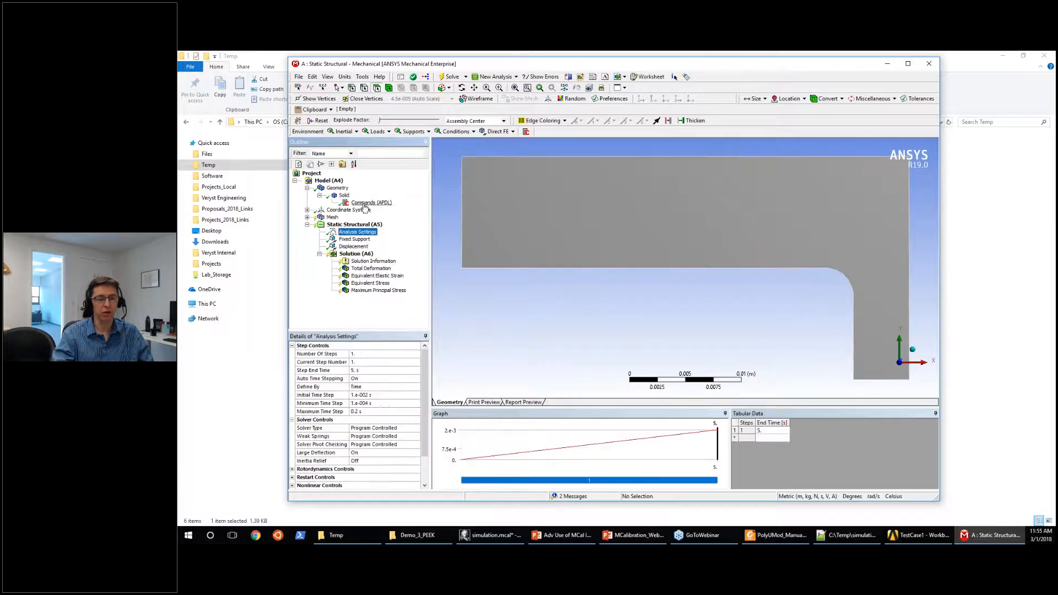
left_click(365, 203)
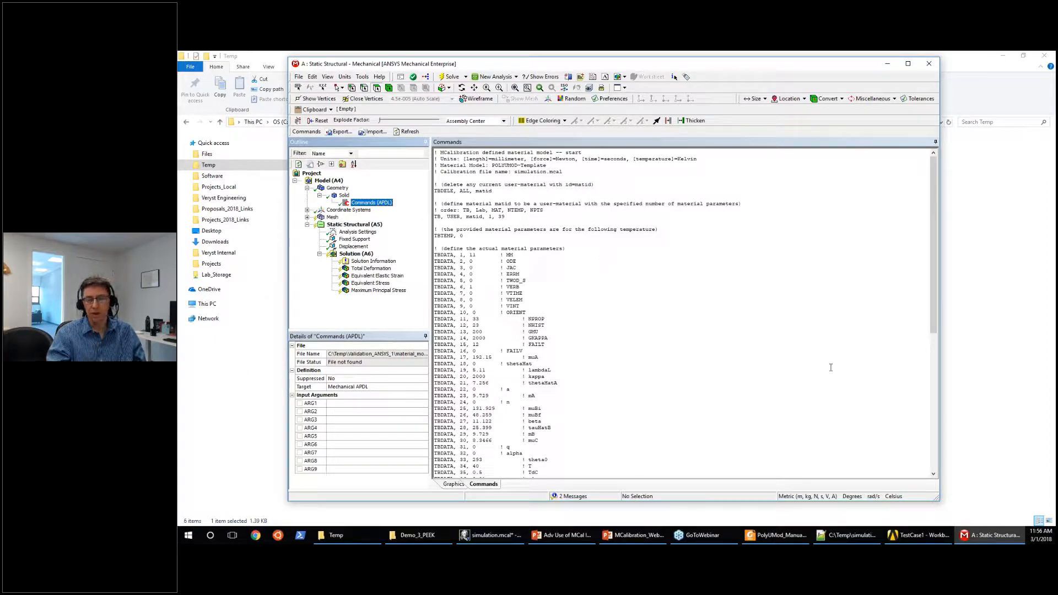
Switch to the MCalibration webinar presentation in PowerPoint to view the Questions and Answers slide, and minimize it.
left_click(630, 541)
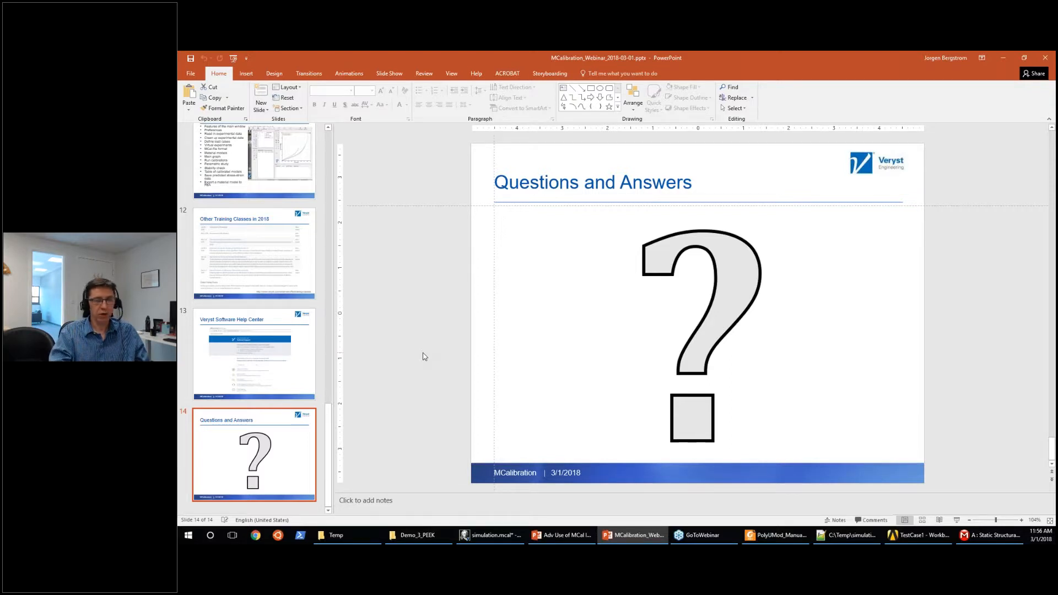
left_click(1003, 58)
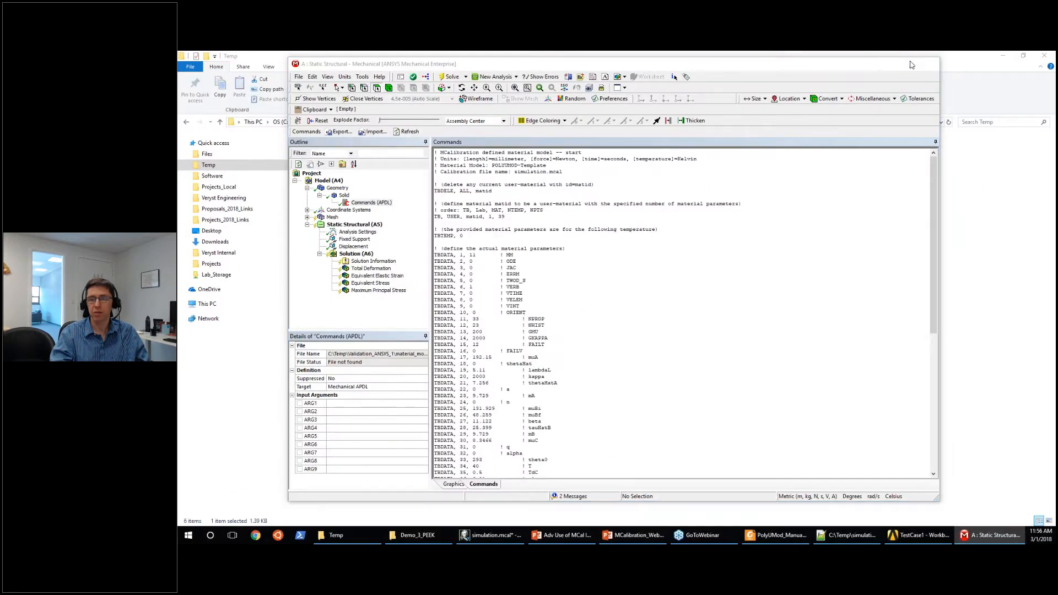